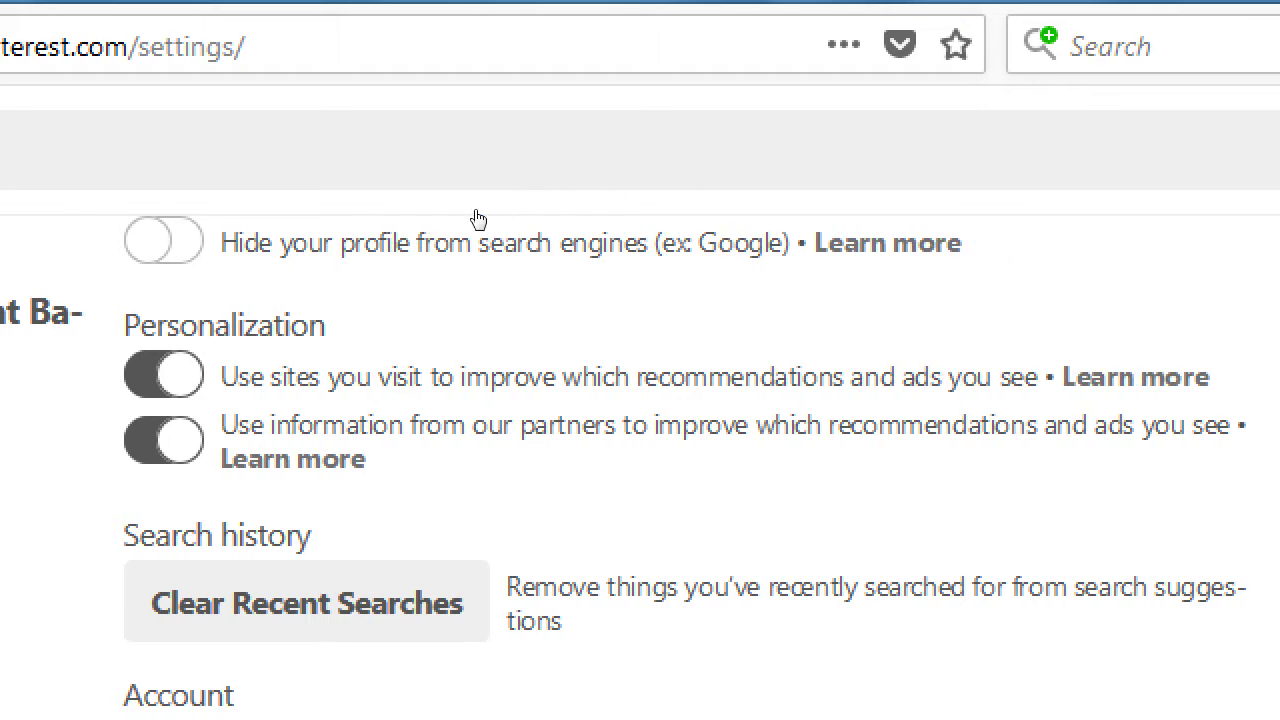
Step: Toggle the personalization option for using visited sites to improve recommendations and ads off and back on twice
key("space")
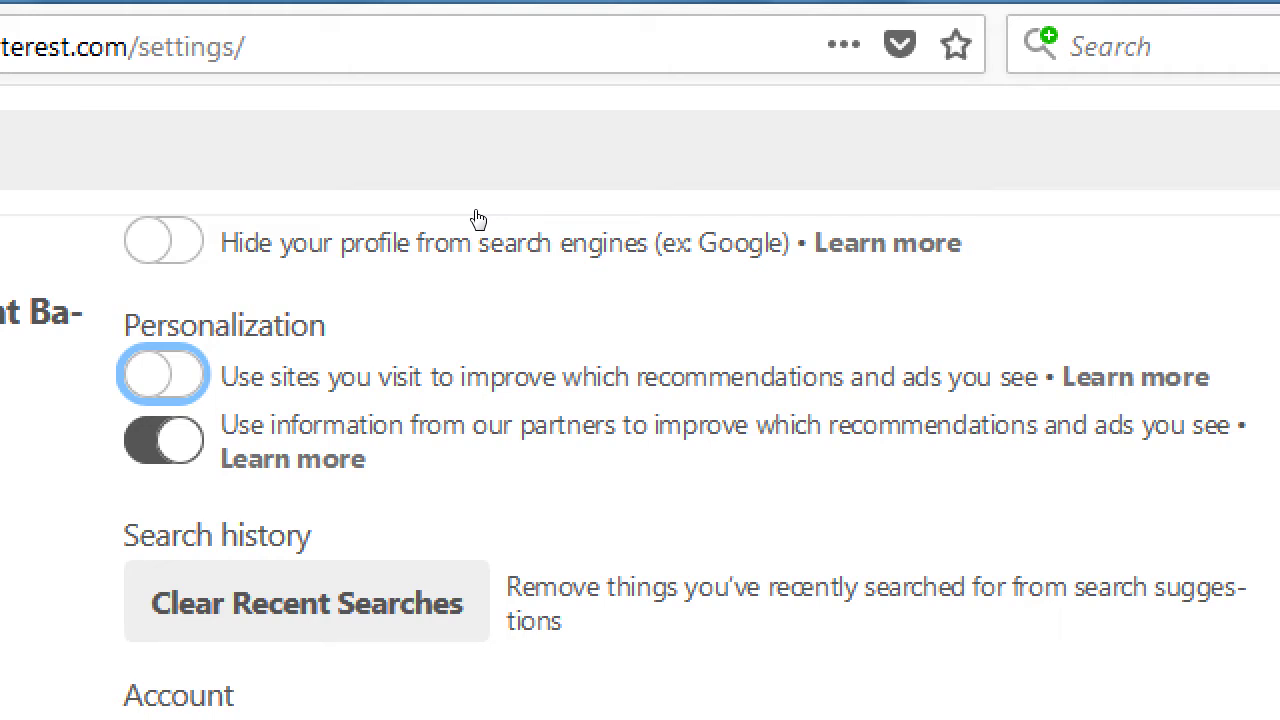
key("space")
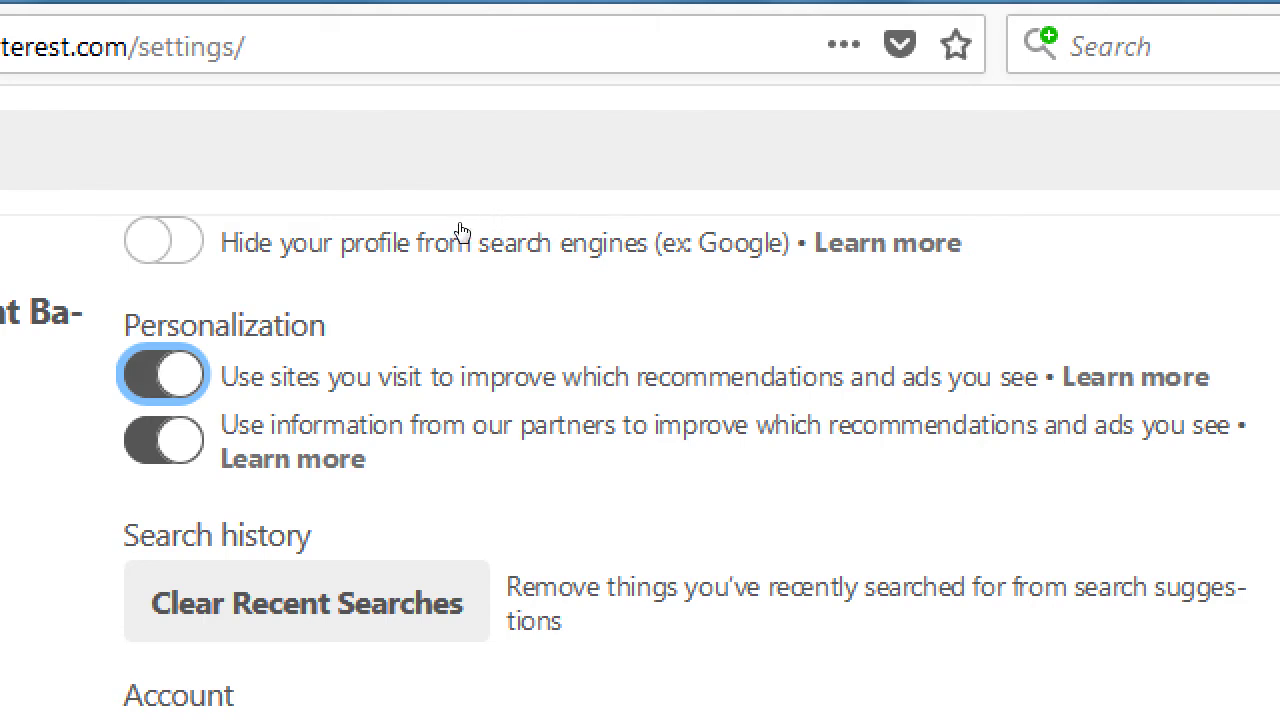
key("space")
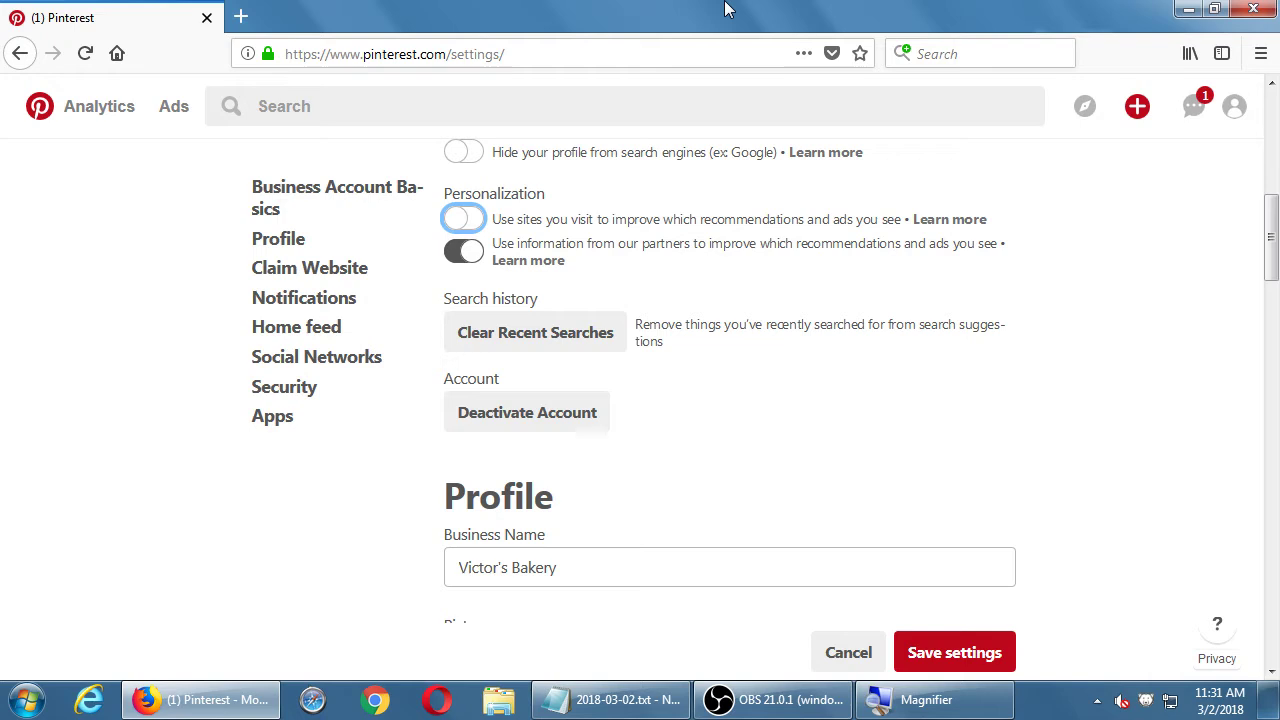
left_click(466, 219)
Step: Review the Account Basics settings, including search privacy, personalization, search history and account deactivation, down to the Profile section
scroll(686, 295, "down", 1)
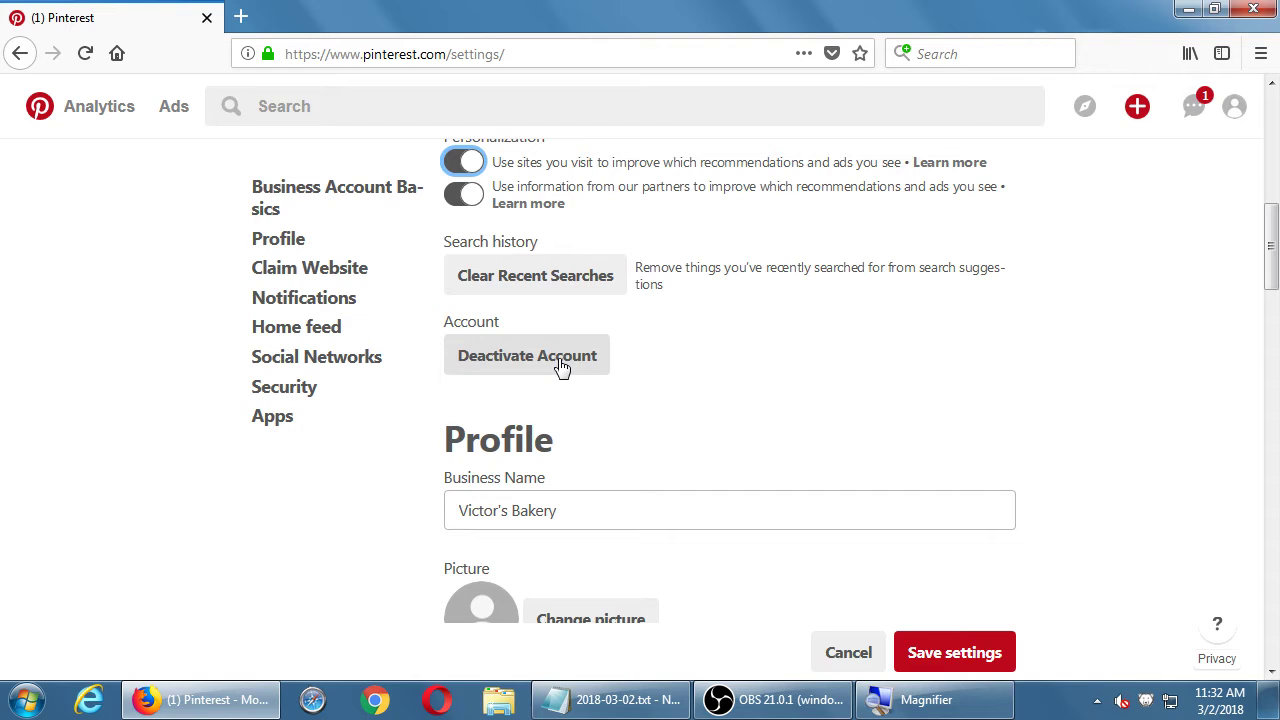
scroll(561, 368, "down", 1)
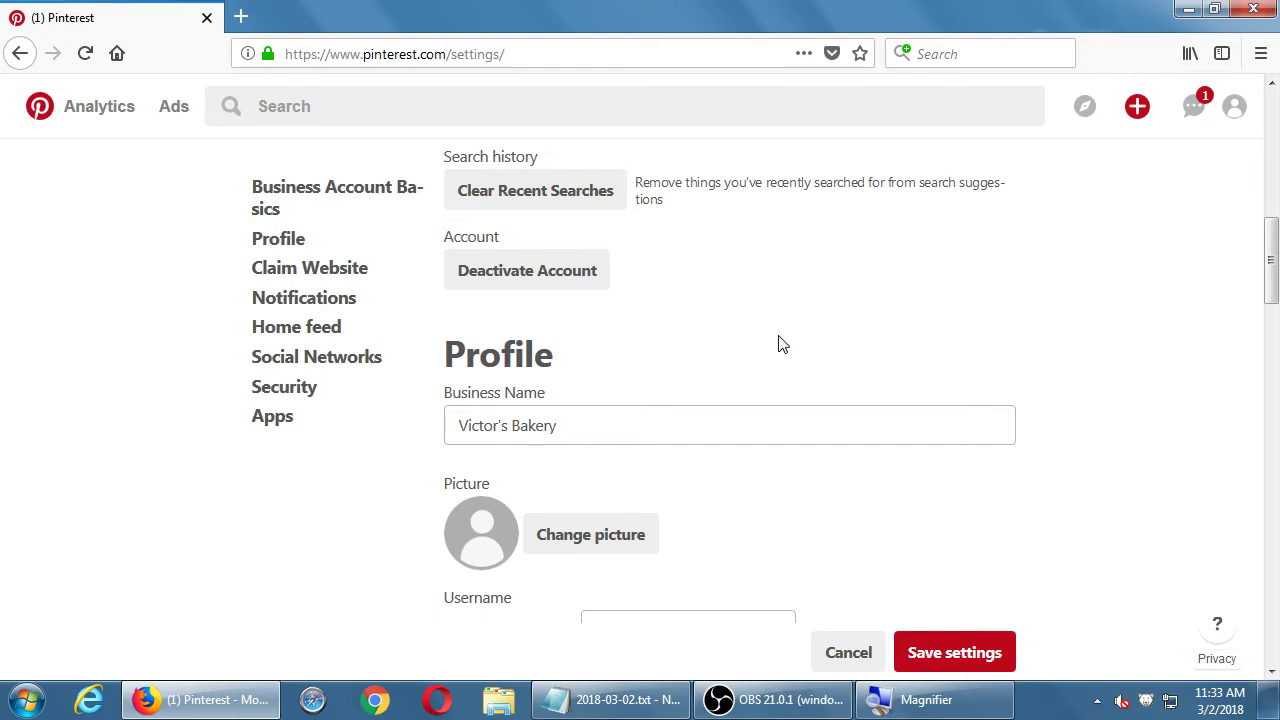
scroll(783, 344, "down", 3)
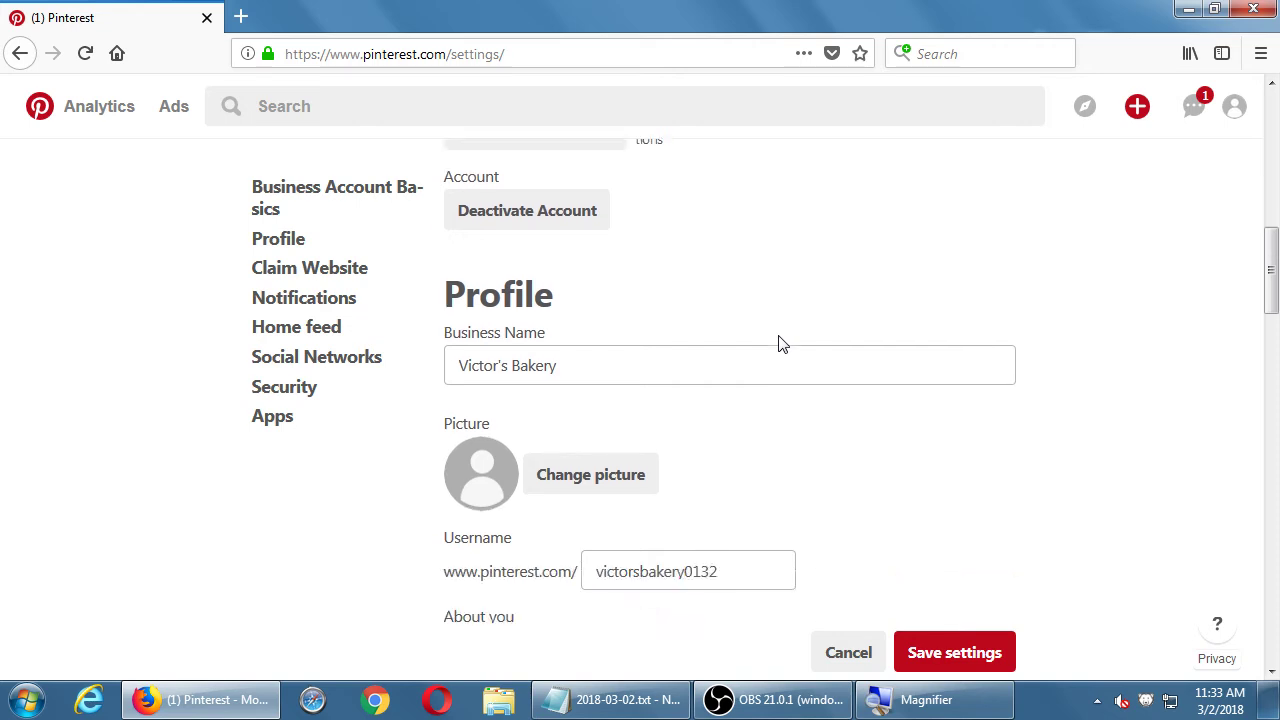
scroll(783, 344, "up", 5)
scroll(783, 344, "up", 5)
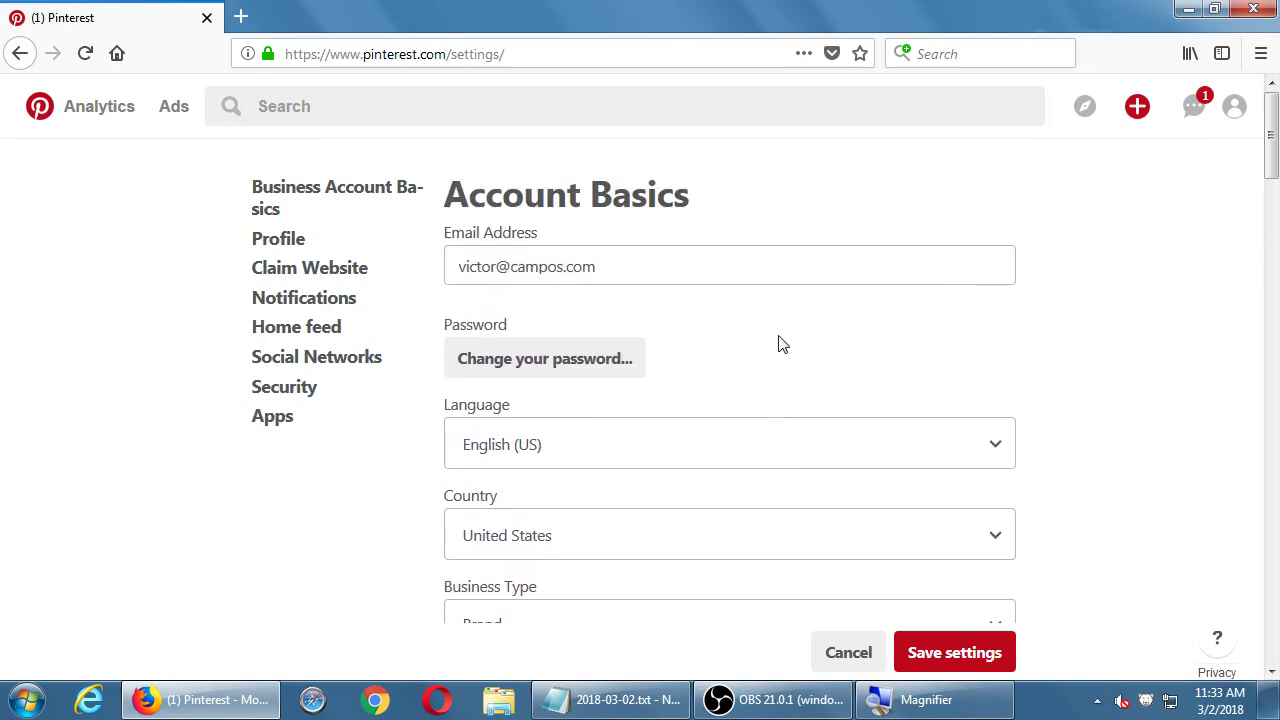
scroll(783, 344, "down", 3)
scroll(783, 344, "down", 1)
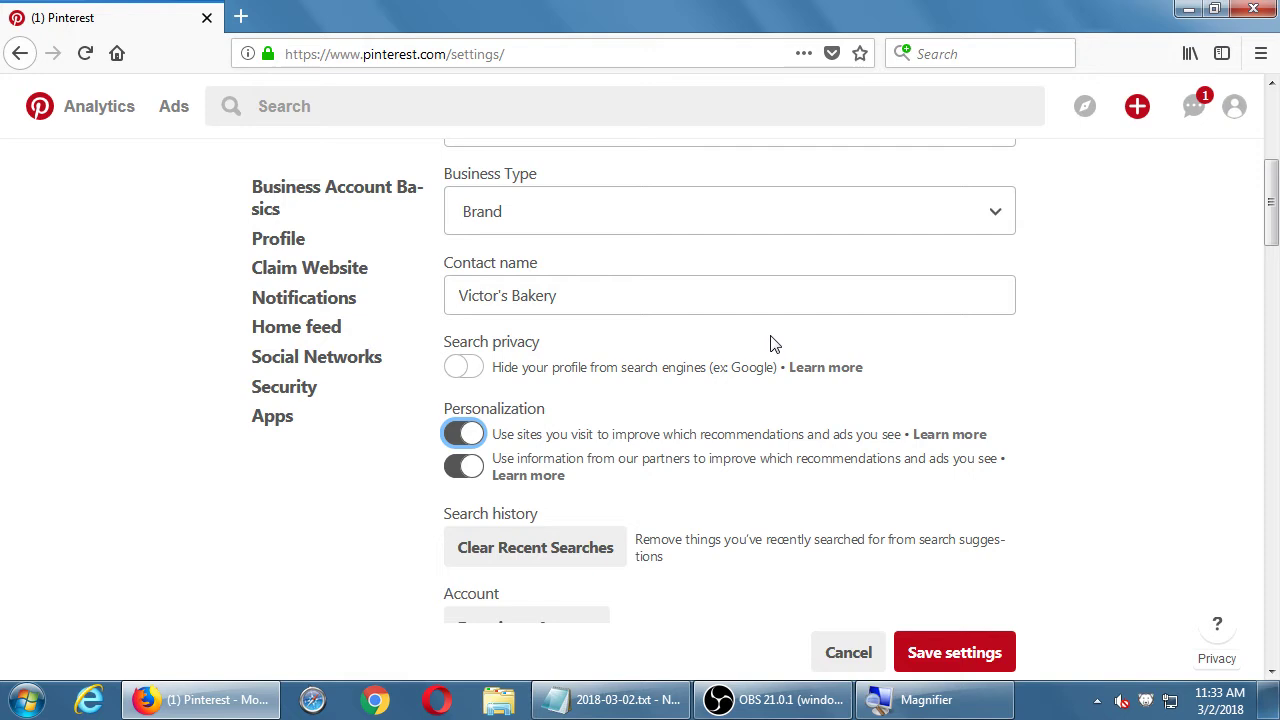
scroll(775, 344, "down", 1)
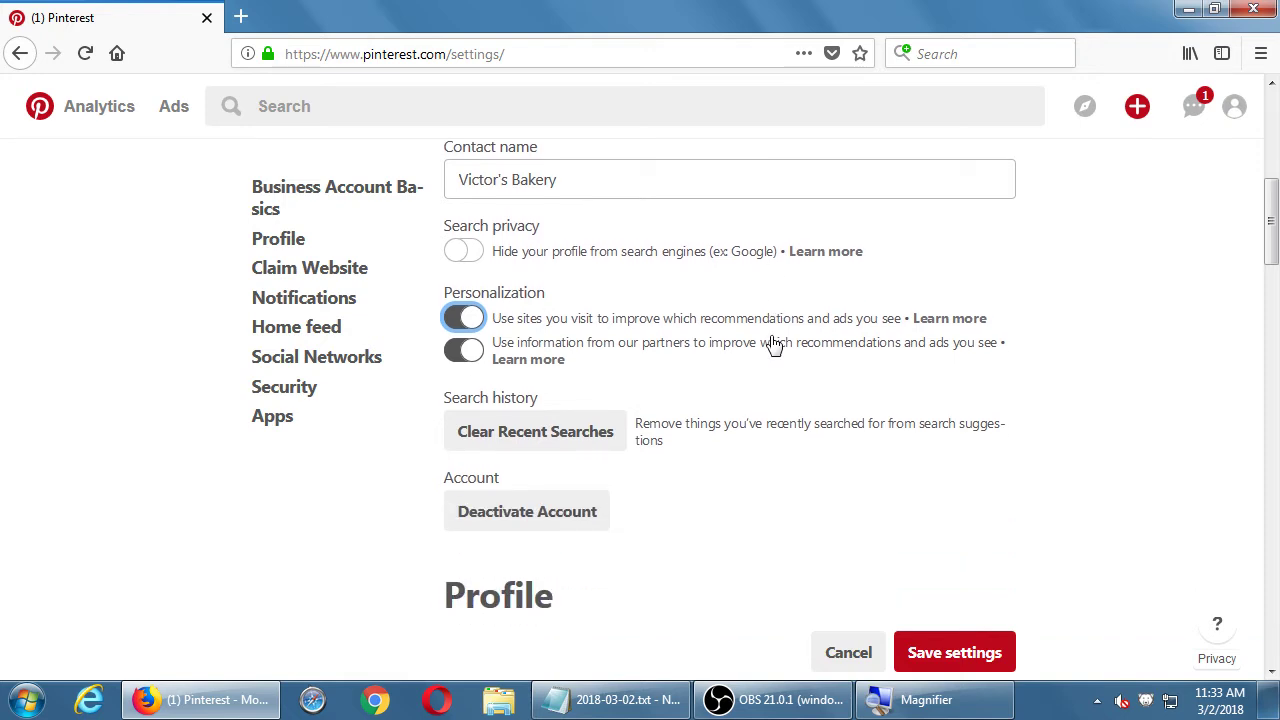
scroll(740, 333, "down", 2)
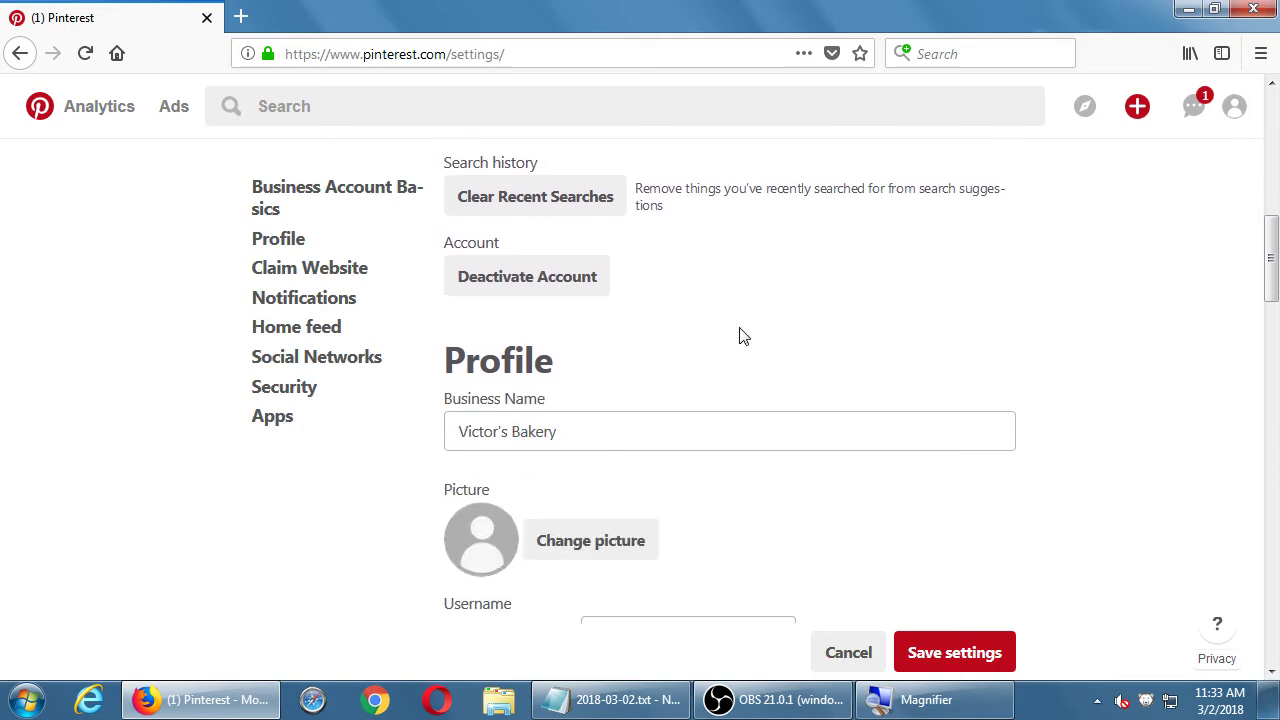
scroll(740, 335, "down", 1)
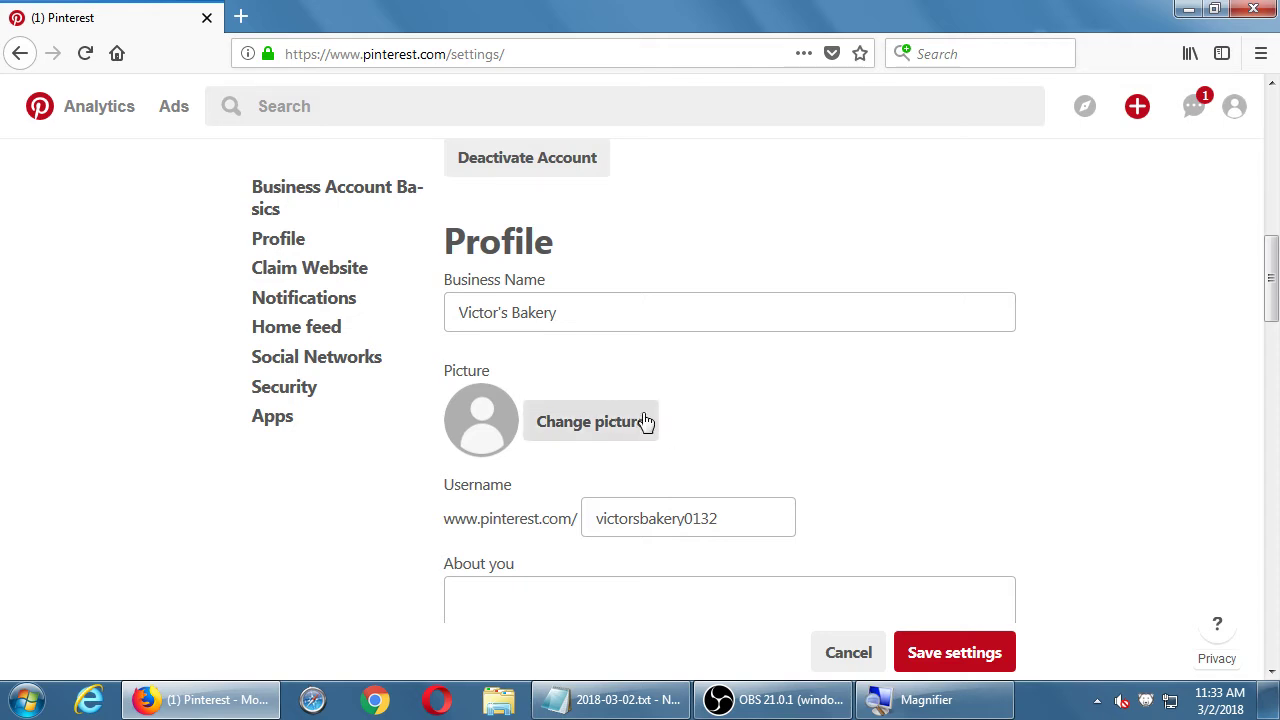
Step: Examine the Profile section's business name, picture and username fields
left_click_drag(479, 241, 576, 257)
left_click(576, 257)
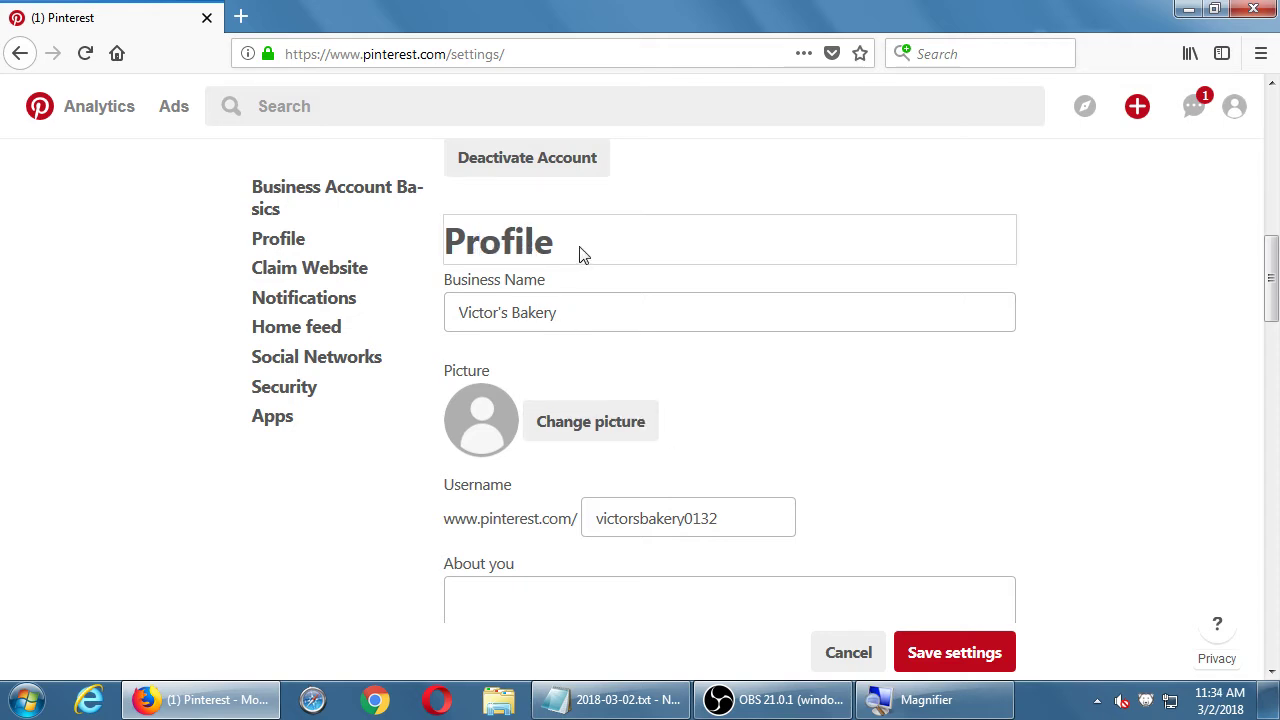
scroll(1154, 343, "down", 2)
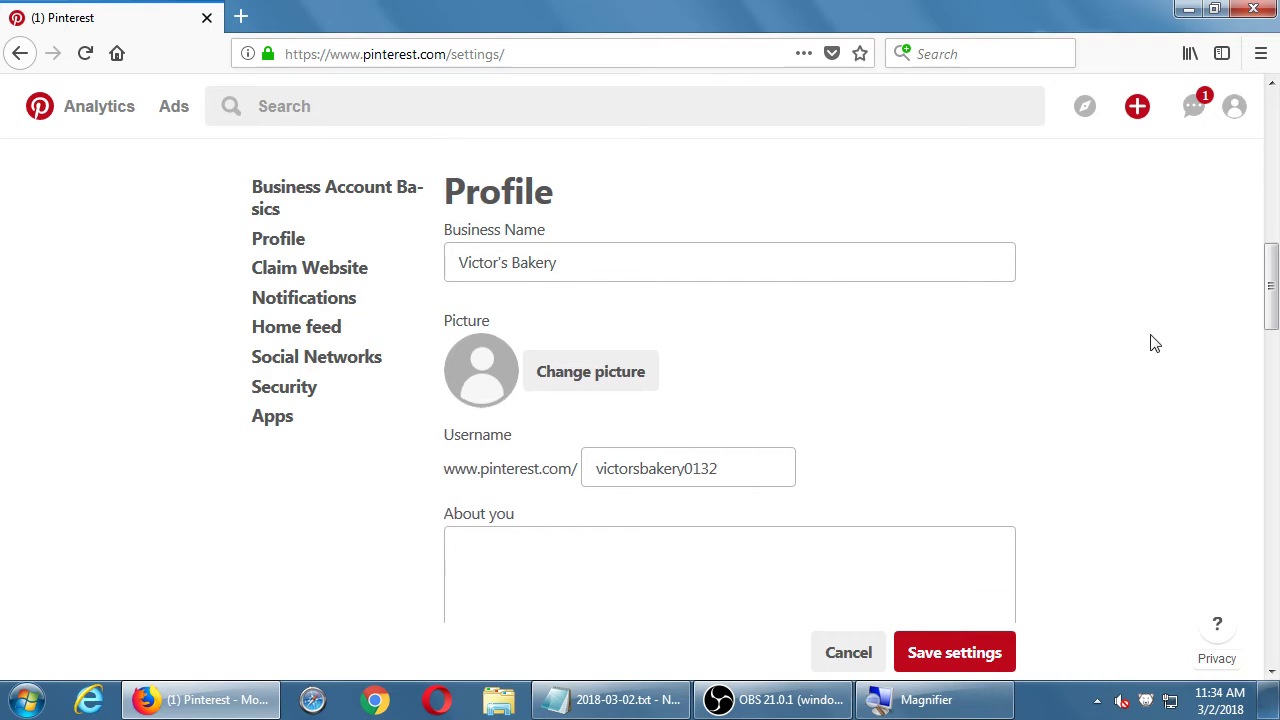
scroll(1154, 343, "up", 1)
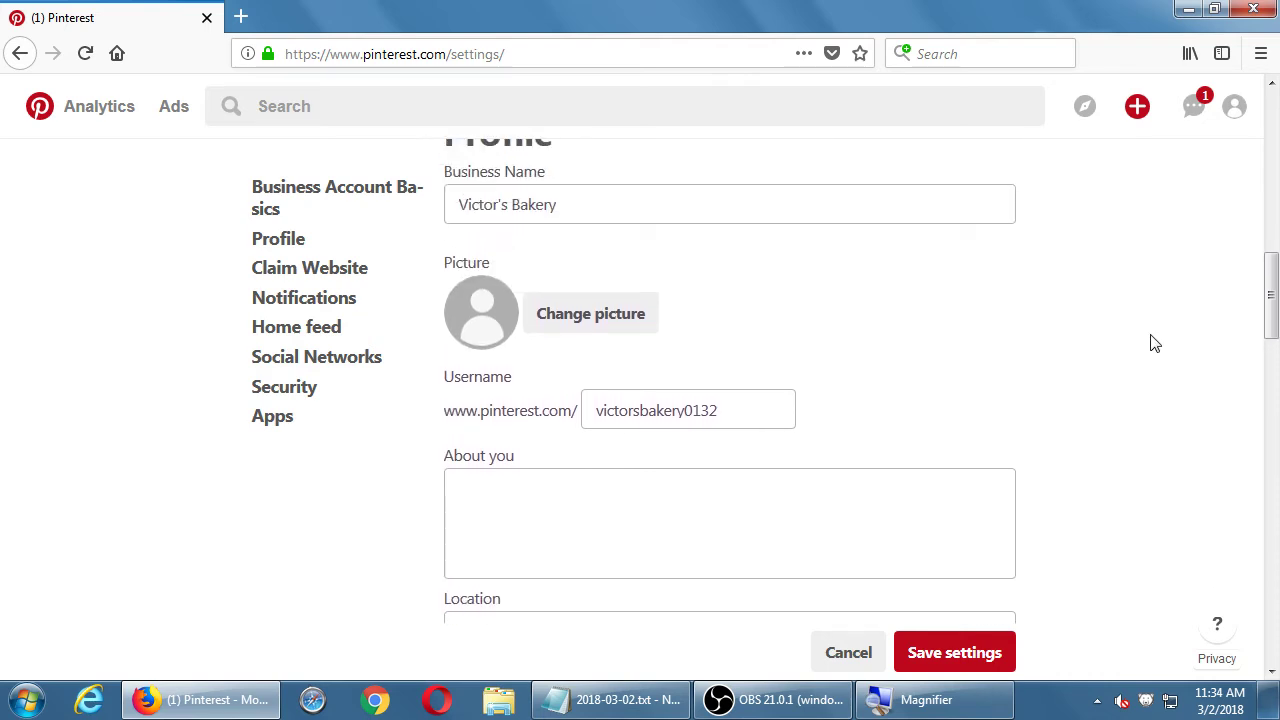
scroll(760, 360, "up", 1)
left_click_drag(487, 262, 723, 257)
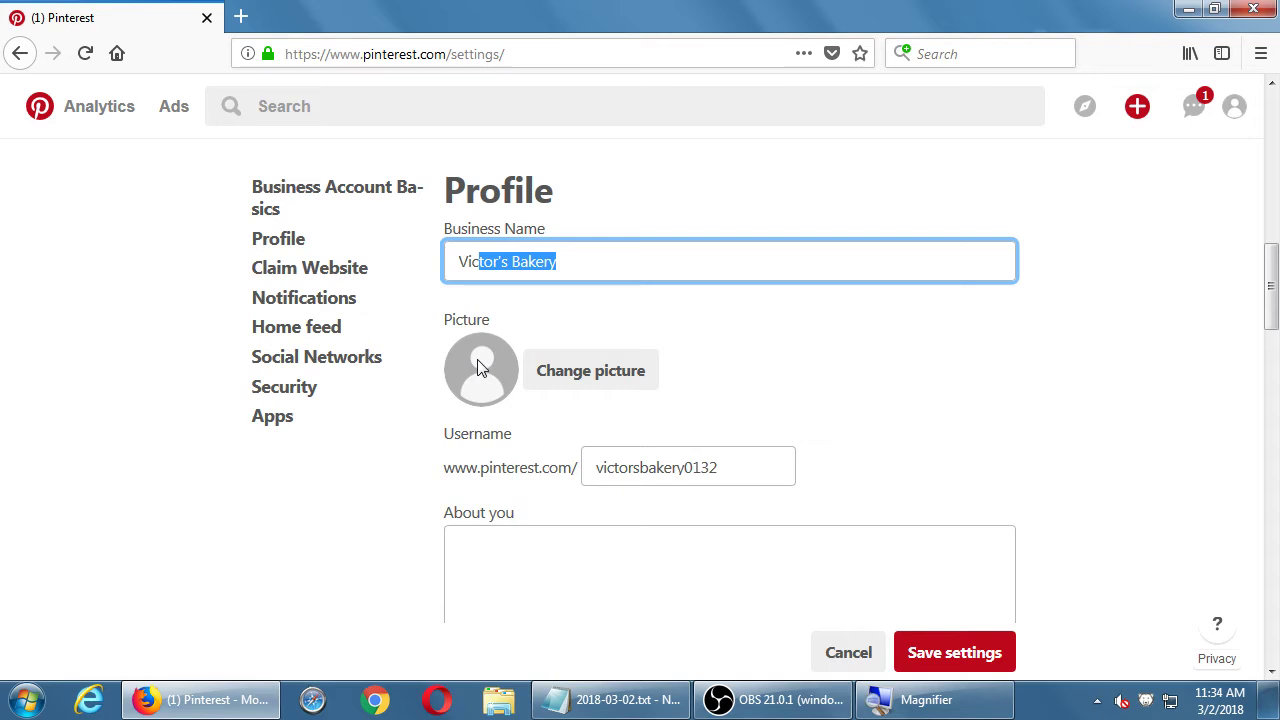
Step: Shorten the profile username to victorsbakery and try to save the settings
scroll(534, 429, "down", 2)
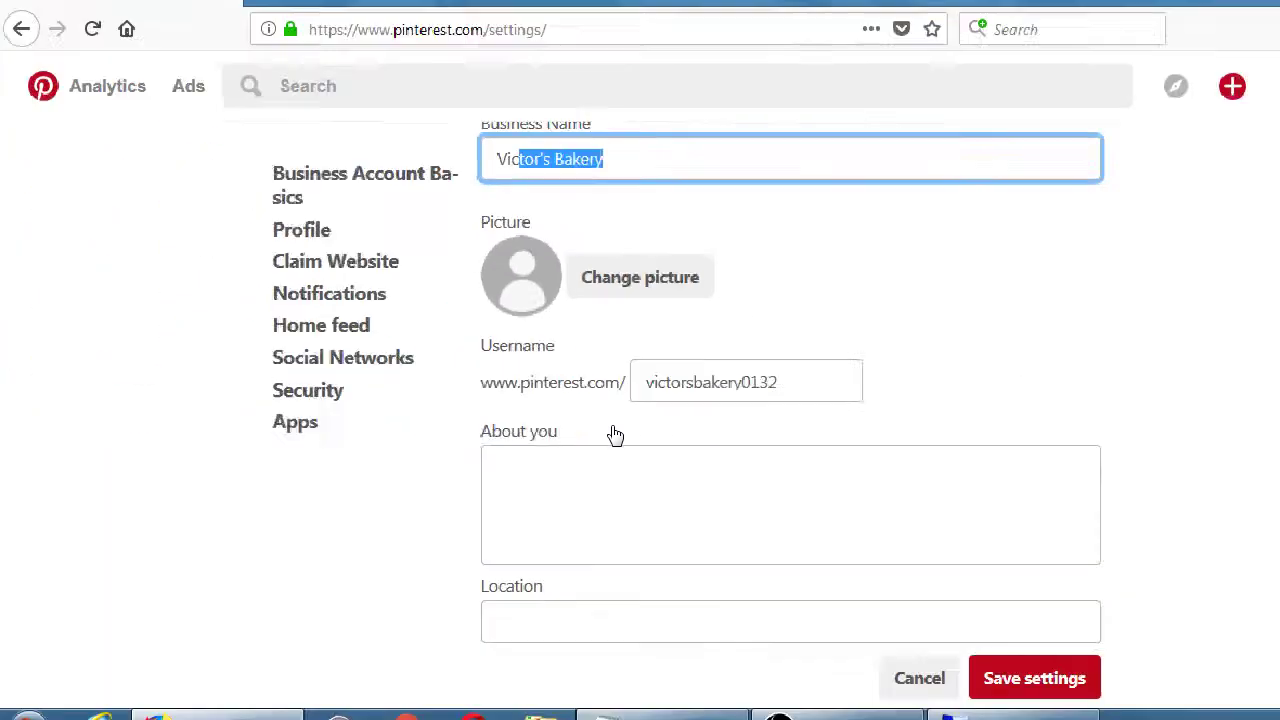
left_click(983, 349)
key("BackSpace")
key("BackSpace")
key("BackSpace")
key("BackSpace")
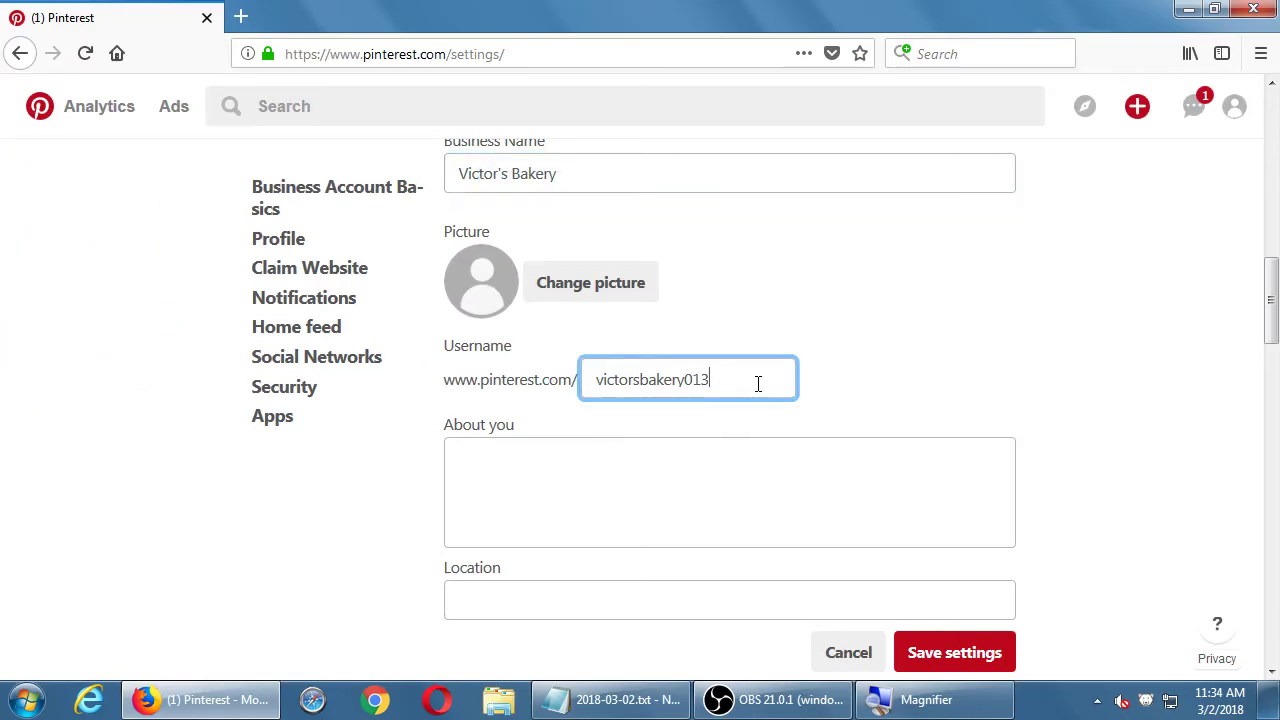
key("Tab")
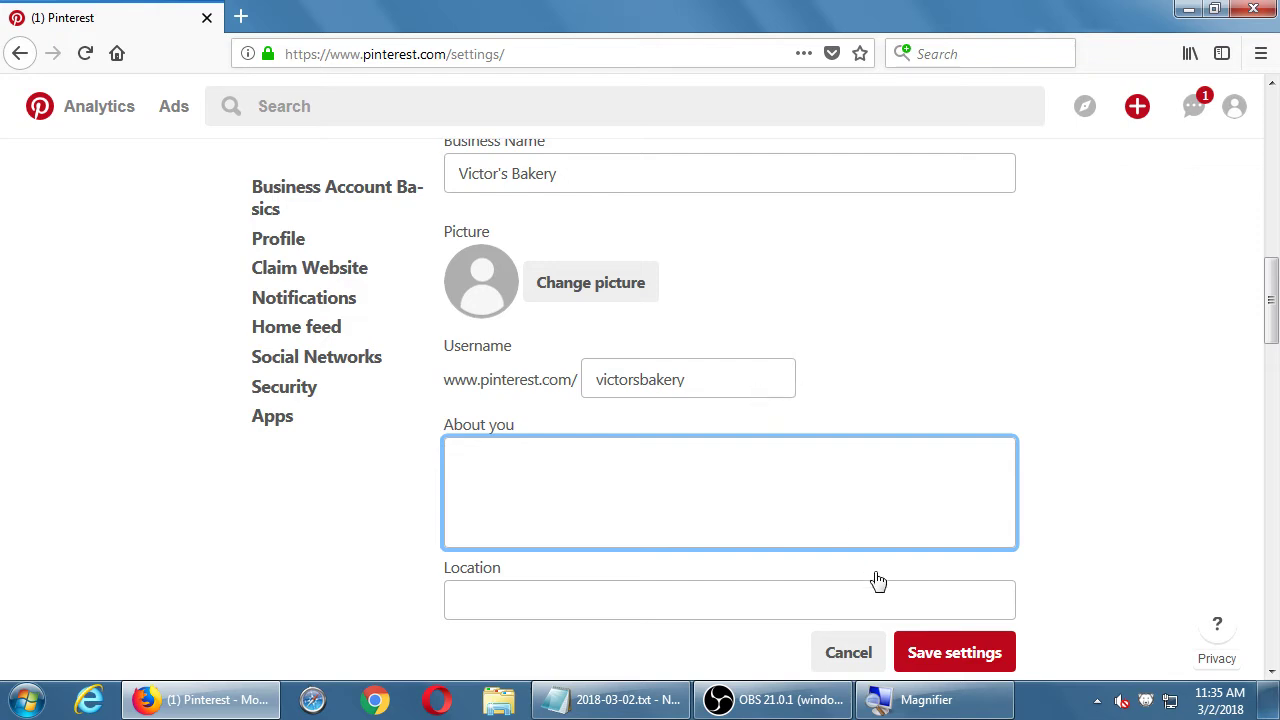
left_click(926, 660)
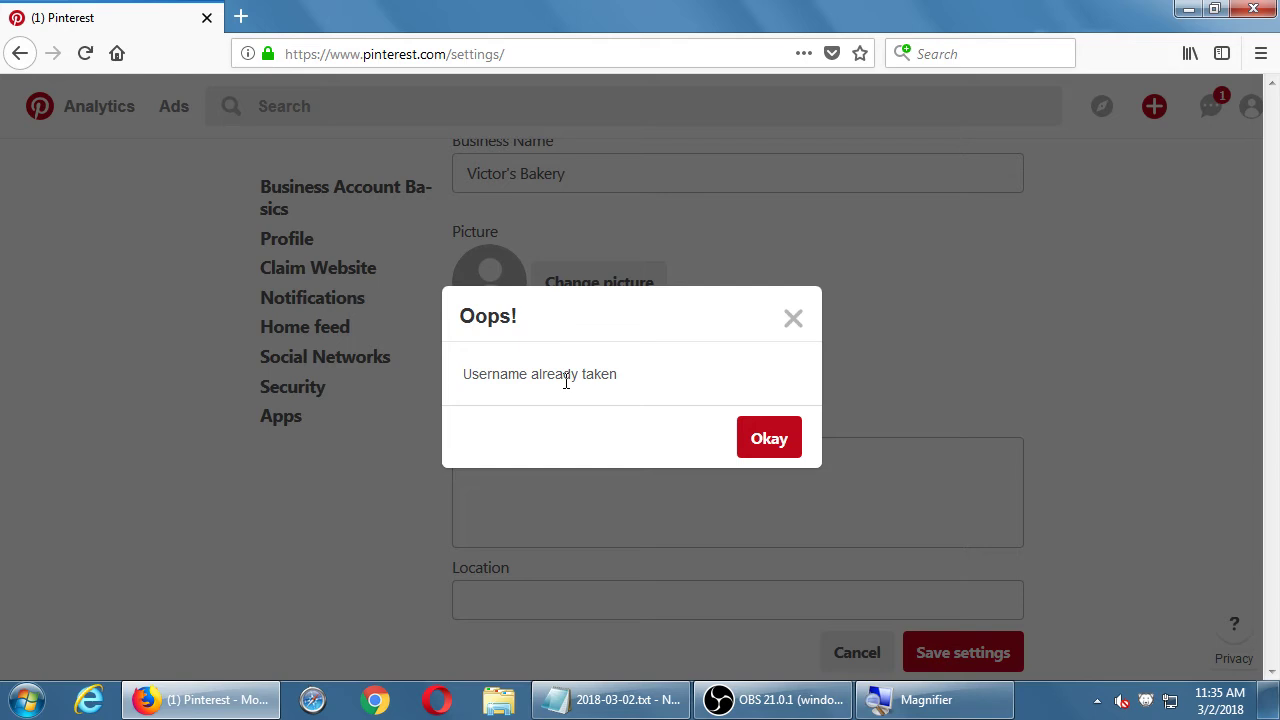
key("Escape")
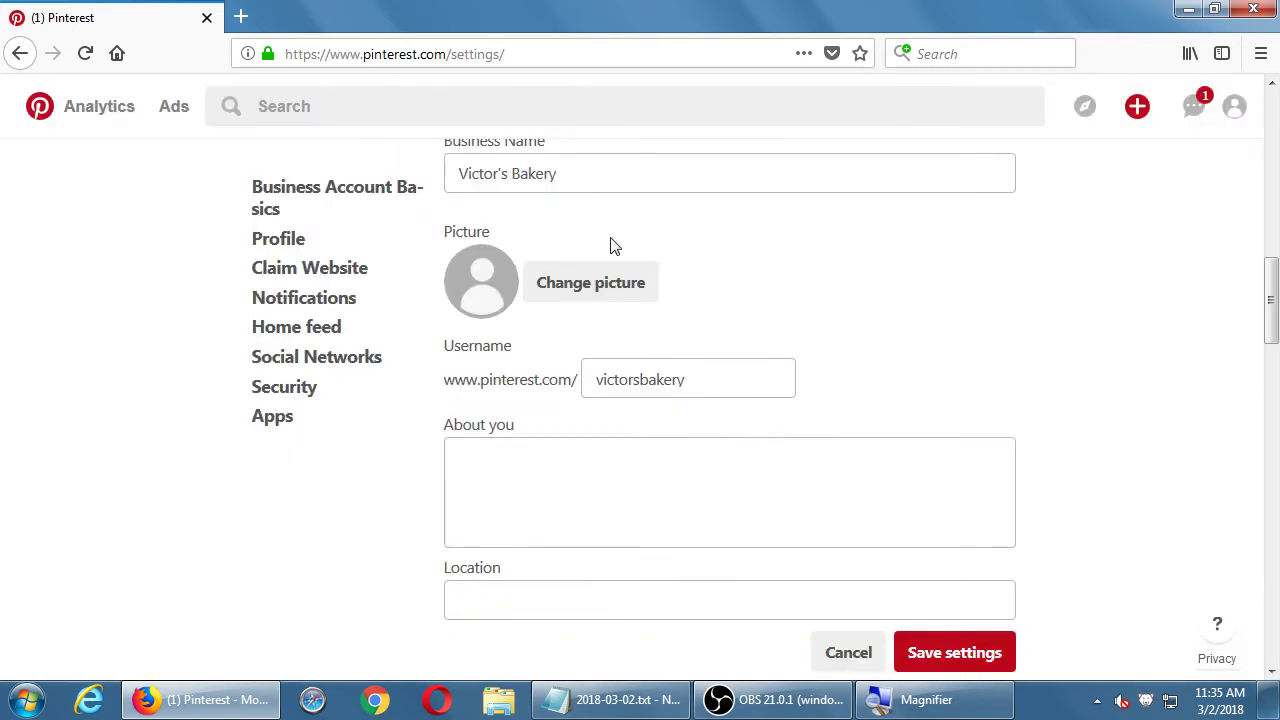
Step: Fill About you with gdgddgdgdgdgd and Location with gdgddgsg, and try to save the settings
left_click(709, 470)
type("gdgddgdgdgdgd")
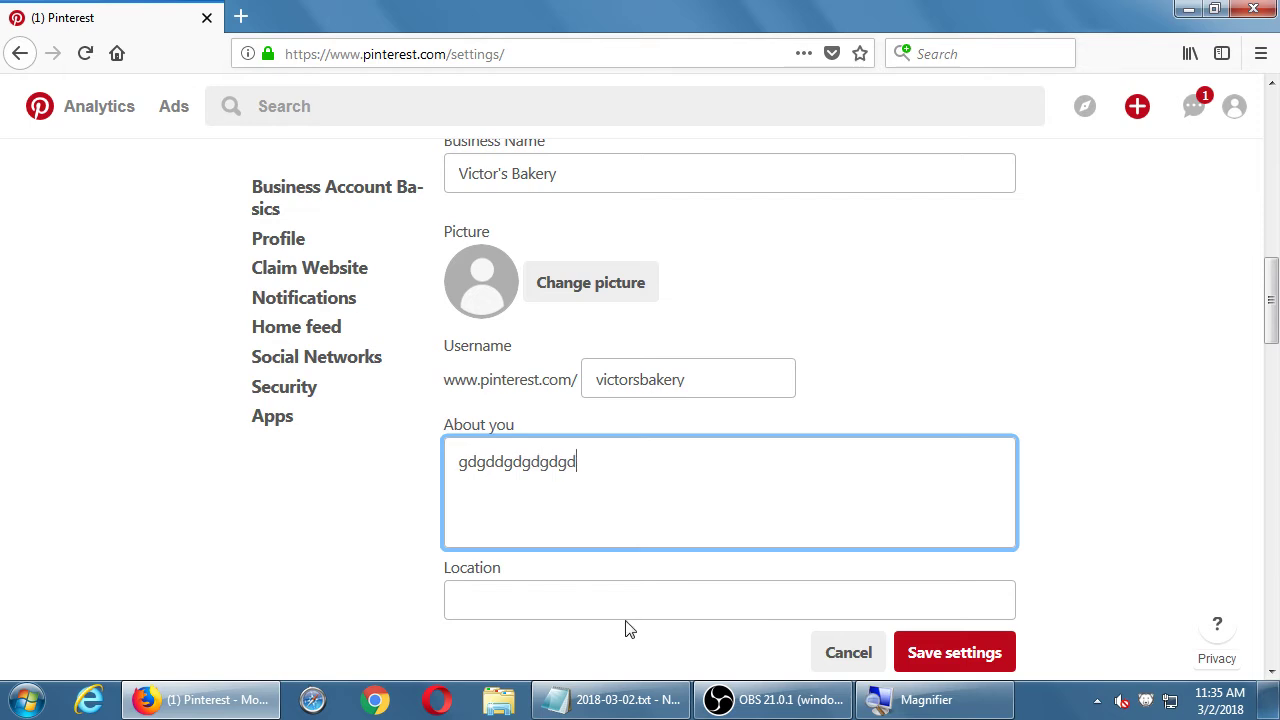
left_click(623, 605)
type("gdgdgdgd")
scroll(622, 611, "down", 6)
scroll(622, 611, "up", 5)
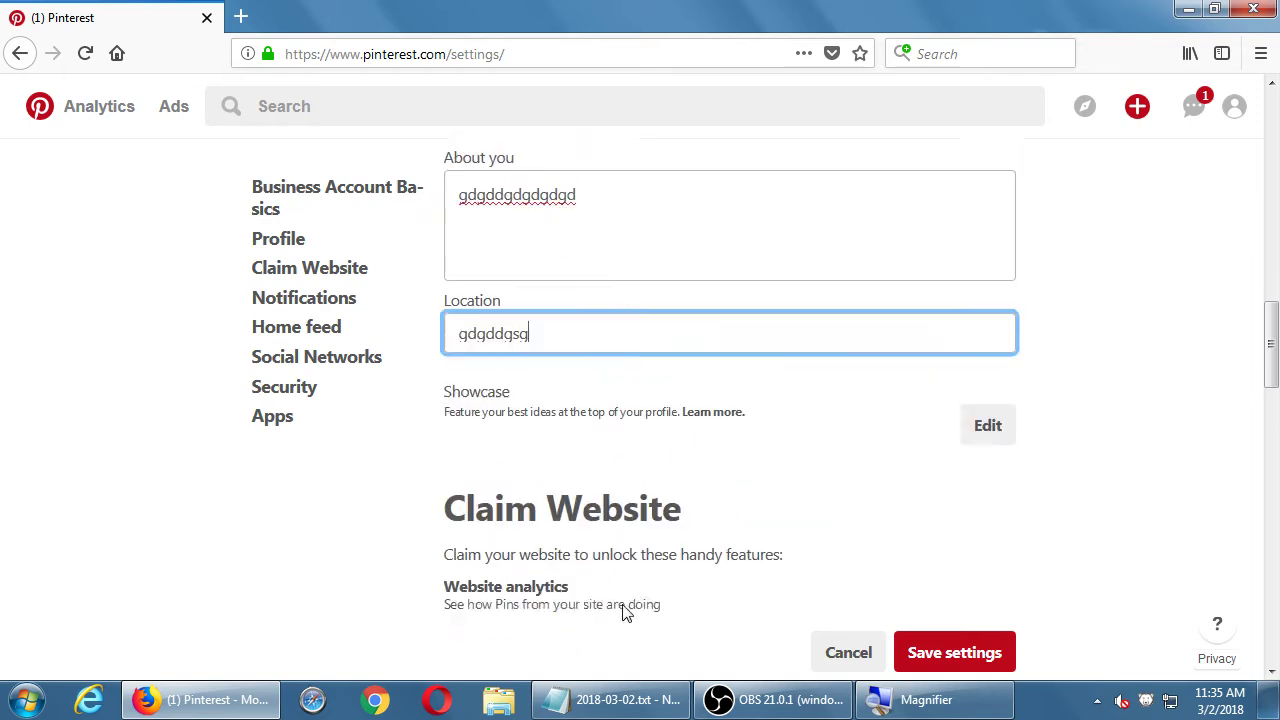
scroll(863, 514, "up", 2)
scroll(865, 516, "down", 1)
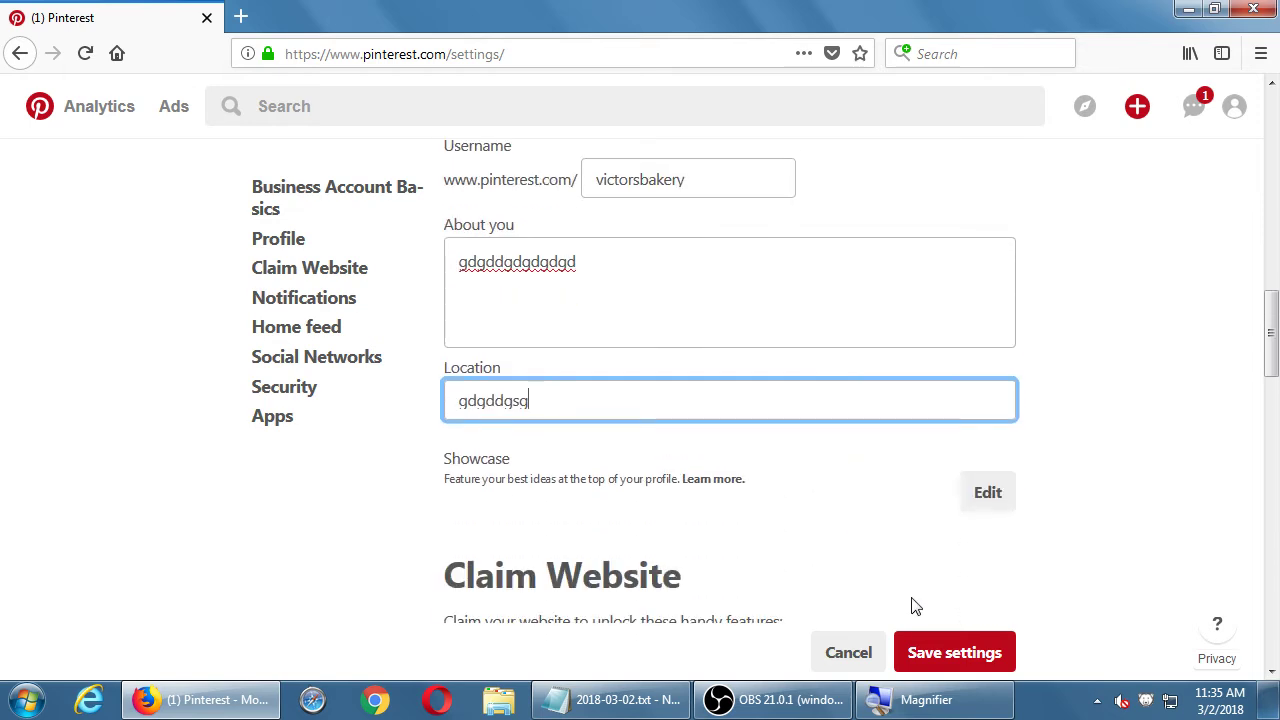
left_click(950, 653)
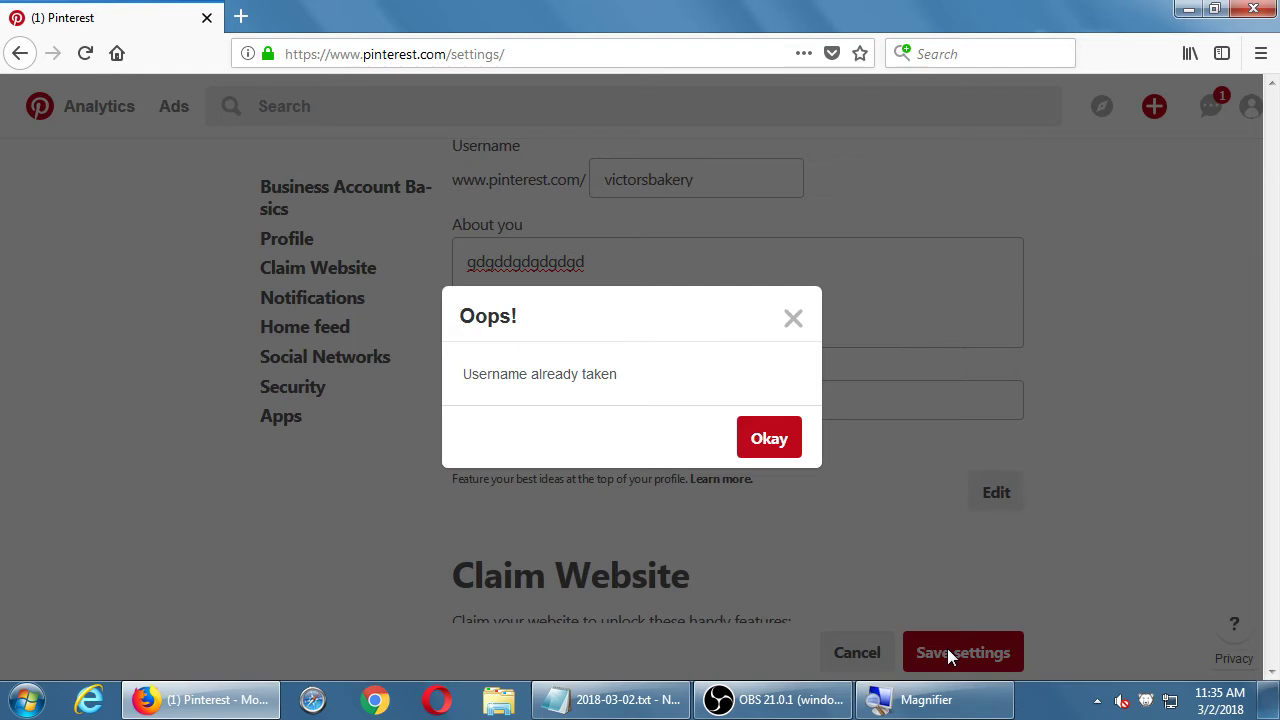
key("Escape")
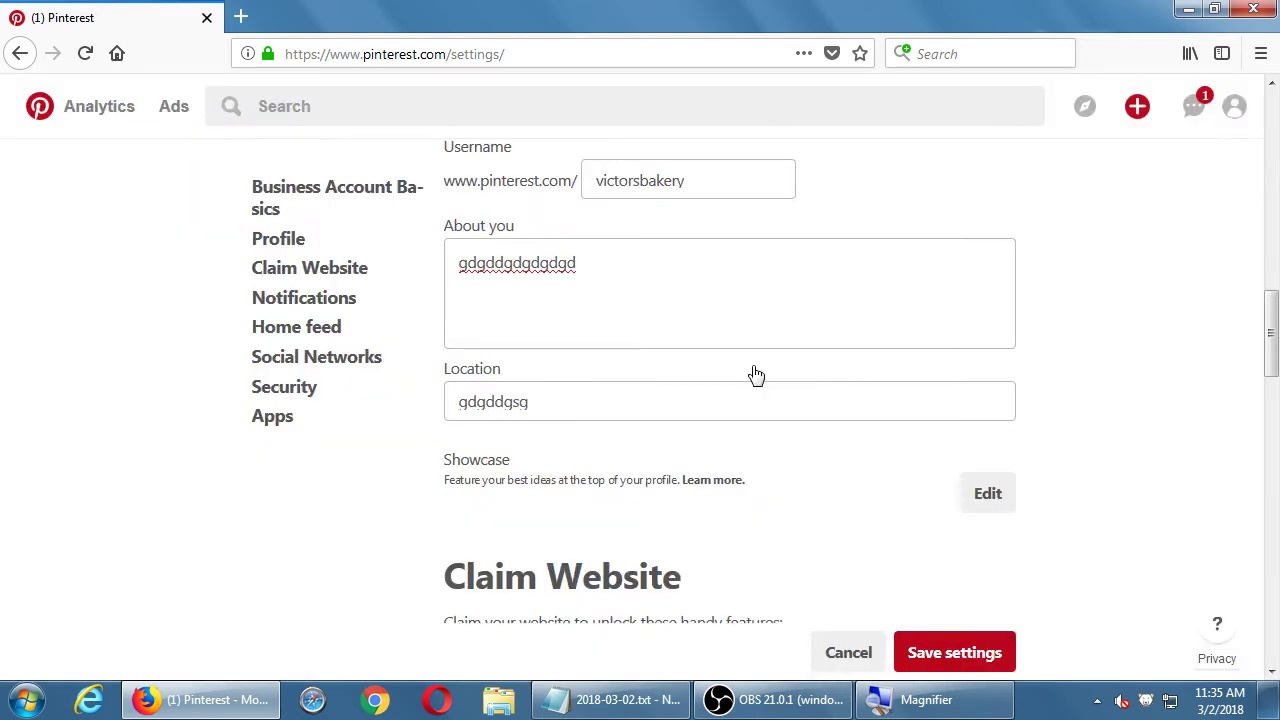
Step: Change the profile username to victorsbakery0101
scroll(754, 365, "up", 1)
left_click(754, 263)
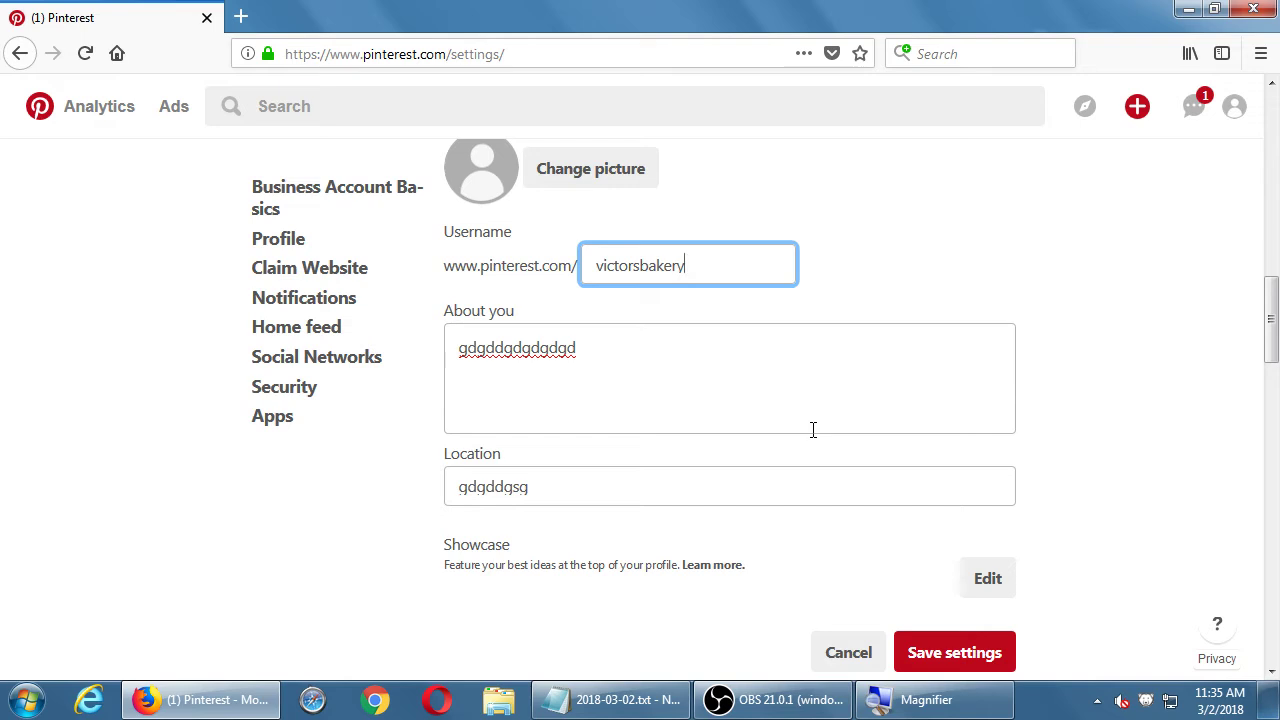
type("0101")
key("ctrl+a")
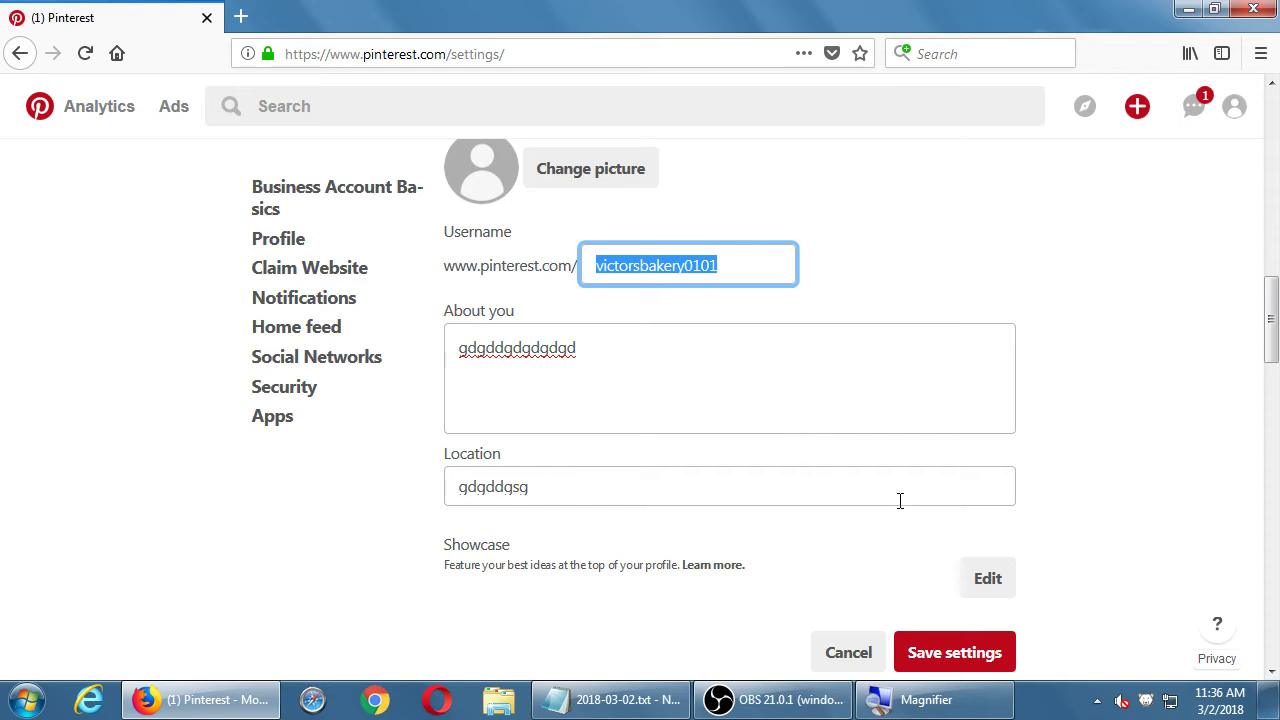
Step: Clear the placeholder text from the About you and Location fields
left_click_drag(651, 363, 458, 347)
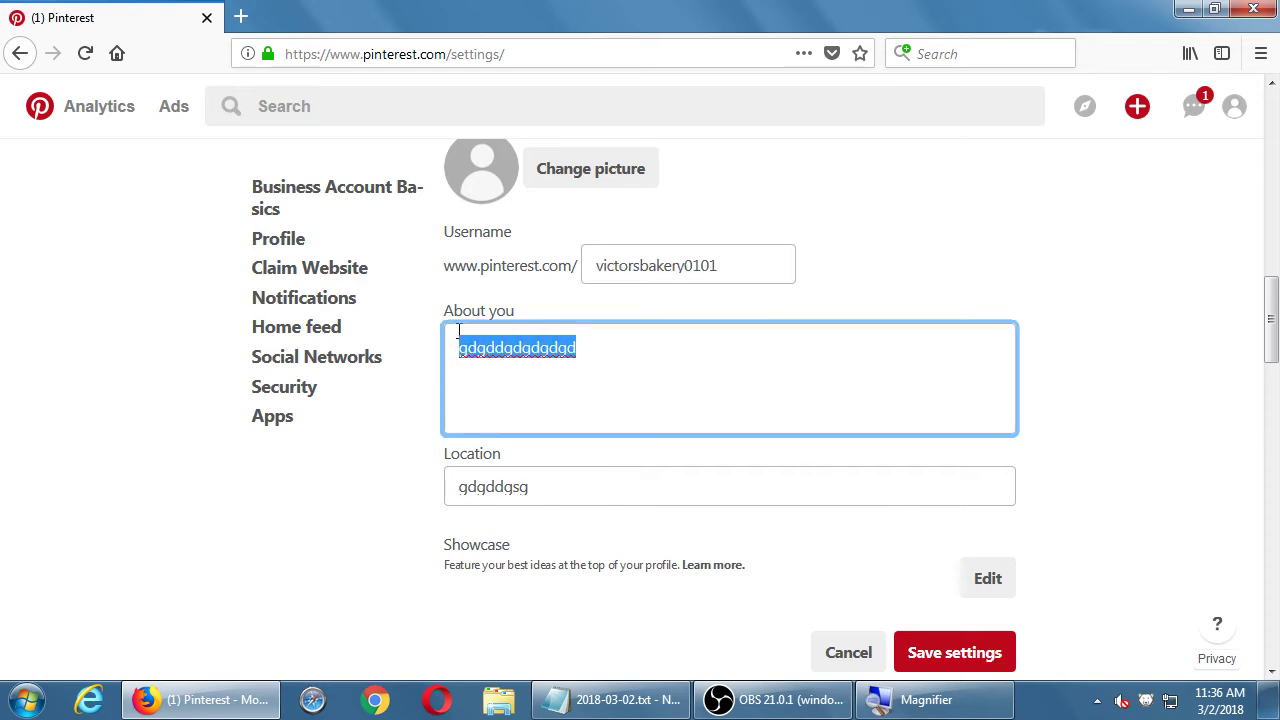
key("BackSpace")
left_click_drag(582, 495, 400, 495)
key("BackSpace")
left_click(526, 388)
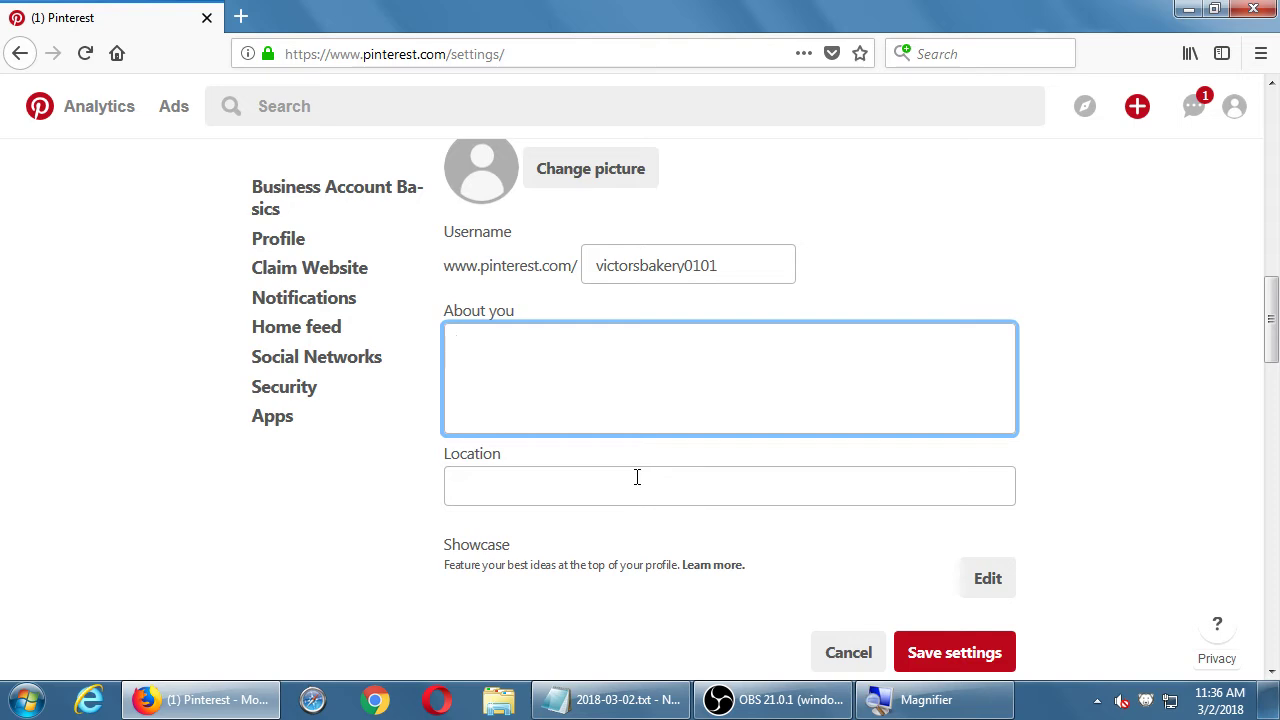
Step: Switch to the 2018-03-02.txt notes in Notepad and add the heading "Regarding About You:" at the end
left_click(592, 700)
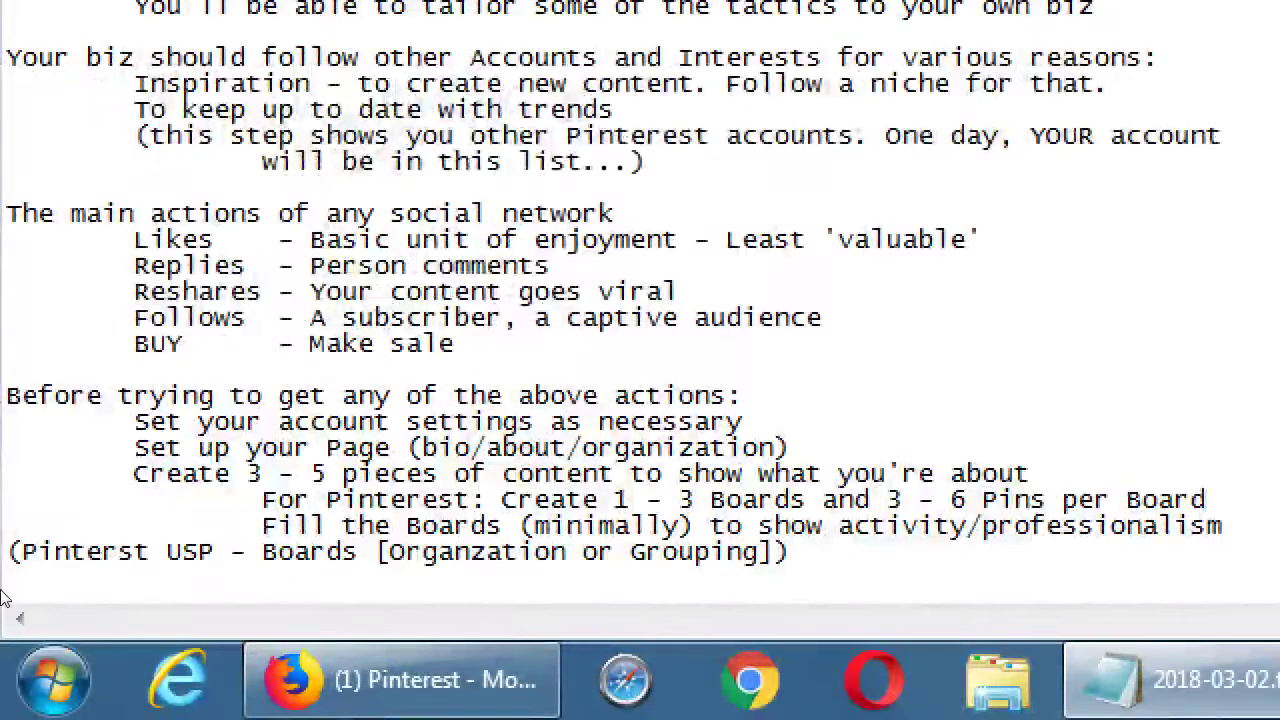
key("ctrl+End")
key("Return")
type("Re")
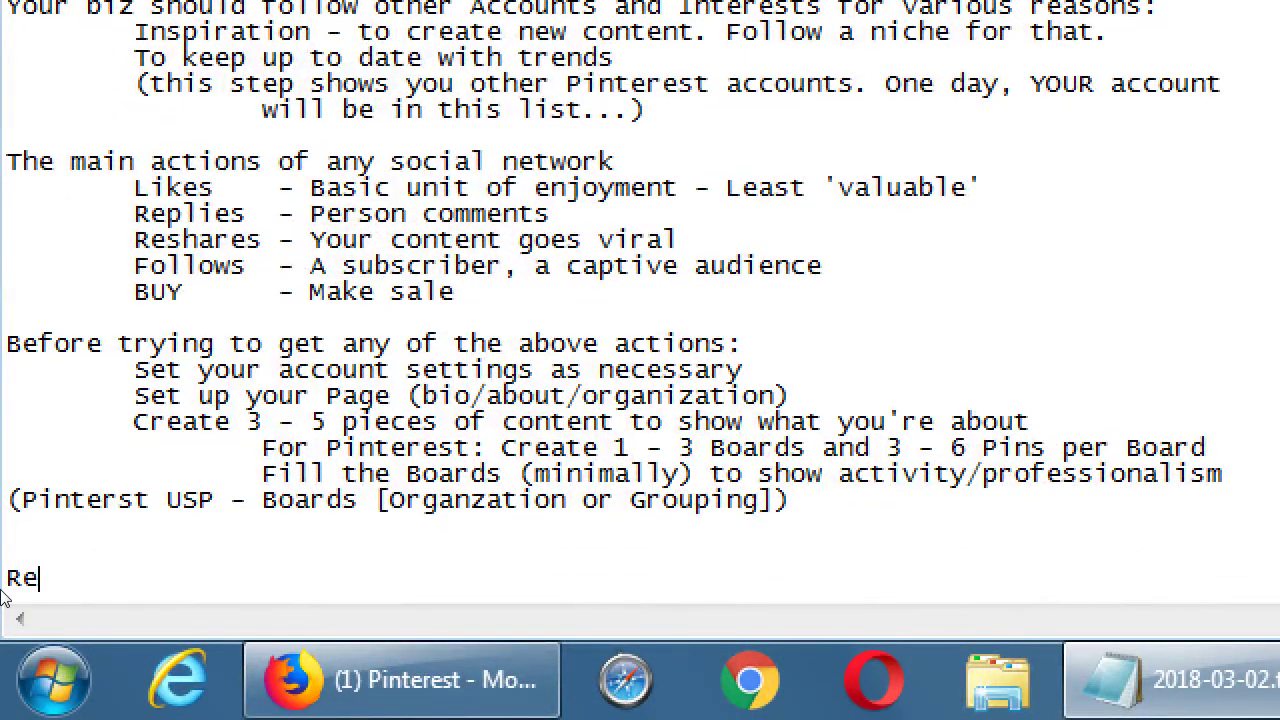
type("garding Ab")
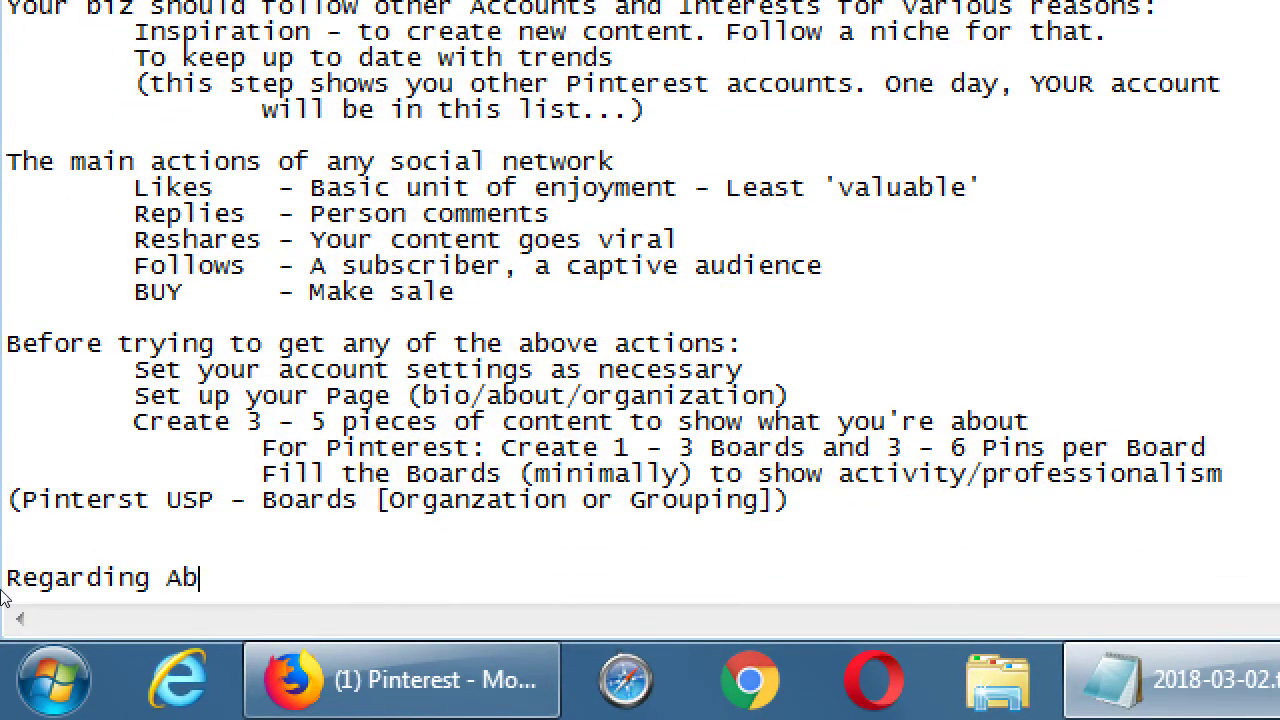
type("out You:?\\")
key("Return")
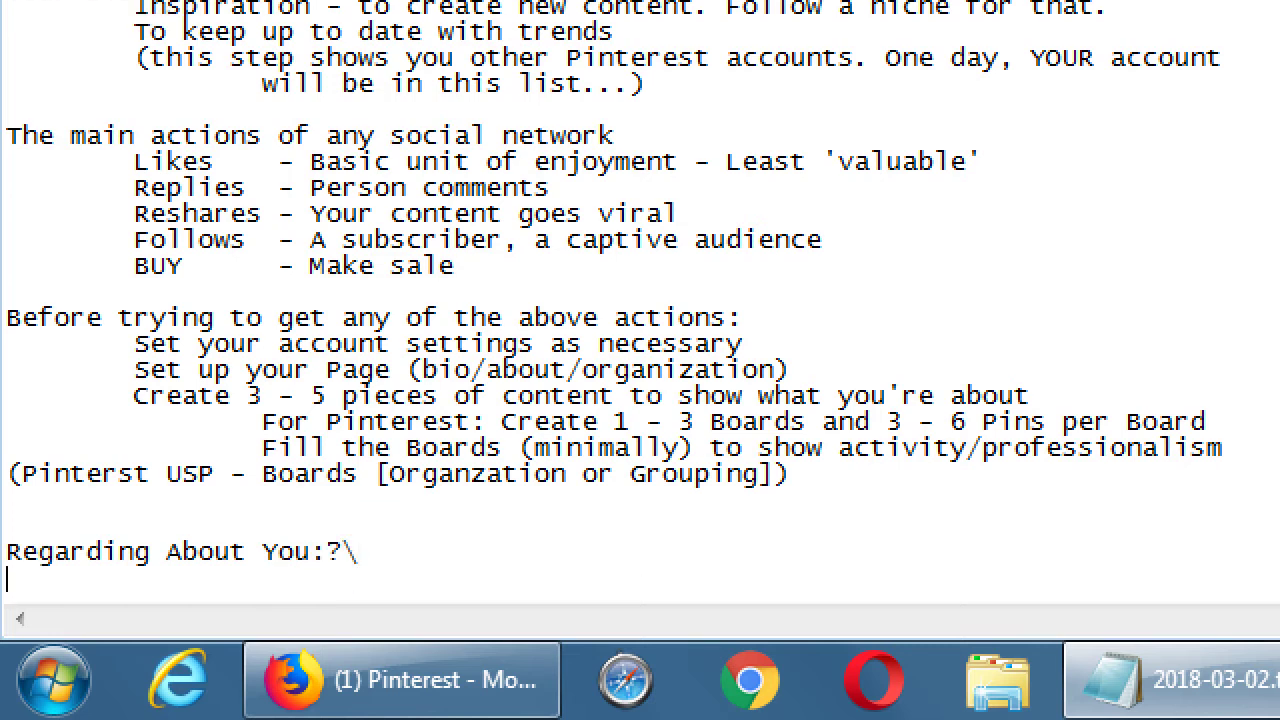
key("BackSpace")
key("BackSpace")
key("BackSpace")
Step: Remove the stray characters after the "Regarding About You:" heading and leave blank lines below it
key("Return")
key("Return")
key("Return")
key("Return")
key("Return")
key("Return")
key("BackSpace")
key("BackSpace")
key("BackSpace")
key("BackSpace")
key("BackSpace")
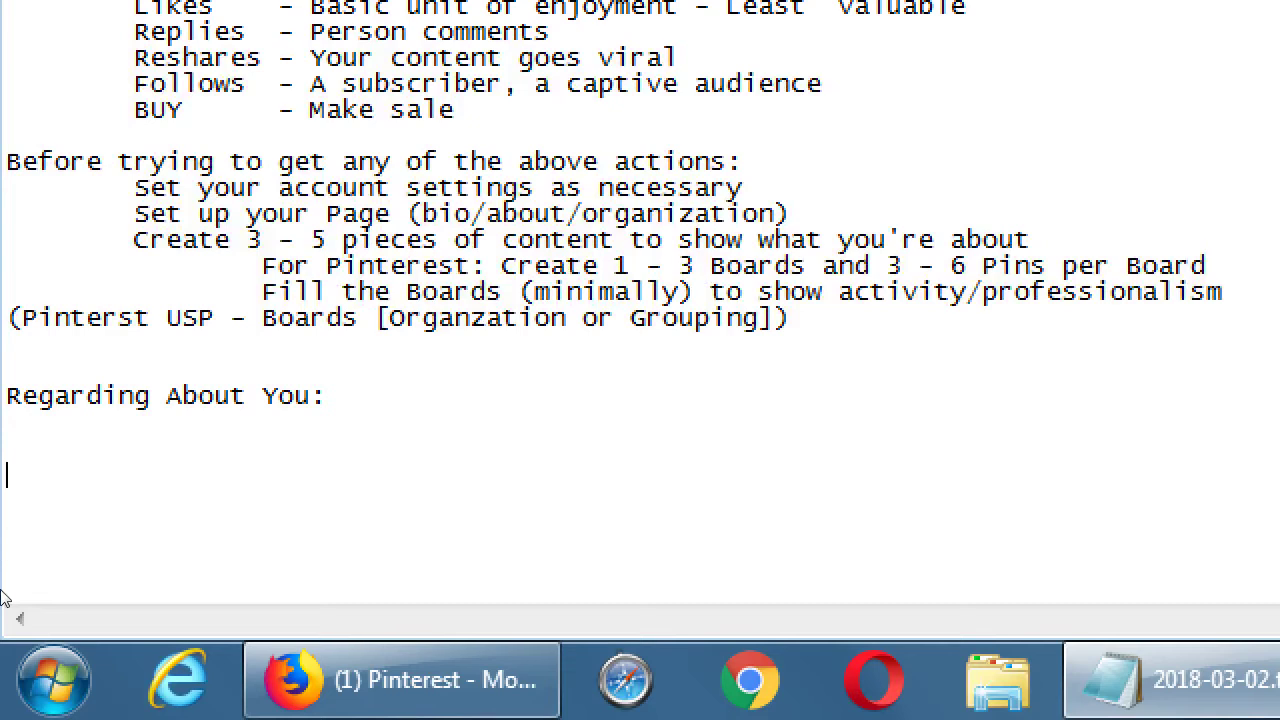
Step: Below the heading, add the indented note "Use the space to write complete senteces full of keywords"
key("Tab")
key("Tab")
type("Use the")
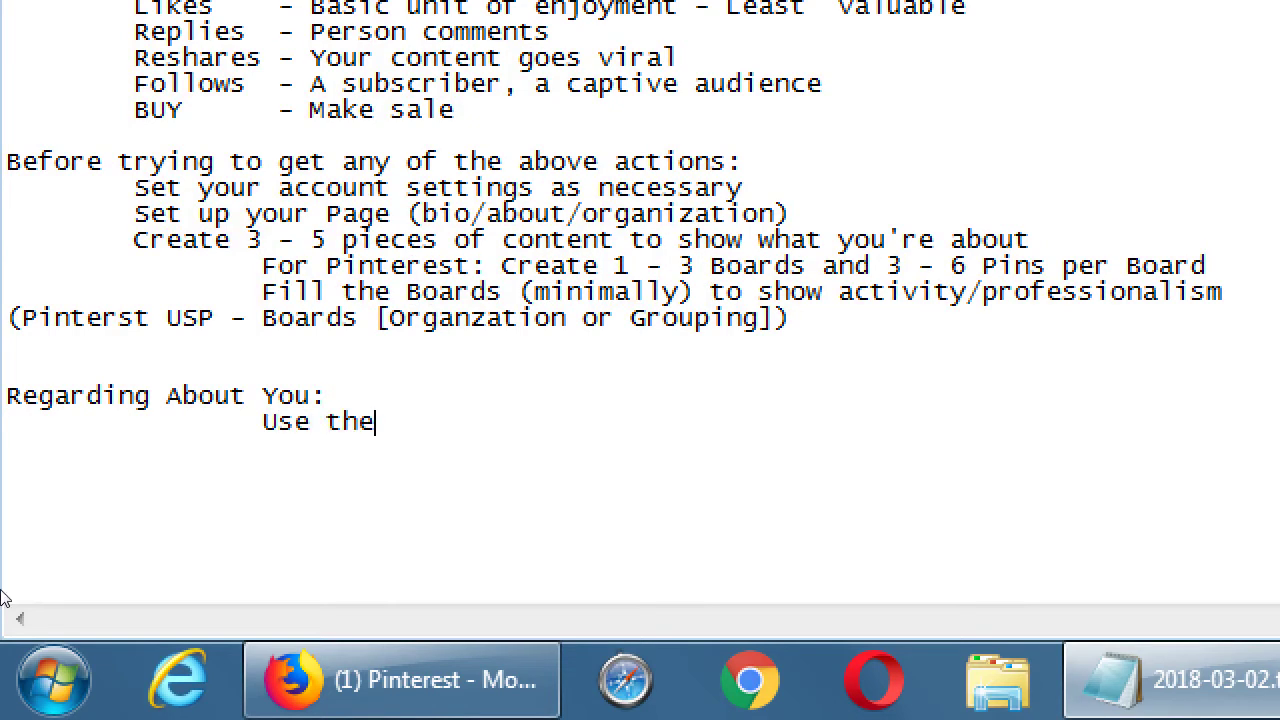
key("Home")
key("Delete")
key("End")
type("t")
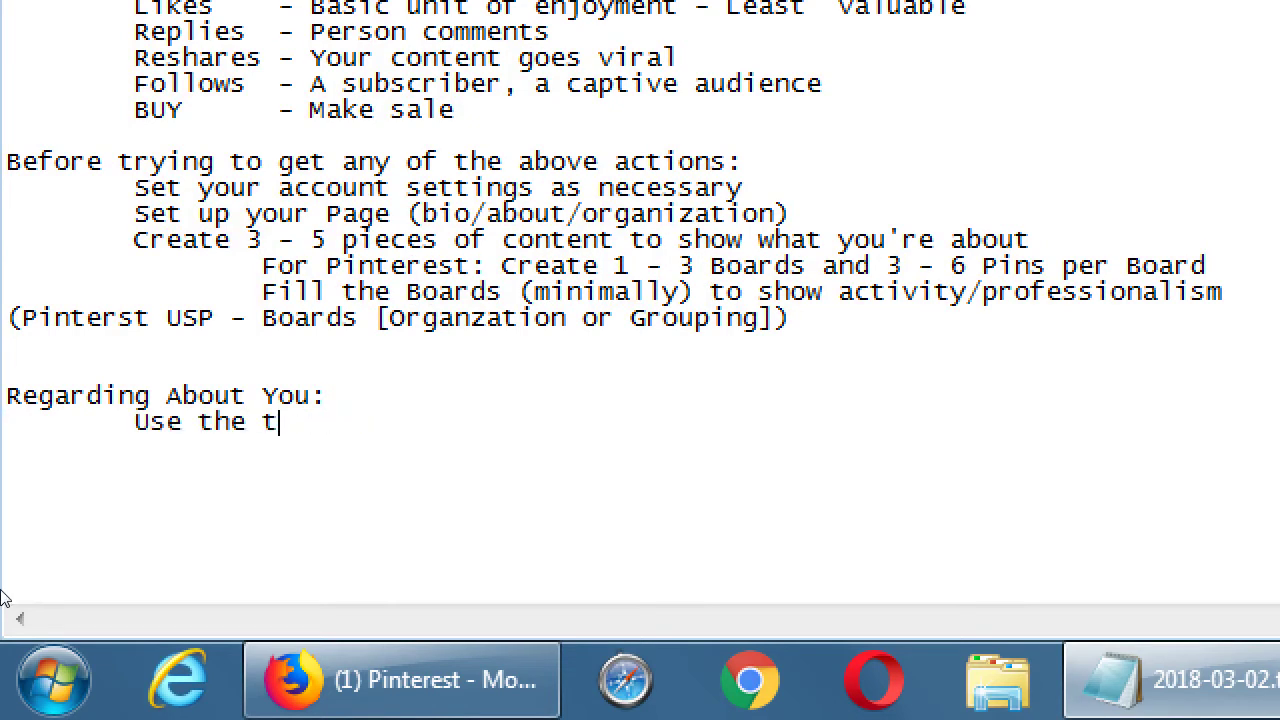
key("BackSpace")
type("\\spac")
key("BackSpace")
key("BackSpace")
key("BackSpace")
key("BackSpace")
key("BackSpace")
type("space to write completre")
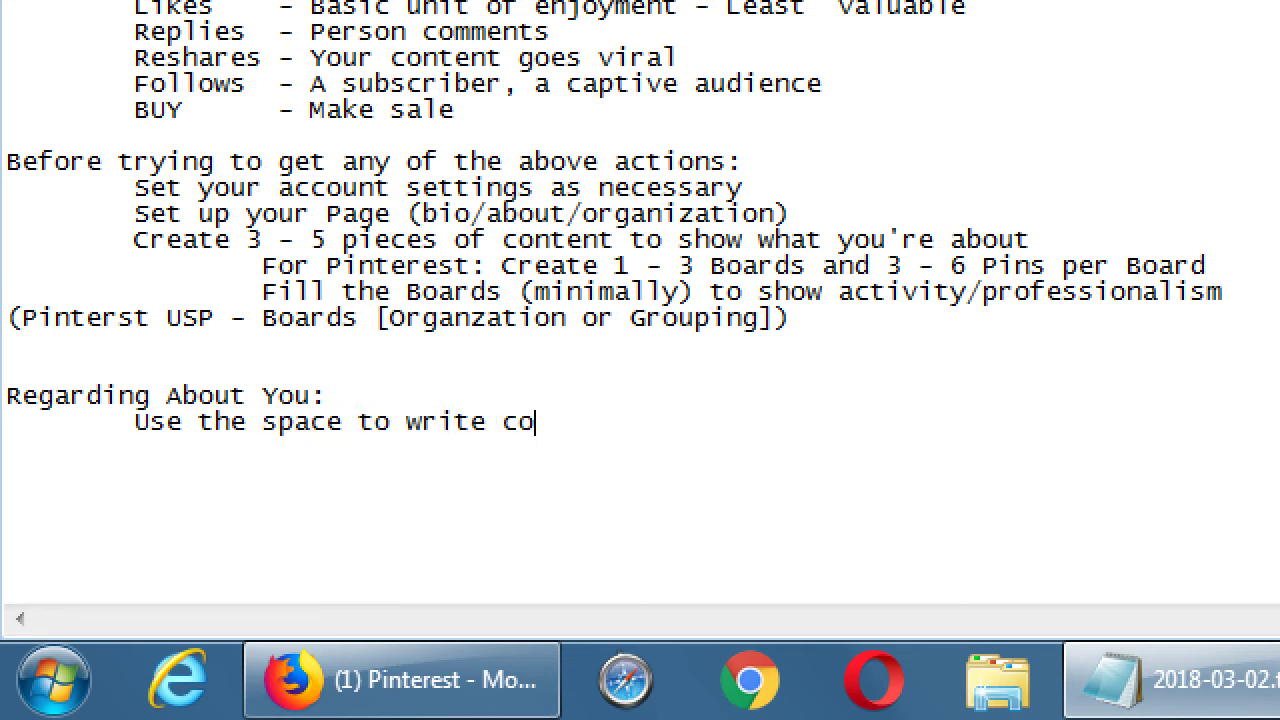
key("BackSpace")
key("BackSpace")
type("e ")
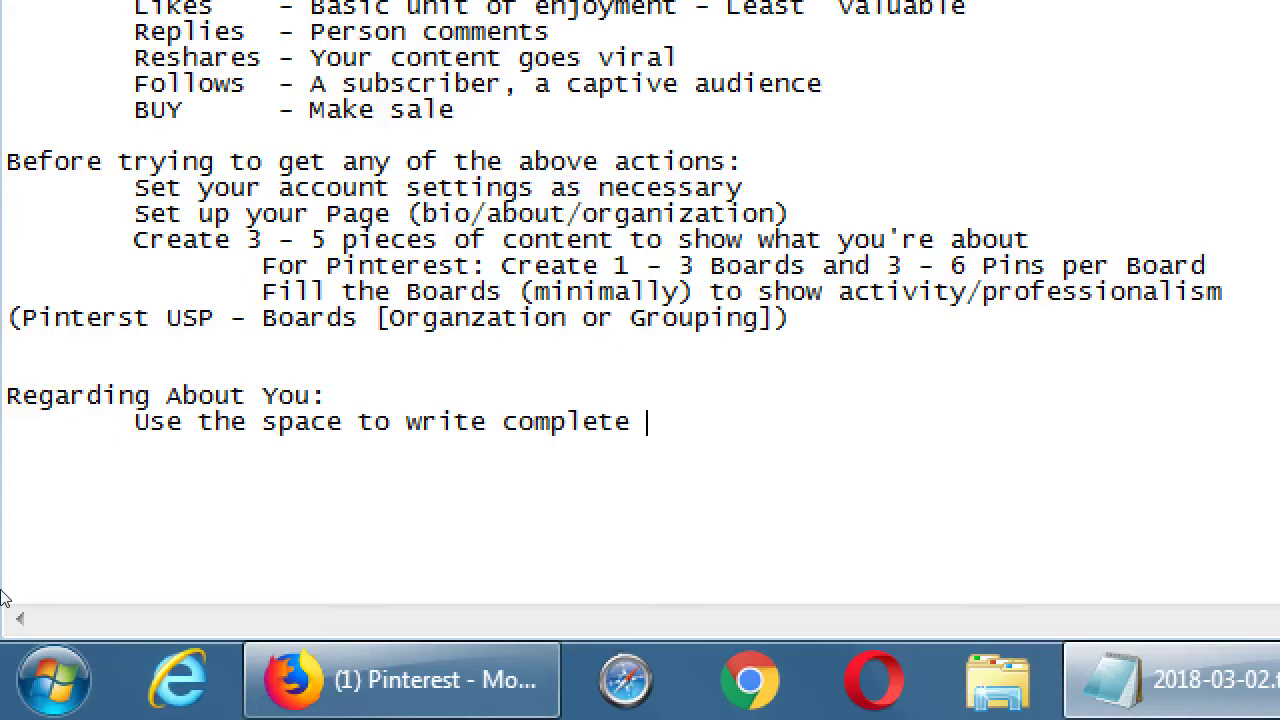
type("senteces full of k")
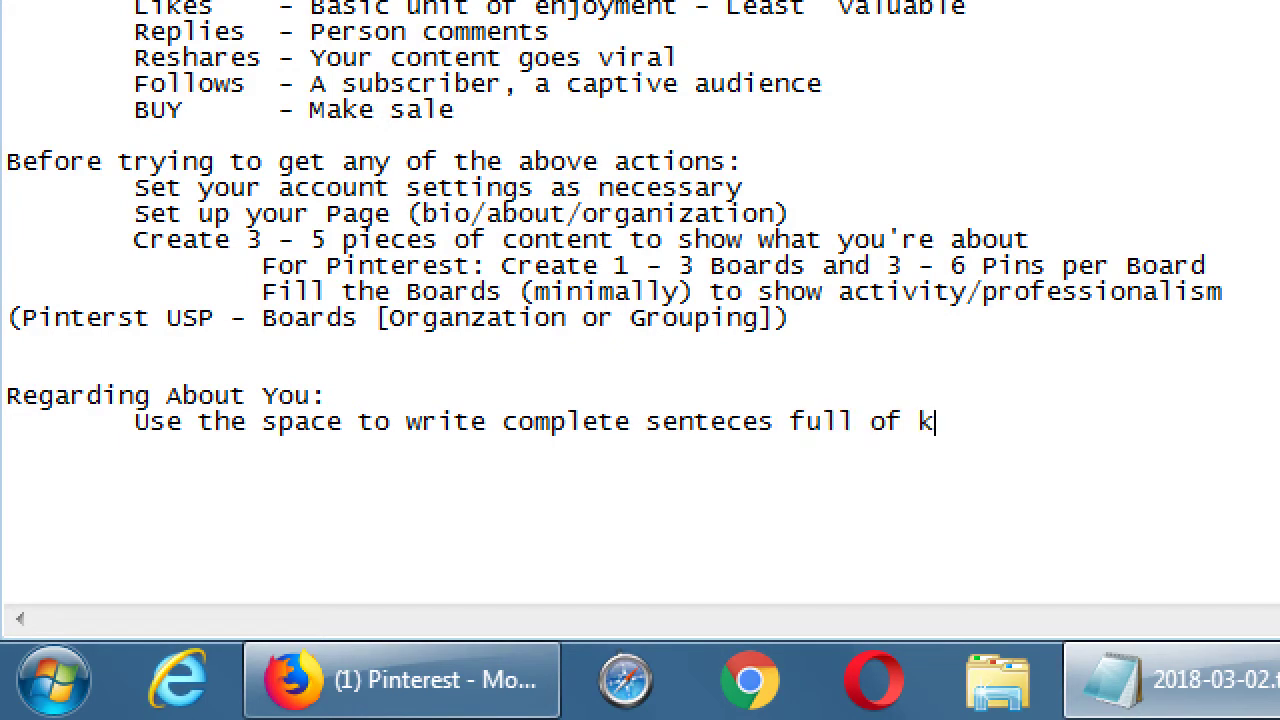
type("eywords")
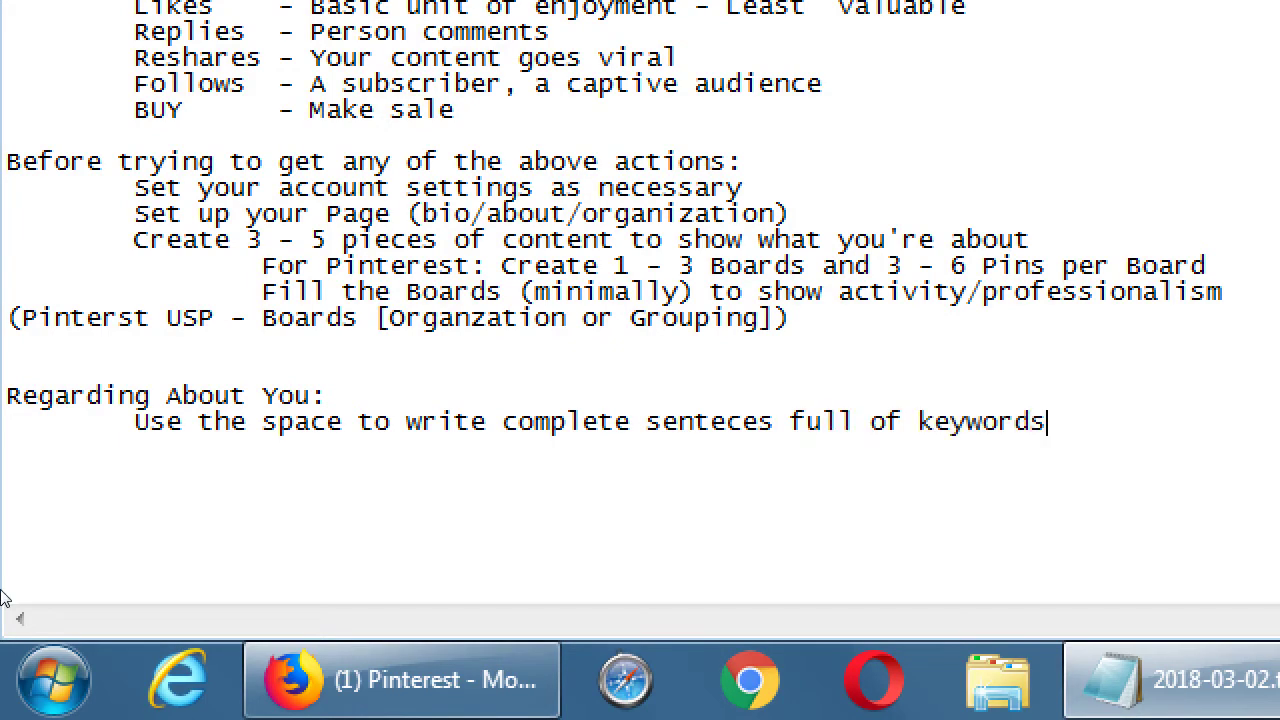
Step: Continue the note with "of what" and an indented second line "your business is about and what people are searching for."
type(" of that")
key("BackSpace")
key("BackSpace")
key("BackSpace")
key("BackSpace")
type("what")
key("Return")
key("Tab")
type("your bu")
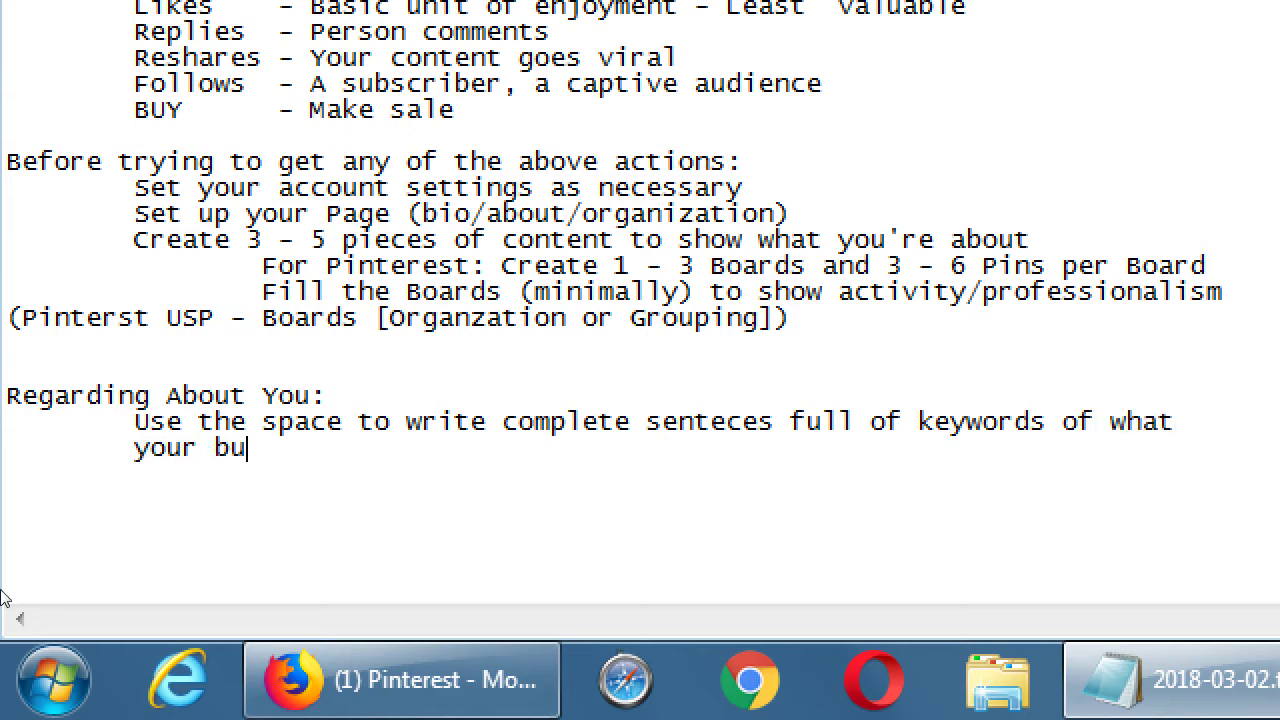
type("siness is about an")
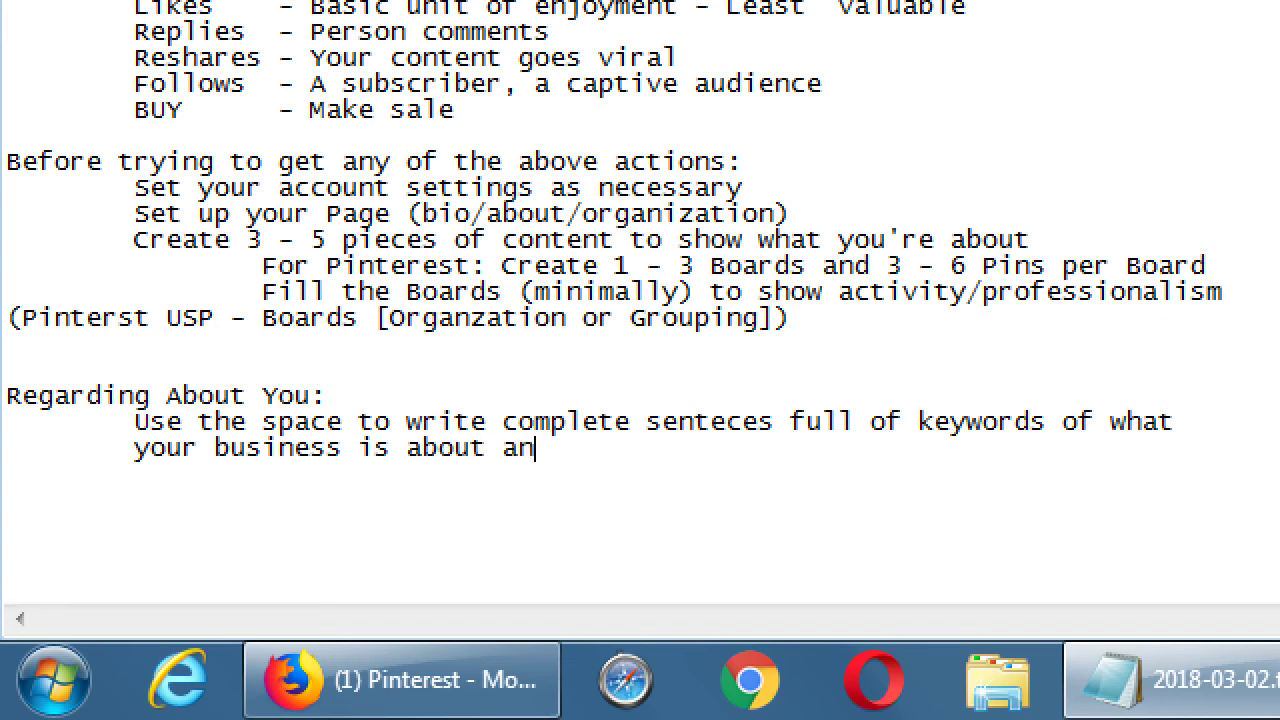
type("d what people are ")
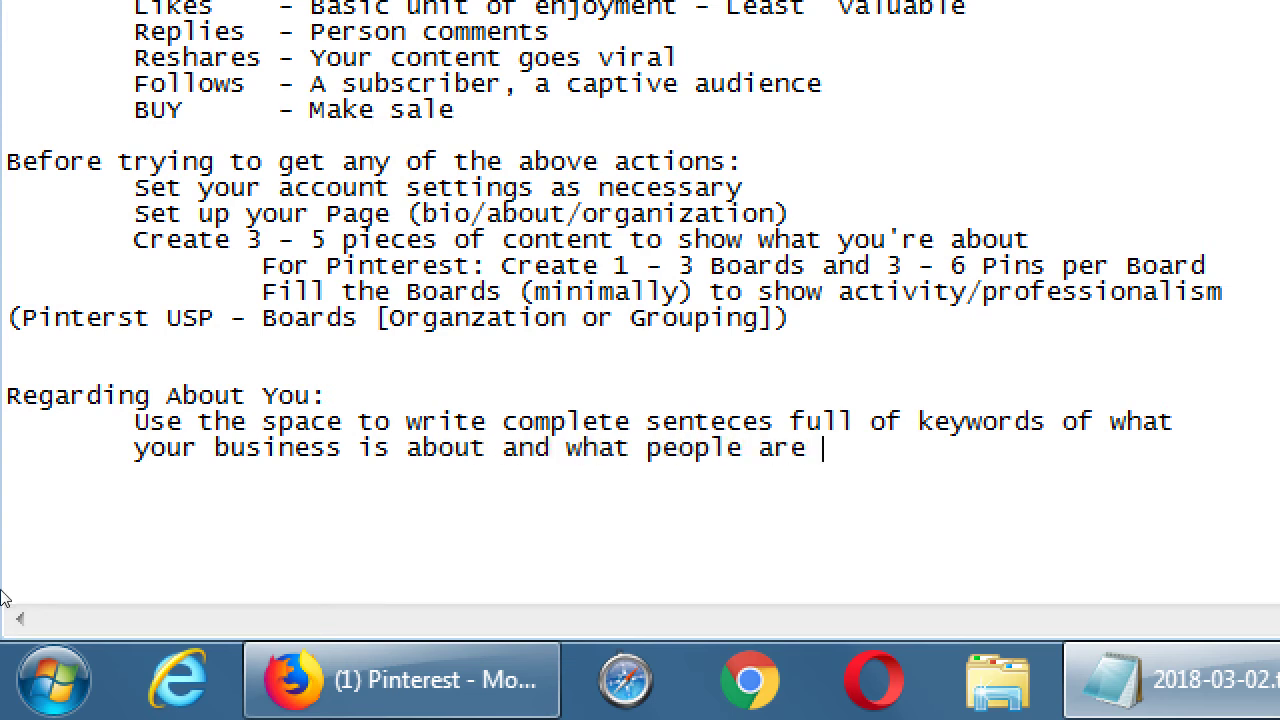
type("searching for.")
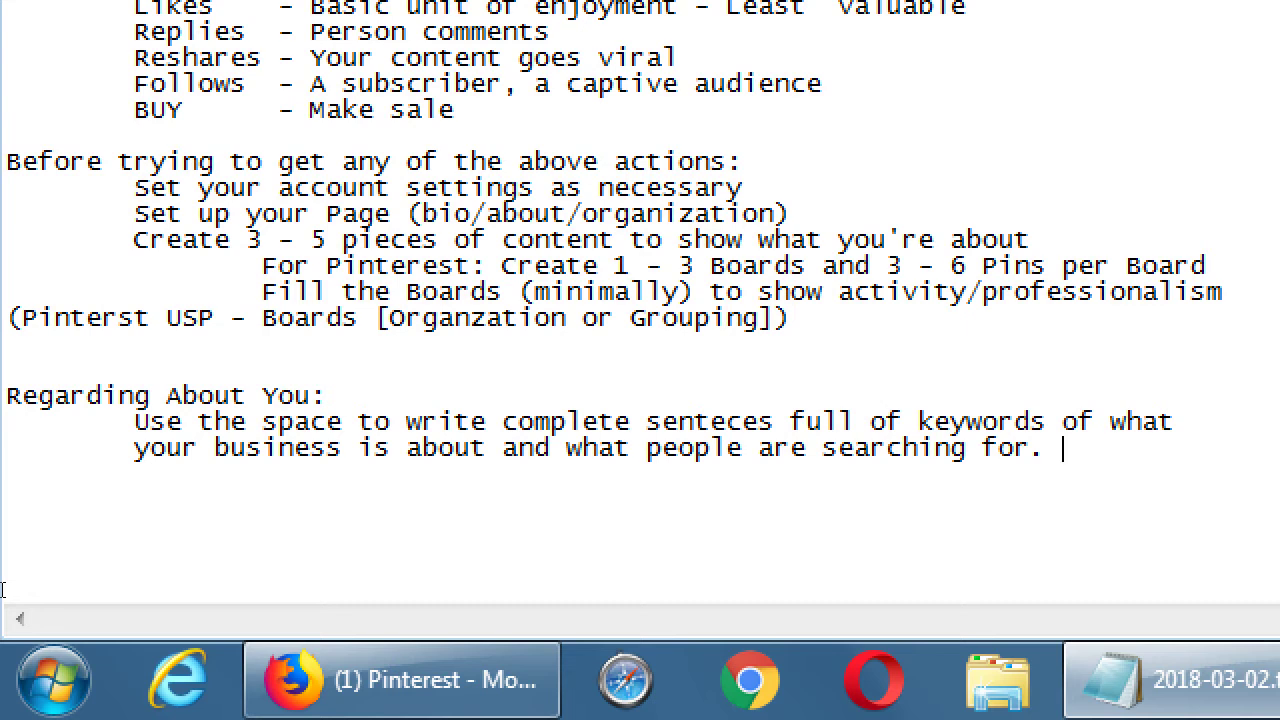
Step: Add an indented example line reading "Bad: cookies, cakes, san diego"
key("Return")
key("Tab")
type("Bad: cookcies,")
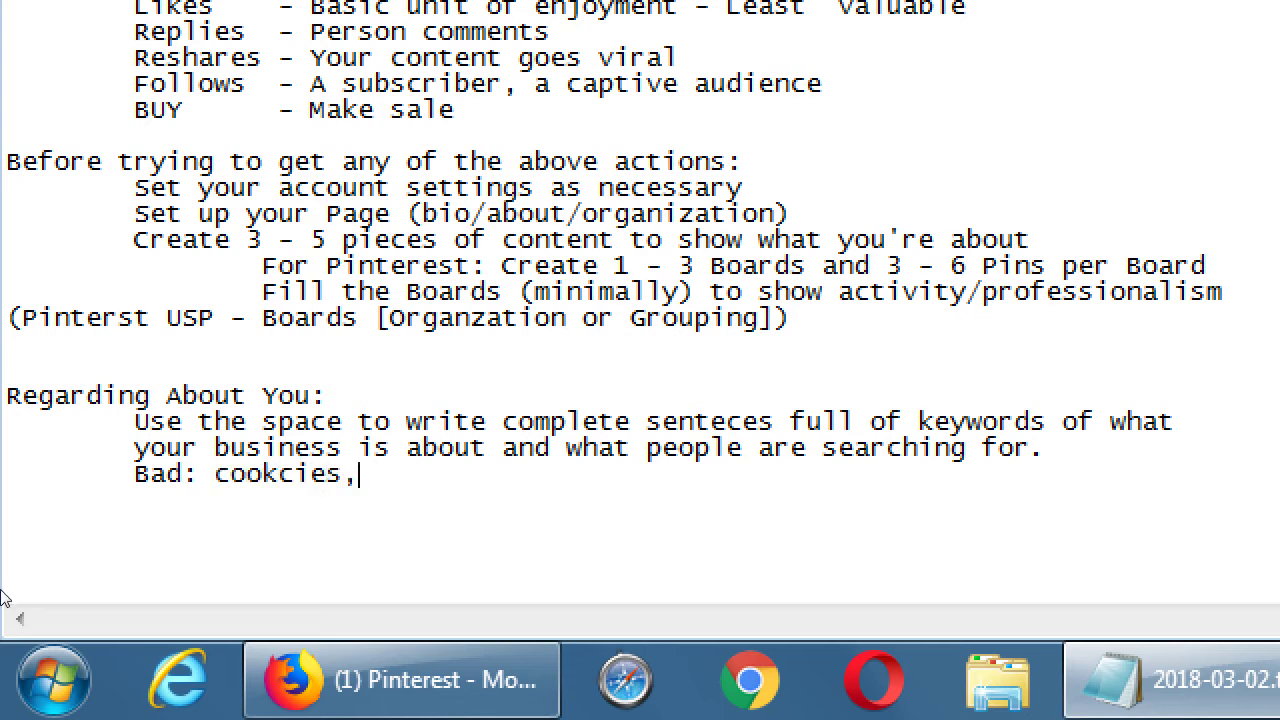
key("BackSpace")
key("BackSpace")
key("BackSpace")
key("BackSpace")
key("BackSpace")
type("ckie")
key("BackSpace")
key("BackSpace")
key("BackSpace")
type("ies, cake")
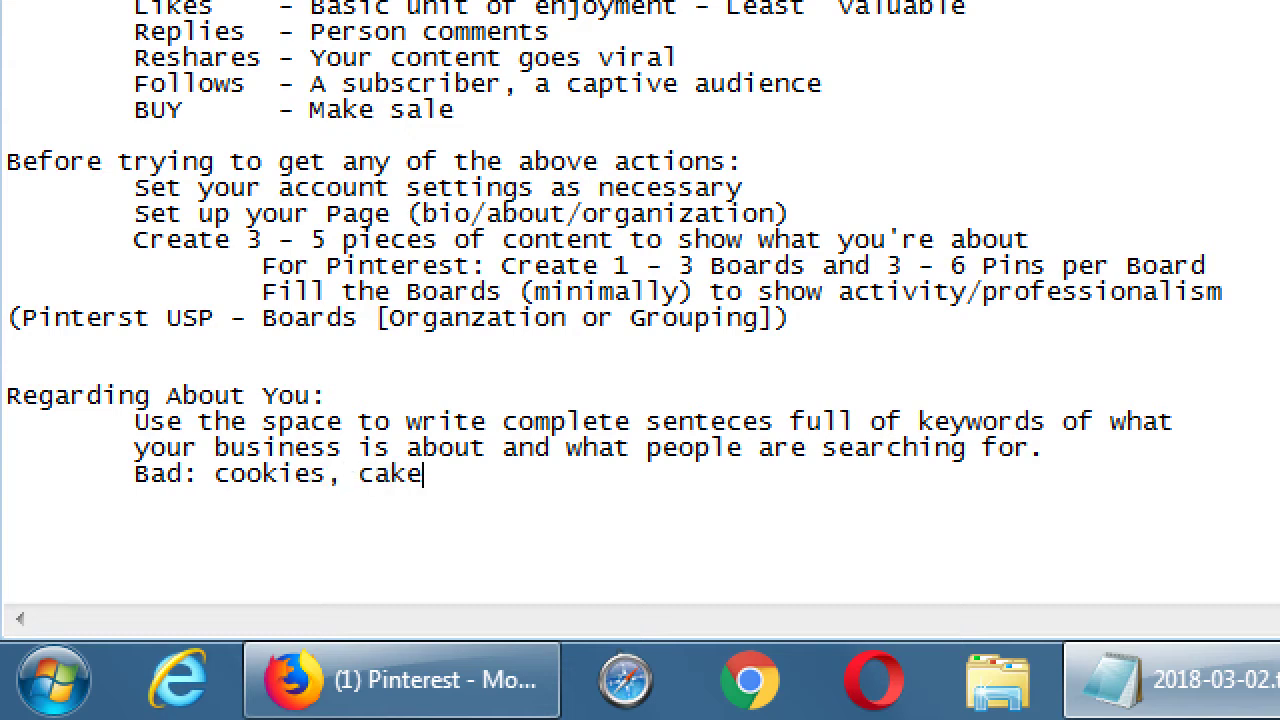
type("s, san diego")
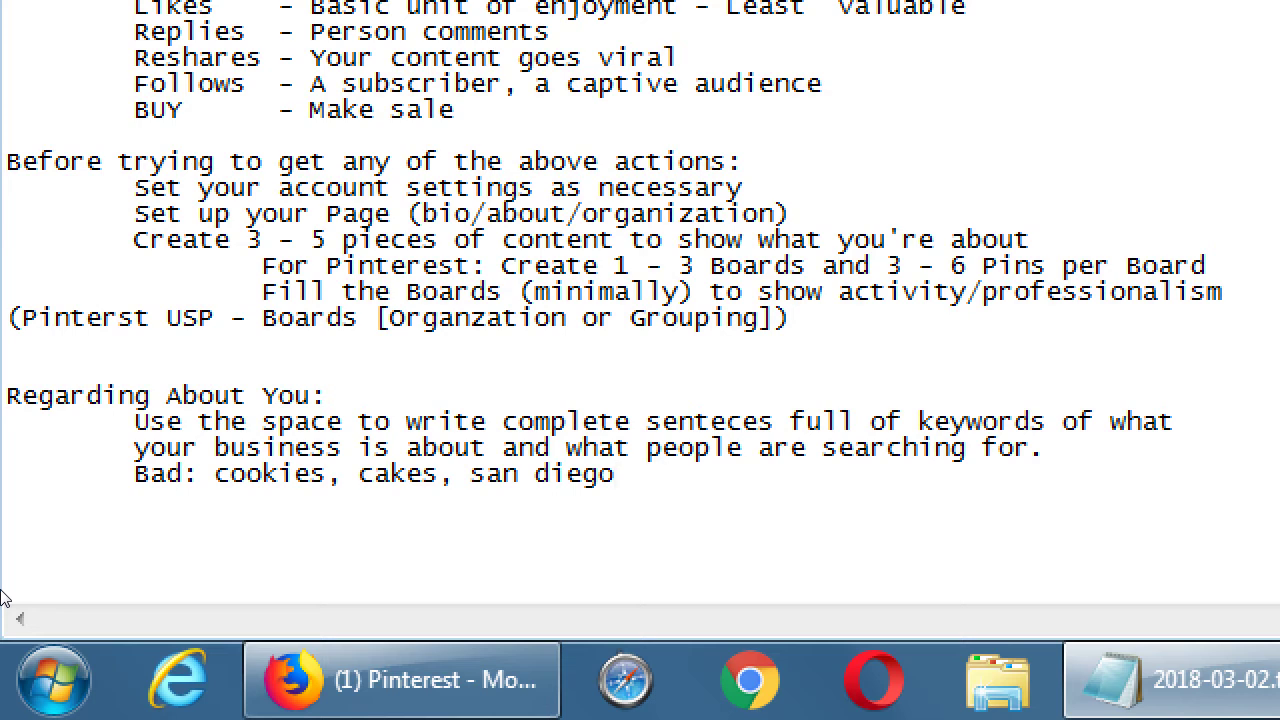
Step: Add an indented example line reading "Better: San Diego bakery"
key("Return")
key("Tab")
type("Bett")
type("er: San ")
type("Dieug")
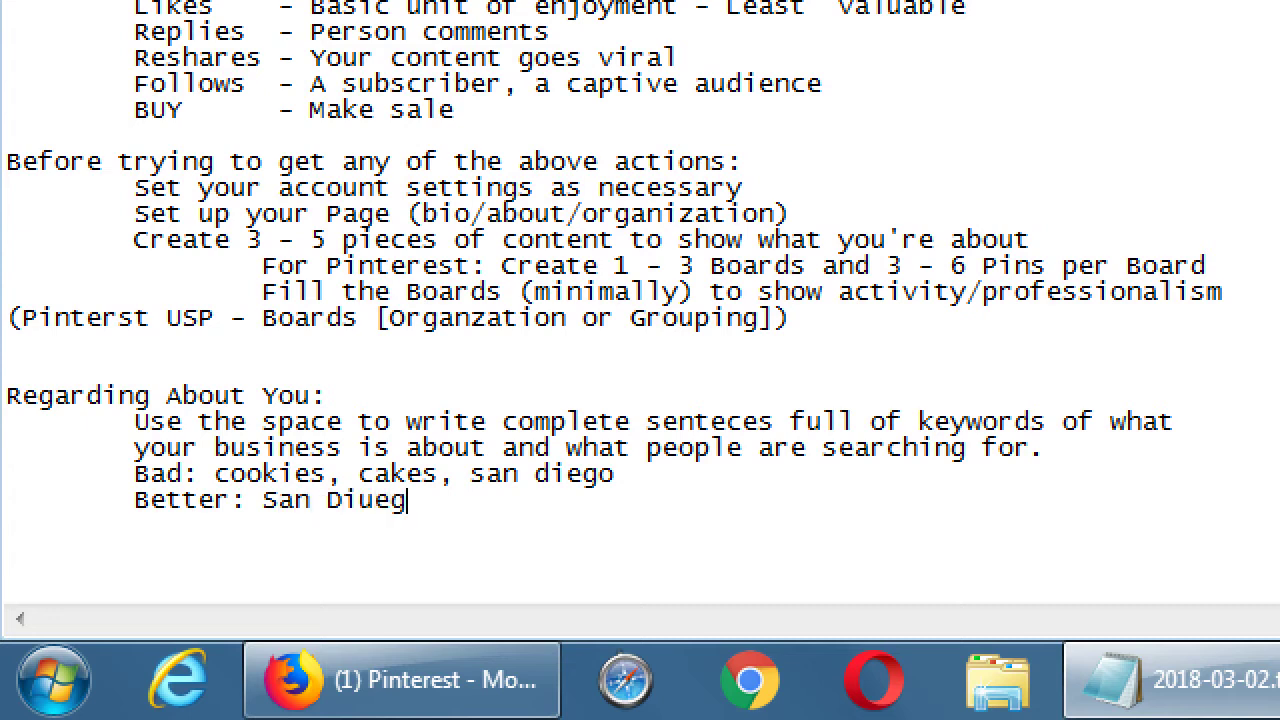
key("BackSpace")
key("BackSpace")
key("BackSpace")
type("ego bakery")
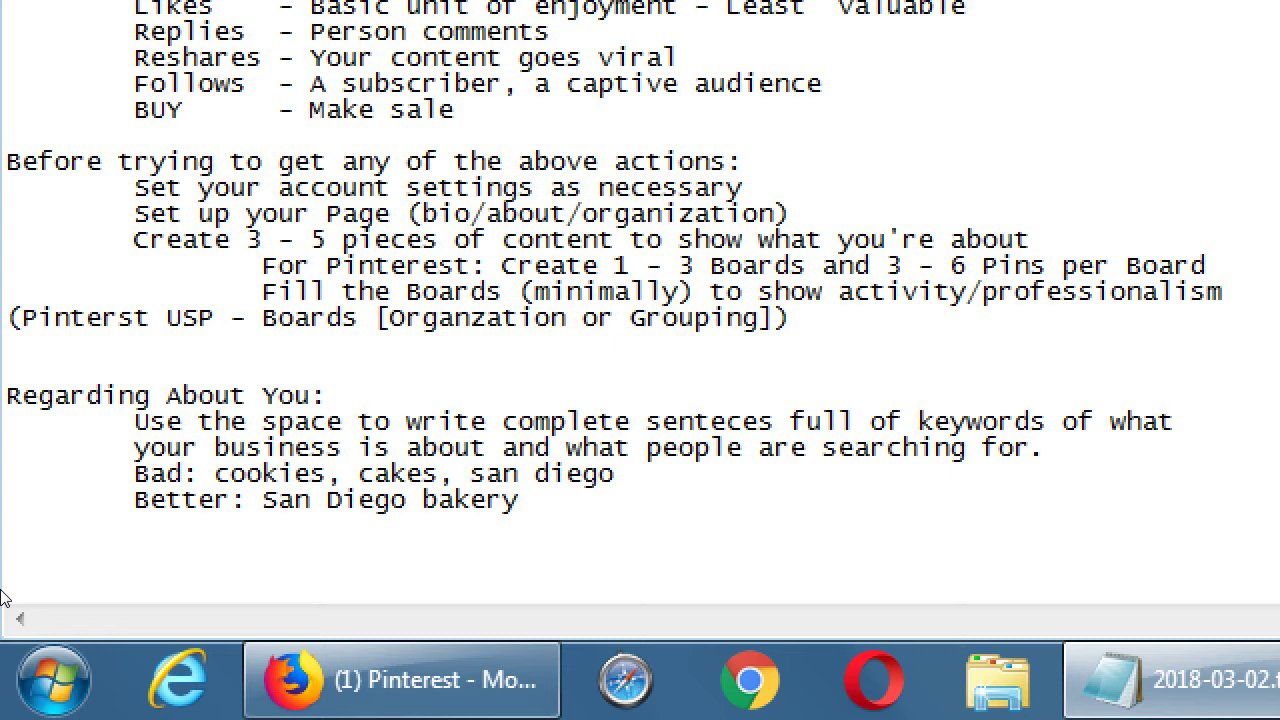
Step: Add an indented example line reading "Best San Diego Bakery specializing in healthy cookies and cakes"
key("Return")
type("B")
key("BackSpace")
key("Tab")
type("Best San Diego Bakery")
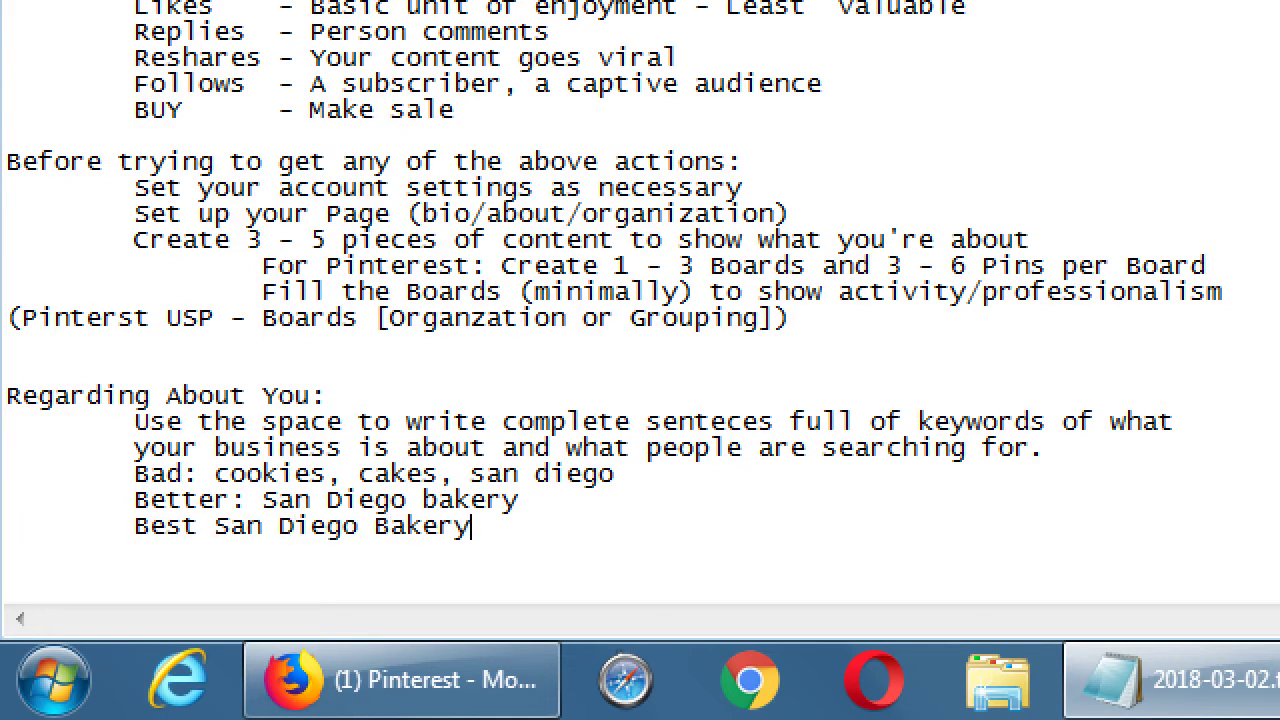
type(" specializing in healthy ")
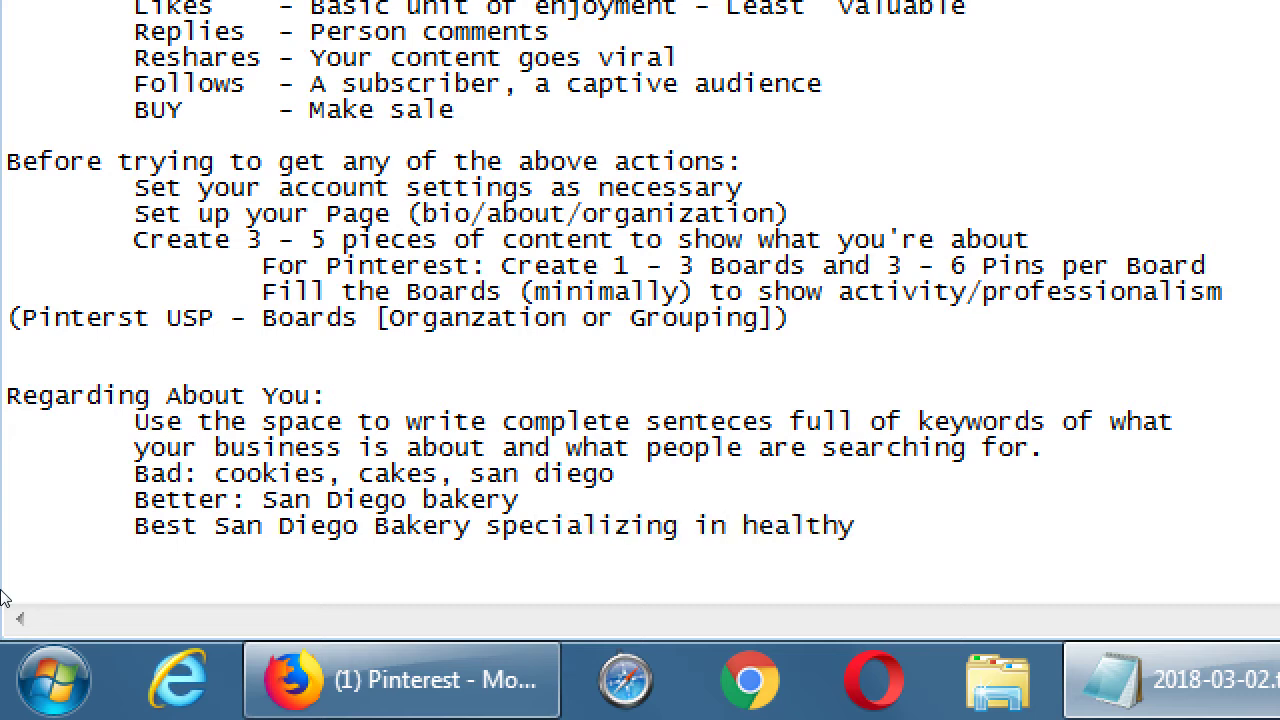
type("cookies,")
key("BackSpace")
key("BackSpace")
type("and cakes")
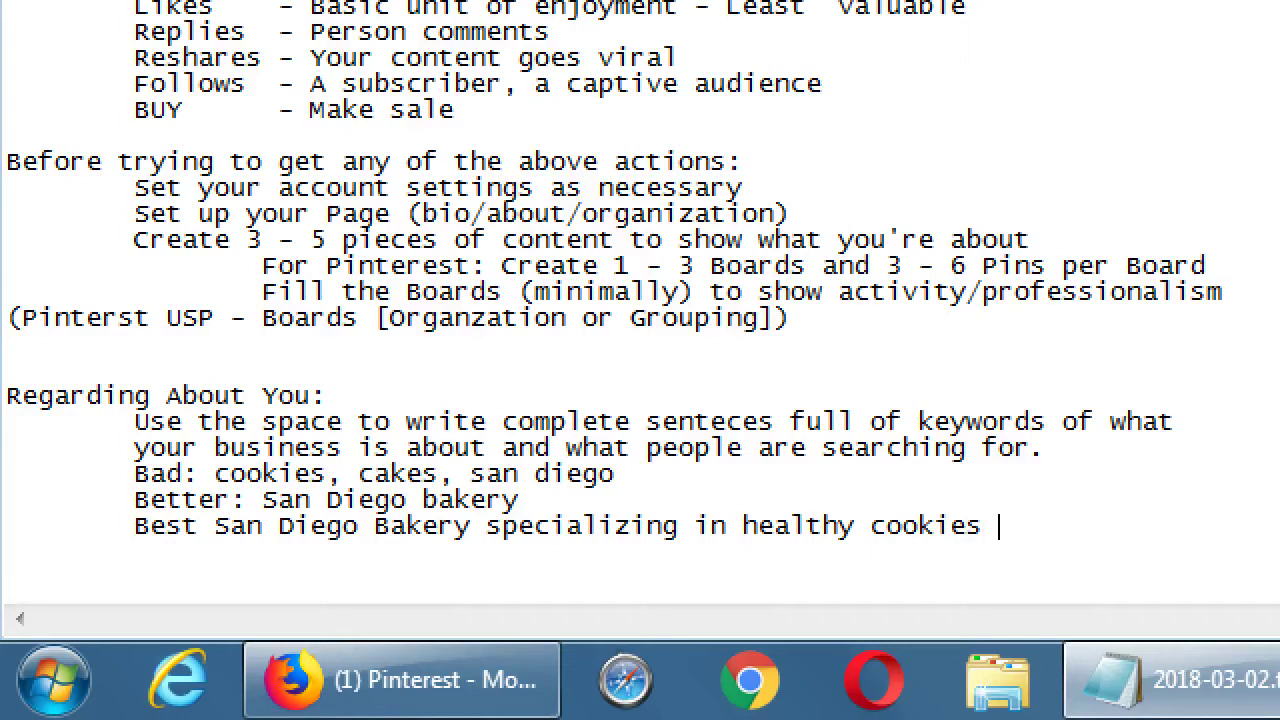
Step: End the Best sentence with a period and add a further indented line "Founded in 1989 and"
type(". Fuon")
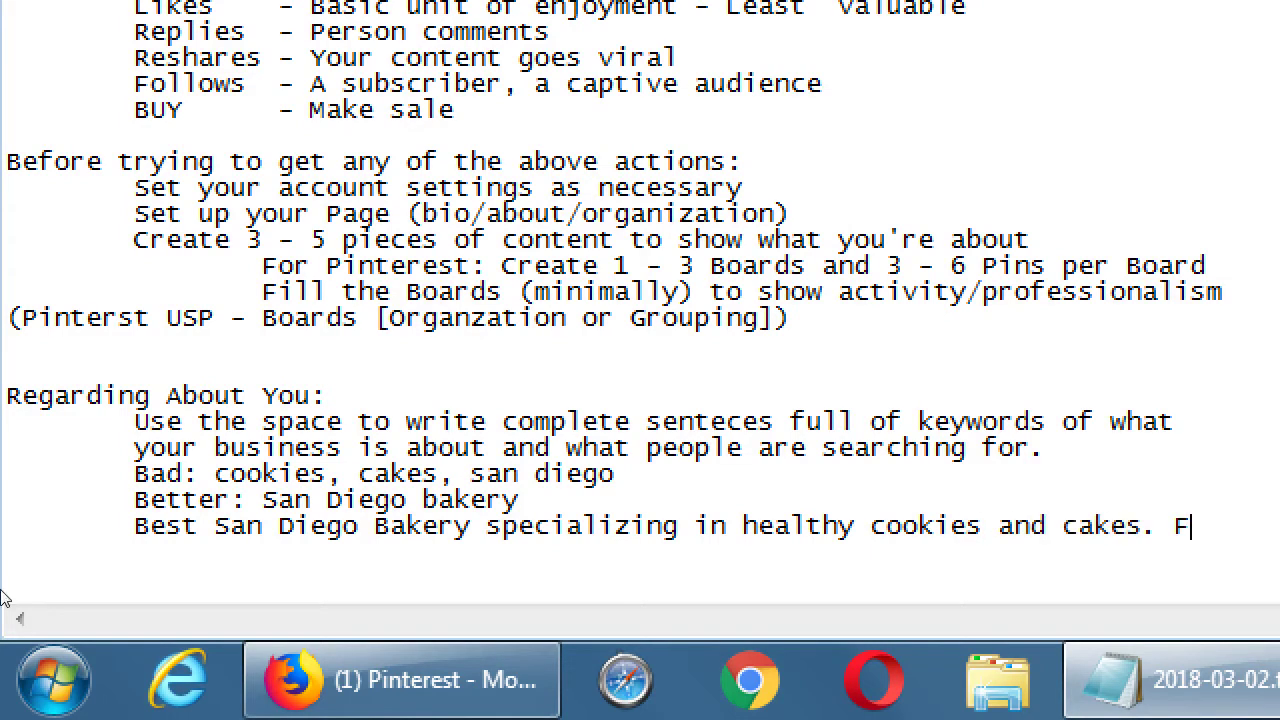
key("BackSpace")
key("BackSpace")
key("BackSpace")
key("BackSpace")
key("Return")
key("Tab")
key("Tab")
type("Founded i")
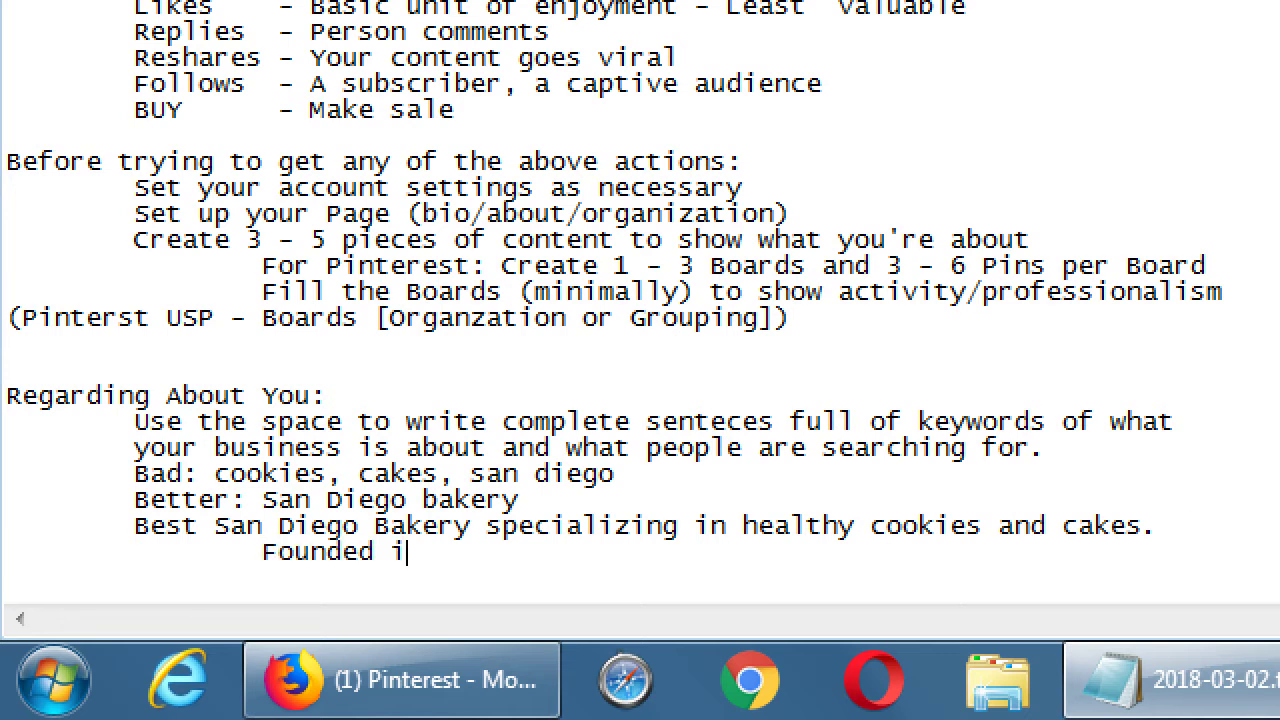
type("n 1989 ")
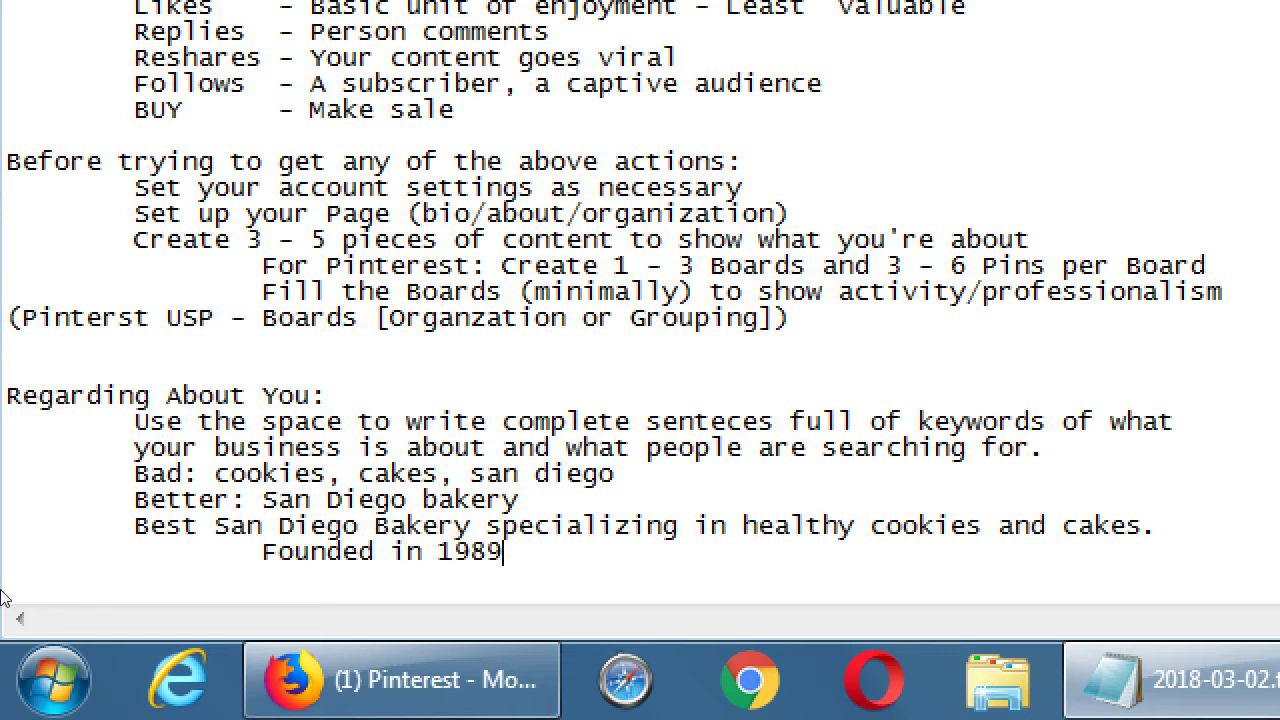
type("and")
type("in it wi")
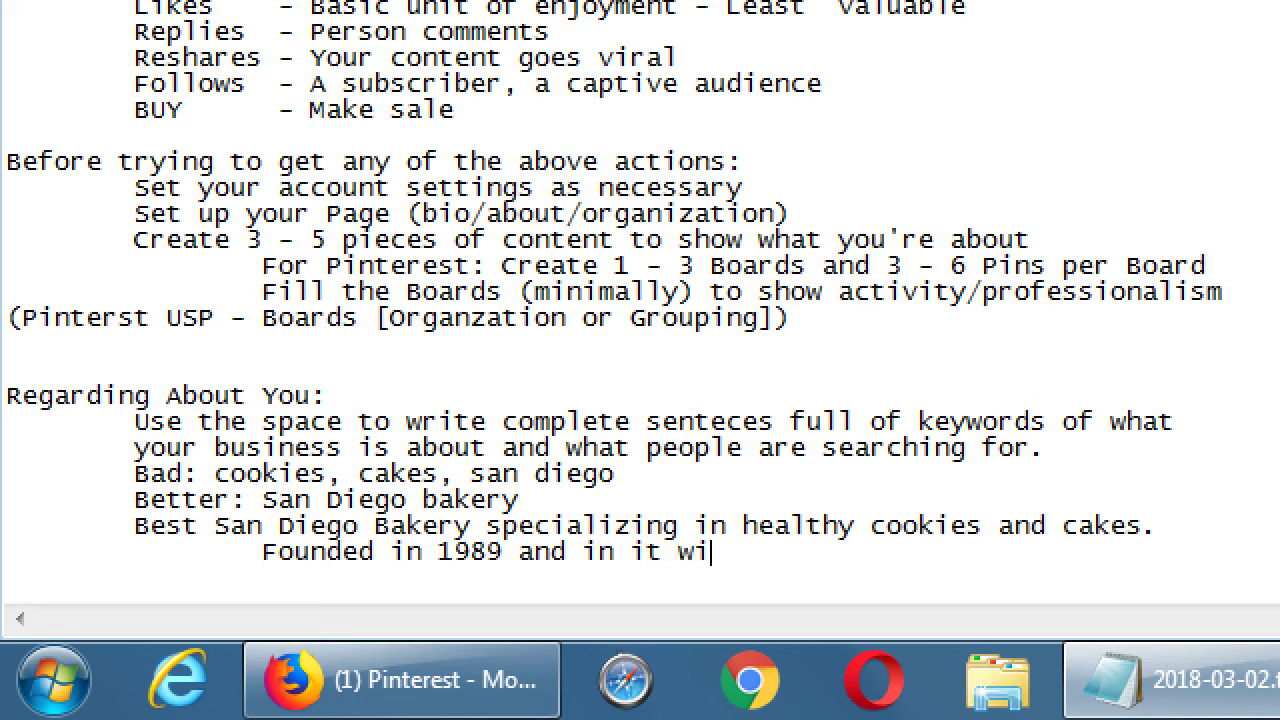
key("BackSpace")
key("BackSpace")
type("to win")
key("ctrl+shift+Left")
key("ctrl+shift+Left")
key("ctrl+shift+Left")
key("ctrl+shift+Left")
key("BackSpace")
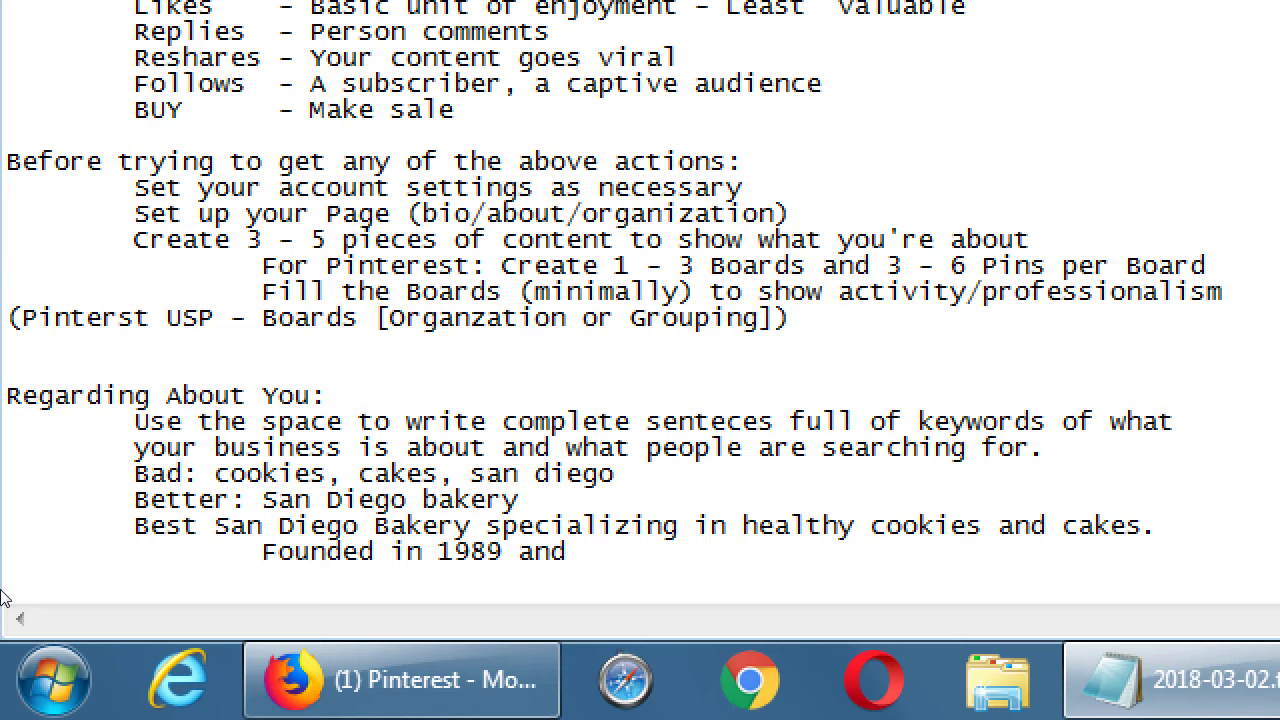
Step: End the Founded line with "....." and put a colon after Best, spacing its example to match the Better line
key("BackSpace")
type(".....")
key("Left")
key("Left")
key("Left")
key("Up")
key("Left")
key("Left")
key("Left")
key("Left")
key("Left")
key("Left")
key("Left")
key("Left")
key("Left")
key("Left")
key("Left")
key("Left")
key("Left")
key("Left")
key("Left")
key("Left")
key("Left")
key("Left")
key("Left")
key("Left")
key("Left")
key("Left")
key("Left")
key("Left")
type(":")
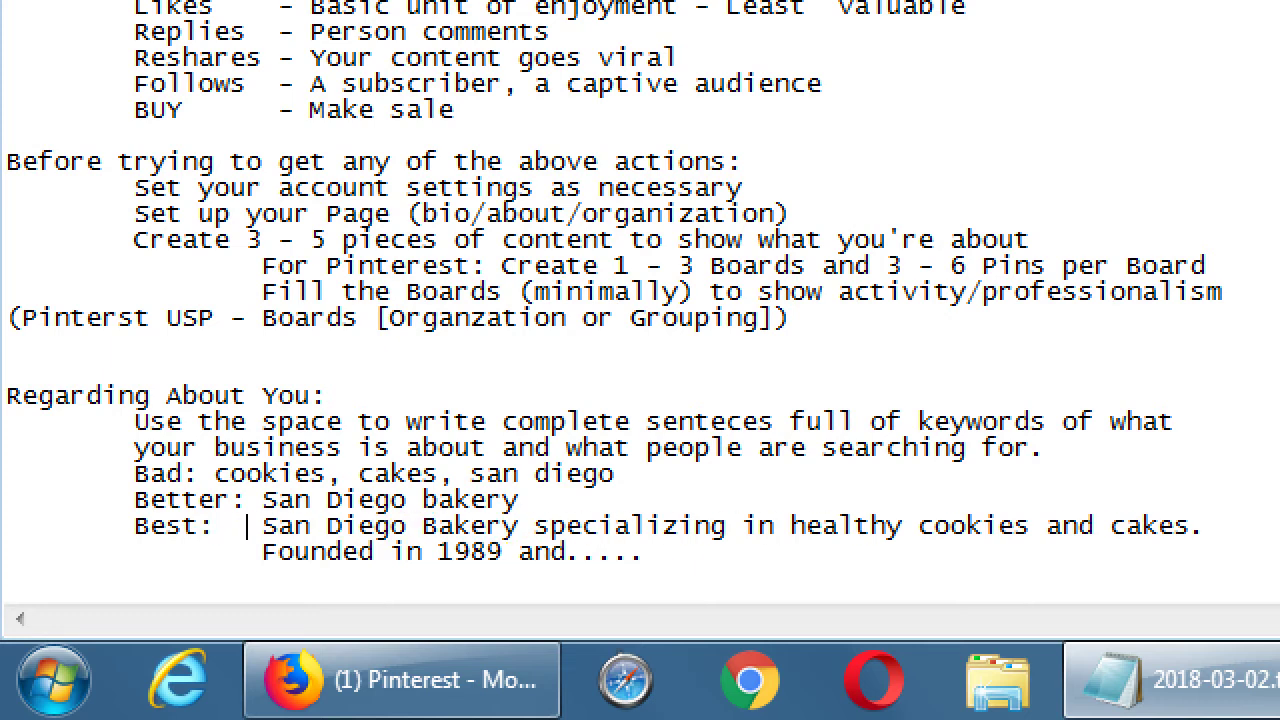
Step: Align the Bad example text with the other examples and indent the Founded line slightly further
key("Up")
key("Up")
key("Left")
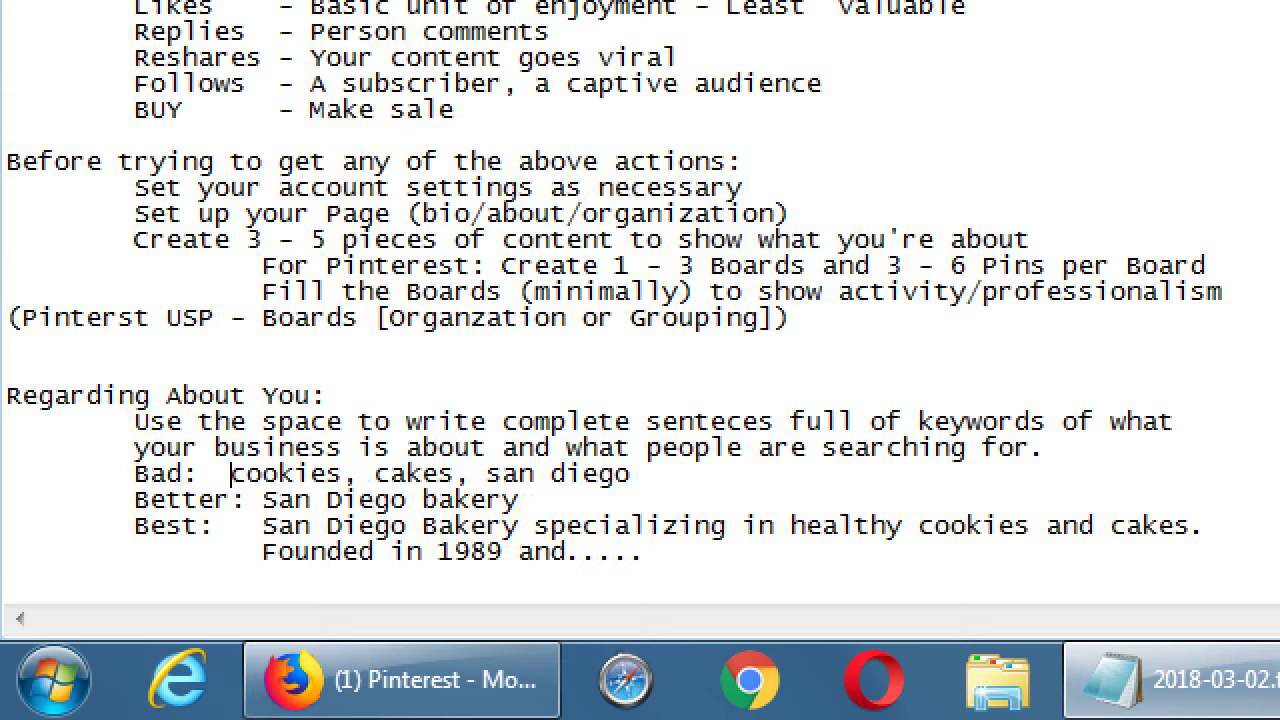
key("Down")
key("Down")
key("Down")
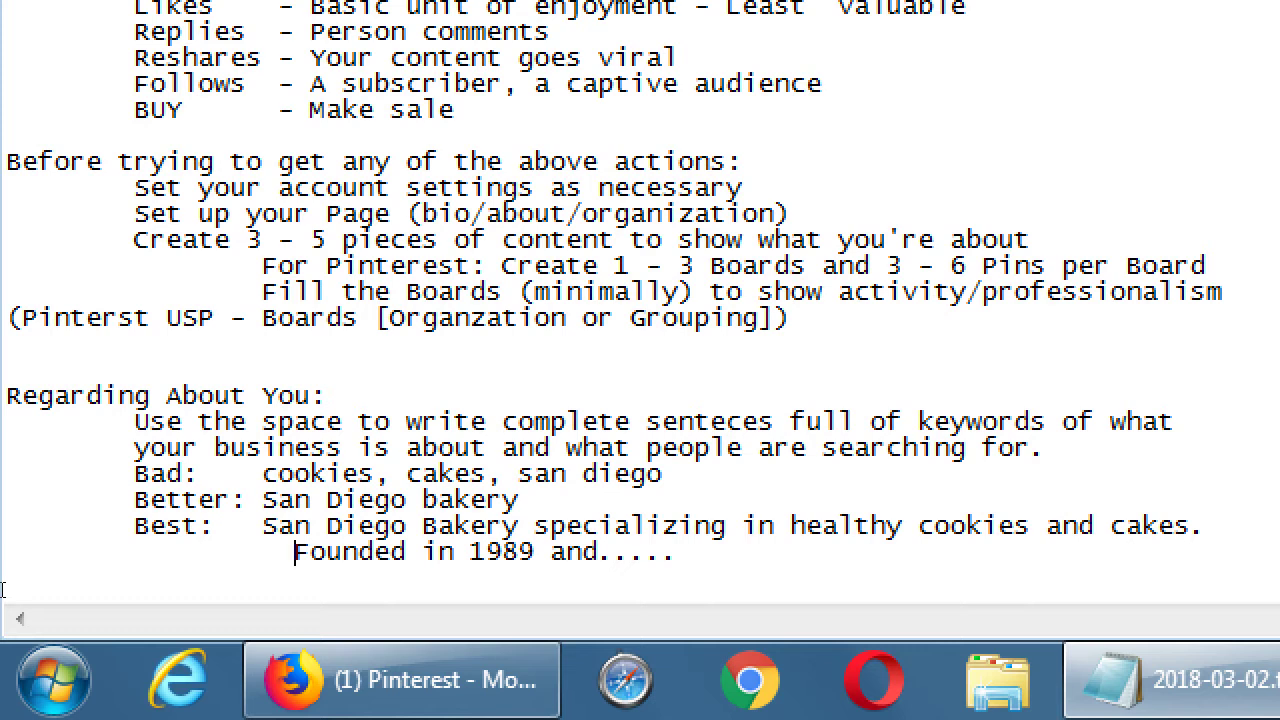
Step: Highlight the phrase "people are searching for." in the About You note
key("Down")
key("Down")
key("Down")
key("Down")
key("Down")
key("Down")
key("Up")
key("Up")
key("Up")
key("Up")
key("Up")
key("Up")
key("Up")
key("Up")
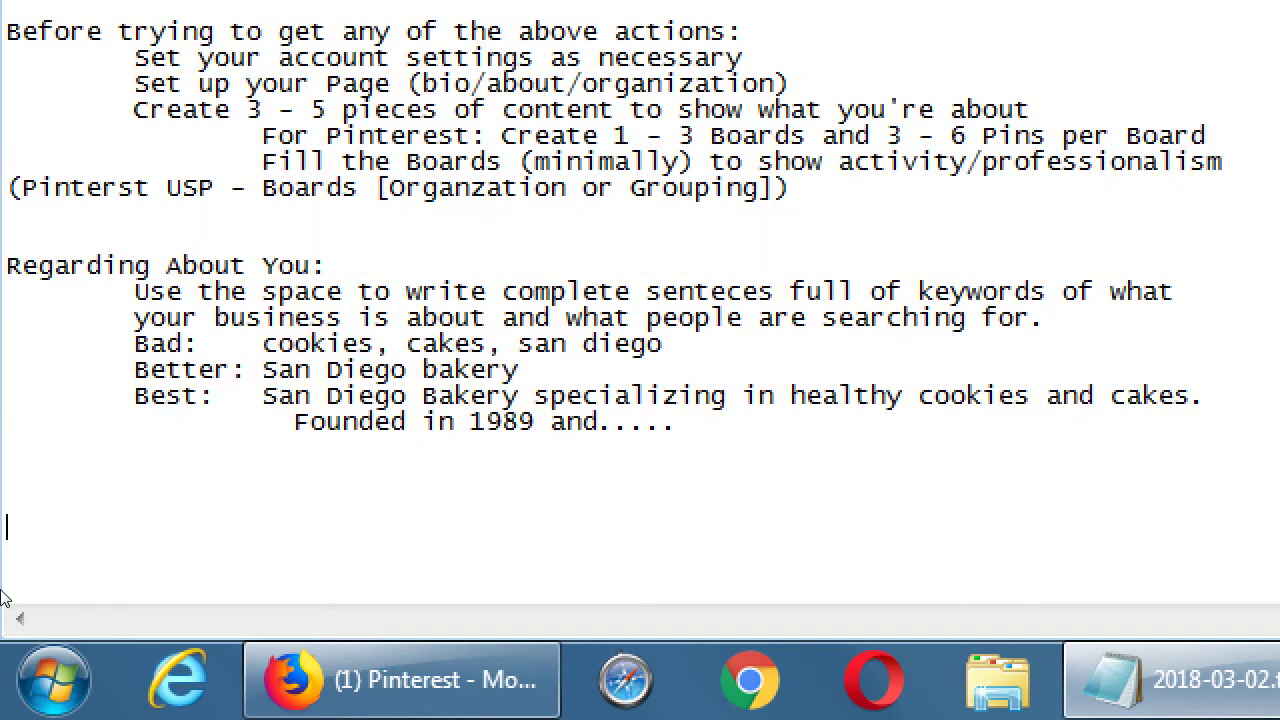
key("Up")
key("Up")
key("End")
key("ctrl+shift+Left")
key("ctrl+shift+Left")
key("ctrl+shift+Left")
key("ctrl+shift+Left")
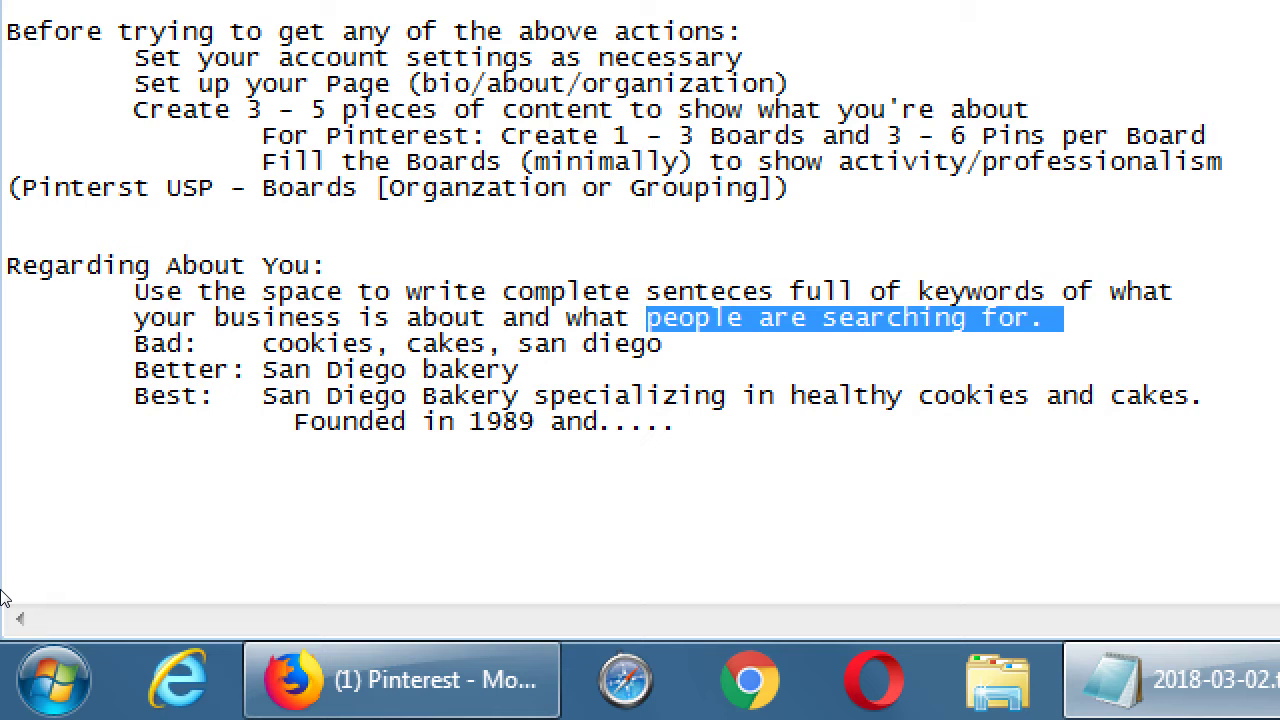
Step: Clear the highlight in the note, switch to Firefox and search the web for vevo in a new tab
left_click(4, 590)
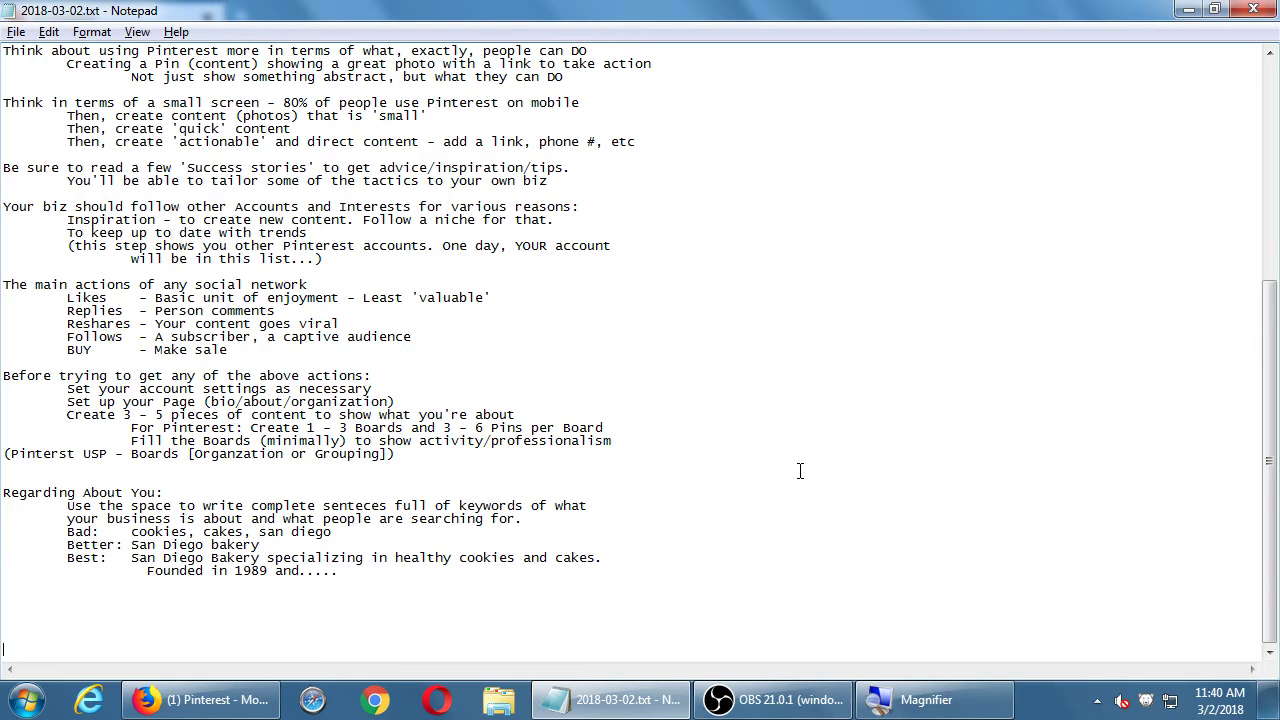
left_click(216, 700)
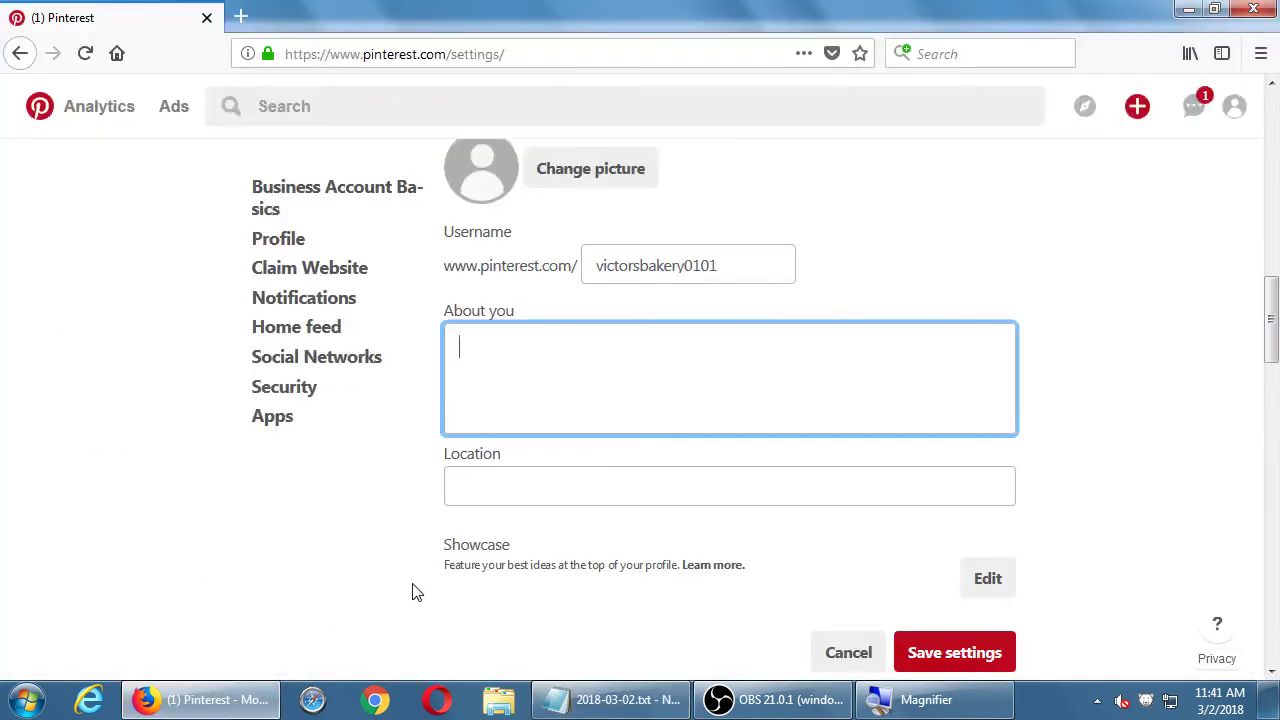
key("ctrl+t")
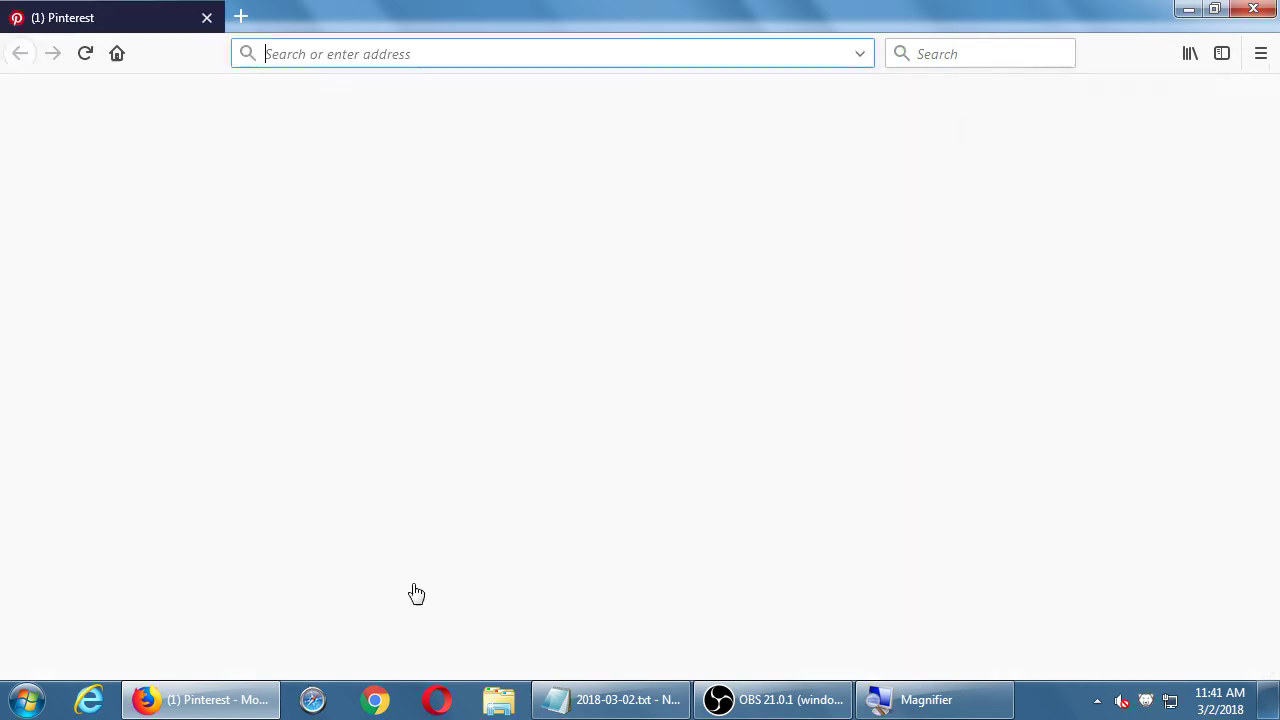
type("vevo")
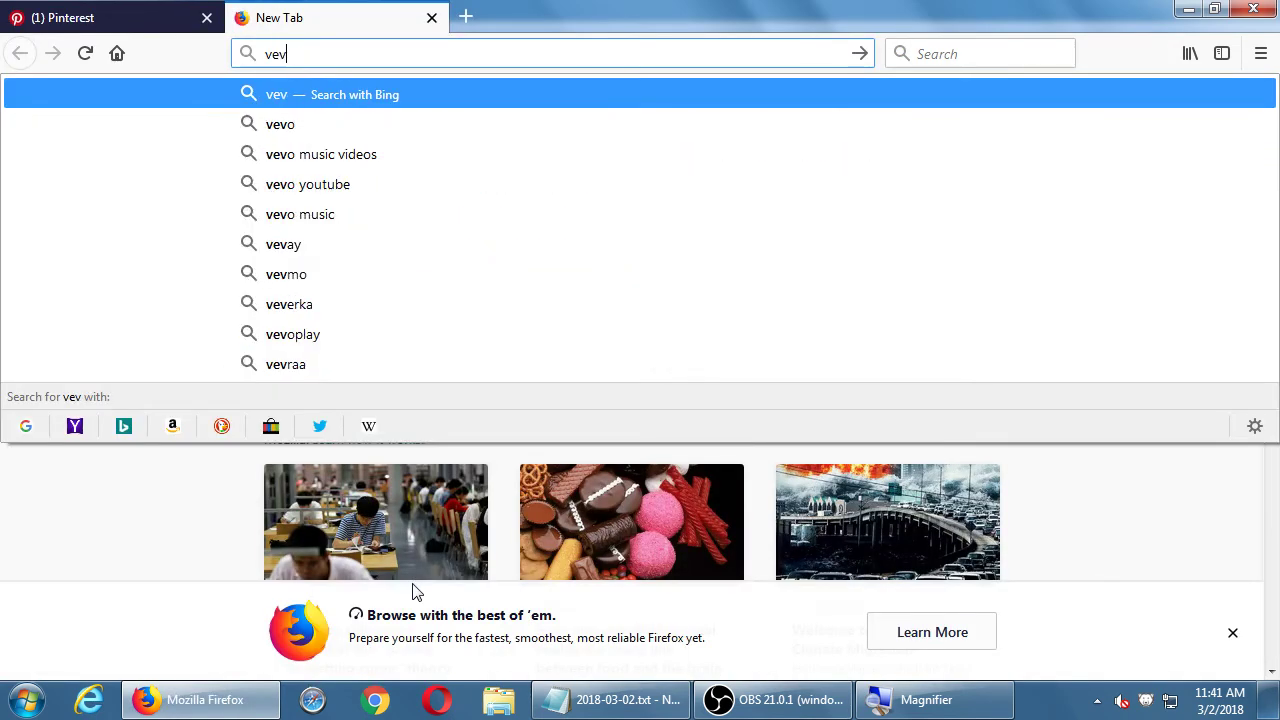
key("Return")
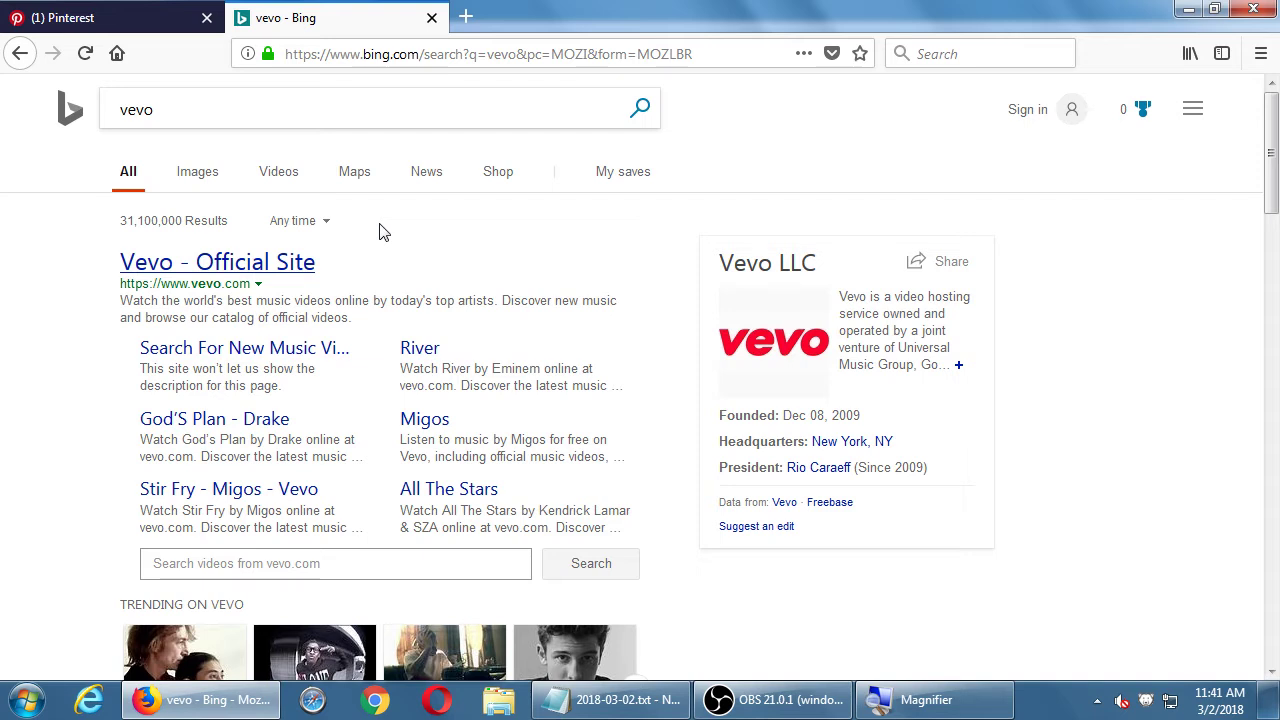
Step: Change the web search term to vero and run the search again
left_click(263, 118)
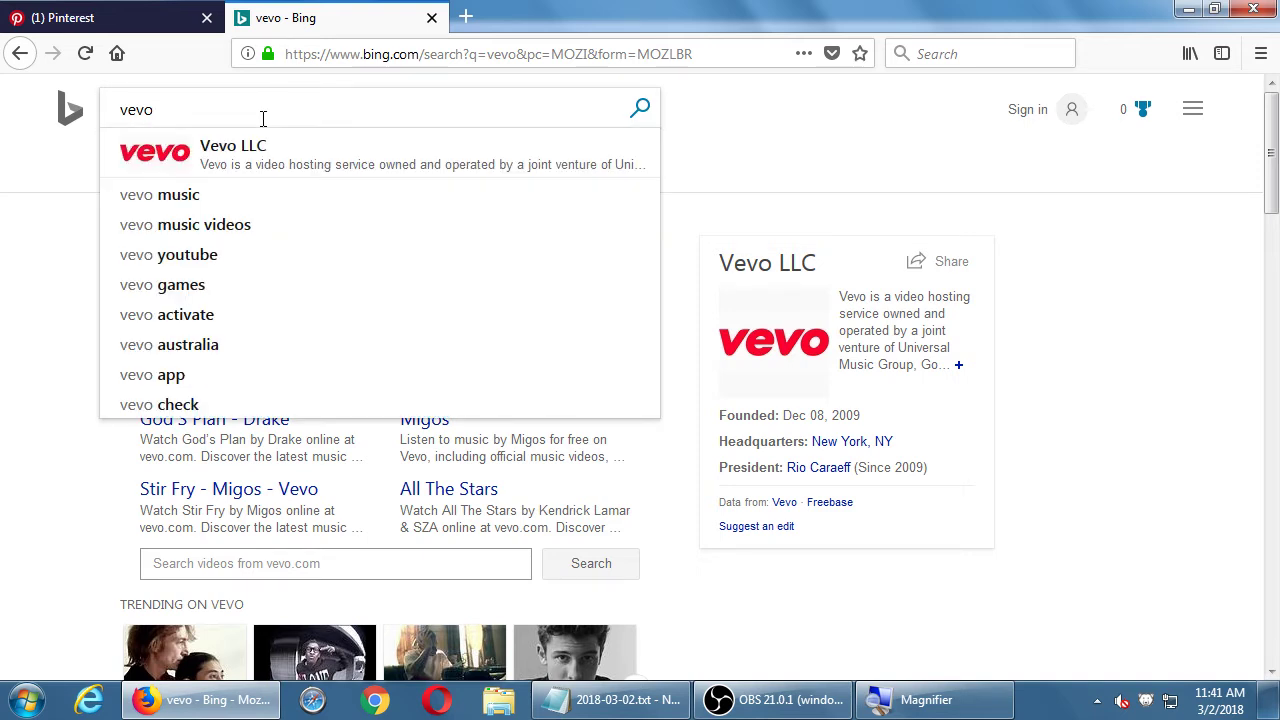
key("BackSpace")
key("BackSpace")
type("ro")
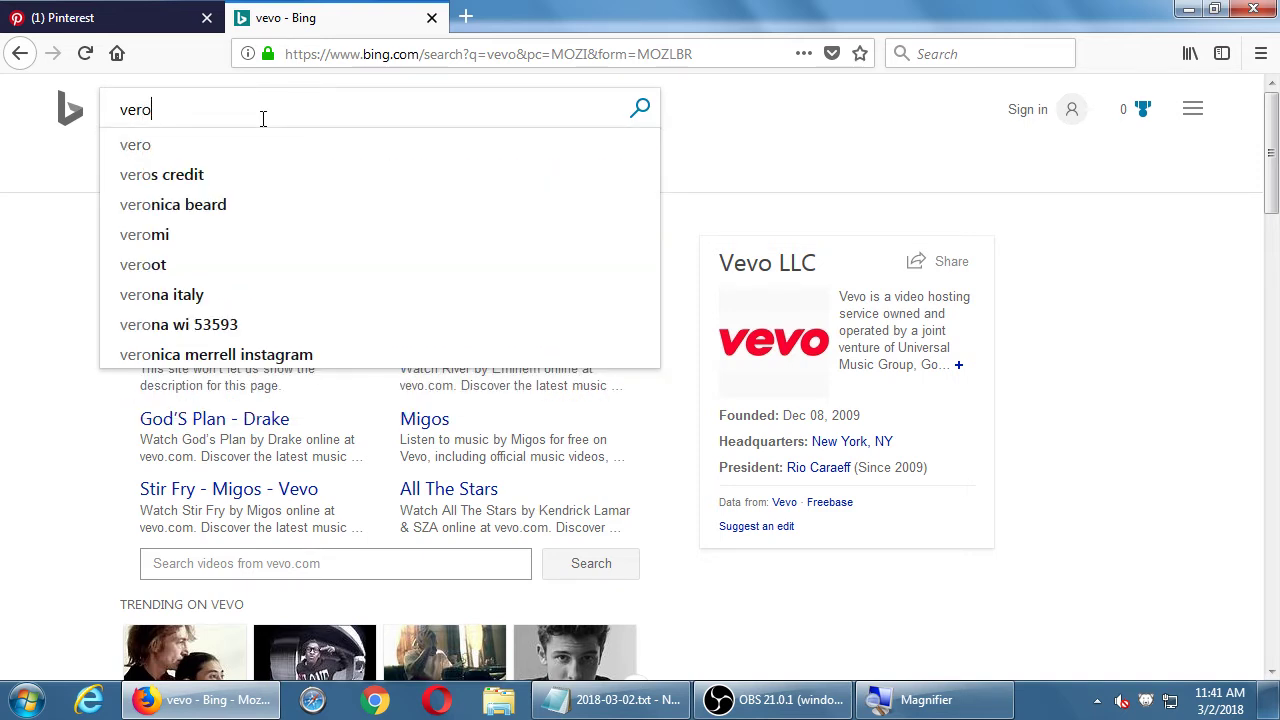
key("Return")
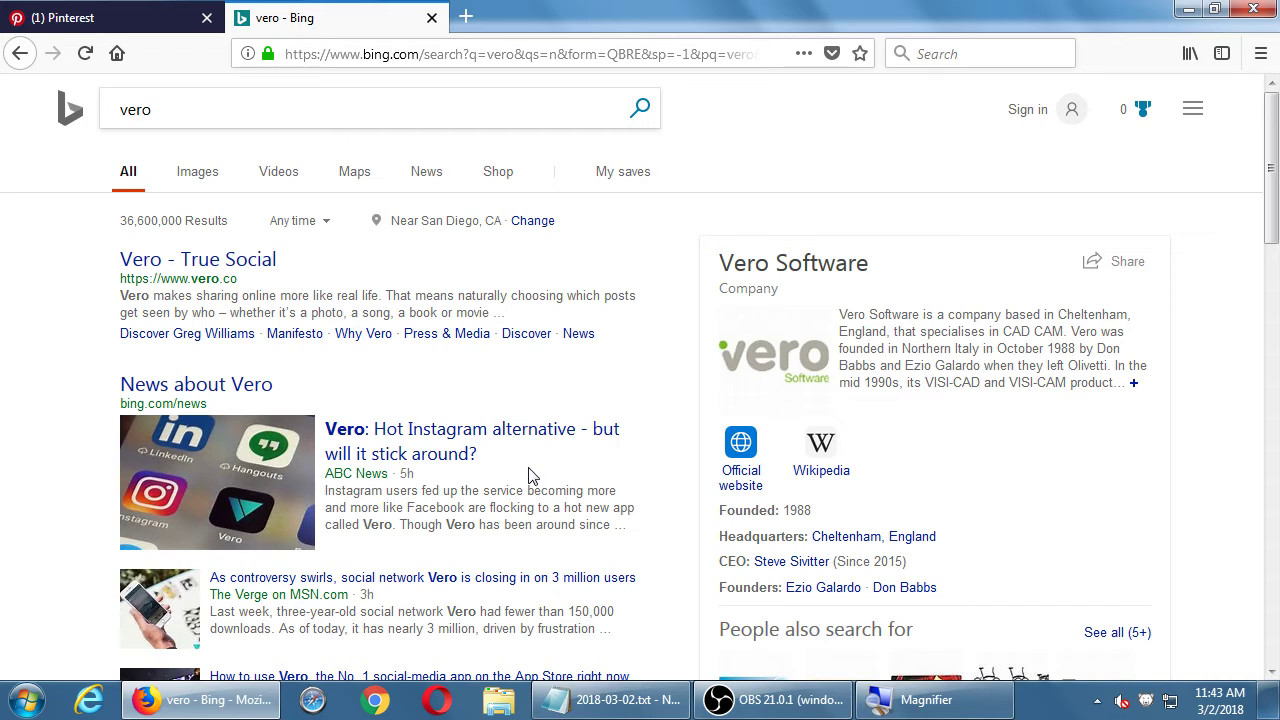
Step: Open The Verge's MSN article about Vero closing in on 3 million users and read through to its end
left_click(336, 580)
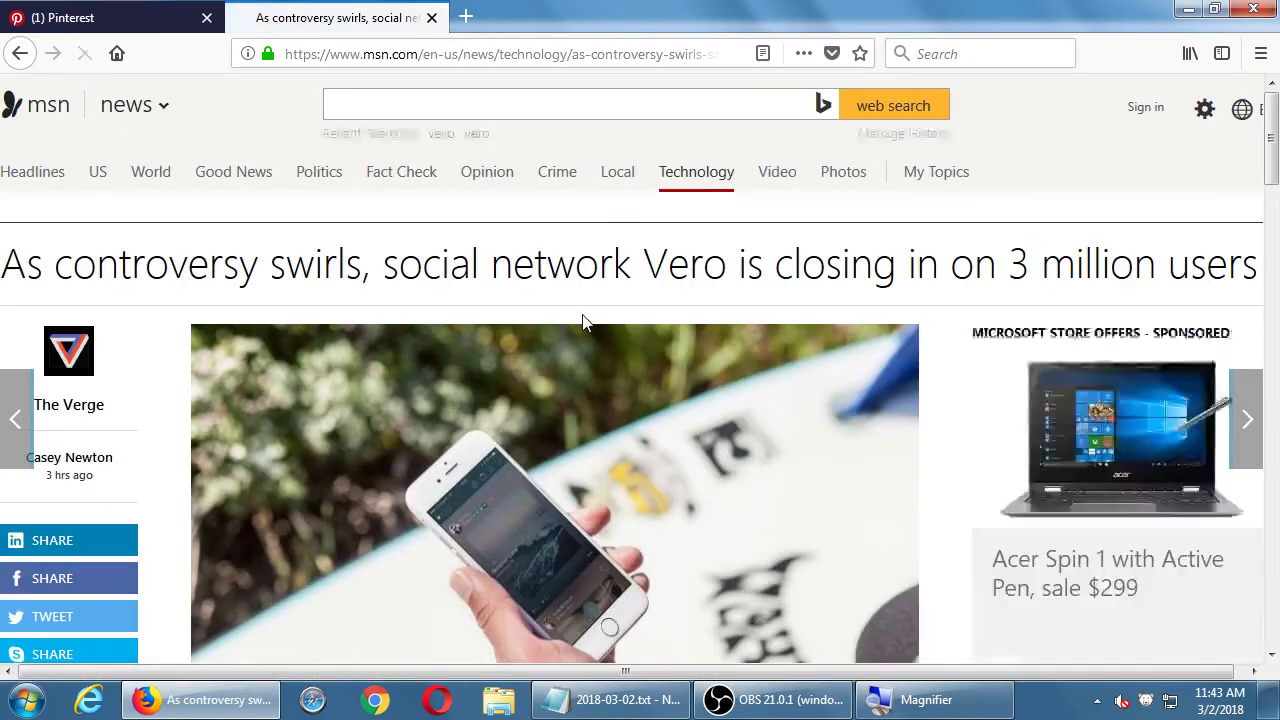
scroll(585, 322, "down", 15)
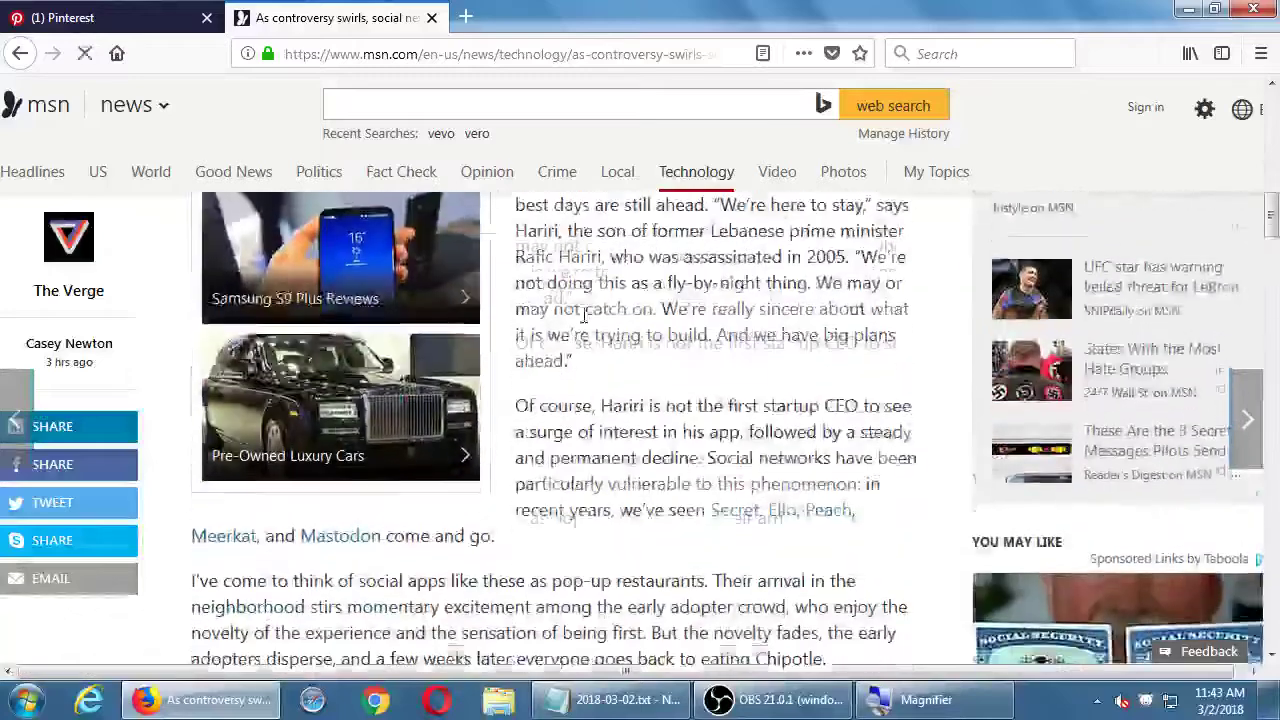
scroll(585, 322, "down", 6)
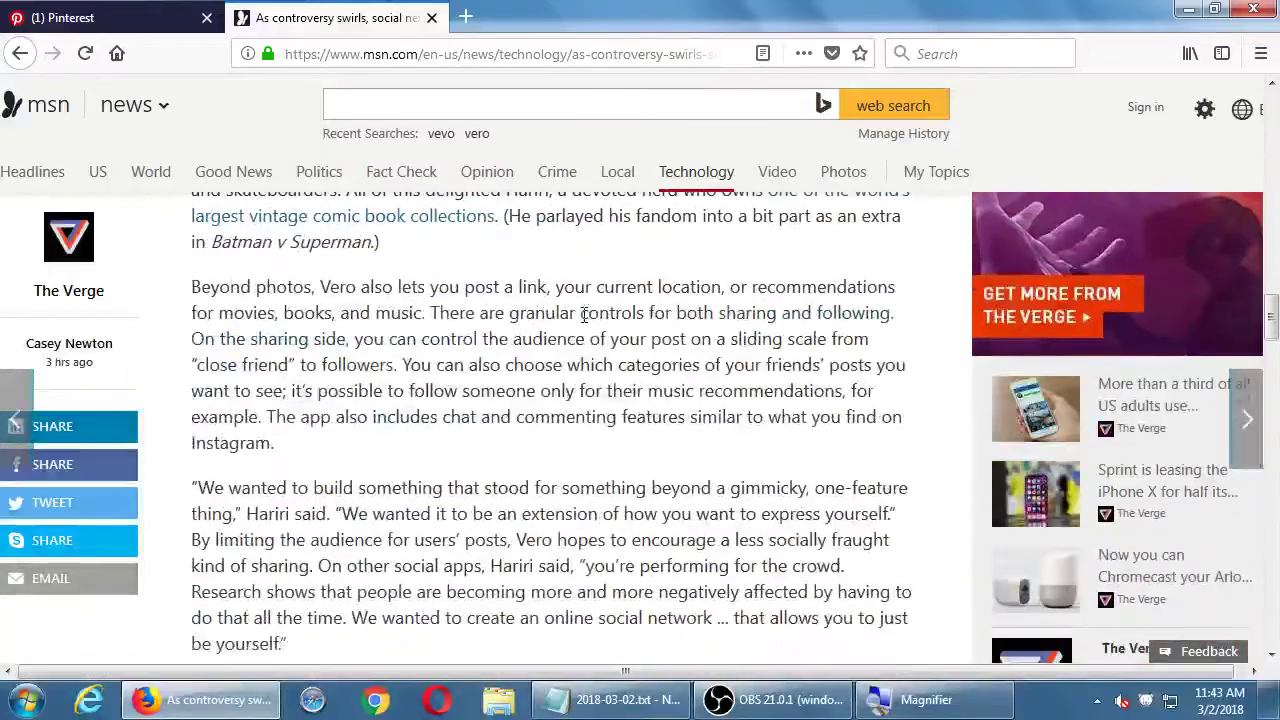
scroll(585, 315, "up", 2)
scroll(585, 312, "down", 1)
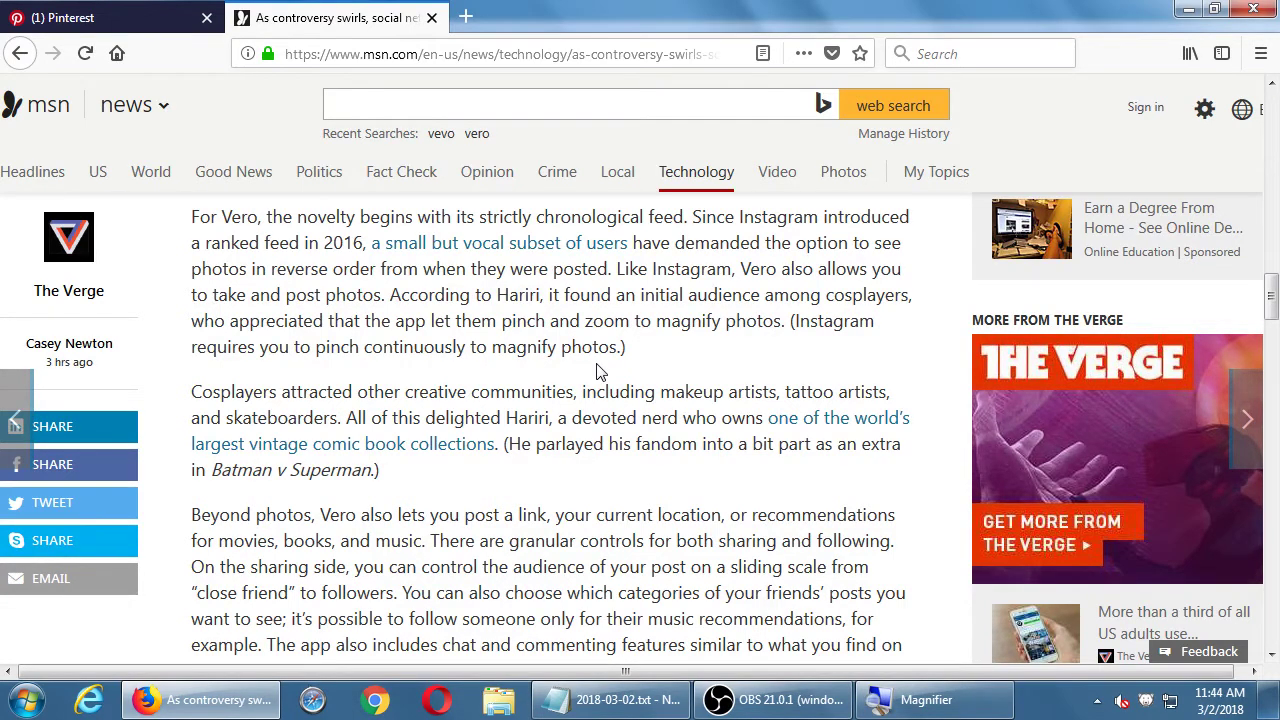
scroll(597, 372, "down", 10)
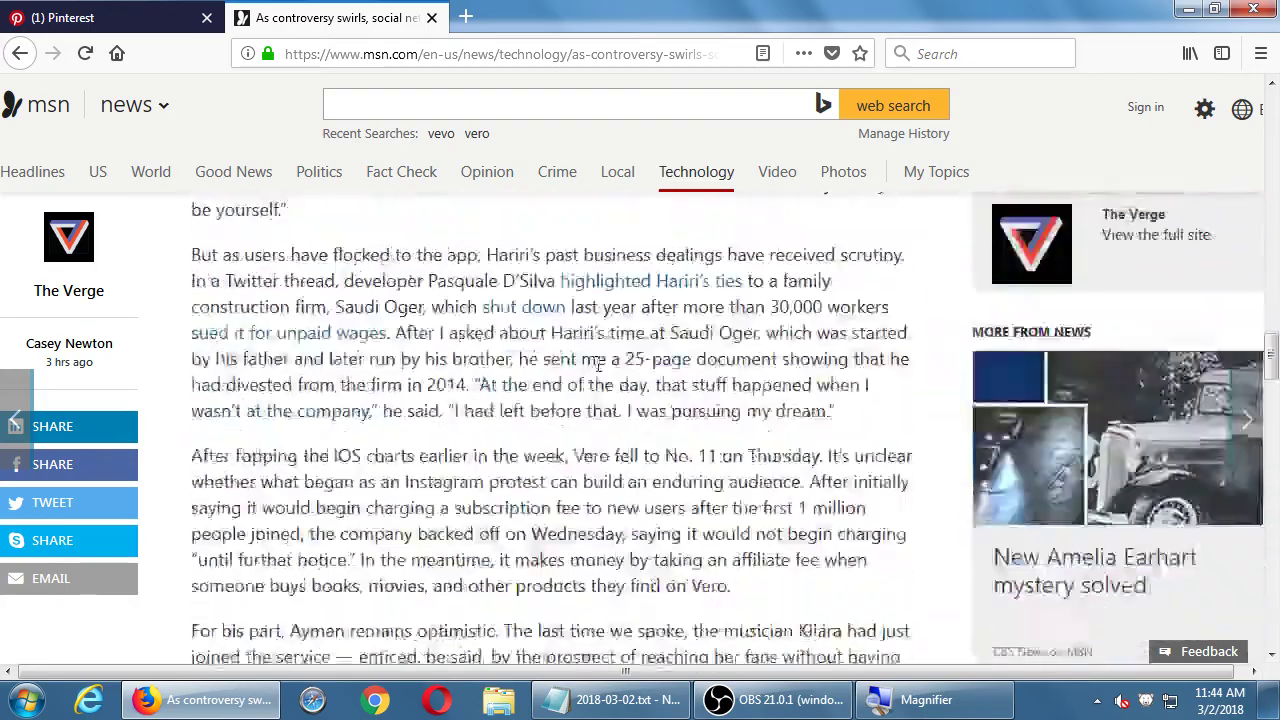
scroll(598, 366, "down", 4)
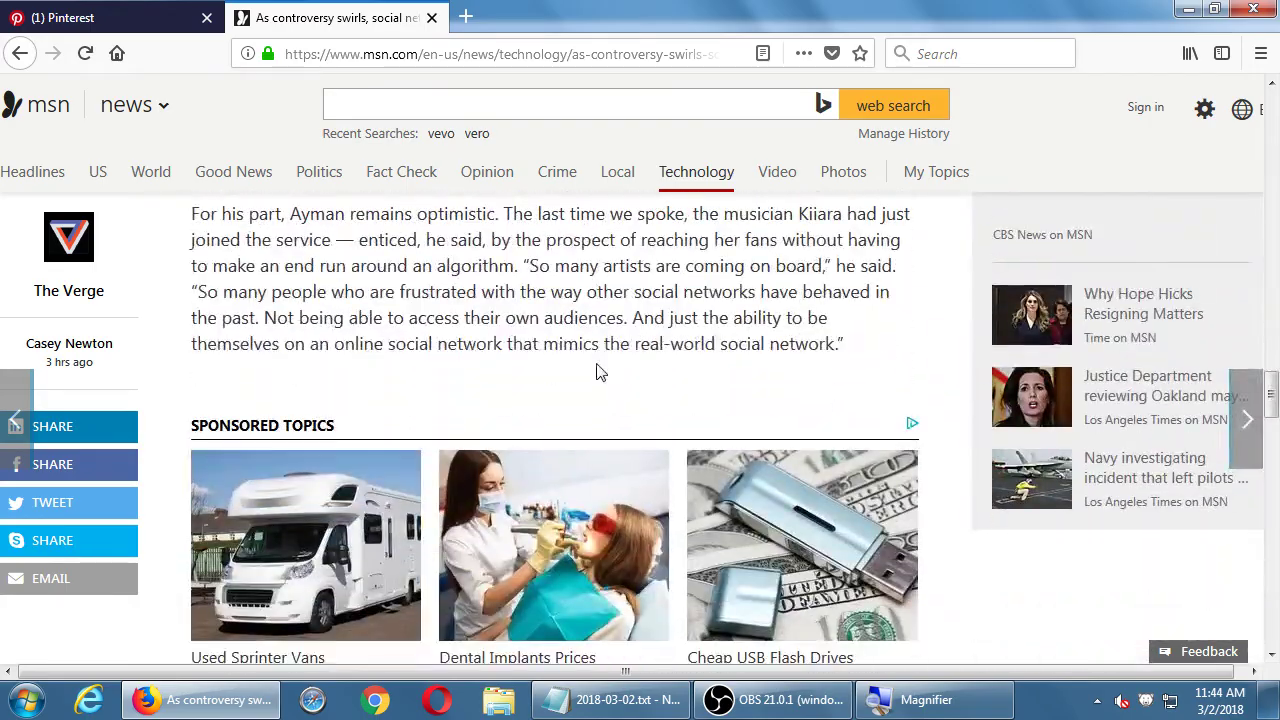
Step: Reread the article's opening paragraphs on Vero's growth, controversies and founder
scroll(597, 372, "up", 8)
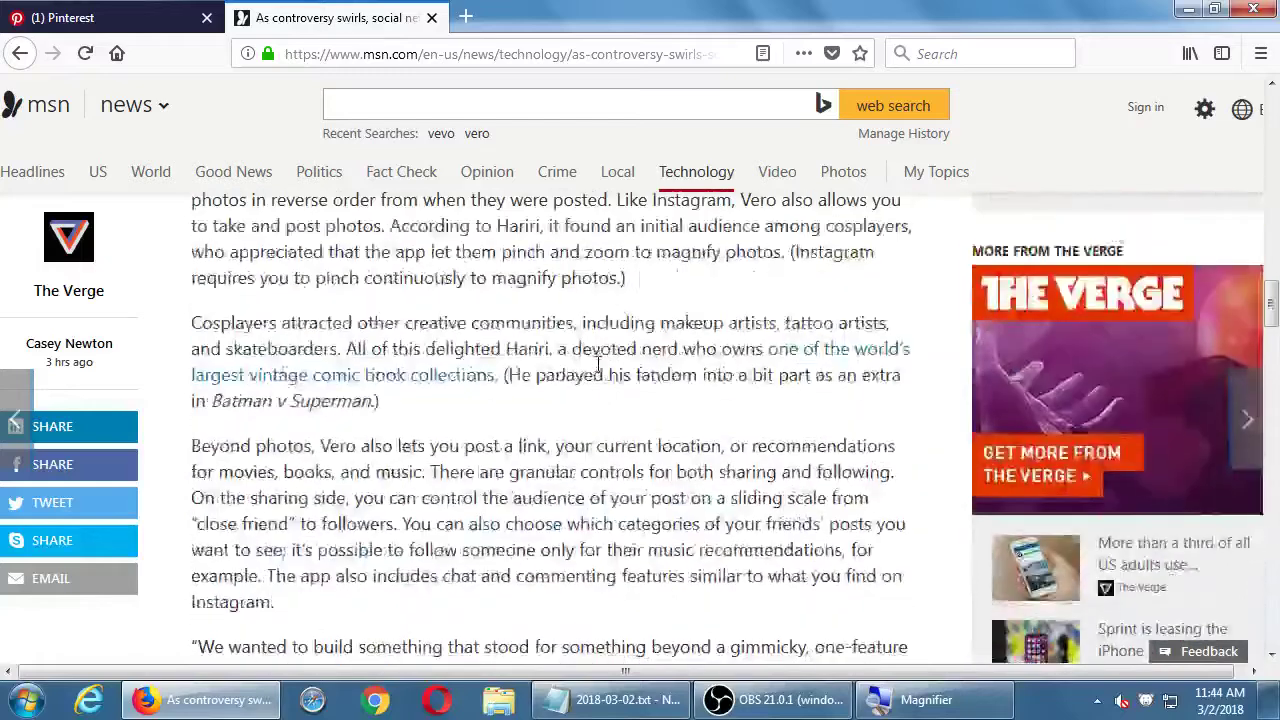
scroll(597, 368, "up", 8)
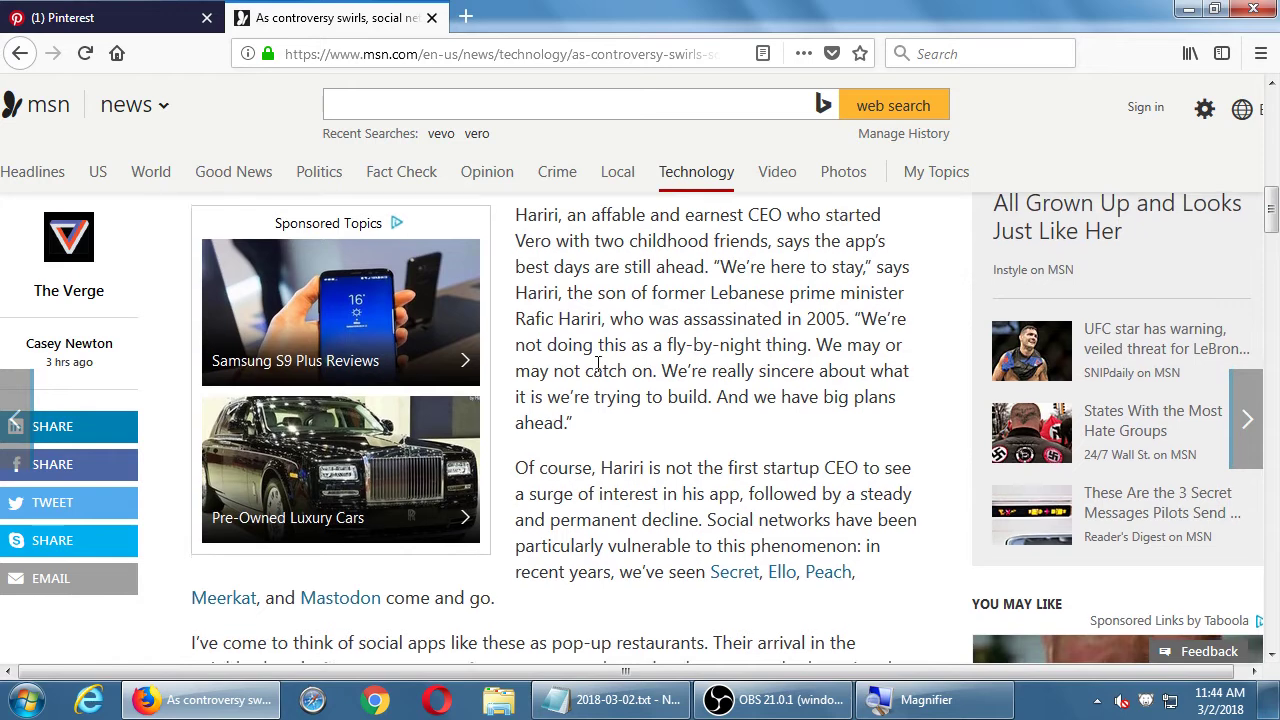
scroll(597, 368, "up", 5)
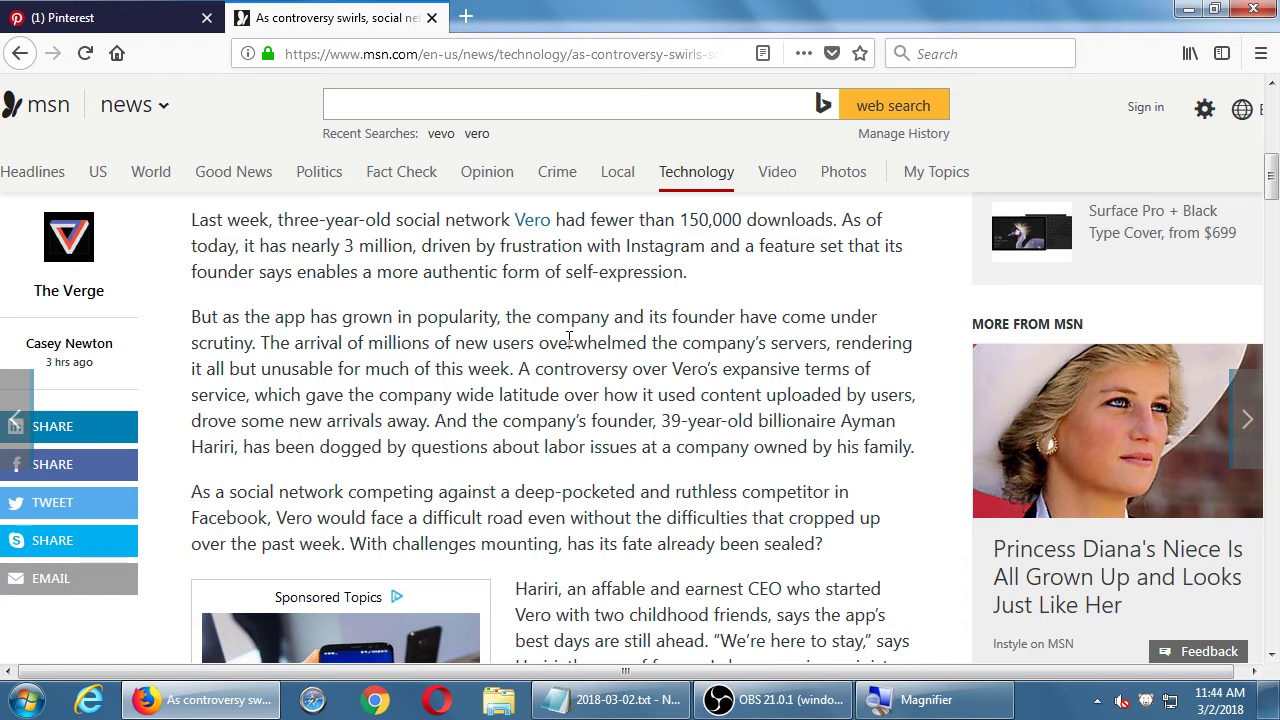
scroll(568, 340, "down", 4)
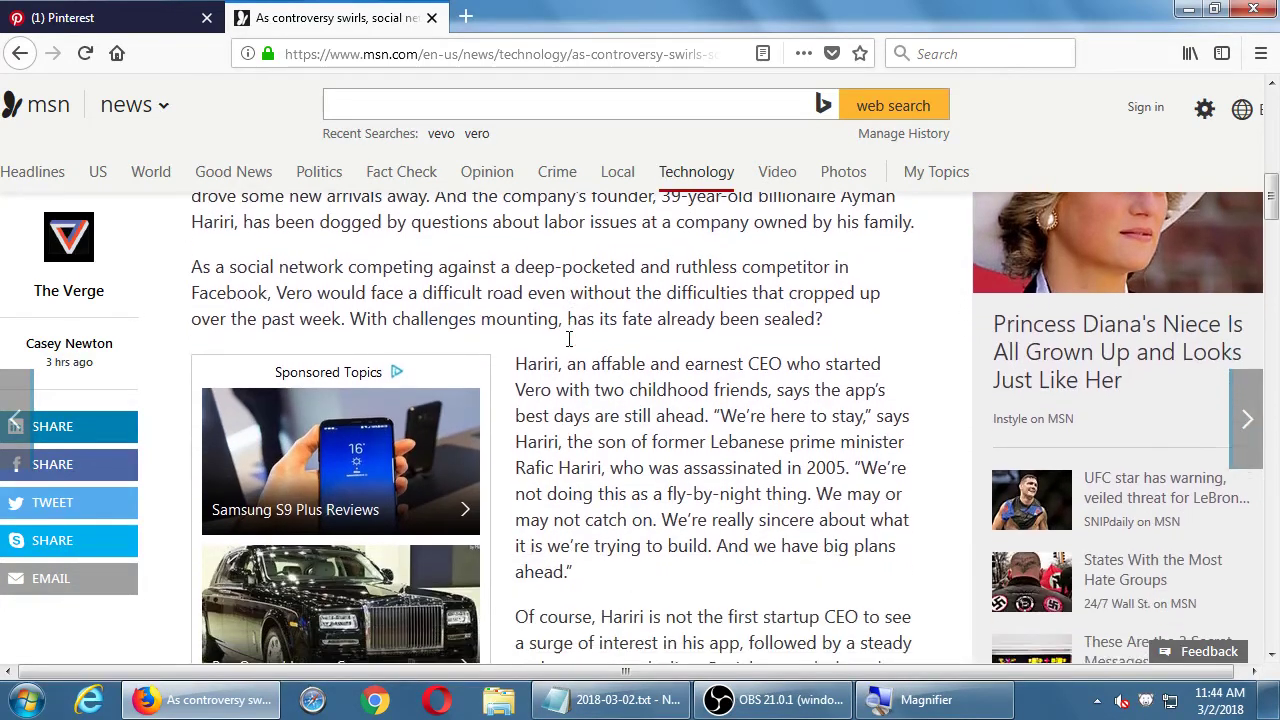
scroll(568, 340, "down", 2)
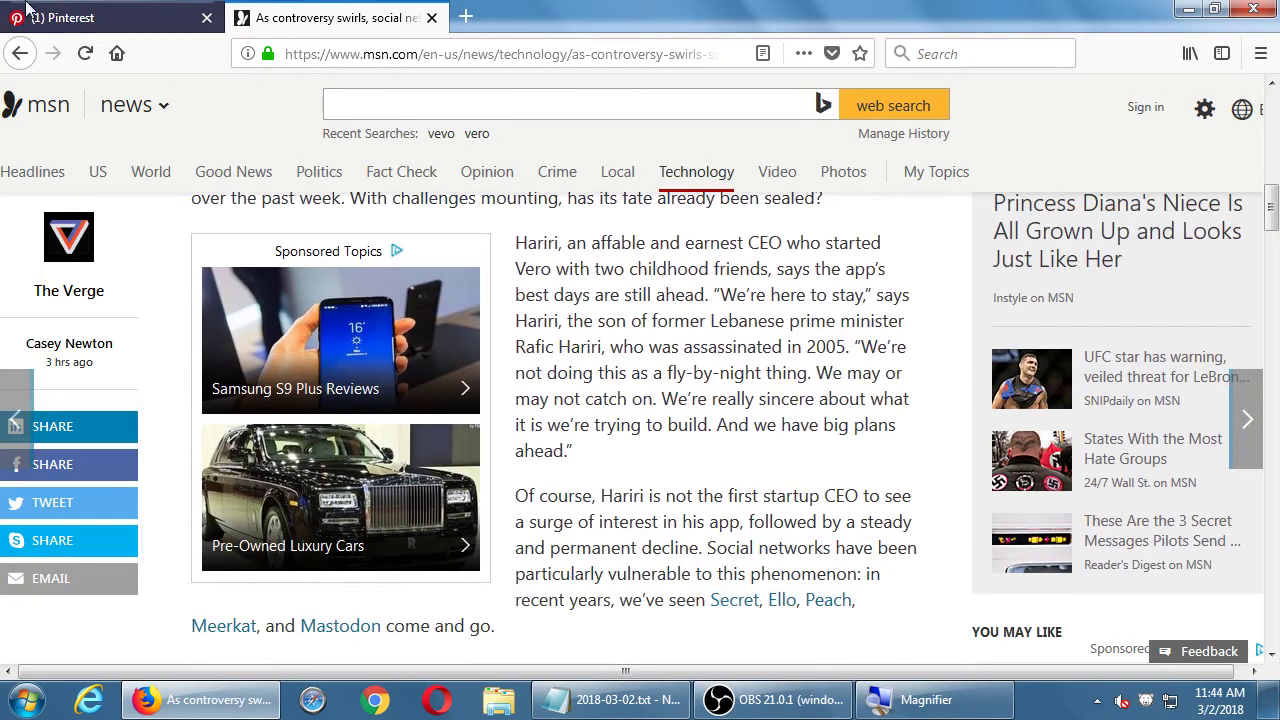
scroll(814, 523, "up", 4)
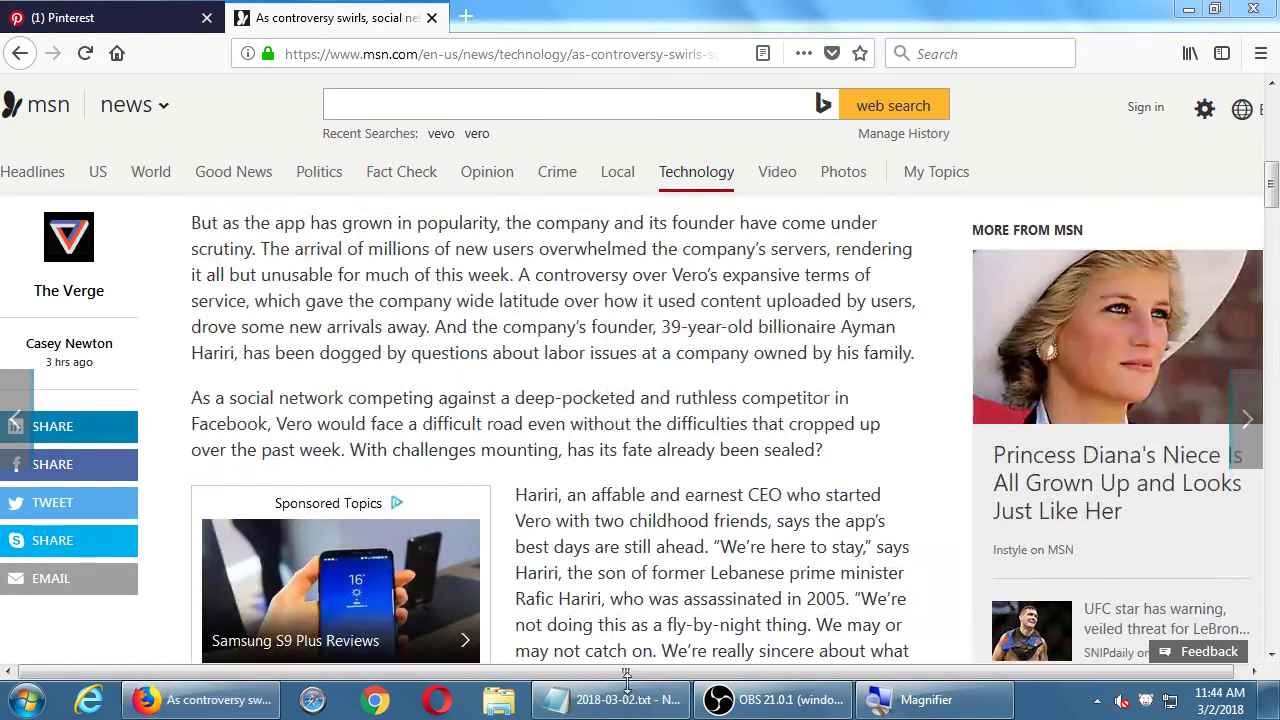
Step: Reopen the Vero article from the search results, examine the passage on short-lived social networks, and close the tab
left_click(22, 52)
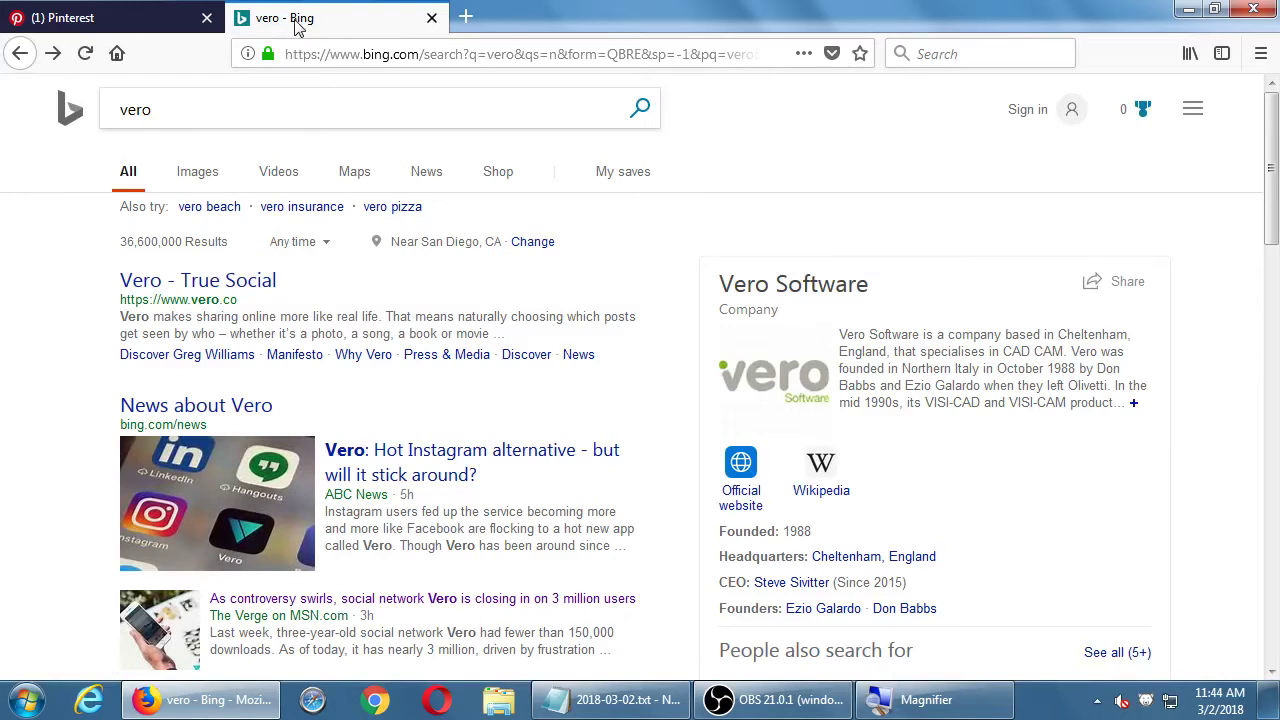
left_click(52, 53)
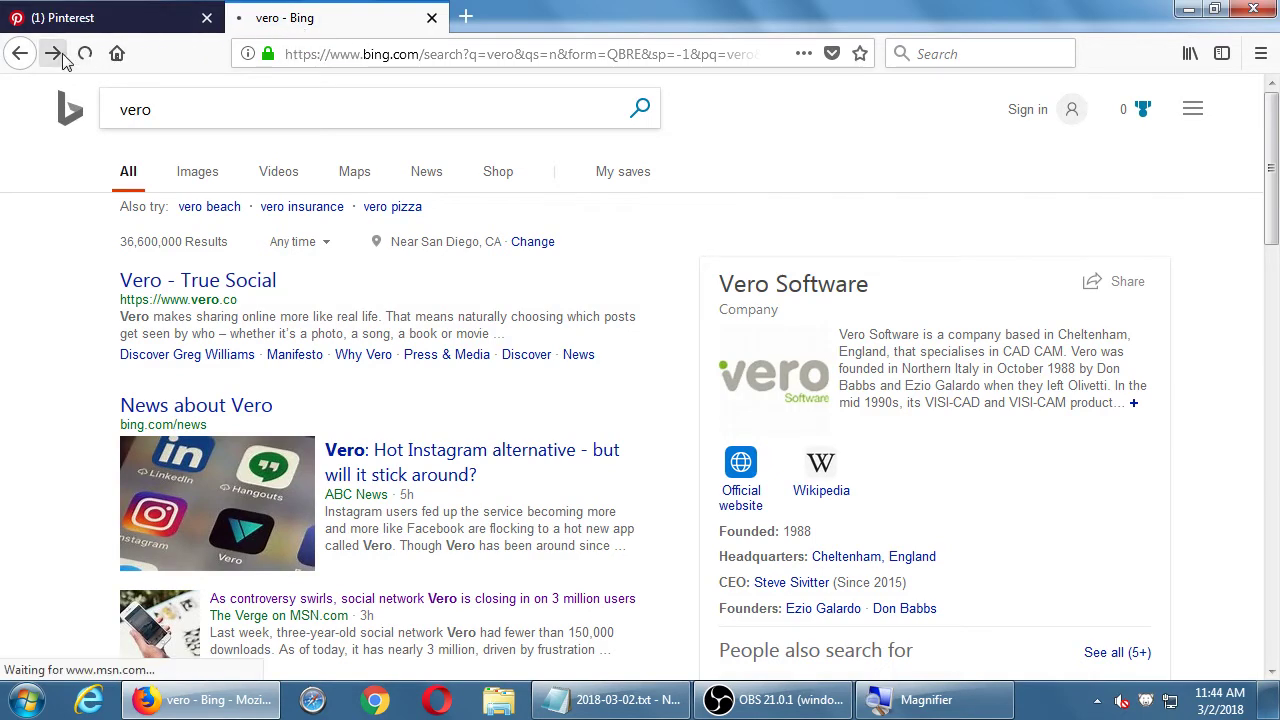
scroll(591, 316, "down", 4)
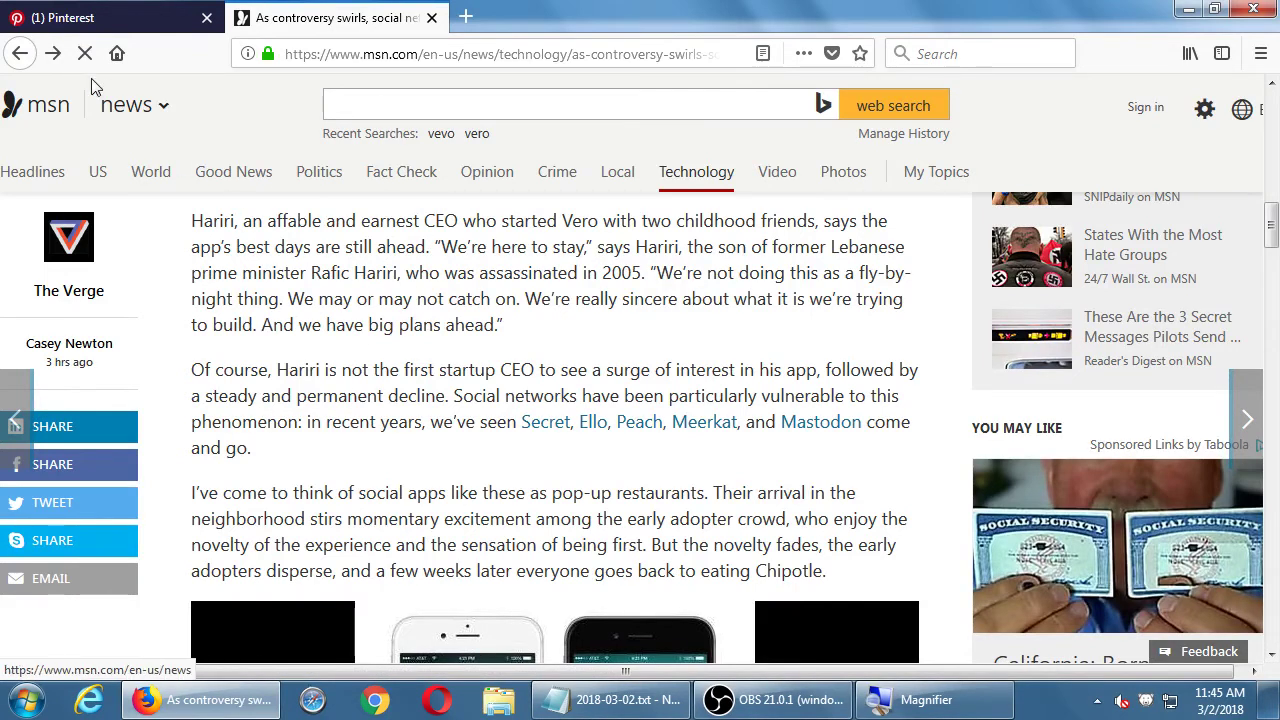
left_click(27, 60)
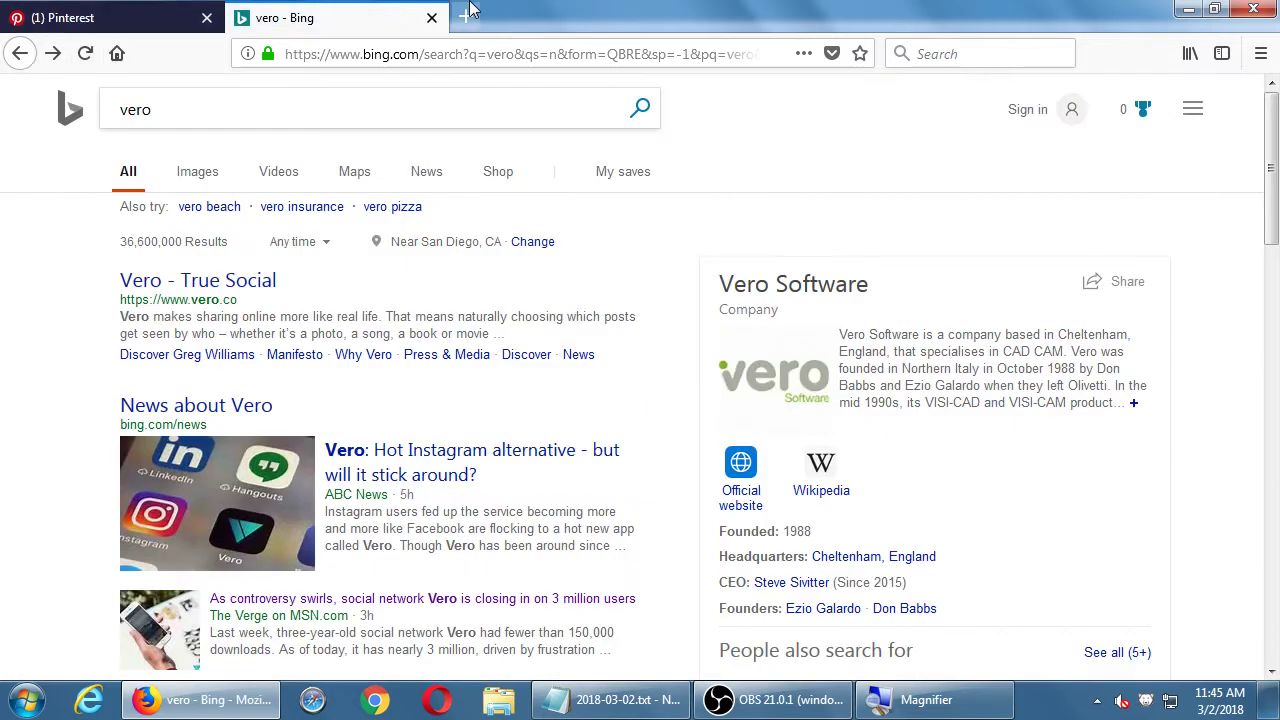
left_click(431, 18)
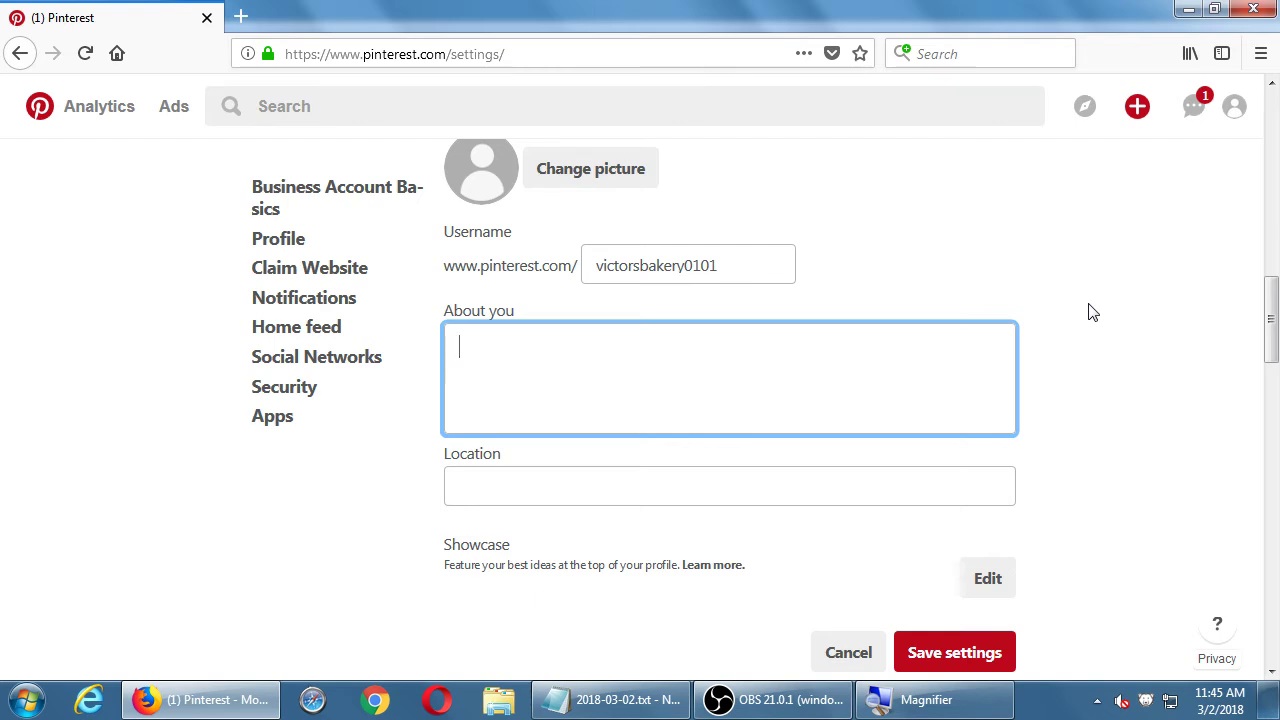
Step: Examine the Showcase setting in the Pinterest profile, briefly highlighting the word "ideas" in its description
scroll(1117, 361, "down", 1)
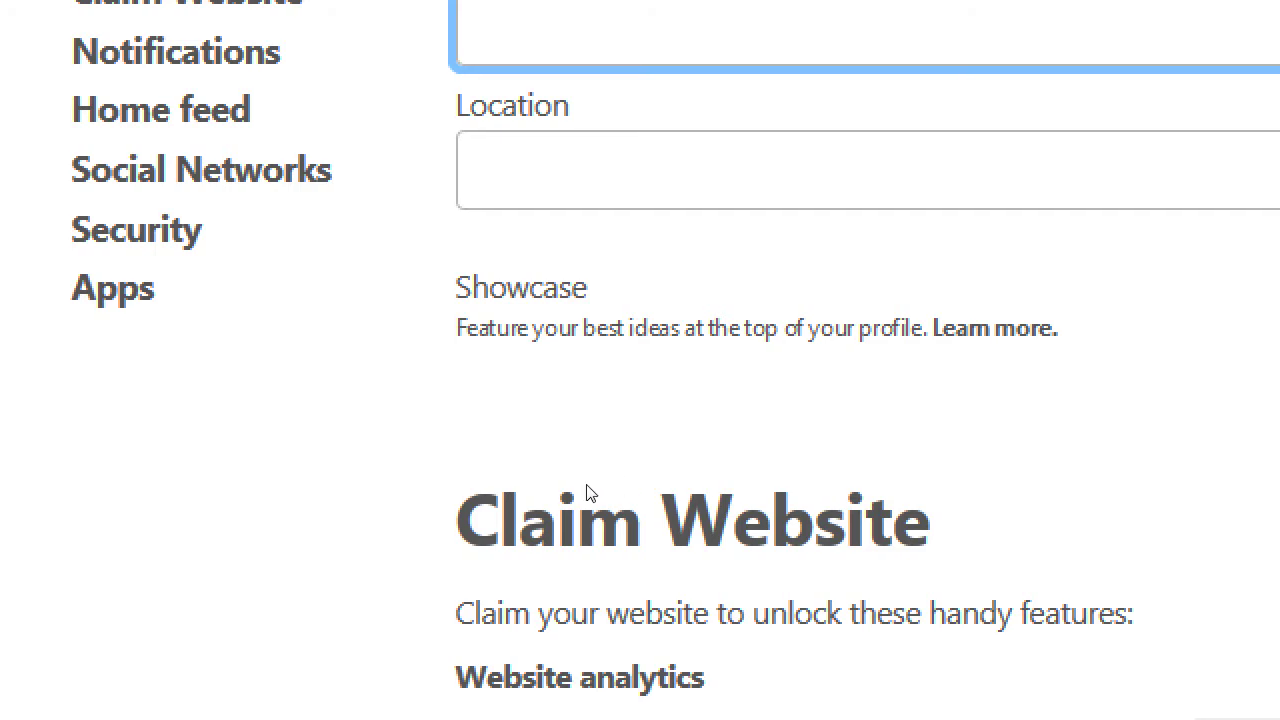
double_click(547, 440)
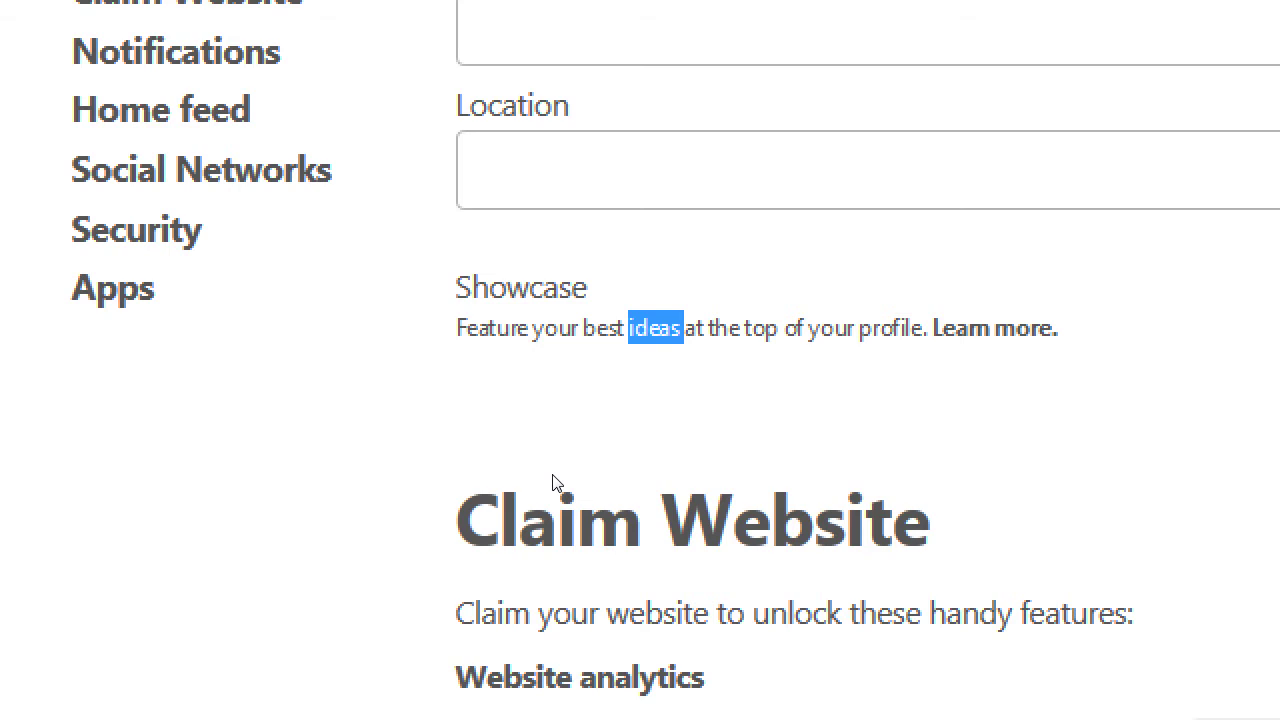
left_click(556, 483)
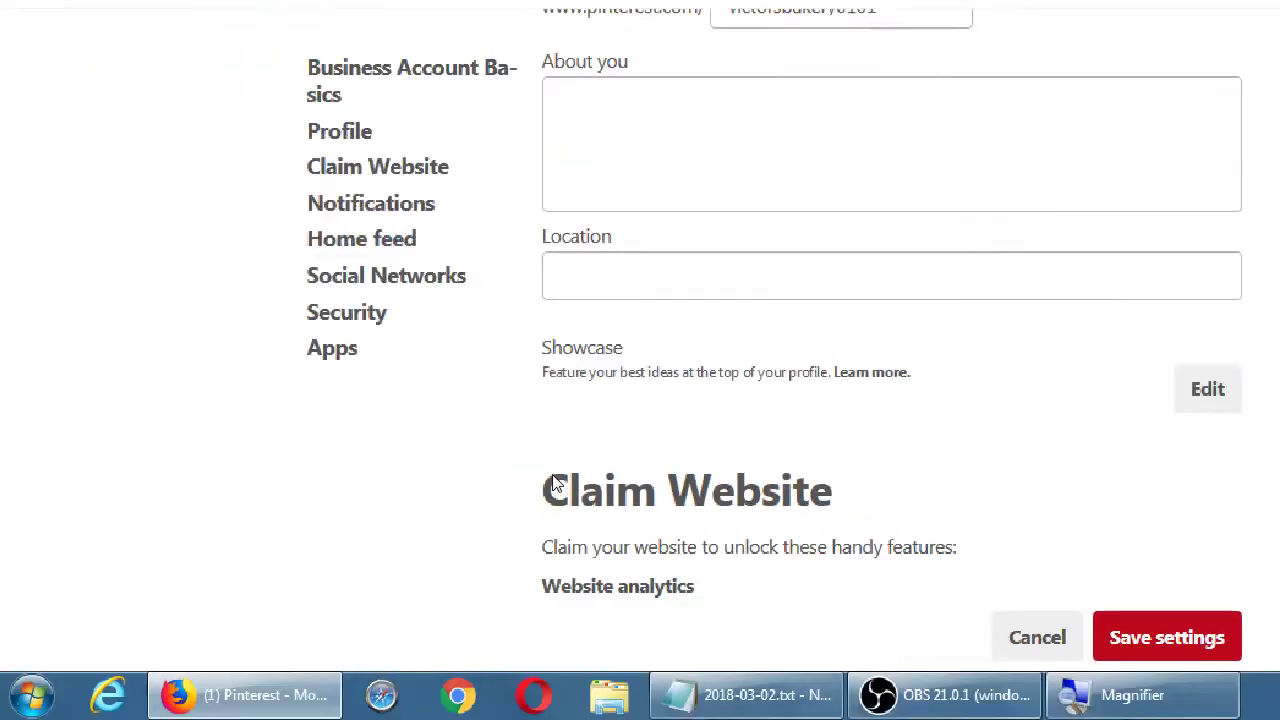
Step: Review the Claim Website section, open the claim options for victorsbakery.us, and close them without choosing one
scroll(556, 483, "down", 3)
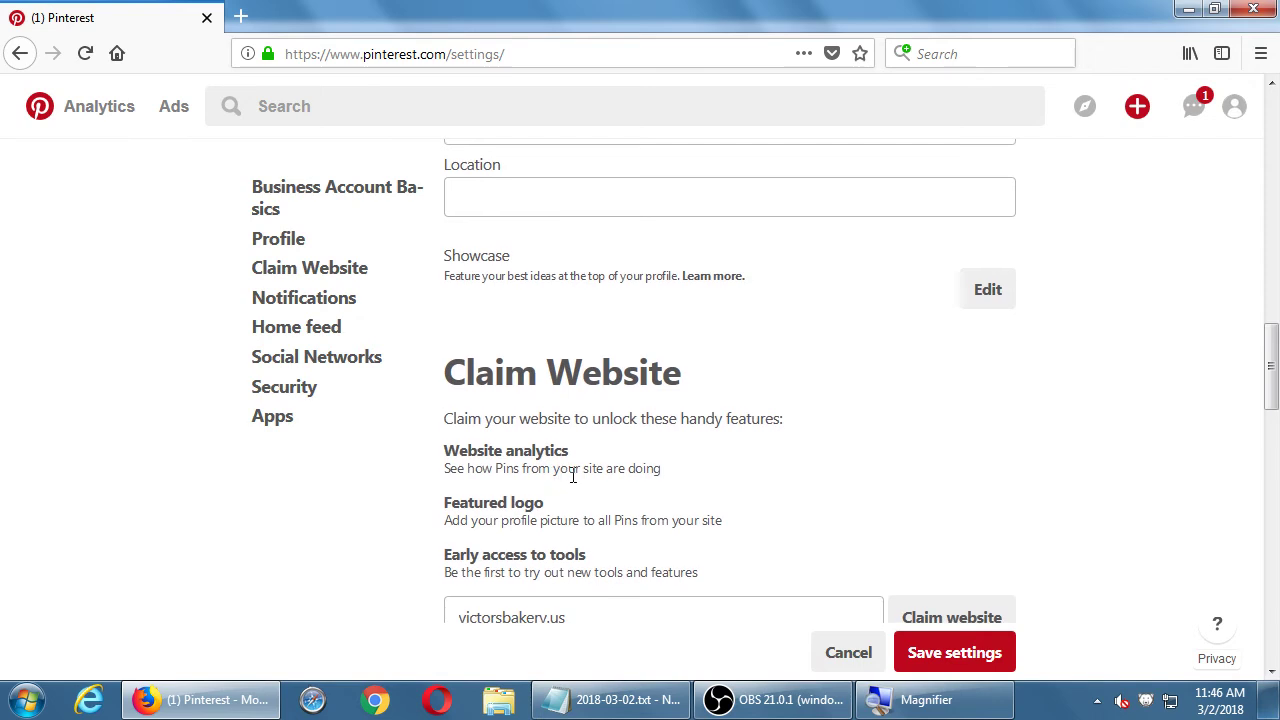
scroll(556, 480, "down", 2)
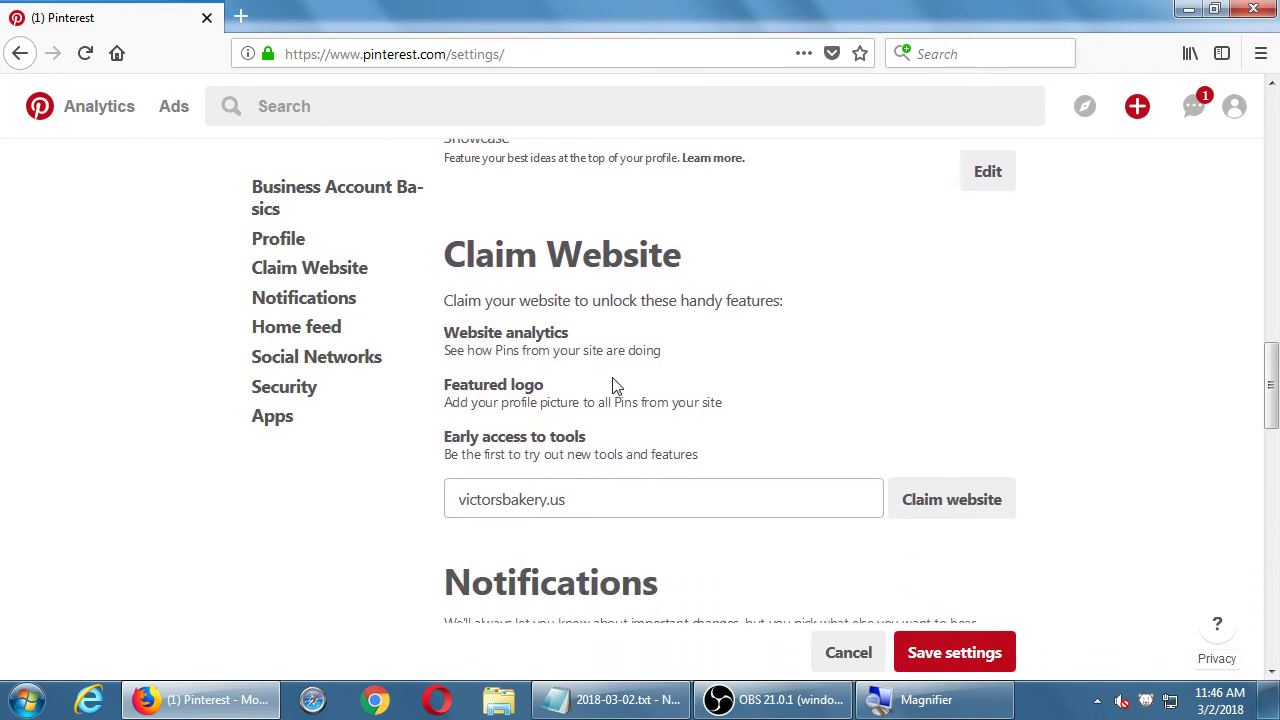
scroll(737, 366, "down", 1)
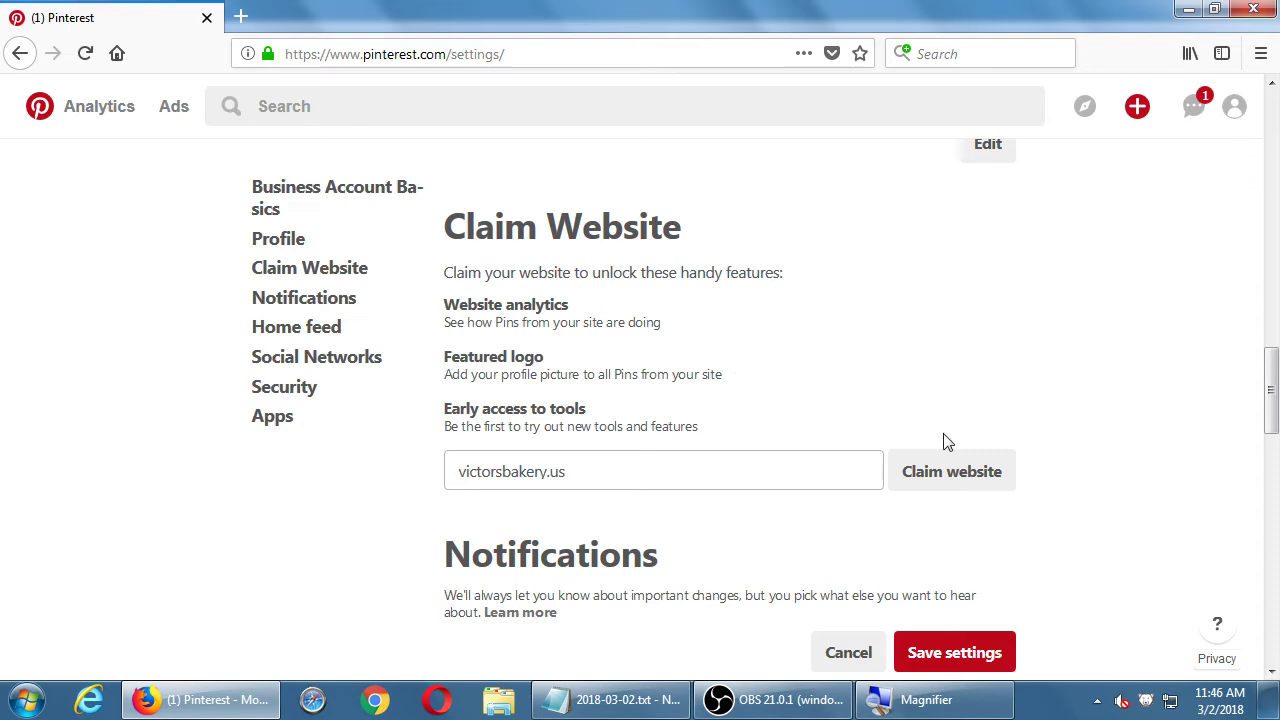
left_click(963, 471)
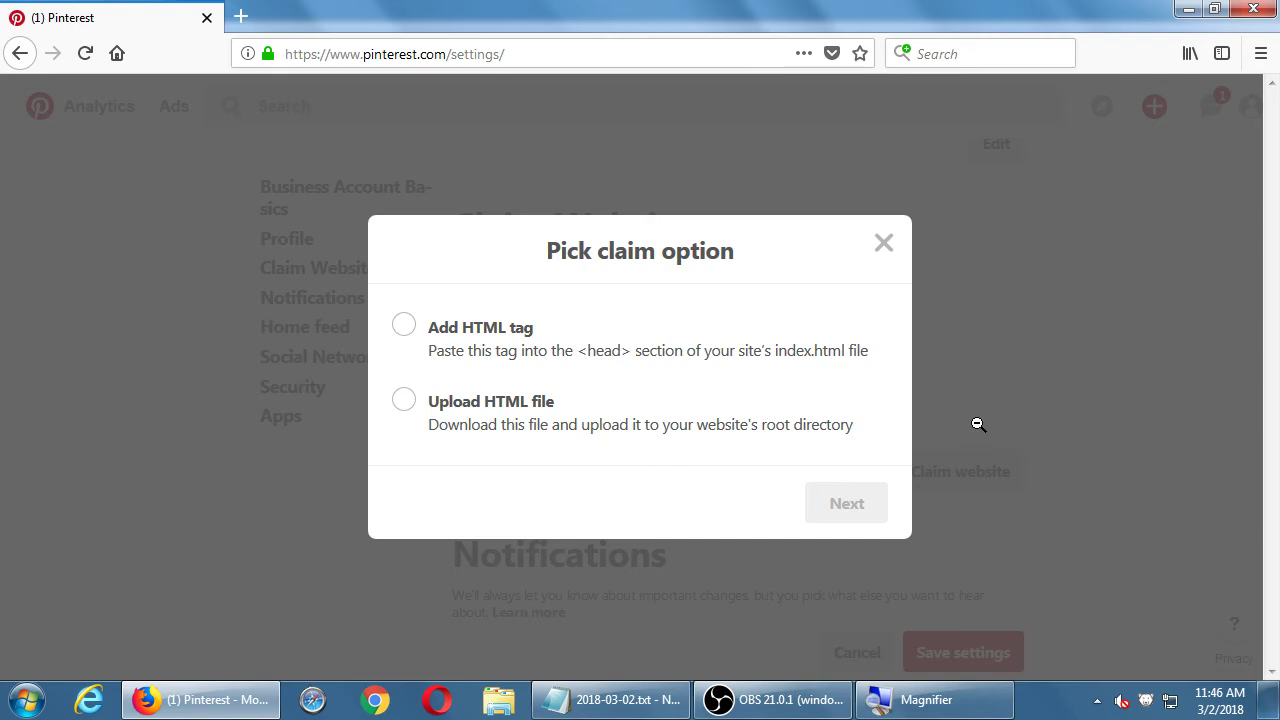
left_click(978, 424)
left_click(1070, 318)
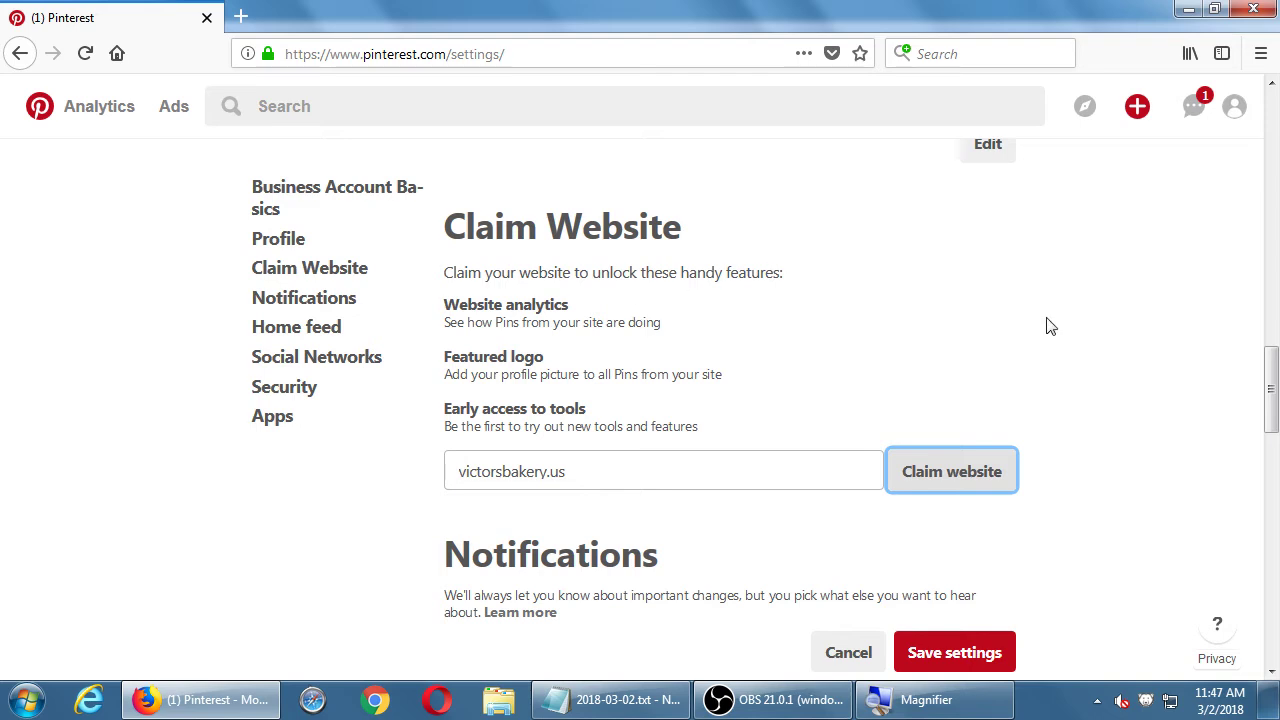
Step: Edit the email notification setting and choose Turn off email (except required privacy/account emails)
scroll(1150, 315, "down", 1)
scroll(1150, 316, "down", 1)
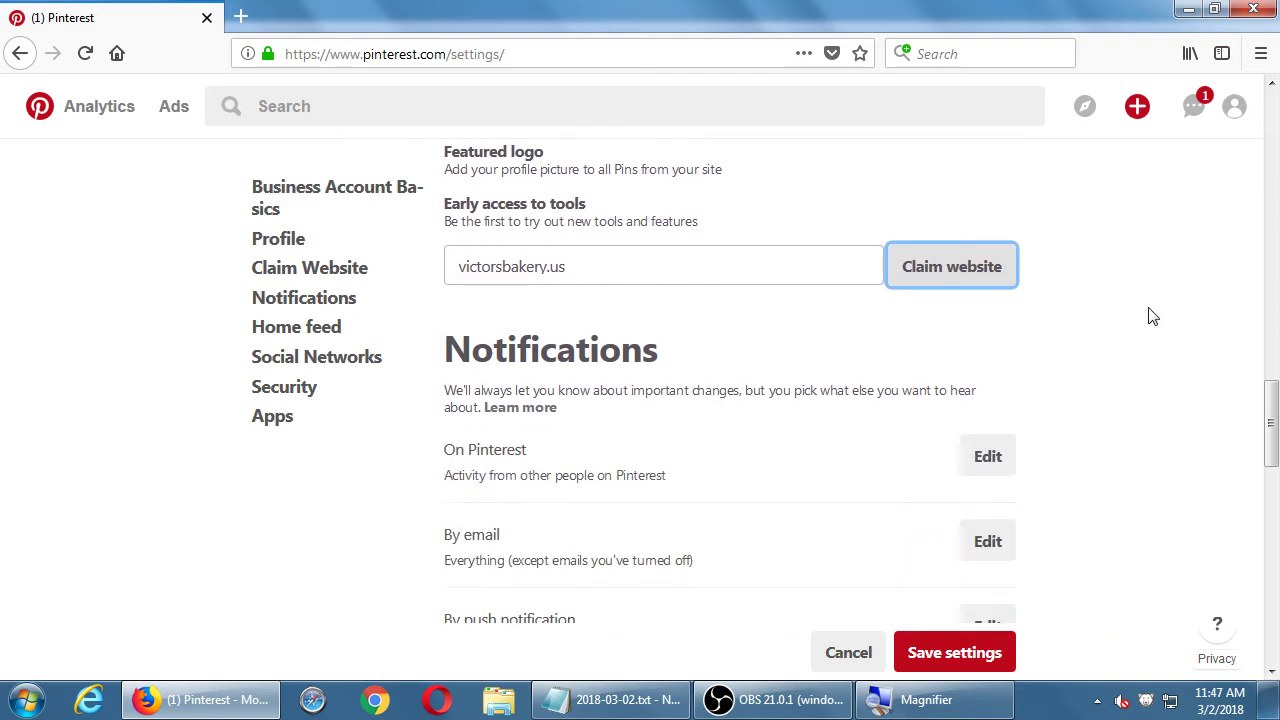
scroll(1150, 316, "down", 1)
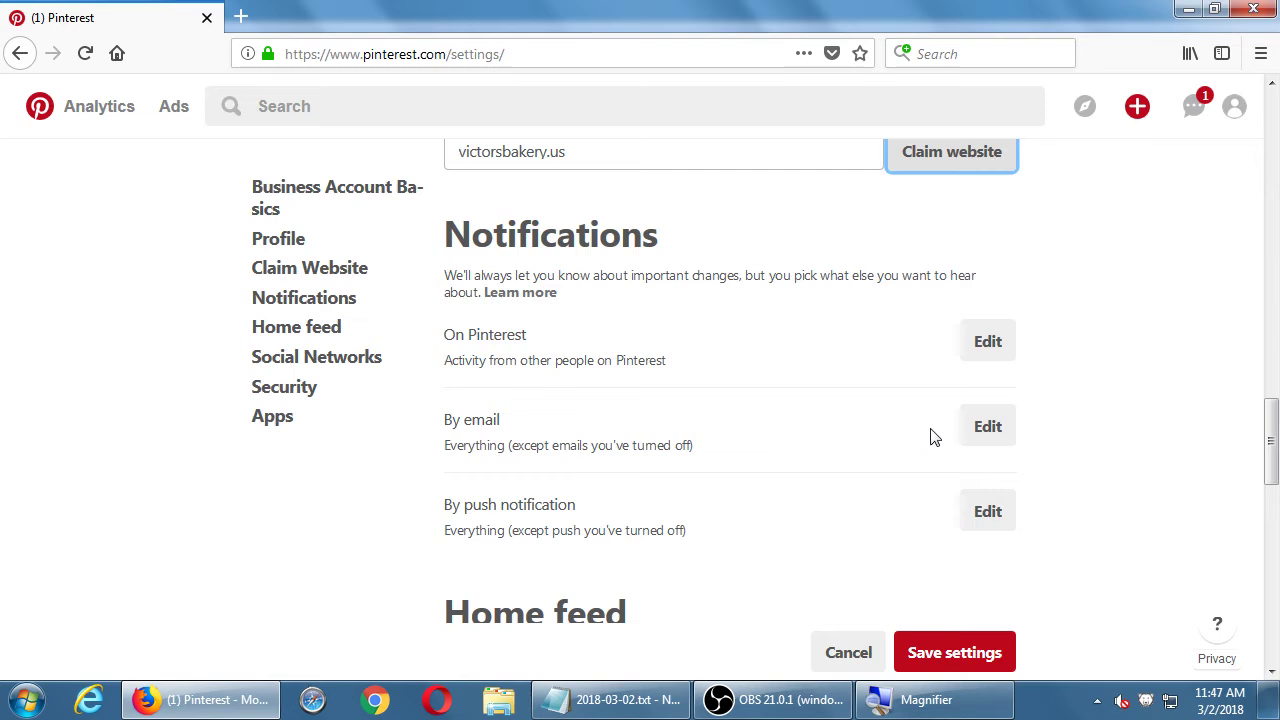
left_click(977, 424)
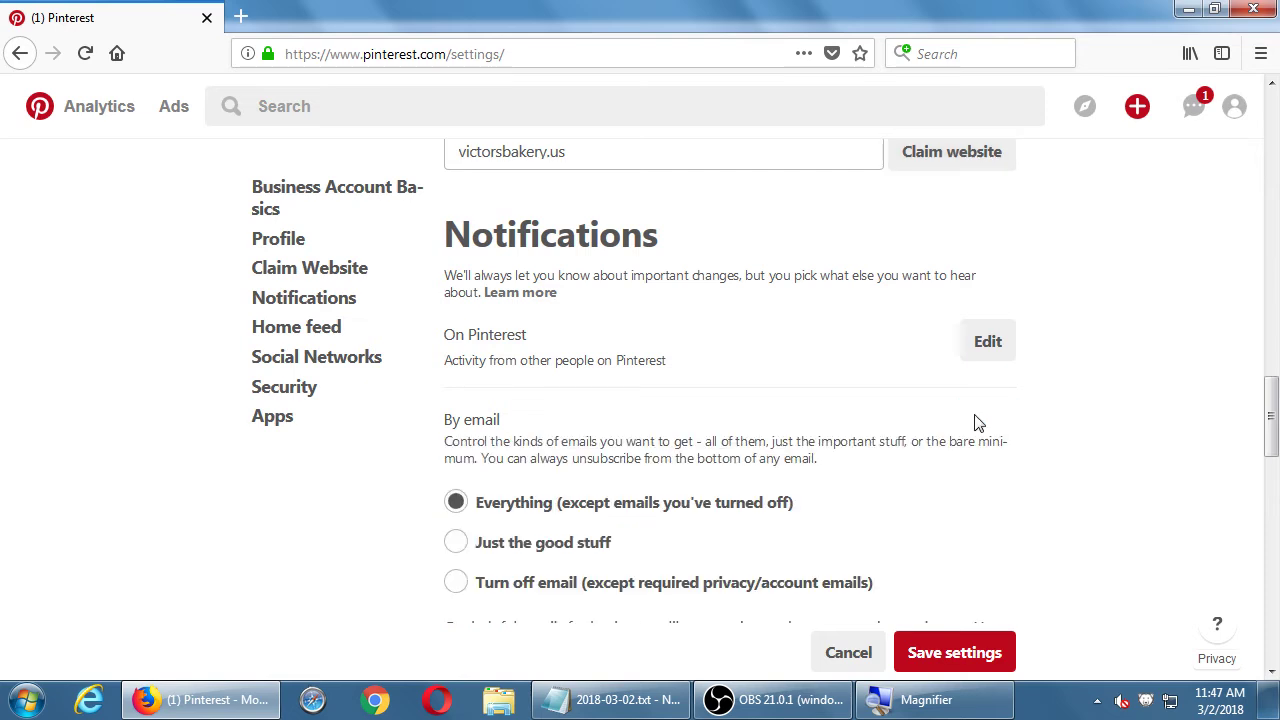
scroll(946, 543, "down", 3)
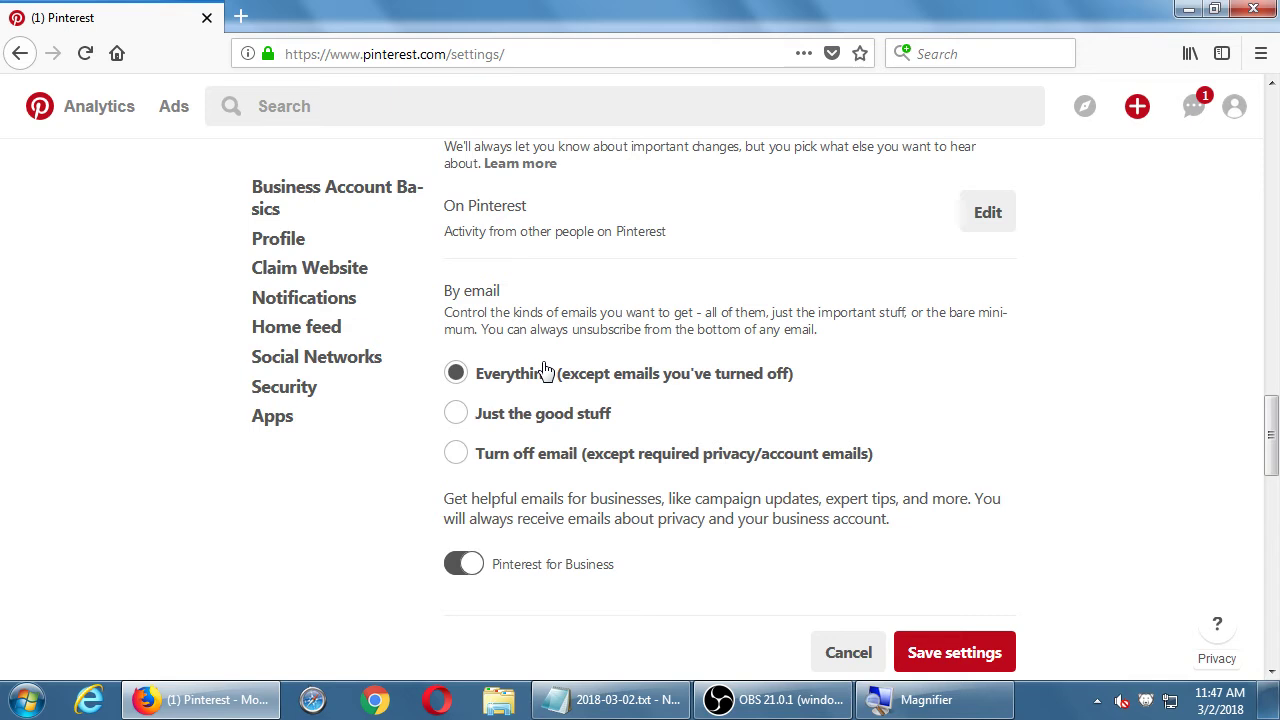
left_click(528, 455)
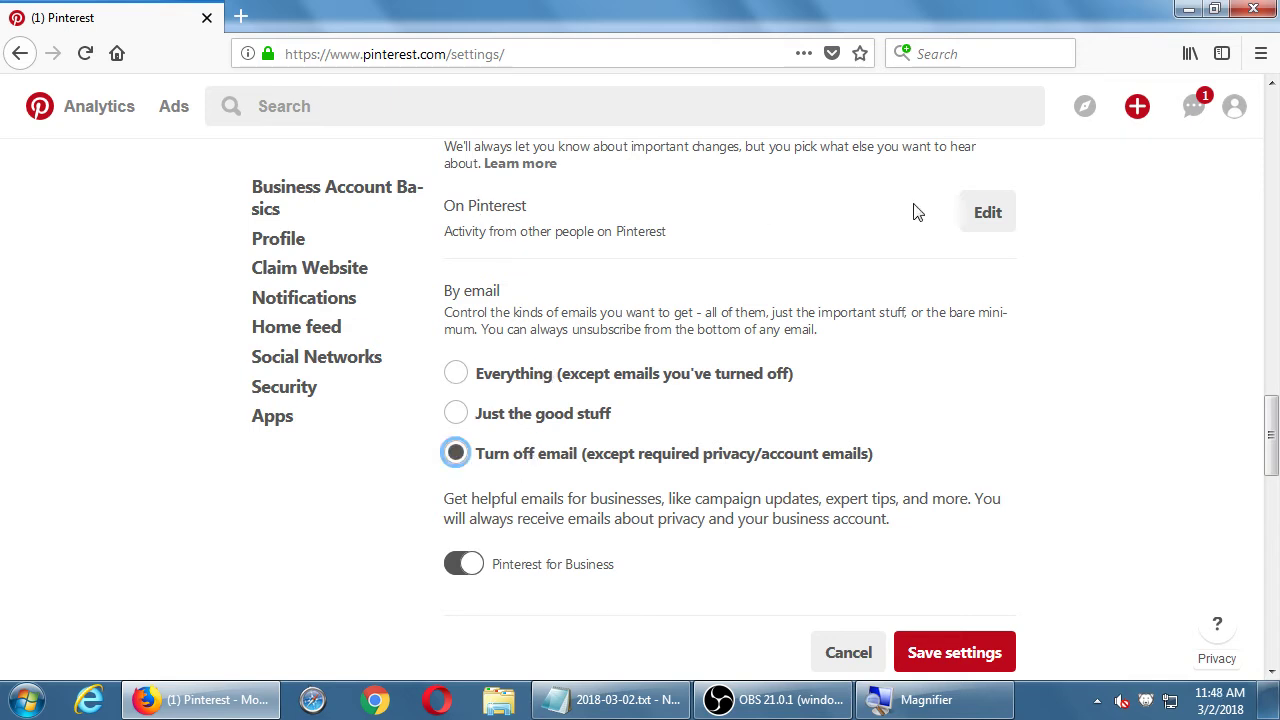
Step: Open the On Pinterest notification setting and review its option for seeing activity from other people
left_click(985, 211)
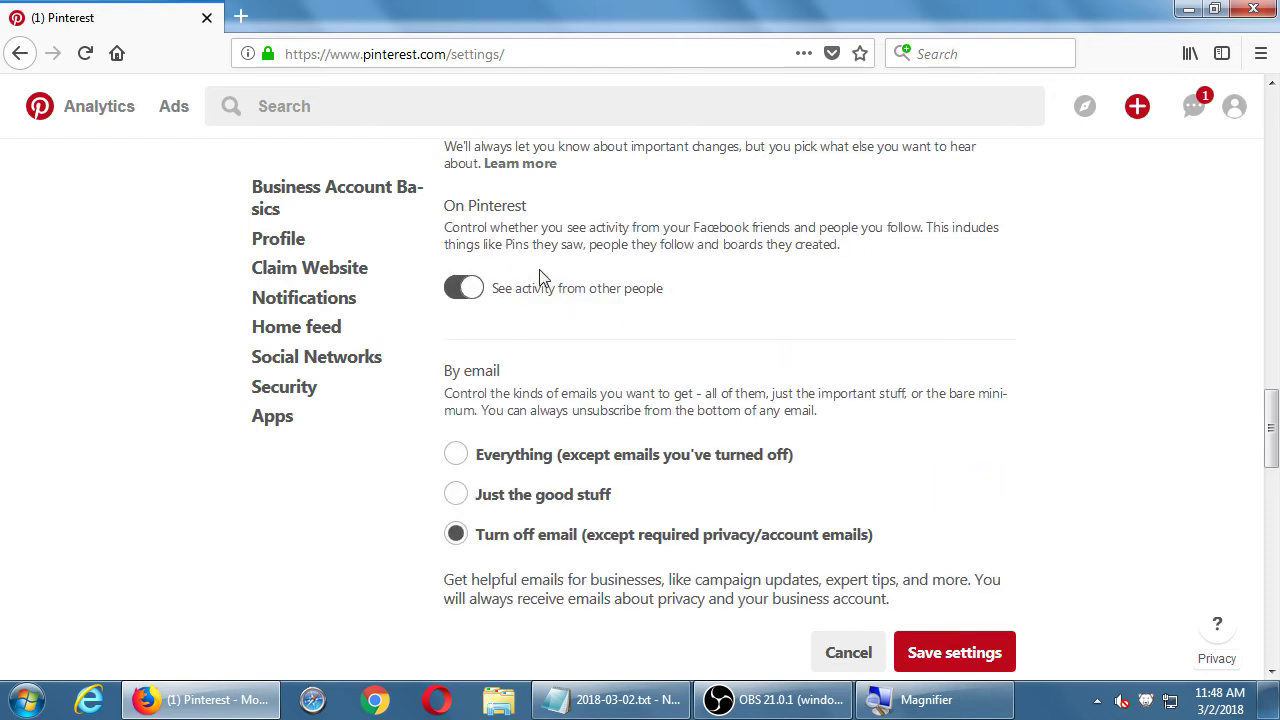
scroll(568, 283, "up", 3)
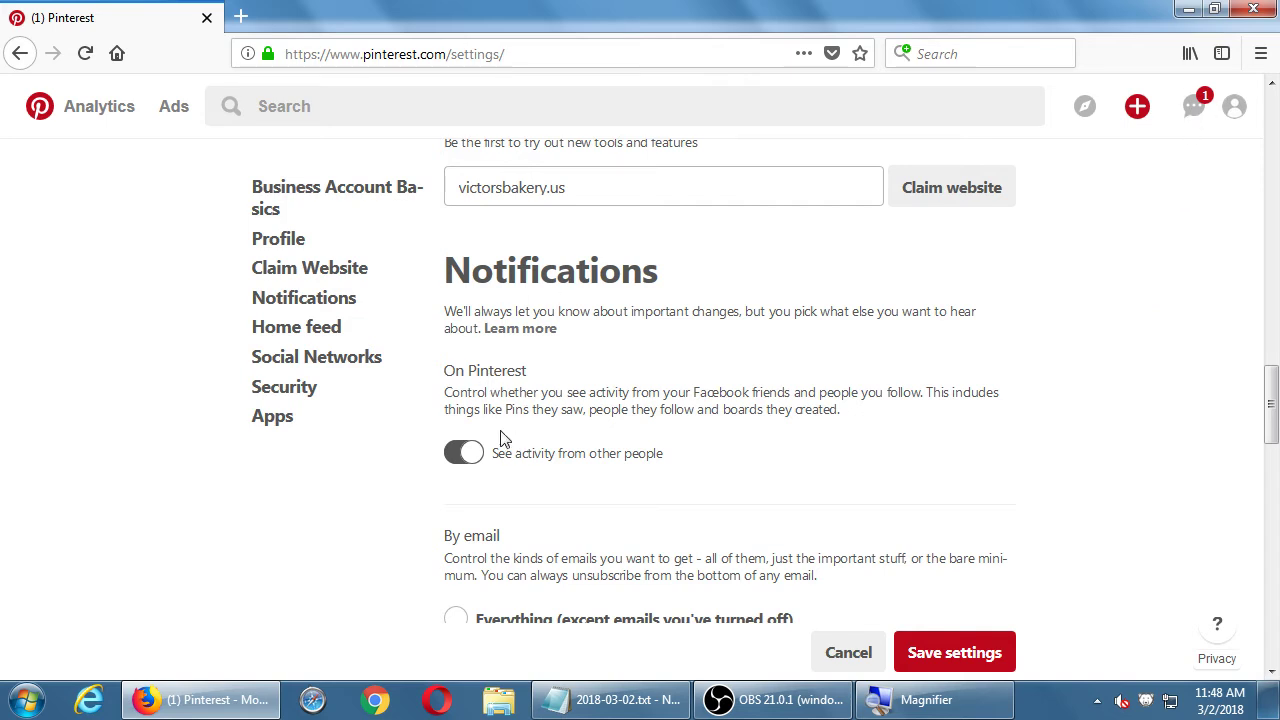
scroll(500, 390, "down", 4)
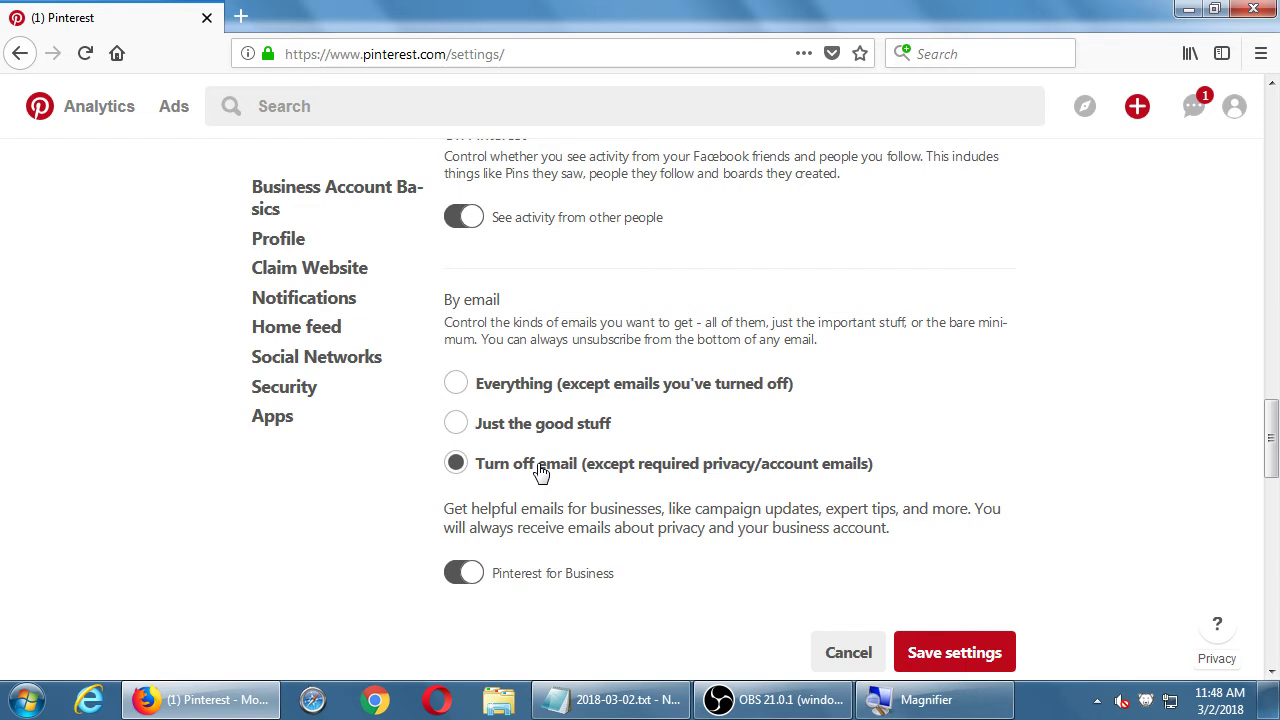
Step: Switch the Pinterest for Business emails off and back on
scroll(540, 470, "down", 3)
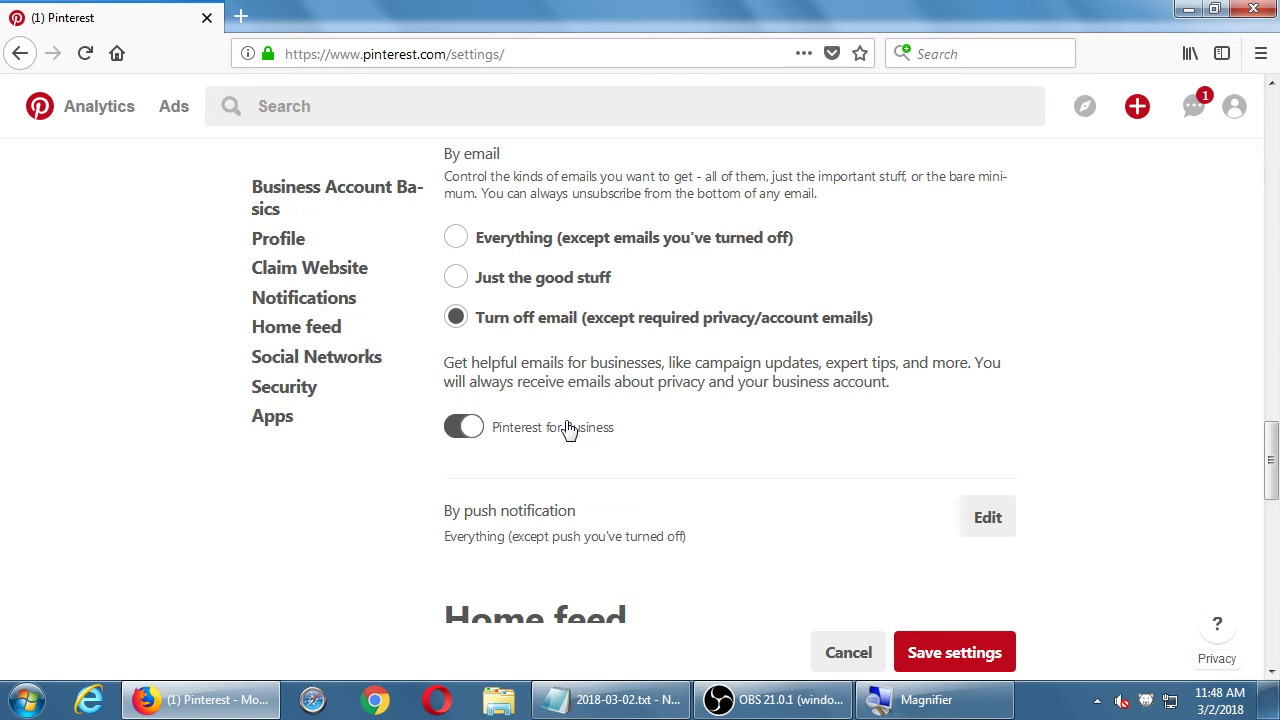
left_click(569, 430)
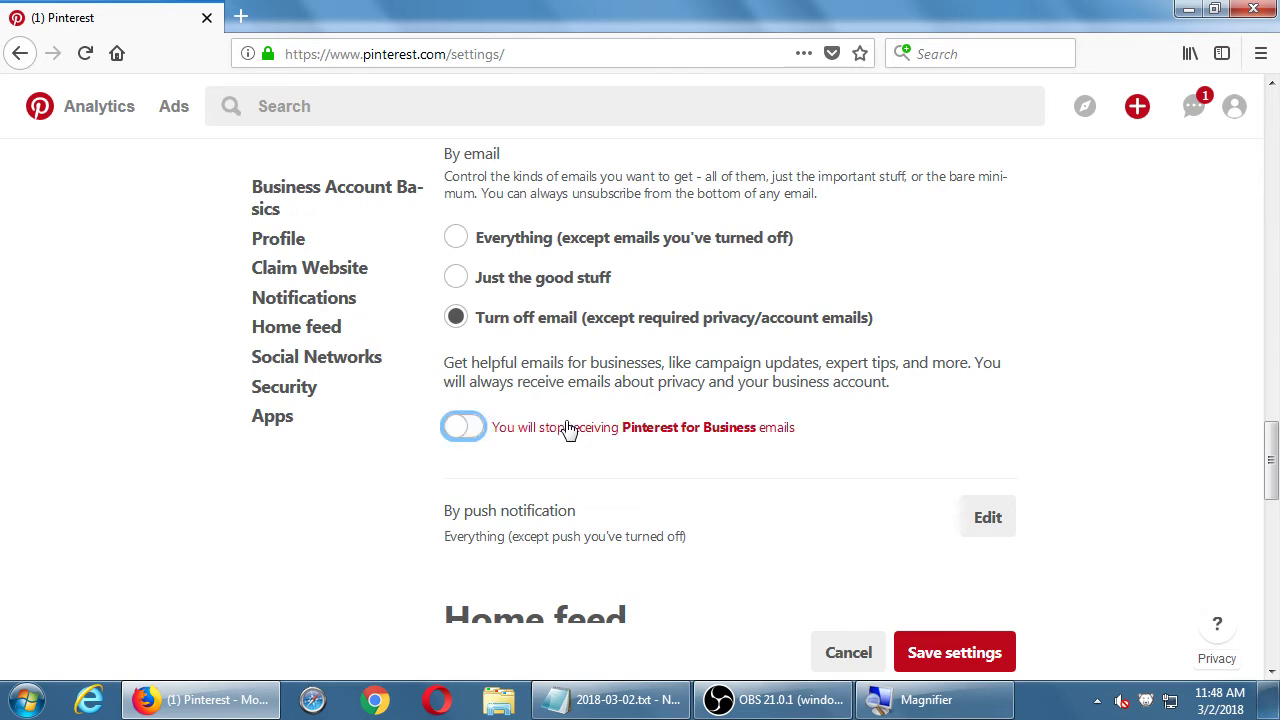
left_click(569, 430)
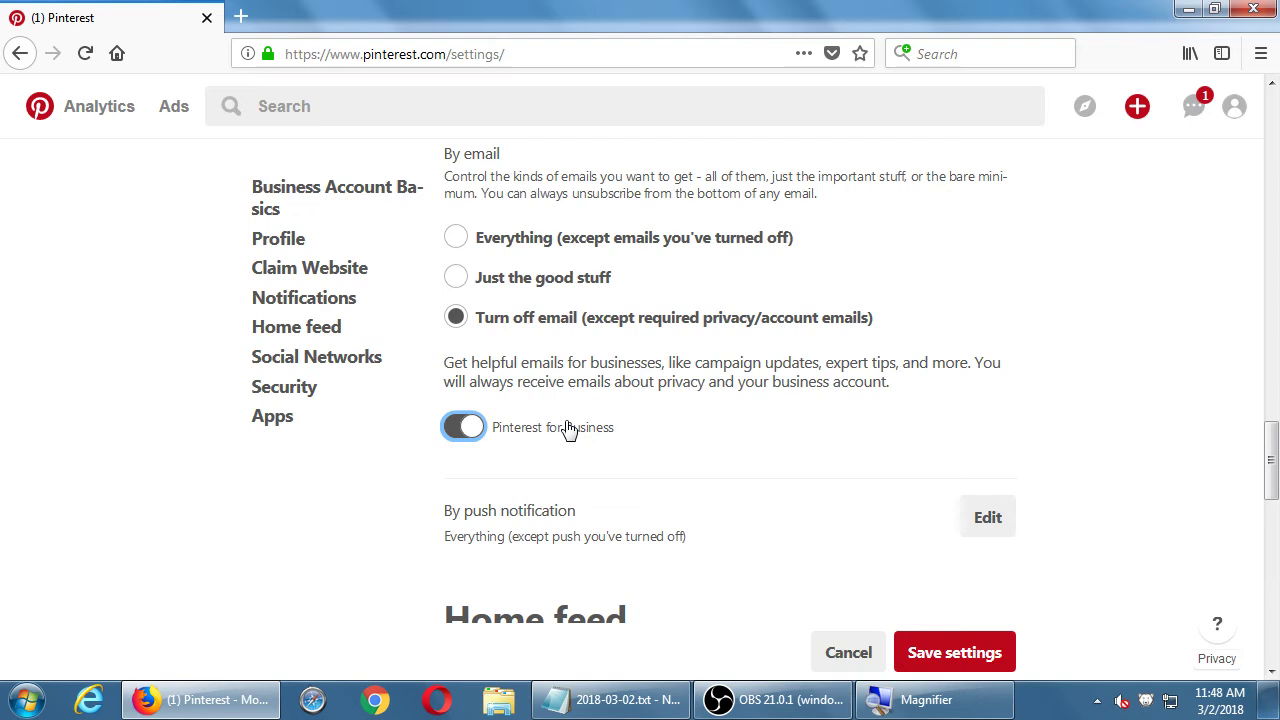
Step: Open the push notification options, select Everything (except push you've turned off), and review the Home feed setting
scroll(569, 430, "down", 2)
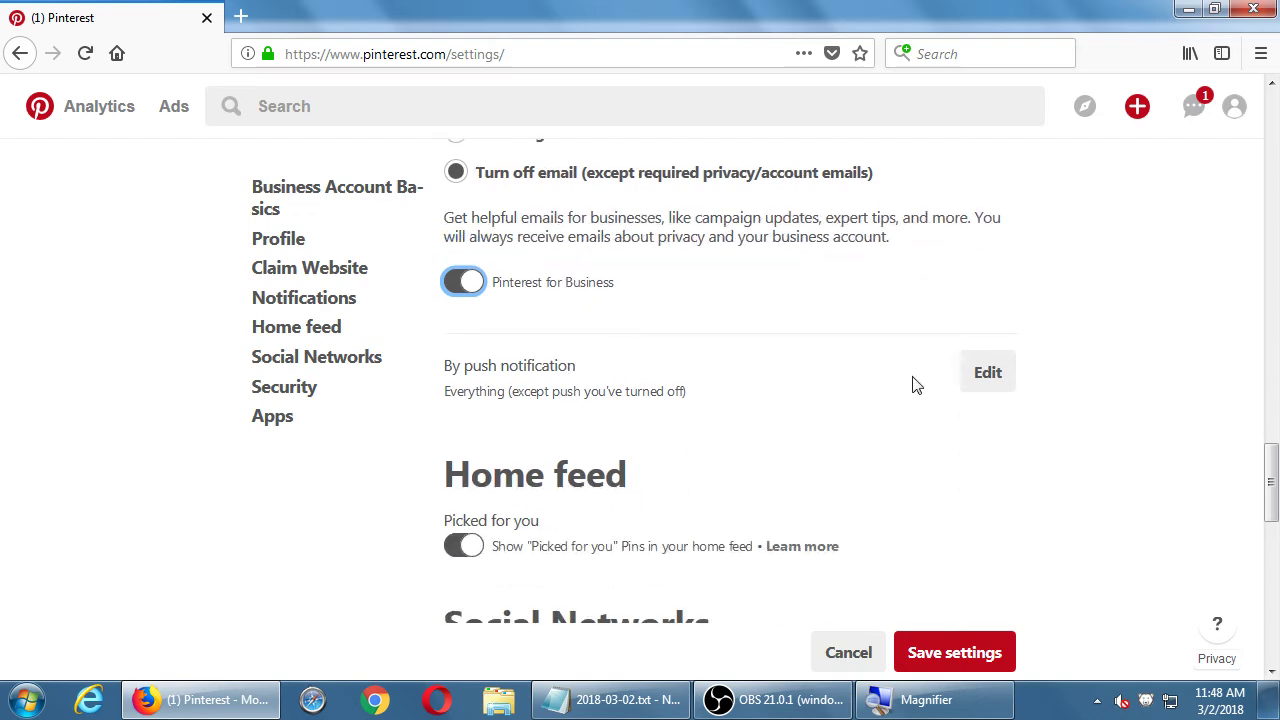
left_click(970, 376)
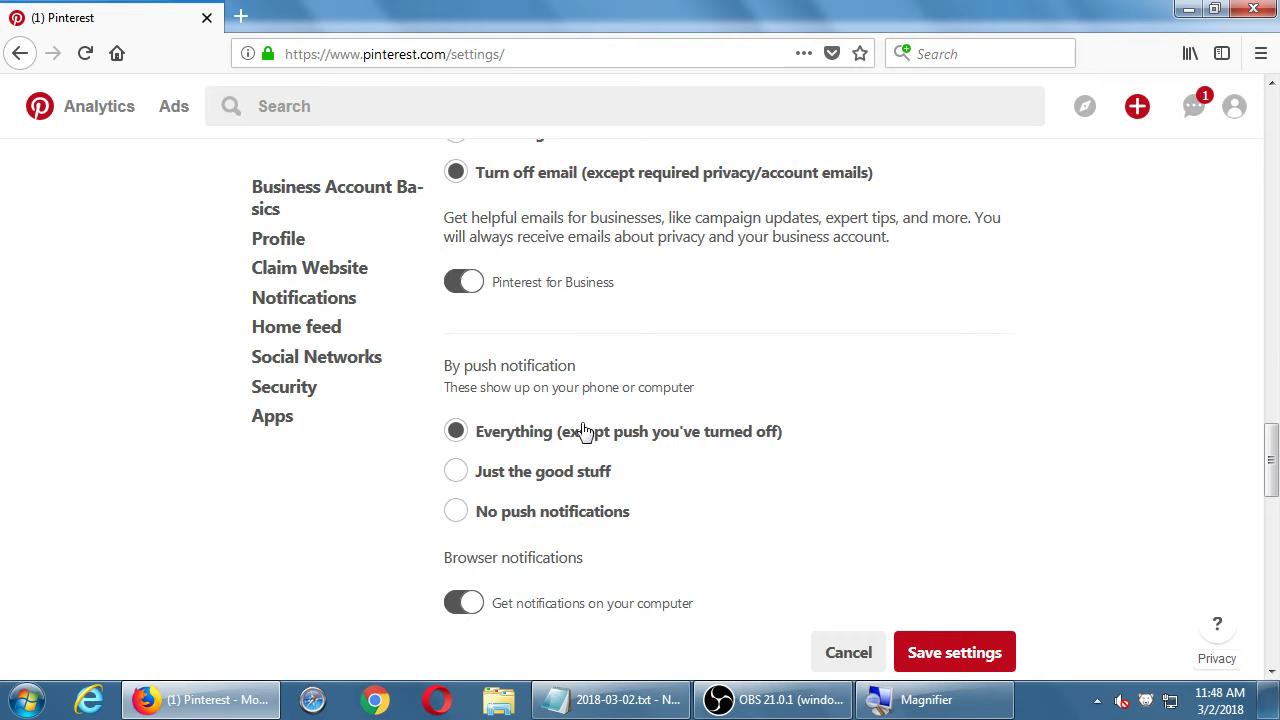
left_click(770, 431)
scroll(768, 432, "down", 2)
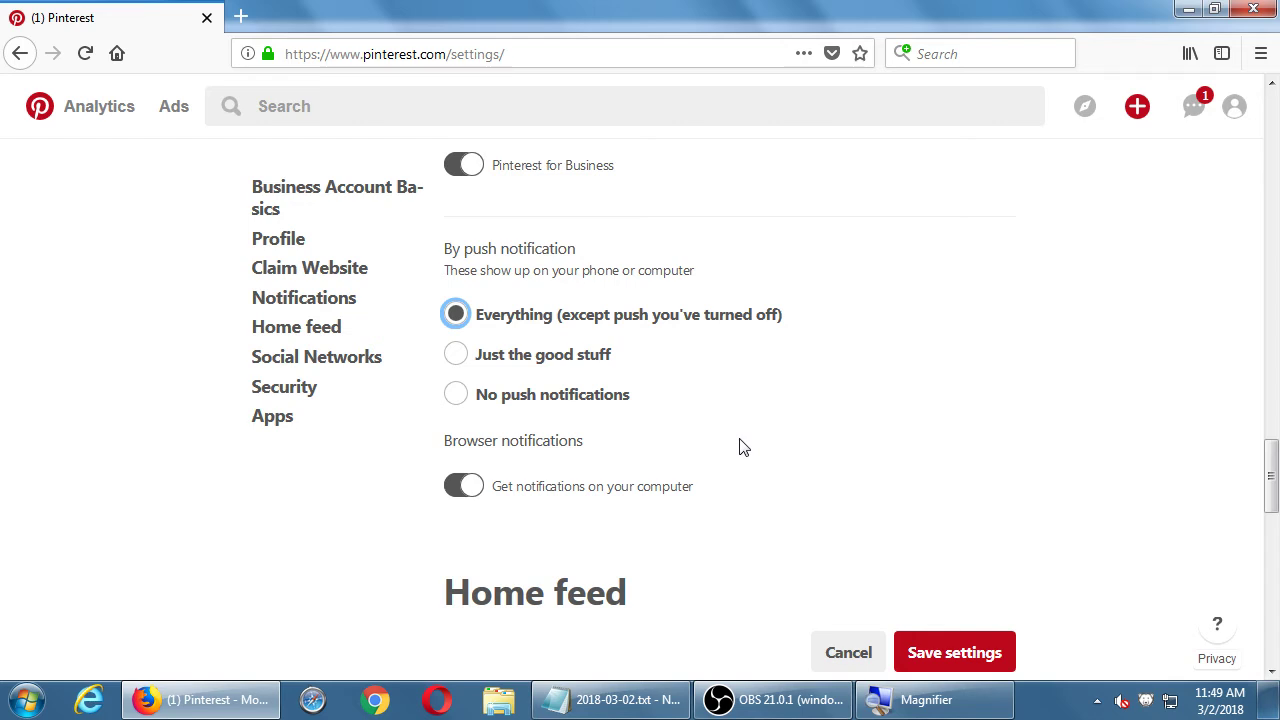
scroll(740, 447, "down", 4)
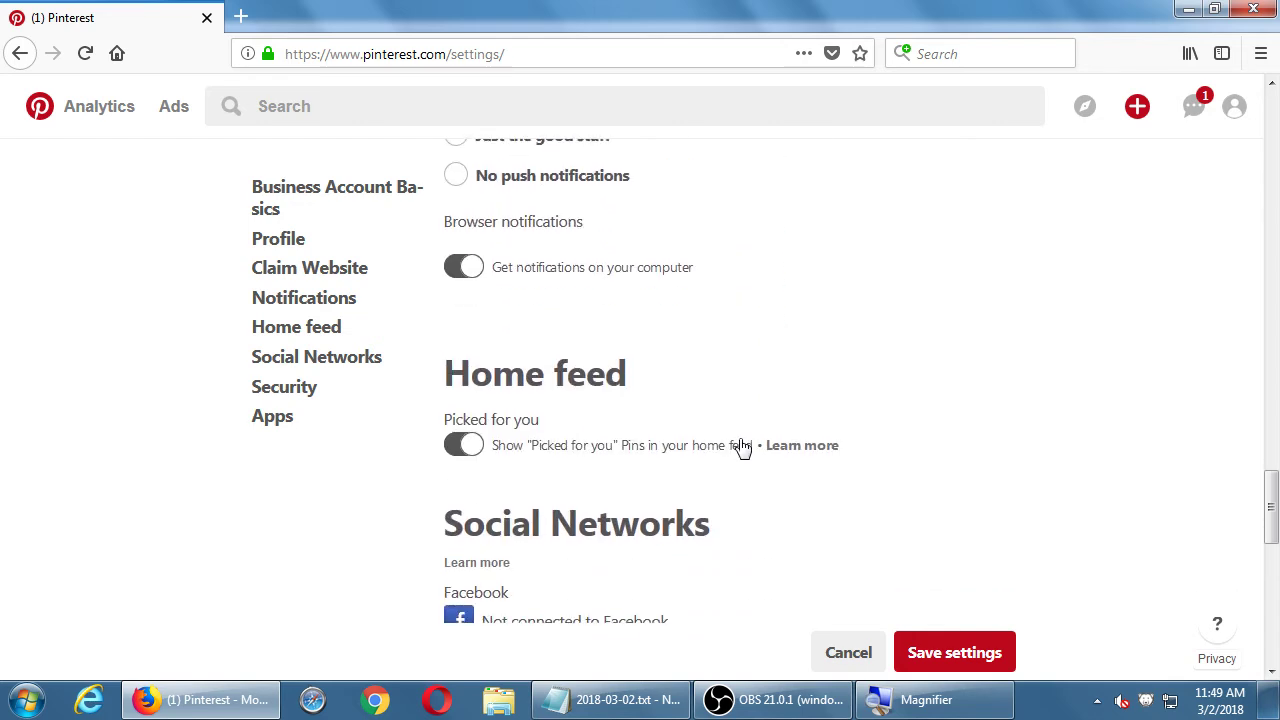
scroll(741, 447, "down", 2)
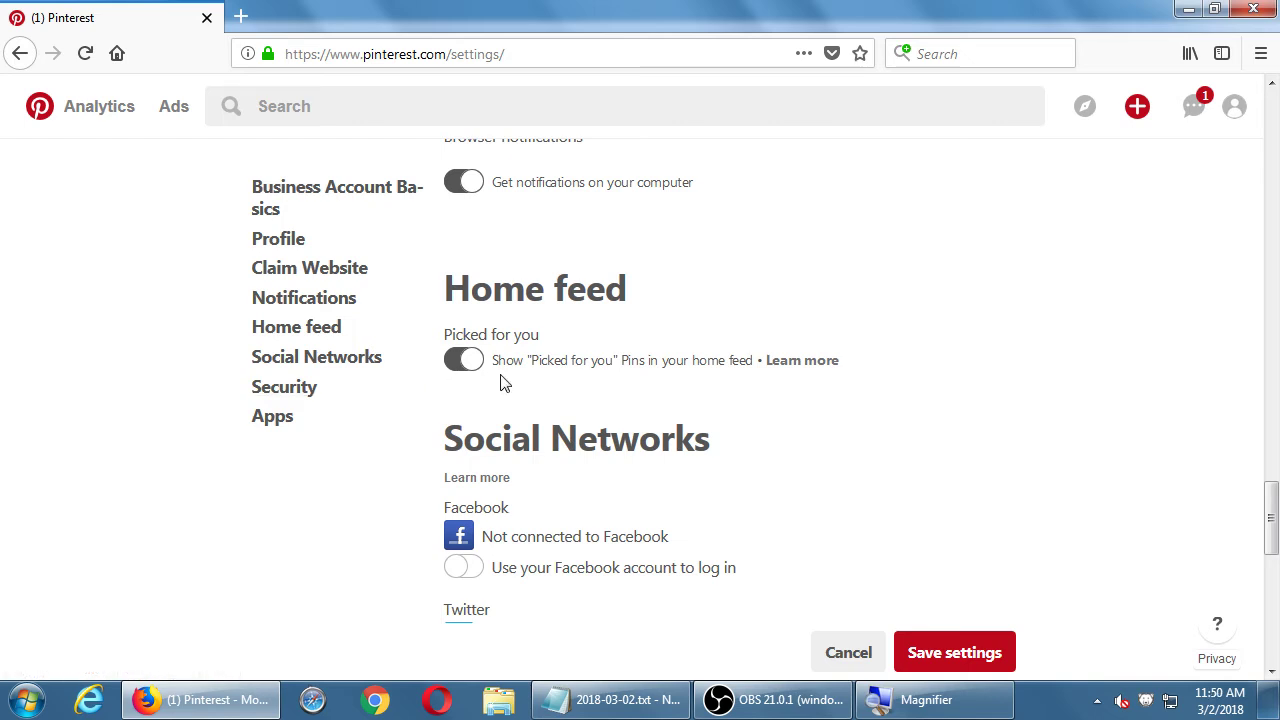
Step: Switch to the 2018-03-02.txt notes in Notepad and start a new note: By showing "Picked for you" or following other Profiles/Pages/Boards
left_click(606, 714)
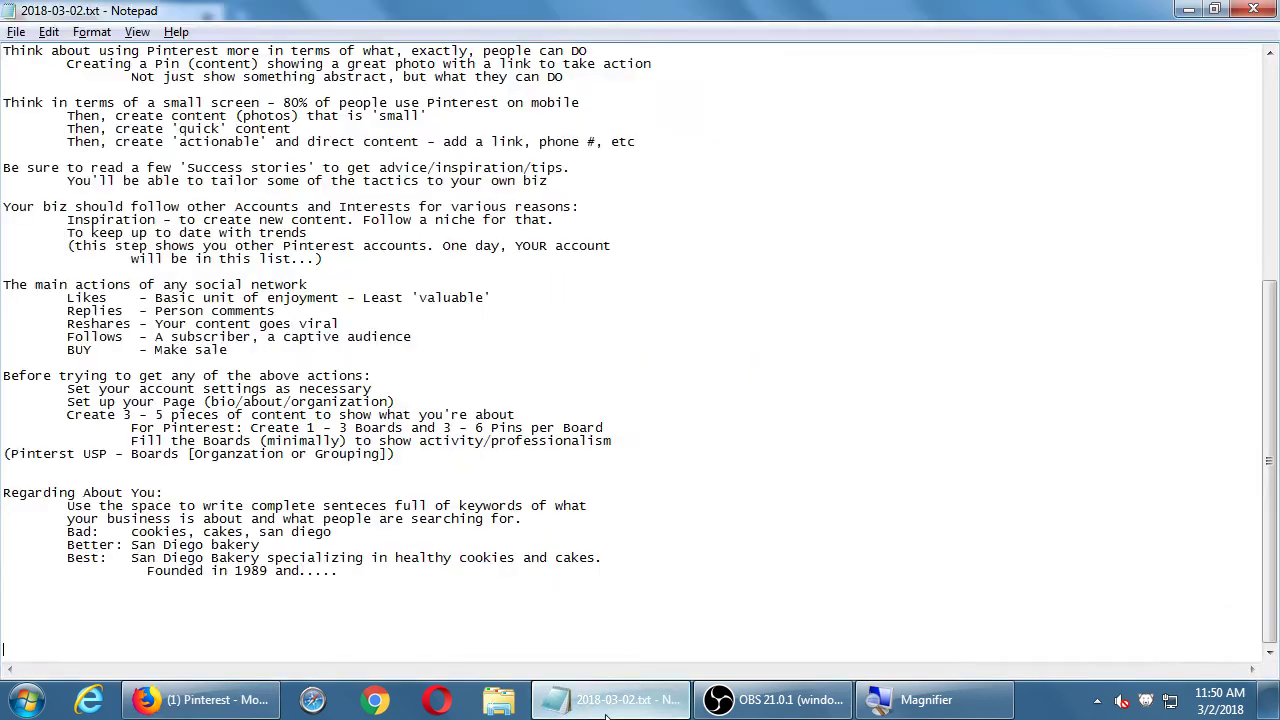
key("super+plus")
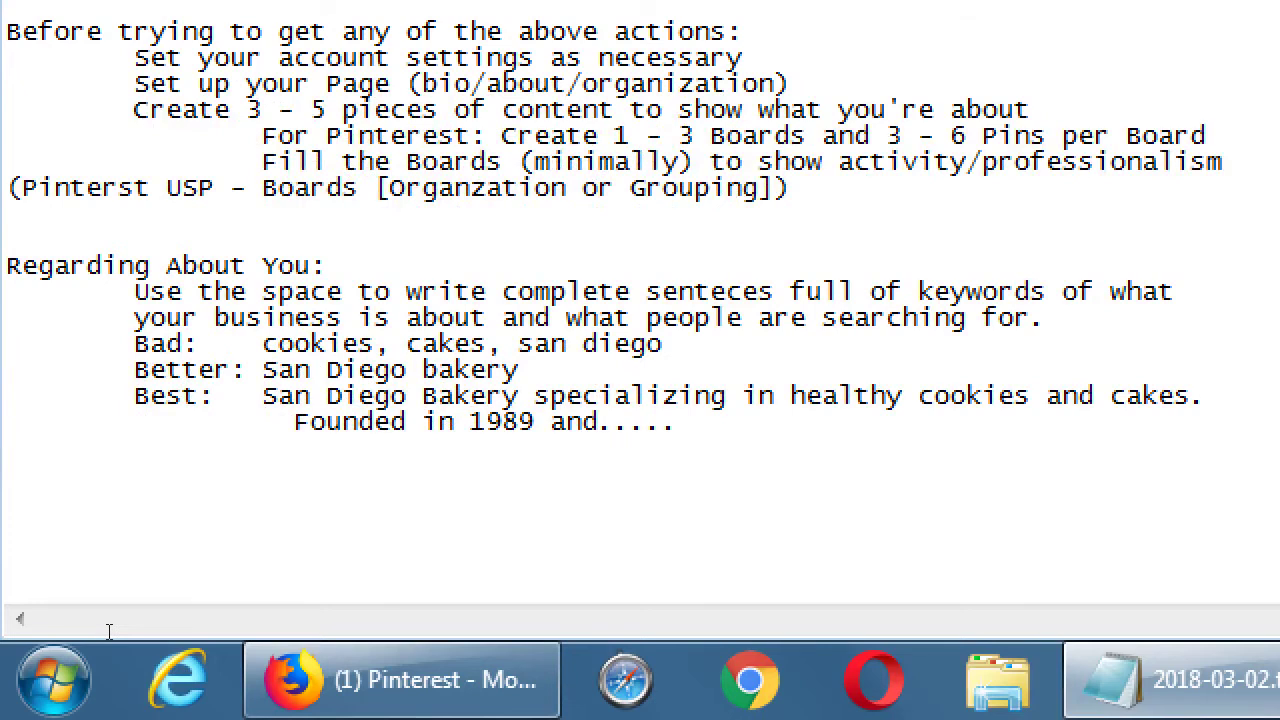
key("Up")
key("Up")
type("By")
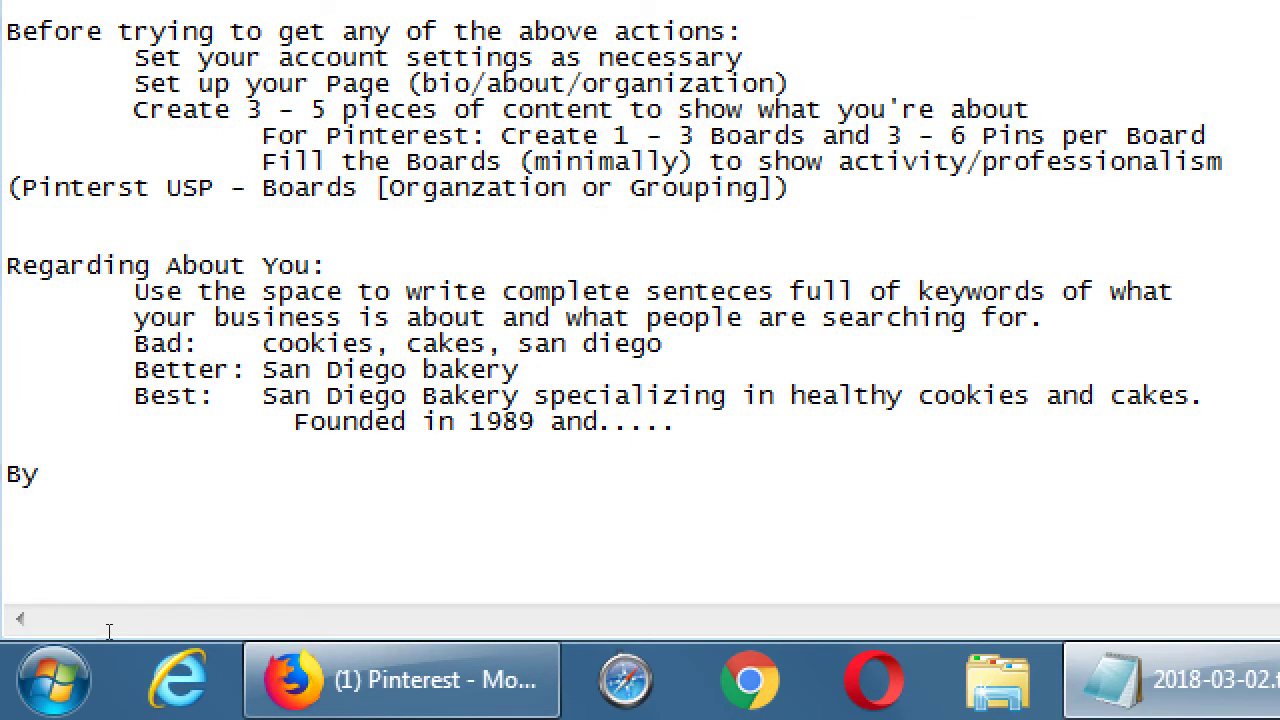
key("alt+Tab")
key("alt+Tab")
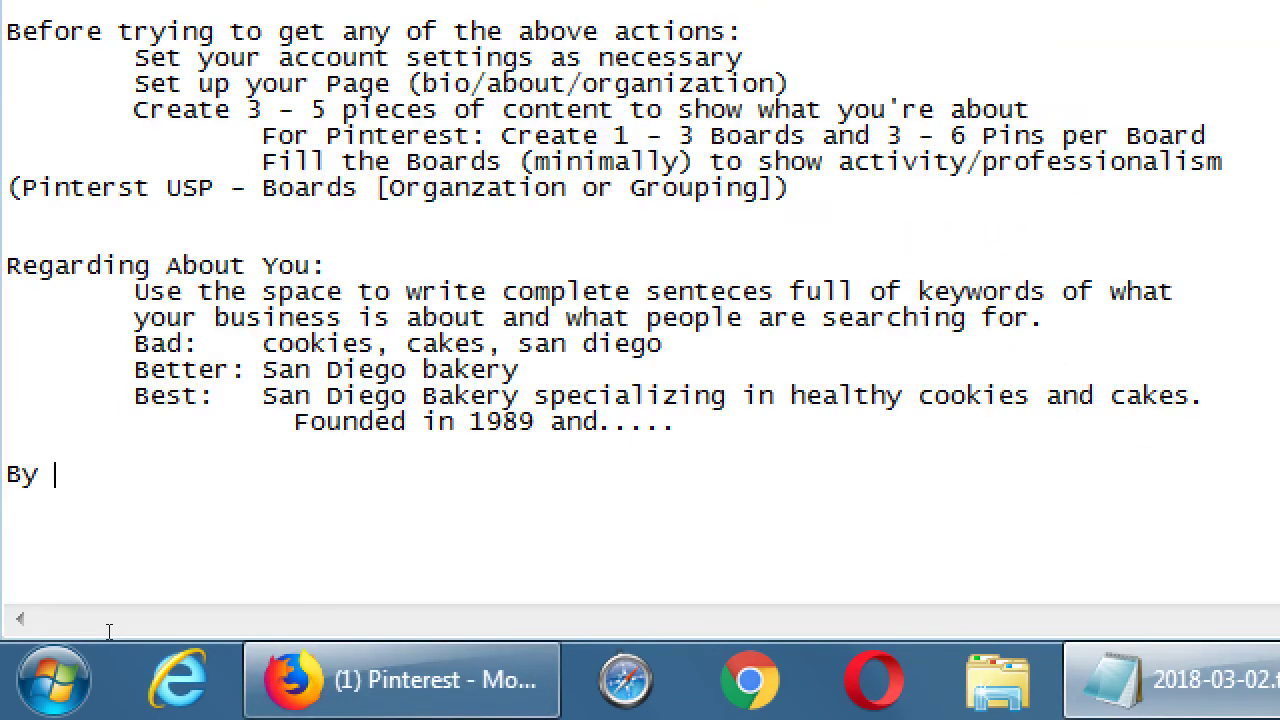
type("showing \"Pick")
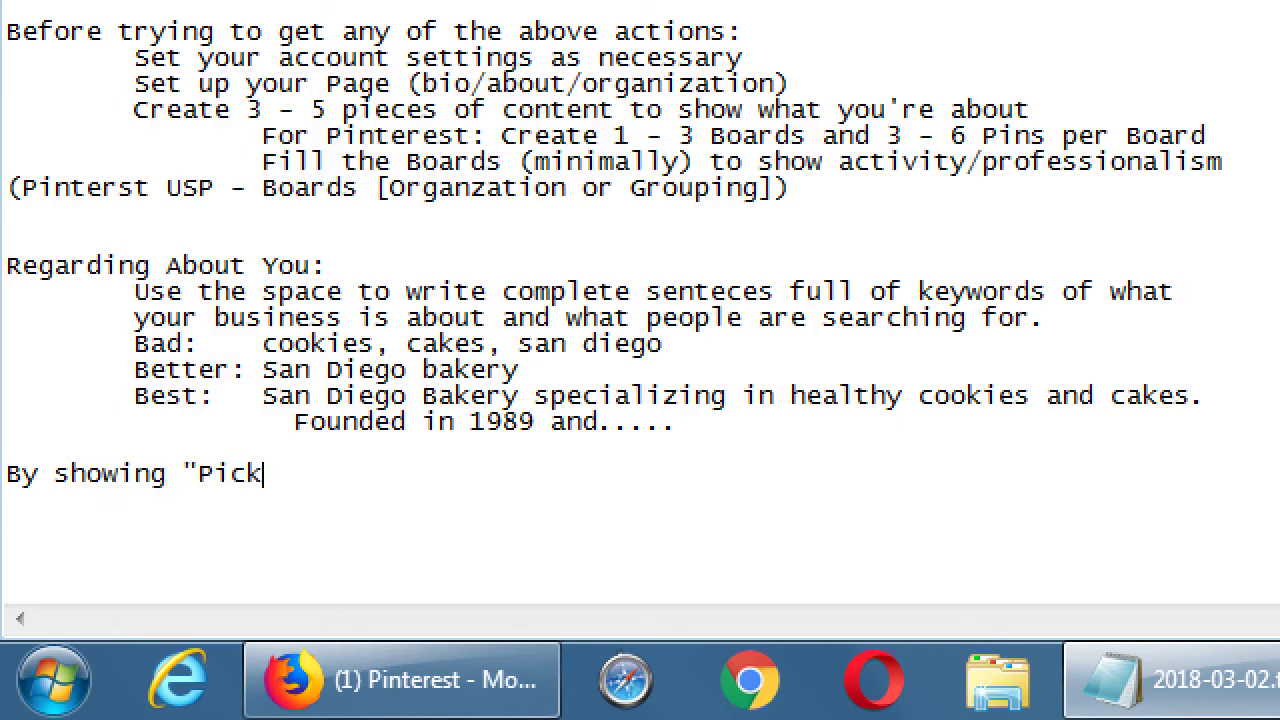
type("ed for you\" o")
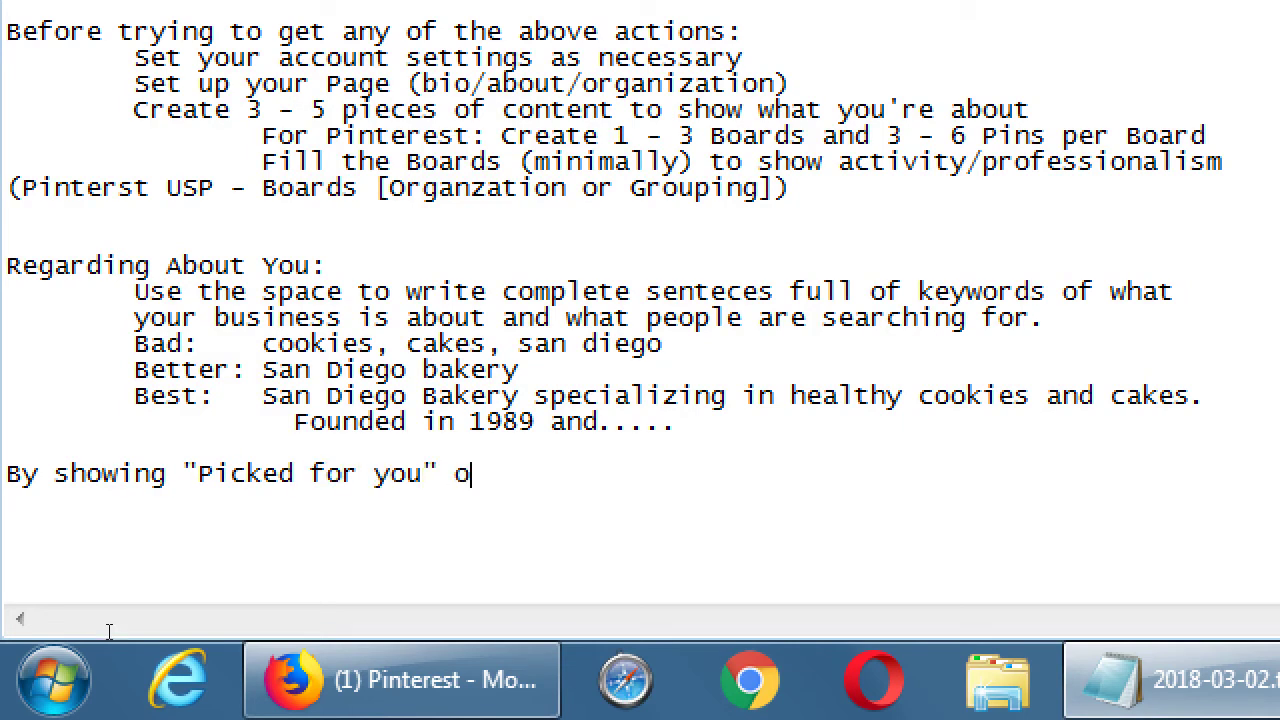
type("r following other account/")
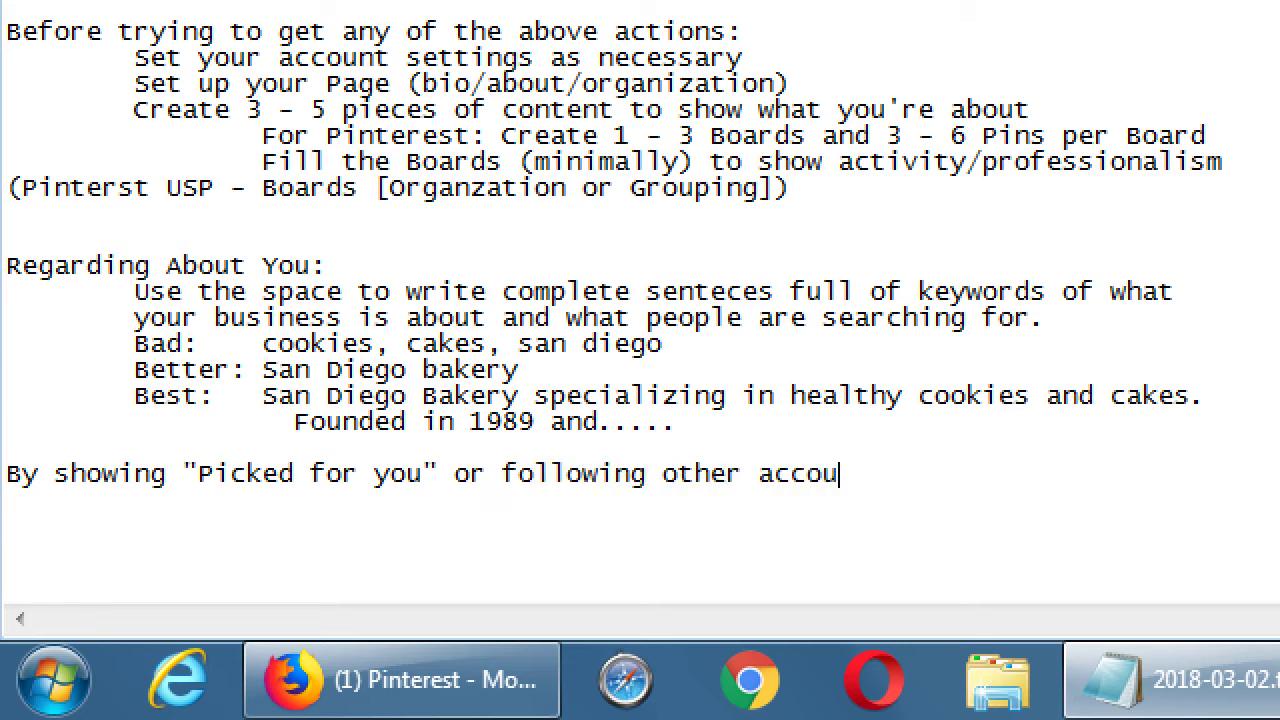
key("BackSpace")
key("BackSpace")
key("BackSpace")
key("BackSpace")
key("BackSpace")
key("BackSpace")
key("BackSpace")
key("BackSpace")
type("Profiles/page")
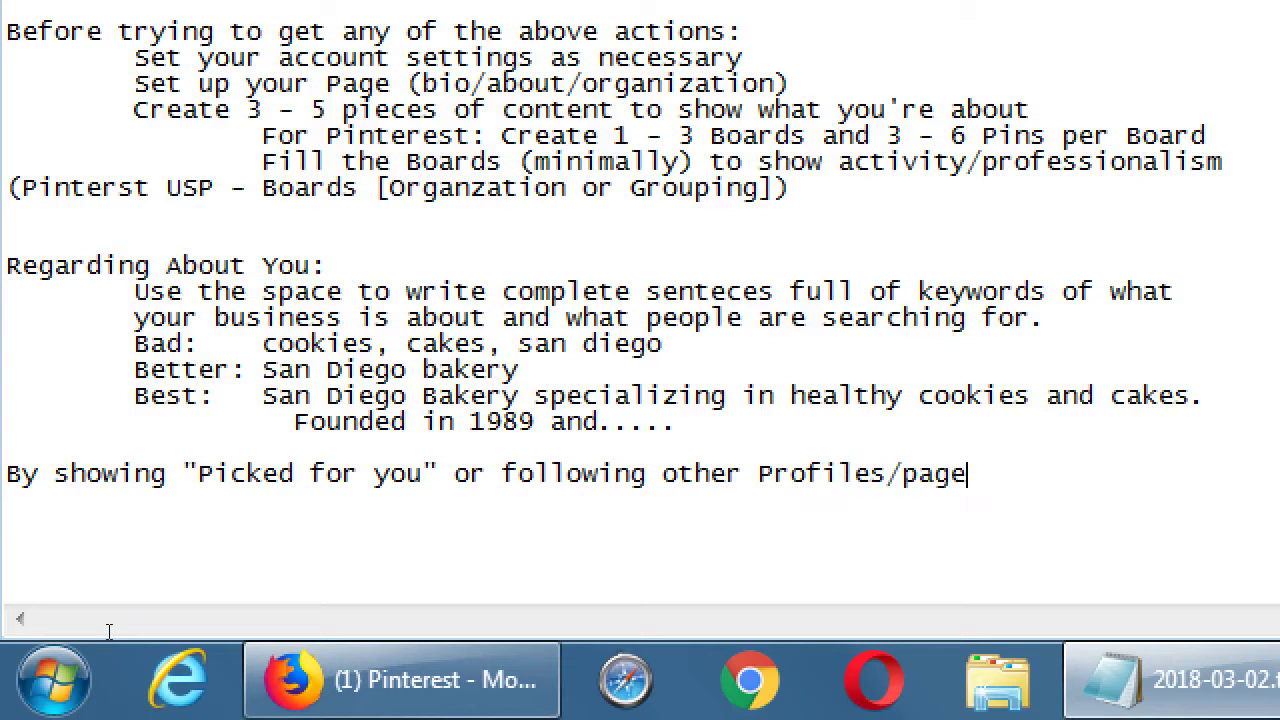
key("BackSpace")
key("BackSpace")
key("BackSpace")
key("BackSpace")
type("Pages/Boards")
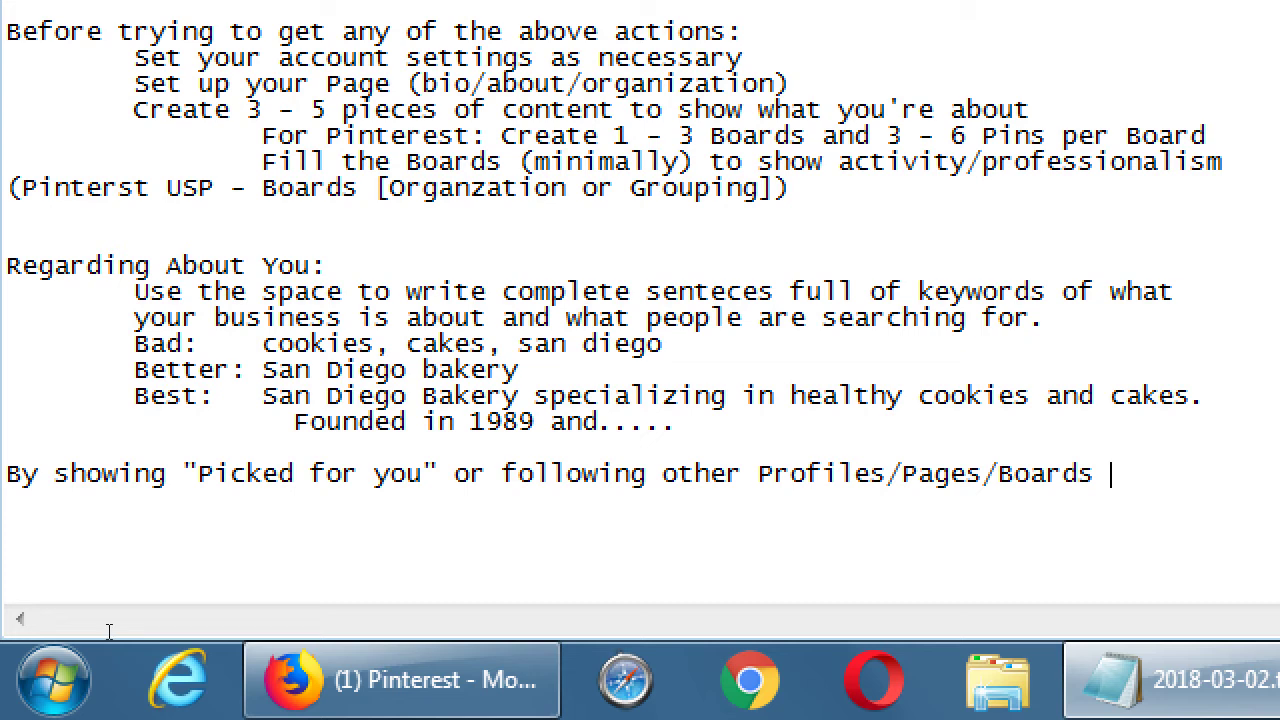
Step: Continue the note with "you can get" and an indented line "Inspiration and do Competitor Analysis", highlighting "Competitor Analysis"
type("you can get")
key("Return")
key("Tab")
type("in")
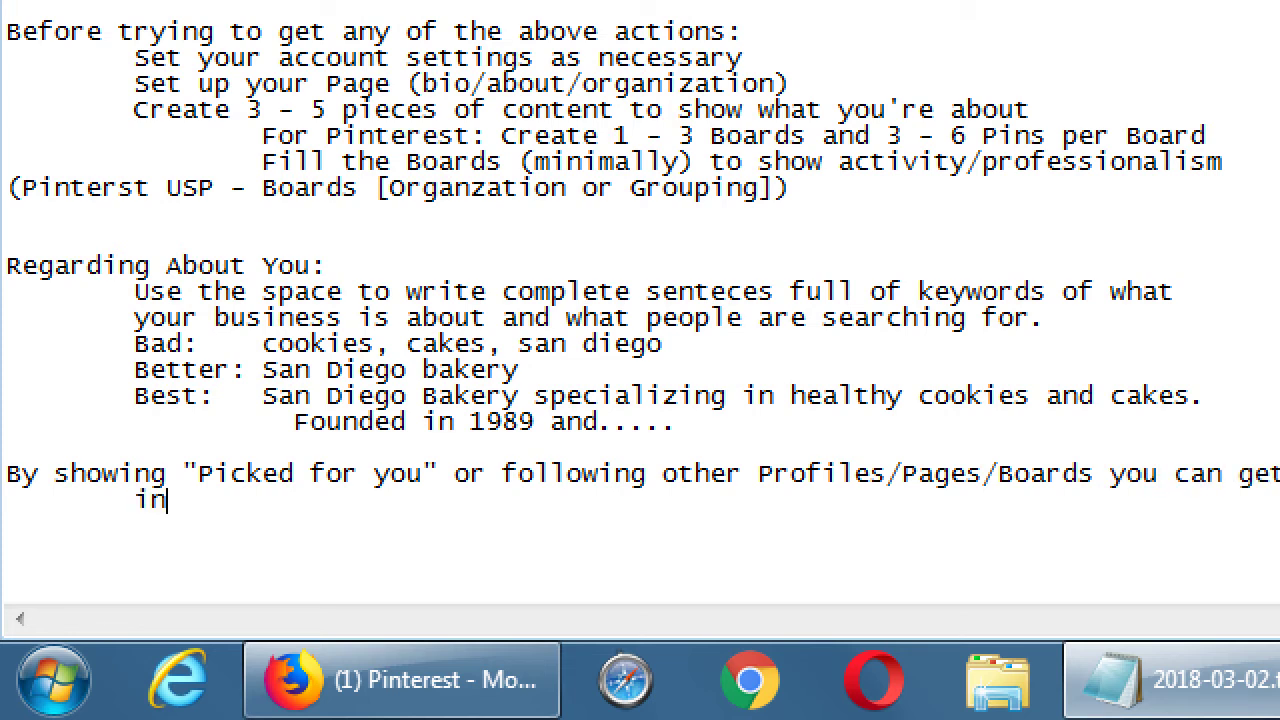
key("BackSpace")
key("BackSpace")
type("Inspiration a")
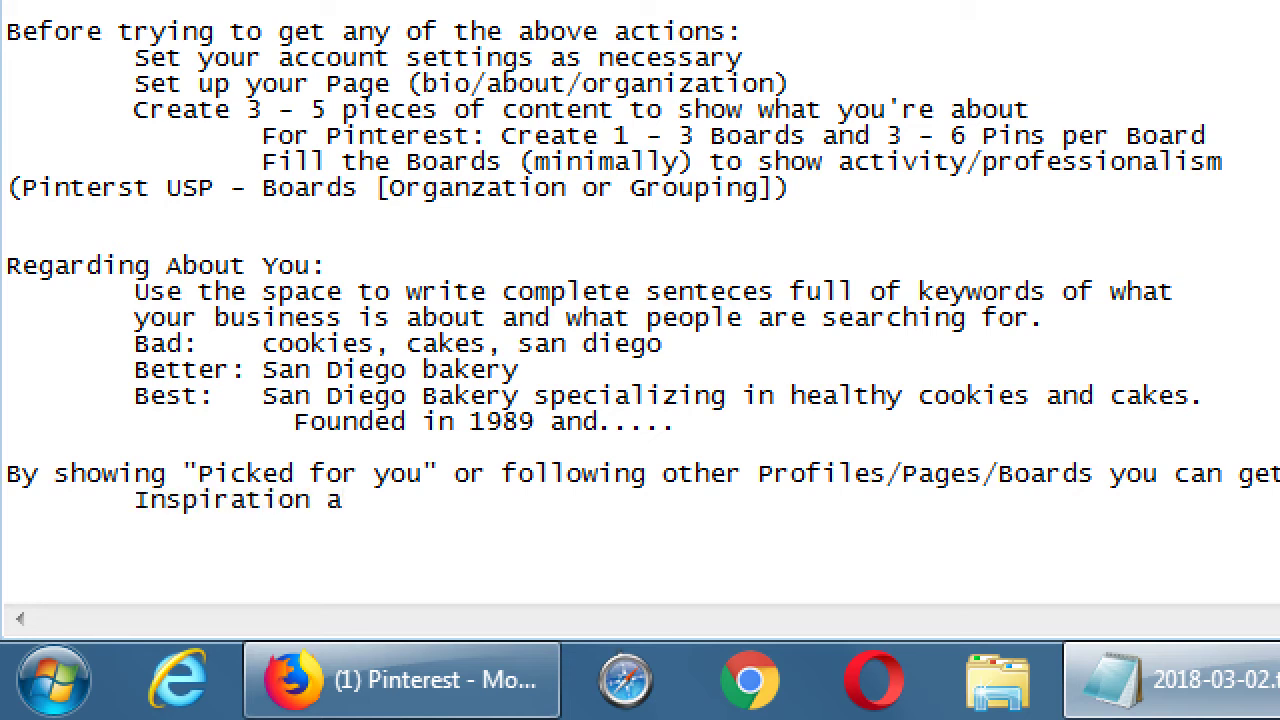
type("nd do Compte")
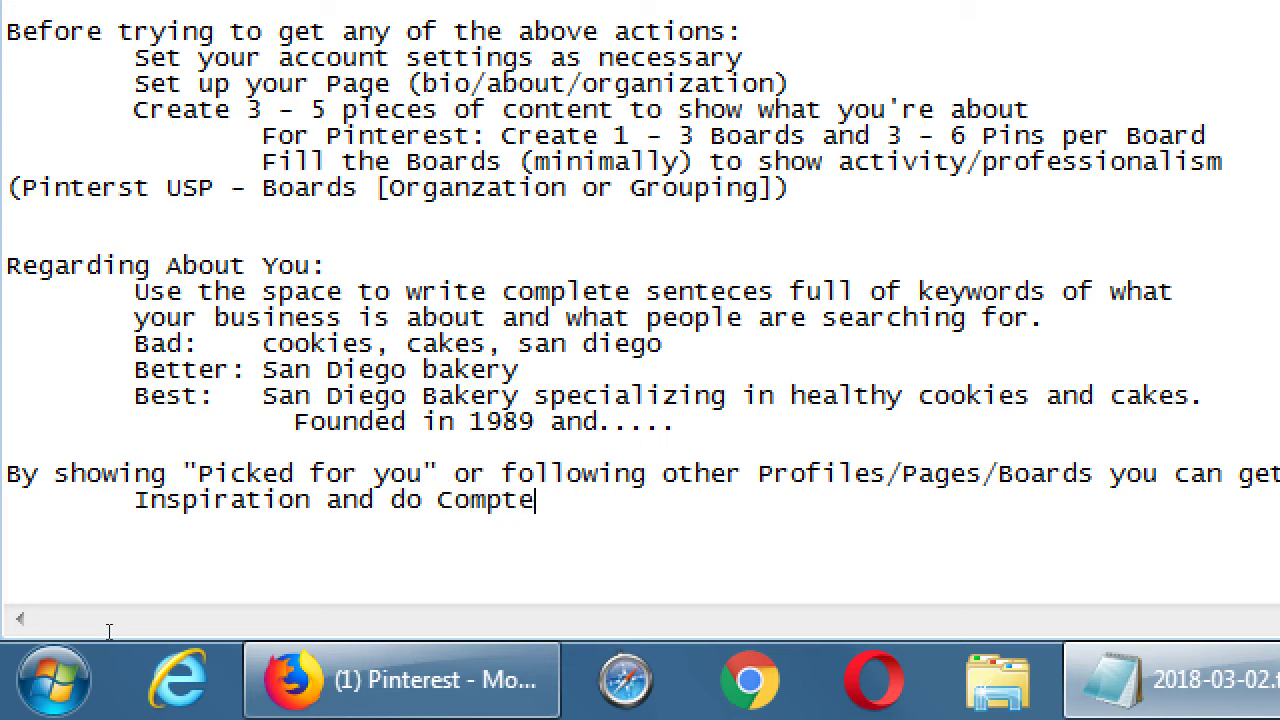
key("BackSpace")
key("BackSpace")
type("etitor Analysis")
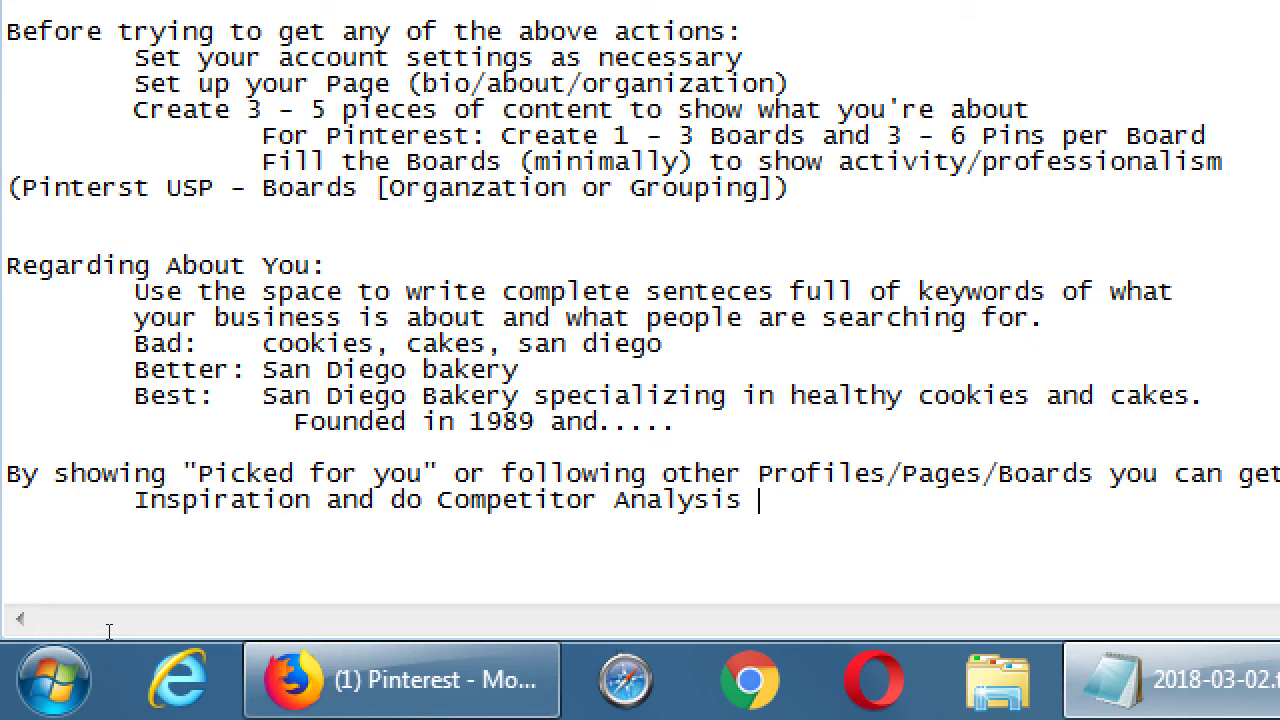
key("ctrl+shift+Left")
key("ctrl+shift+Left")
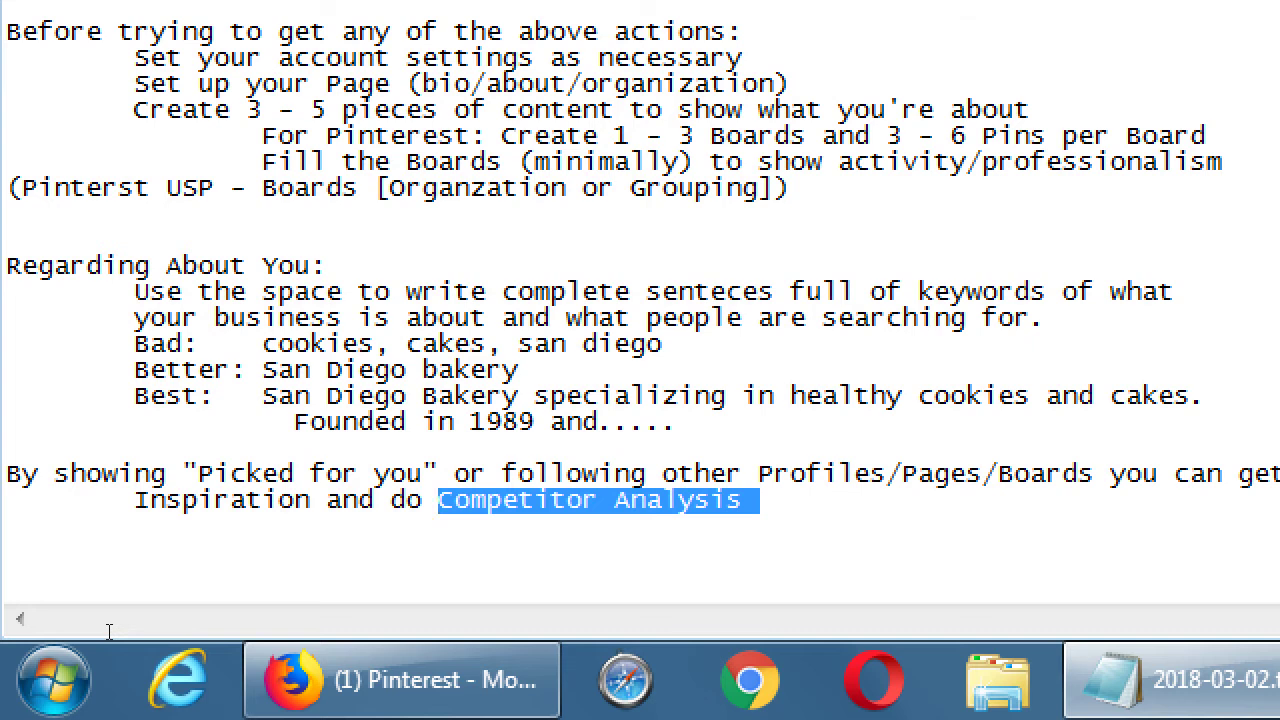
Step: Leave spare blank lines below the Competitor Analysis line and begin a deeper-indented line directly beneath it: Competitor Analysis is
key("End")
key("Return")
key("Return")
key("Return")
key("Return")
key("Return")
key("Up")
key("Up")
key("Up")
key("Up")
key("Tab")
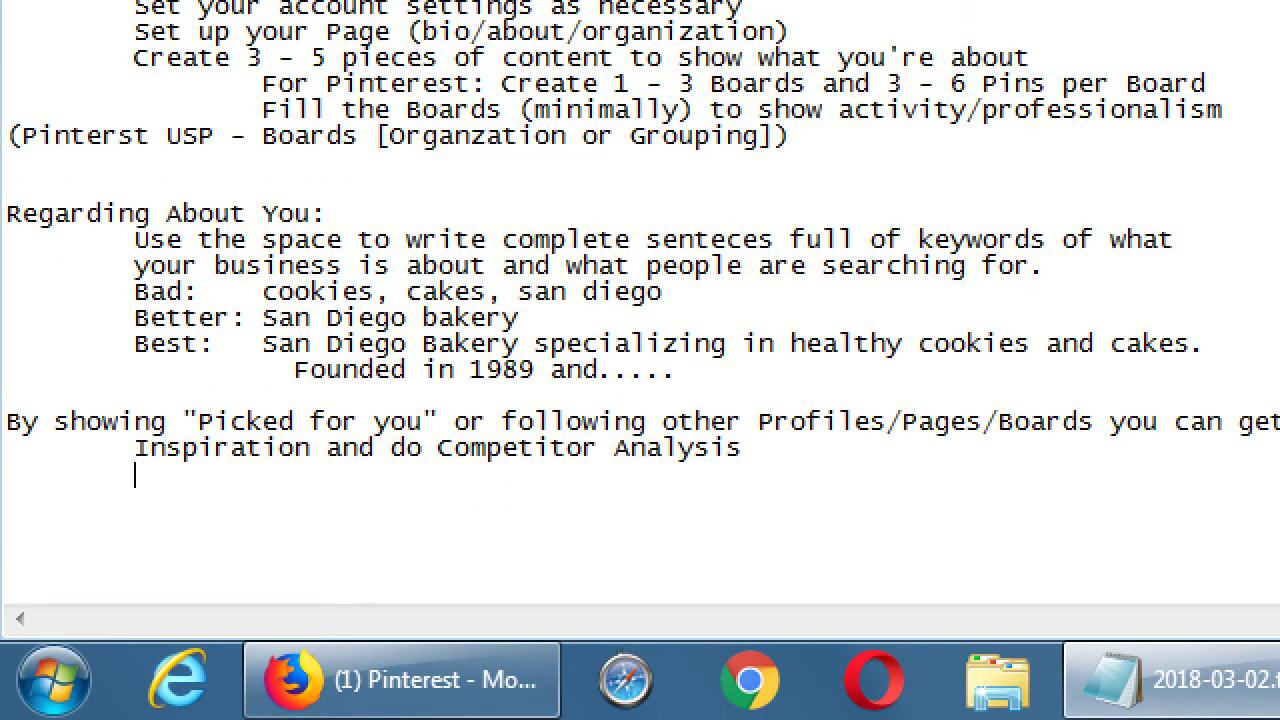
key("Tab")
type("Compt")
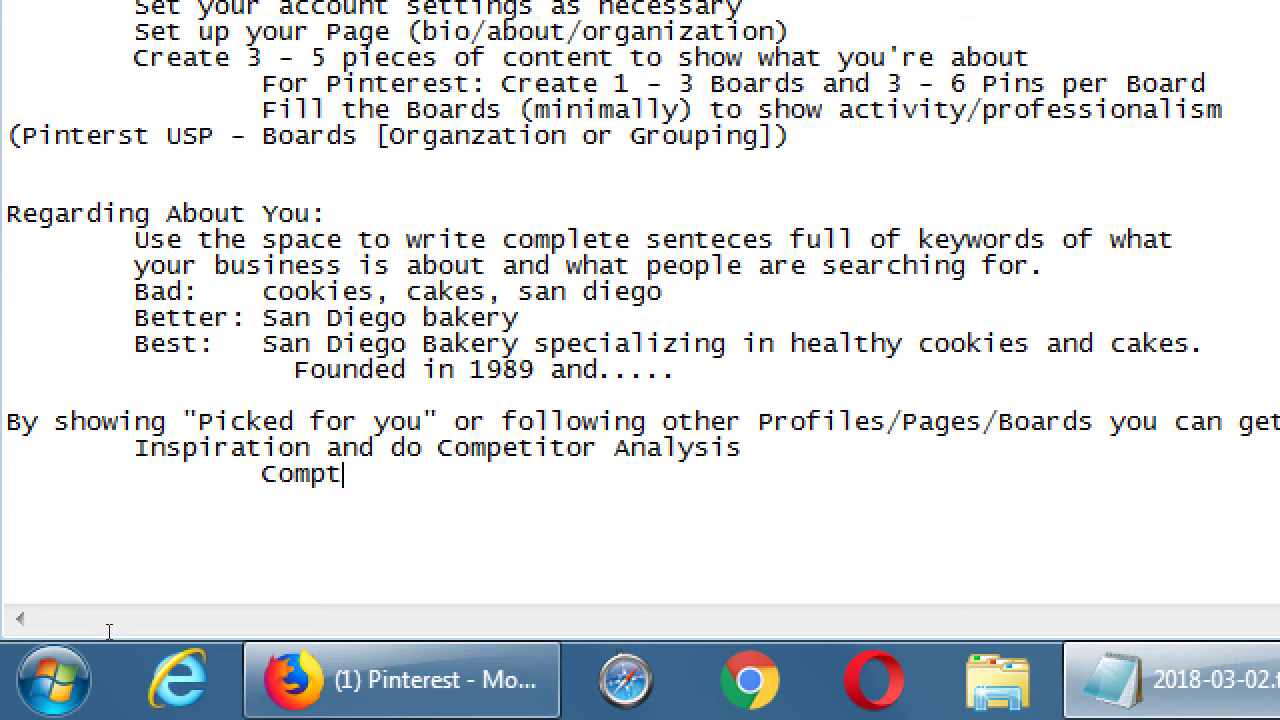
key("BackSpace")
type("etitor An")
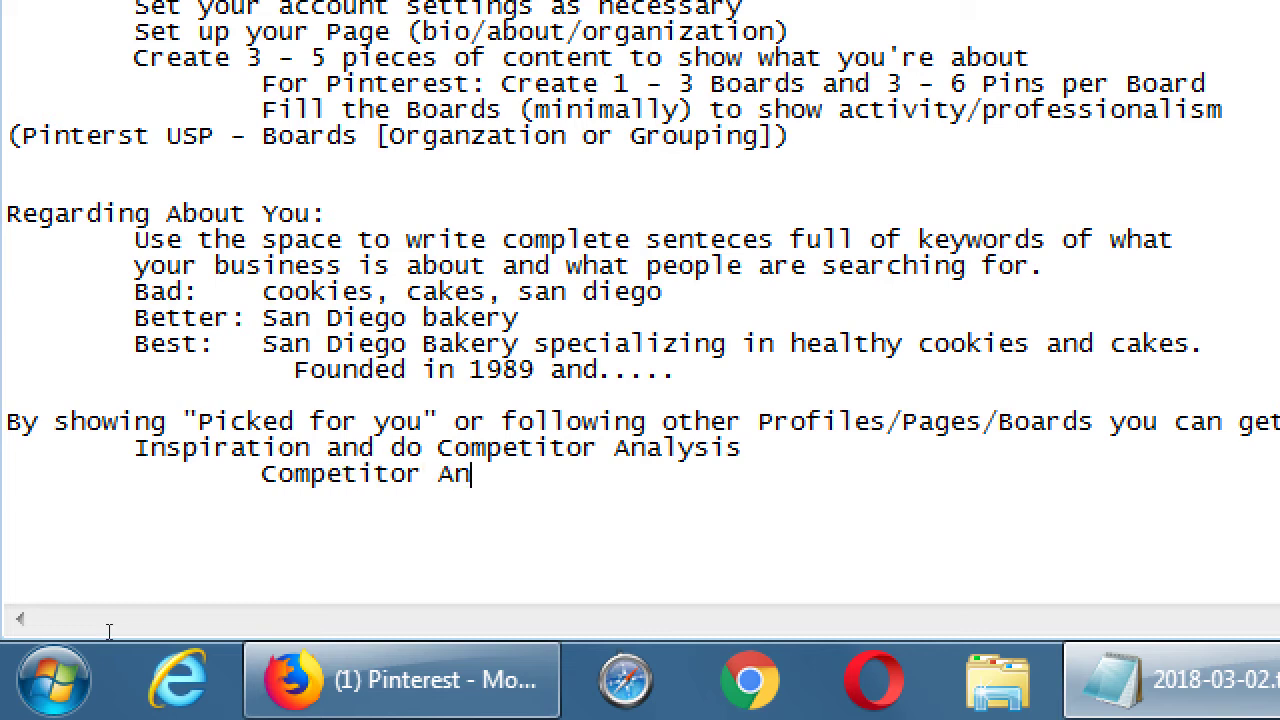
type("alysis is")
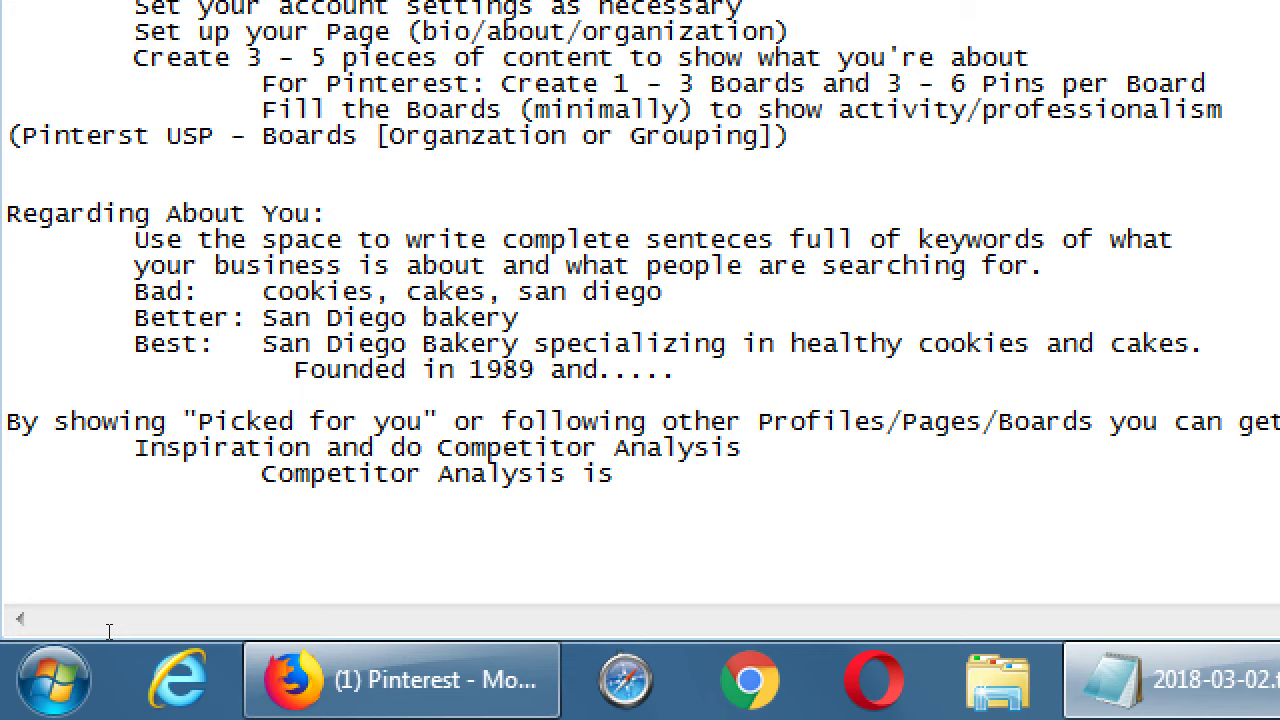
Step: Complete the Competitor Analysis definition line with "'spying' on the competition"
type(" 'spy")
key("BackSpace")
key("BackSpace")
key("BackSpace")
type("'spying' on the co")
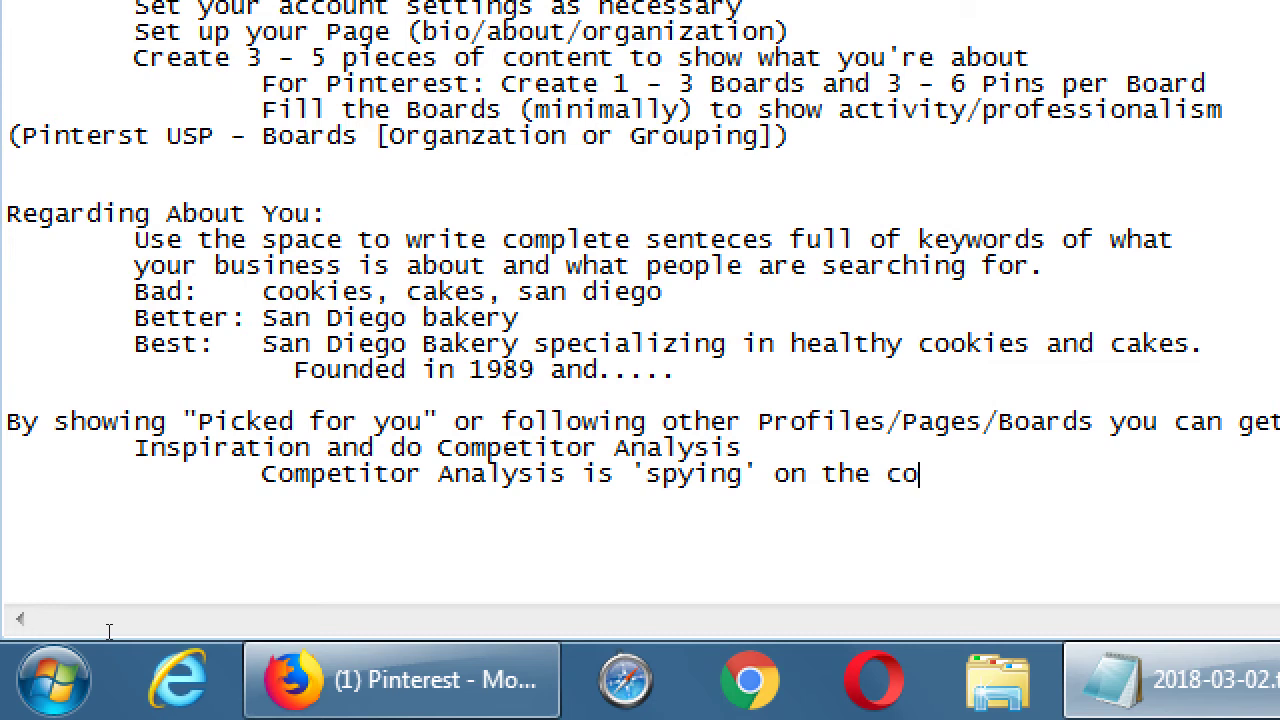
type("mpettio")
key("BackSpace")
key("BackSpace")
key("BackSpace")
type("ition")
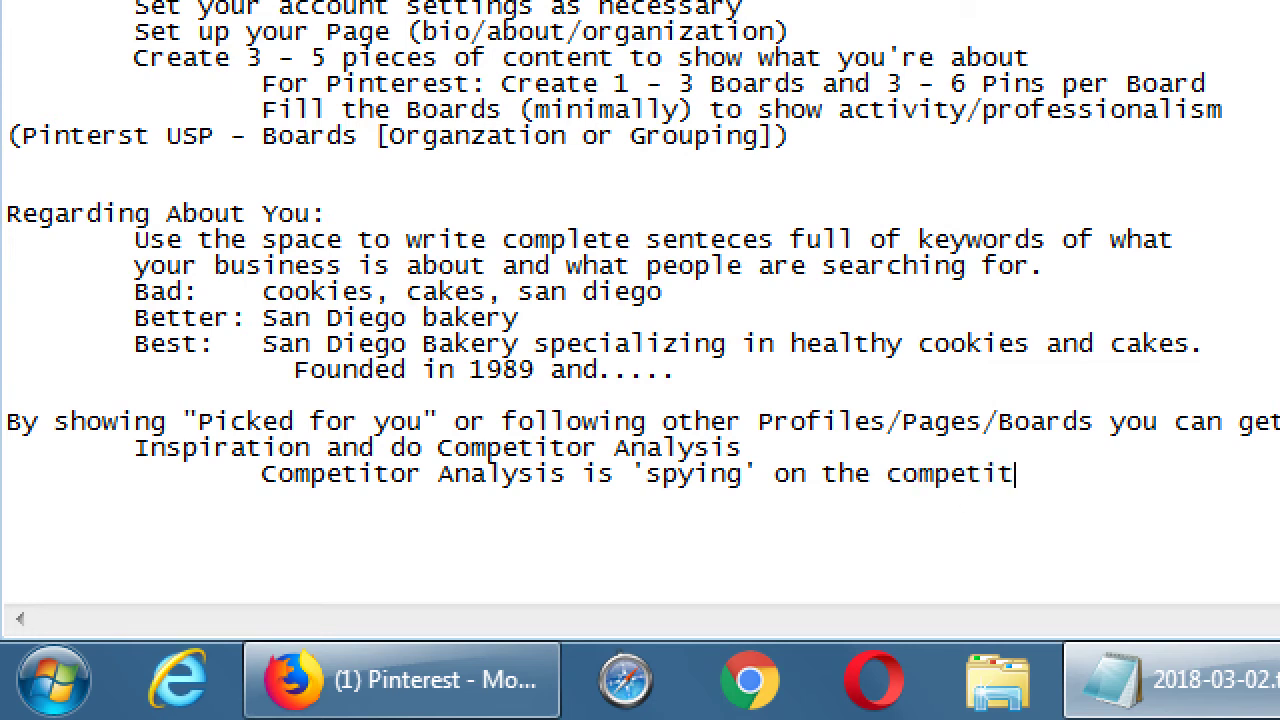
Step: Add a line indented three levels beneath the definition: or observing what they do (how often they pin,
key("Return")
key("Tab")
key("Tab")
key("Tab")
type("or ob")
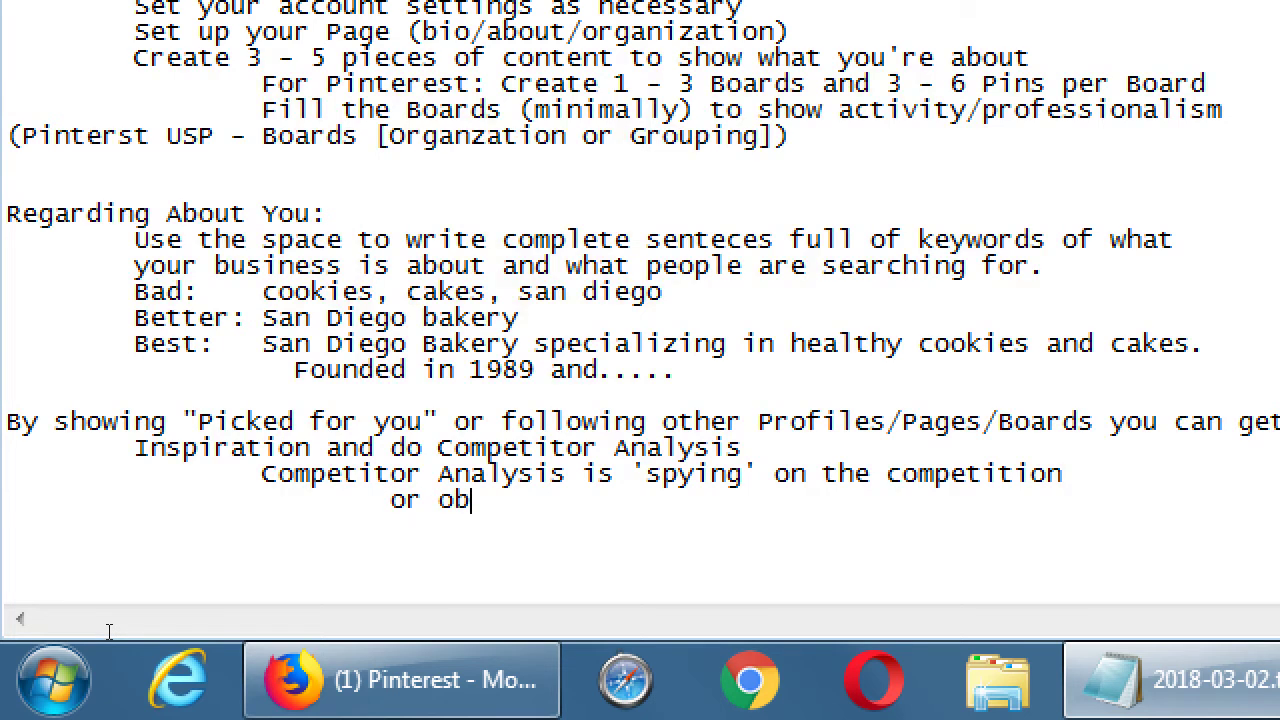
type("serving what they di")
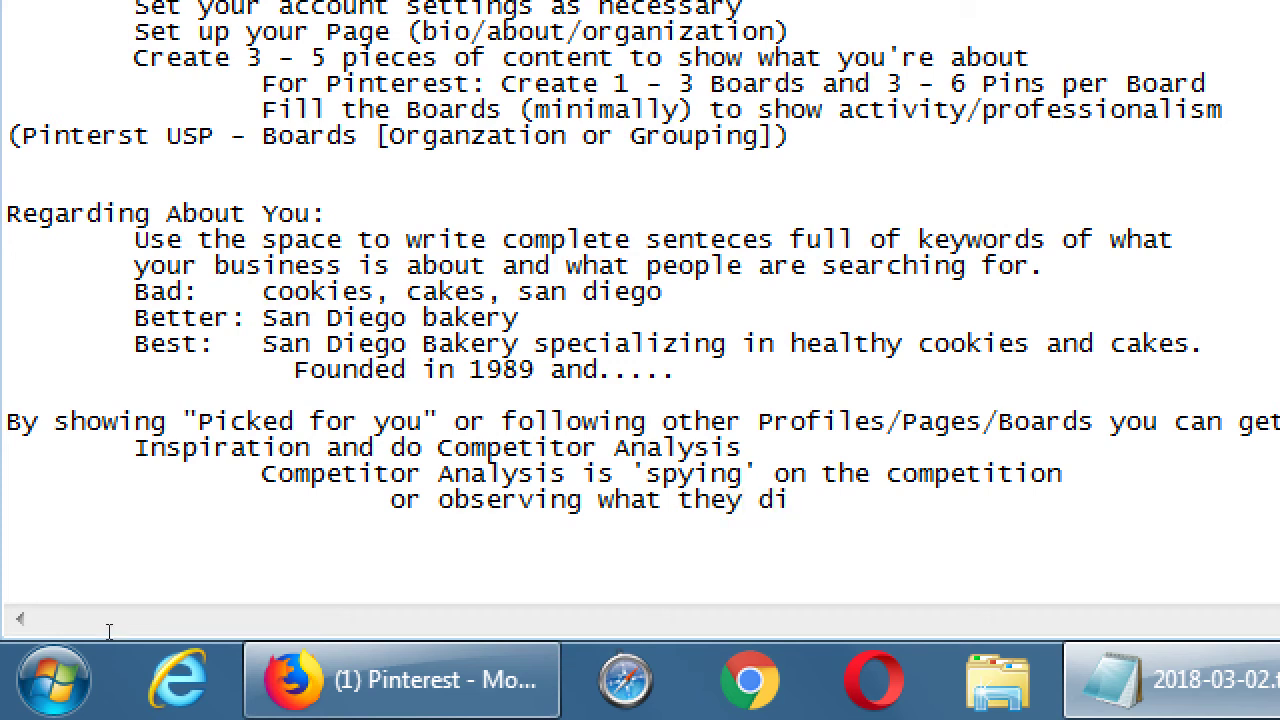
key("BackSpace")
type("o (how ho")
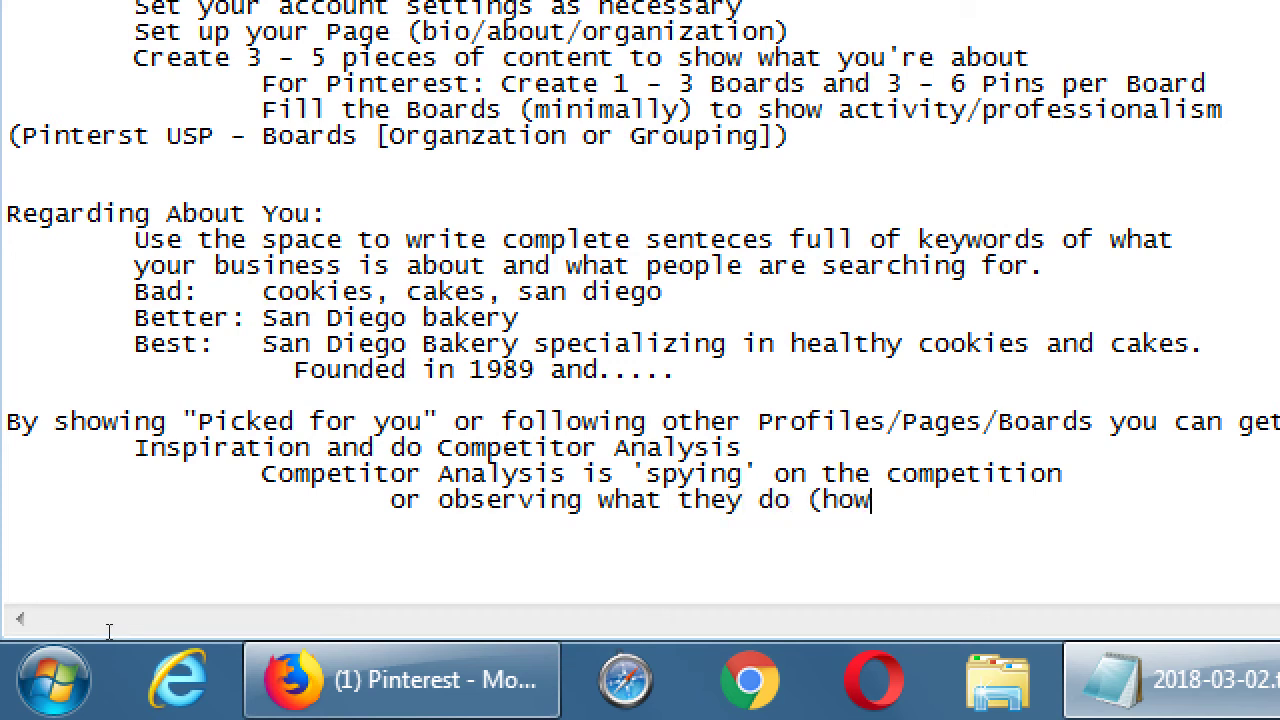
key("BackSpace")
key("BackSpace")
type("often they pic")
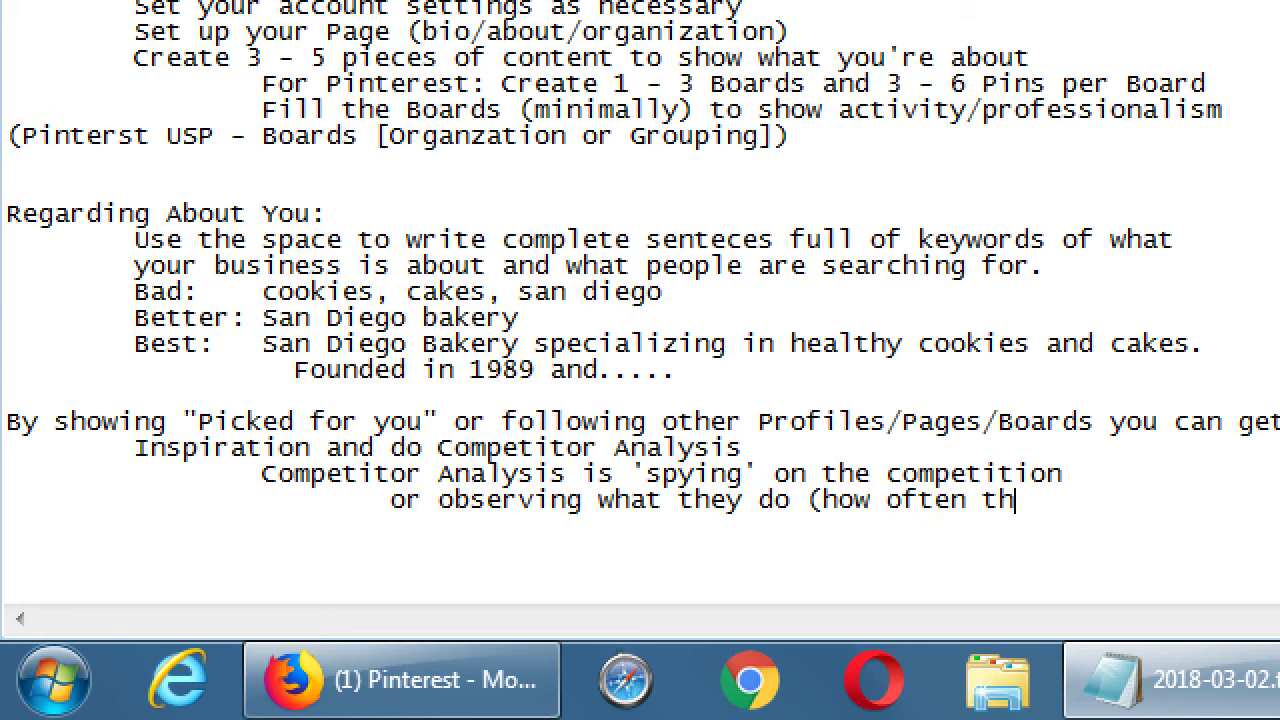
key("BackSpace")
type("n,")
Step: Add a line indented four levels to the parenthetical list: what type of content they share,
key("Return")
key("Tab")
key("Tab")
key("Tab")
key("Tab")
type("what type s")
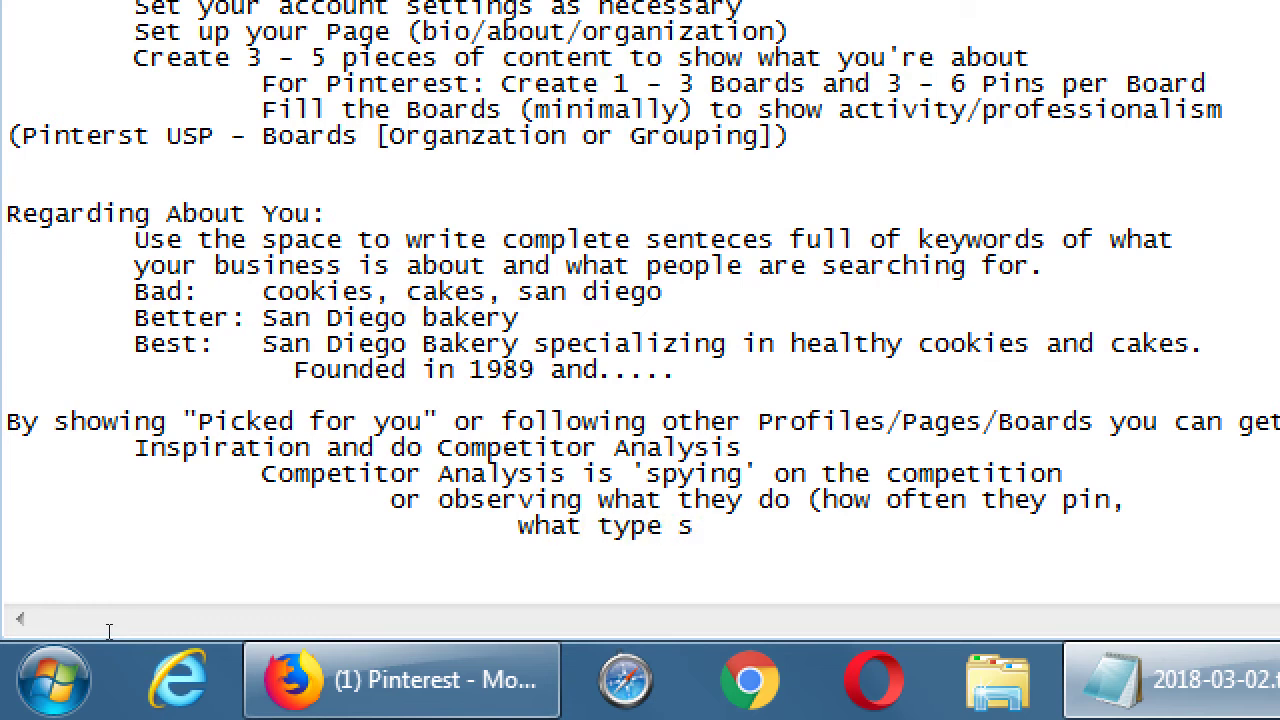
key("BackSpace")
type("of content they share,")
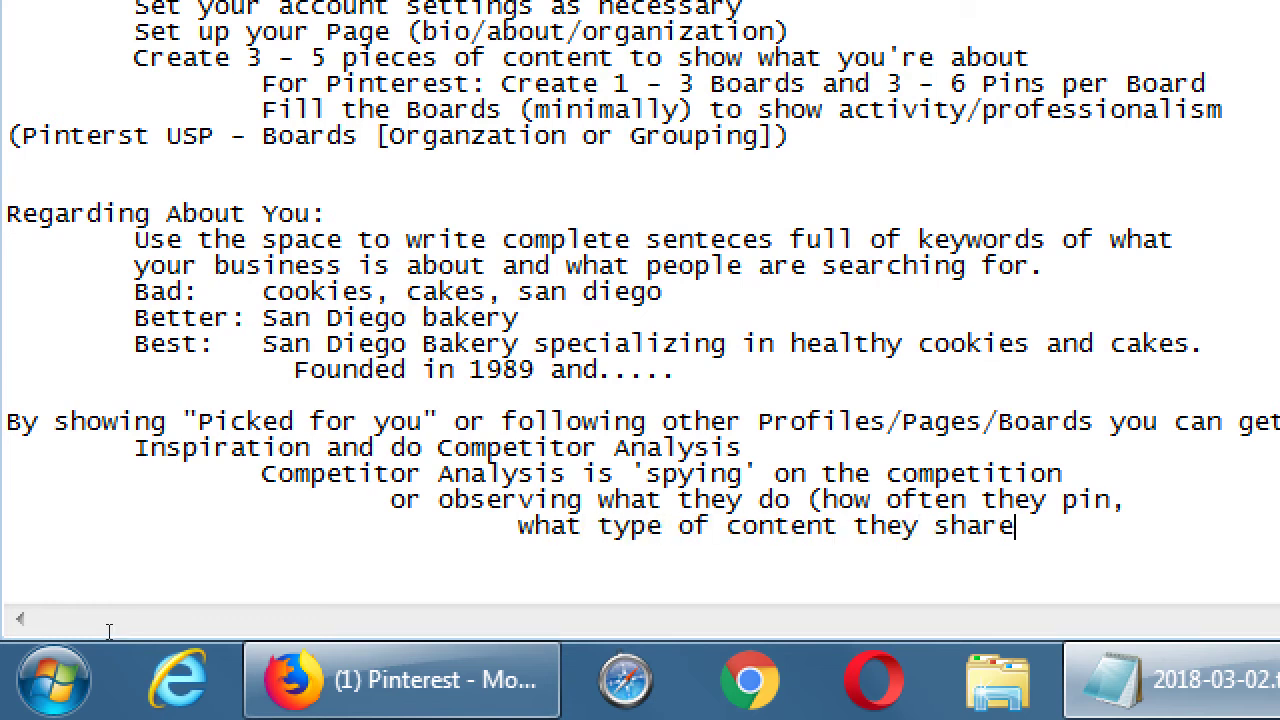
Step: Close the parenthetical list with another line at four indents: what verbiage they use)
key("Return")
key("Tab")
key("Tab")
key("Tab")
key("Tab")
key("Tab")
key("BackSpace")
type("what verbiag")
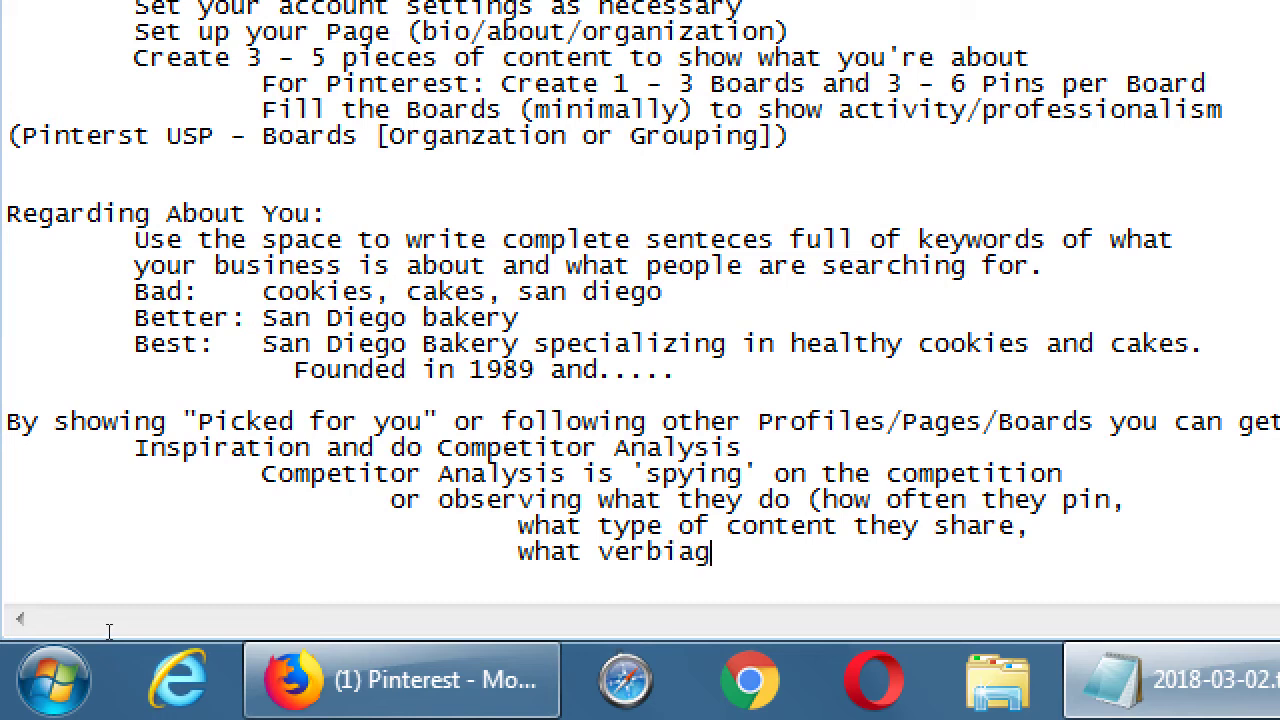
type("e they use")
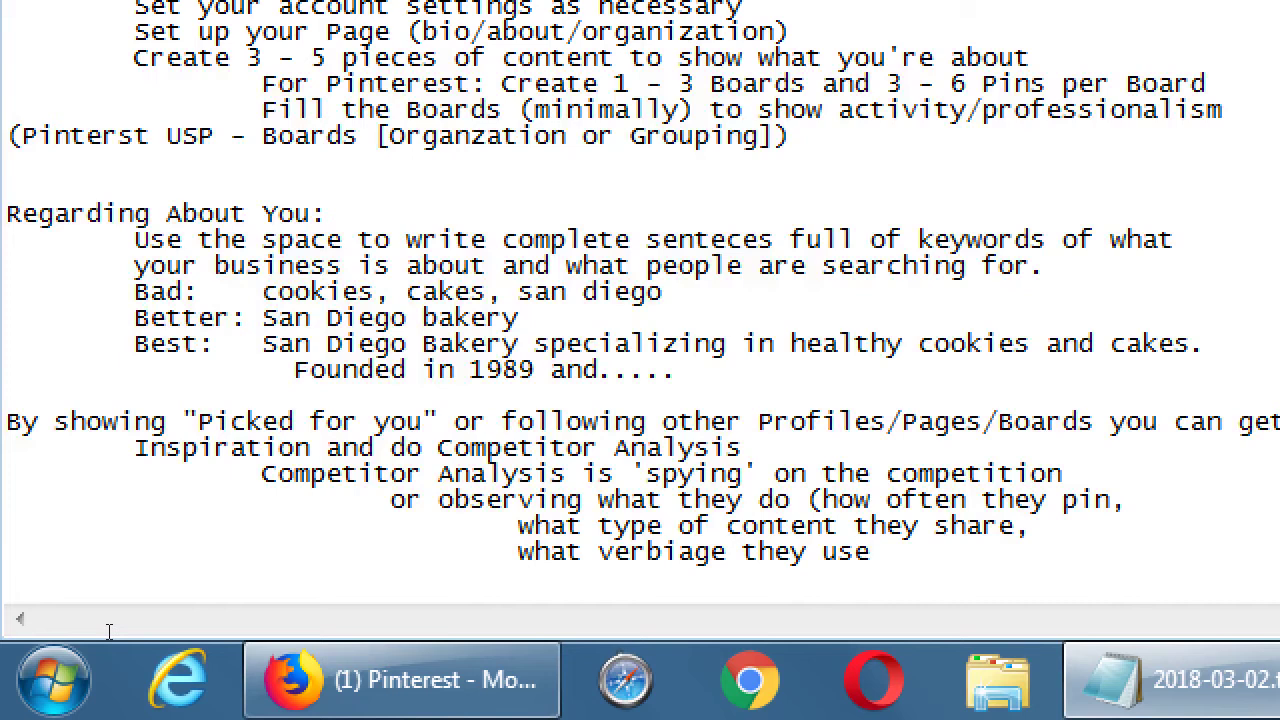
type(")")
Step: Add a line indented three levels below the list: No alert is given to them if you don't Like/Follow
key("Return")
key("Tab")
key("Tab")
key("Tab")
type("No alert is given")
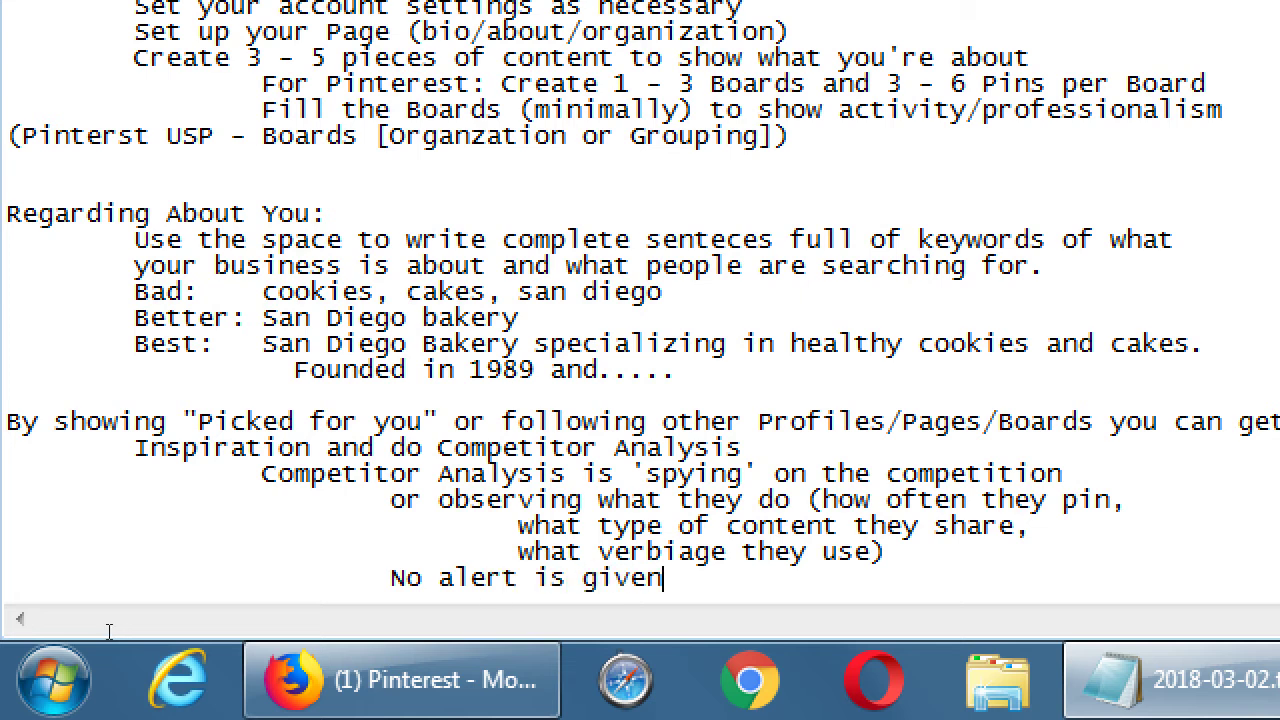
type(" the")
key("BackSpace")
key("BackSpace")
type("o them if you")
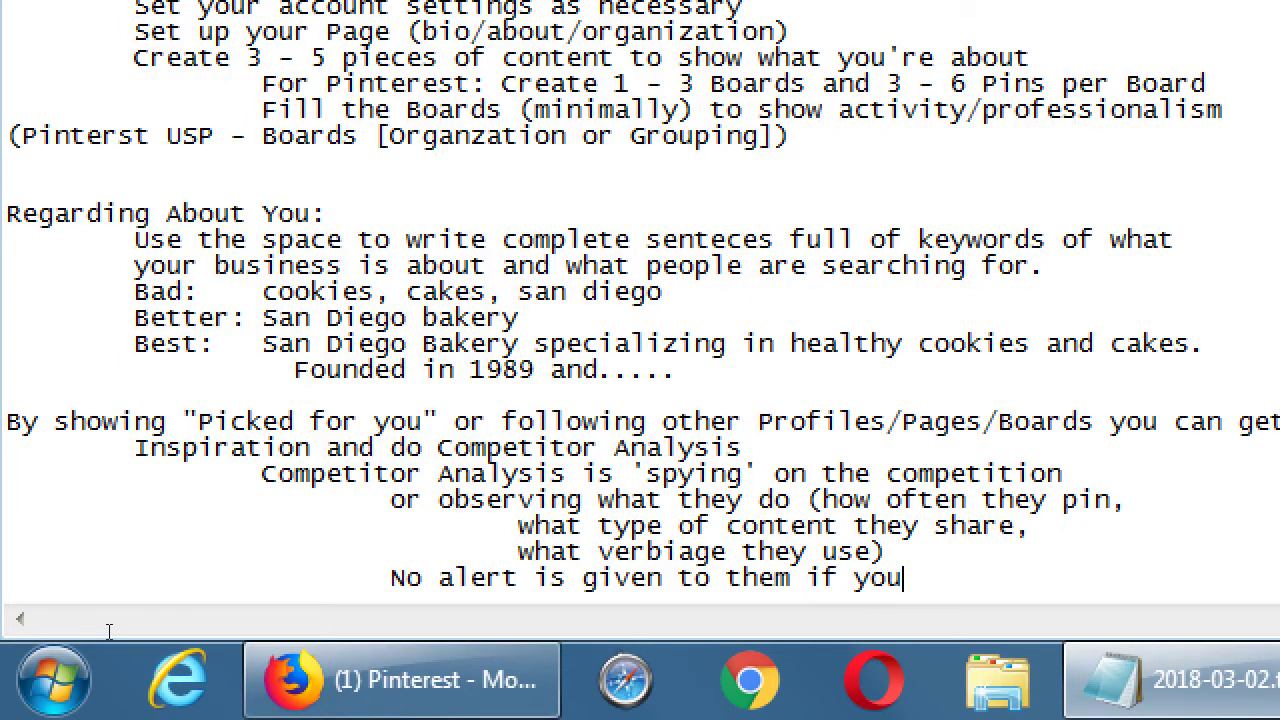
type(" don't Li")
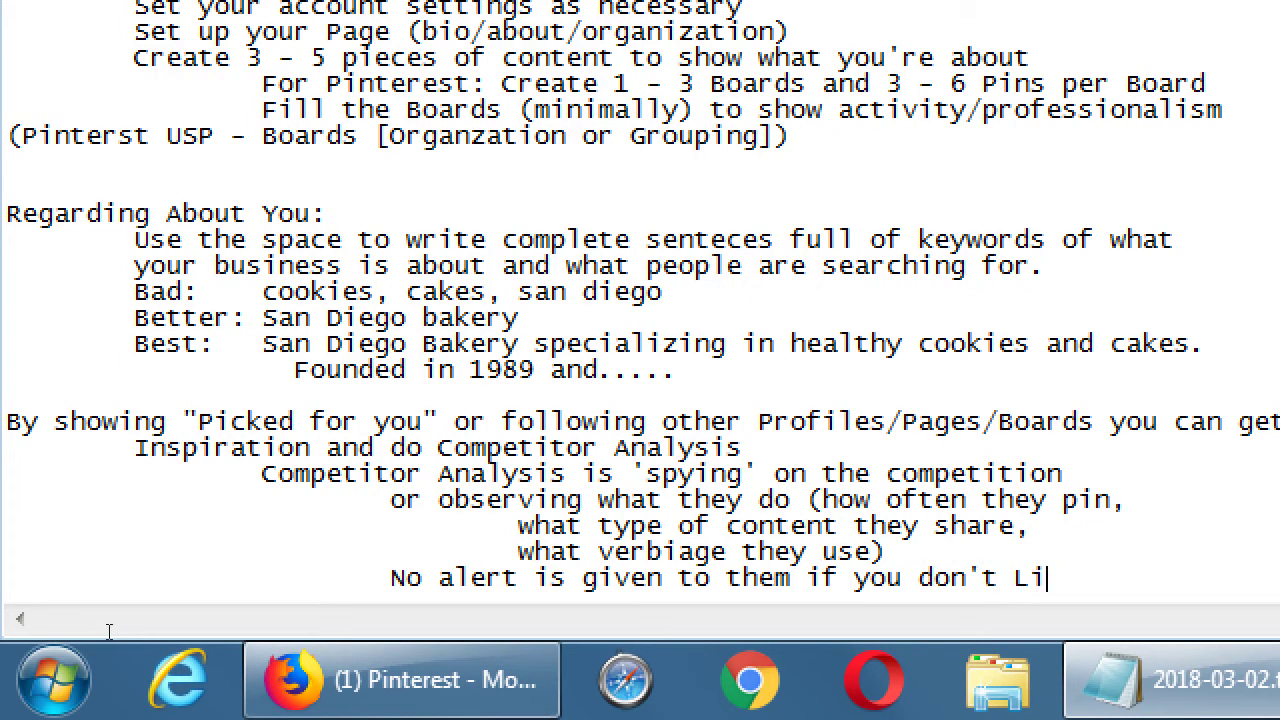
type("ke/Follow")
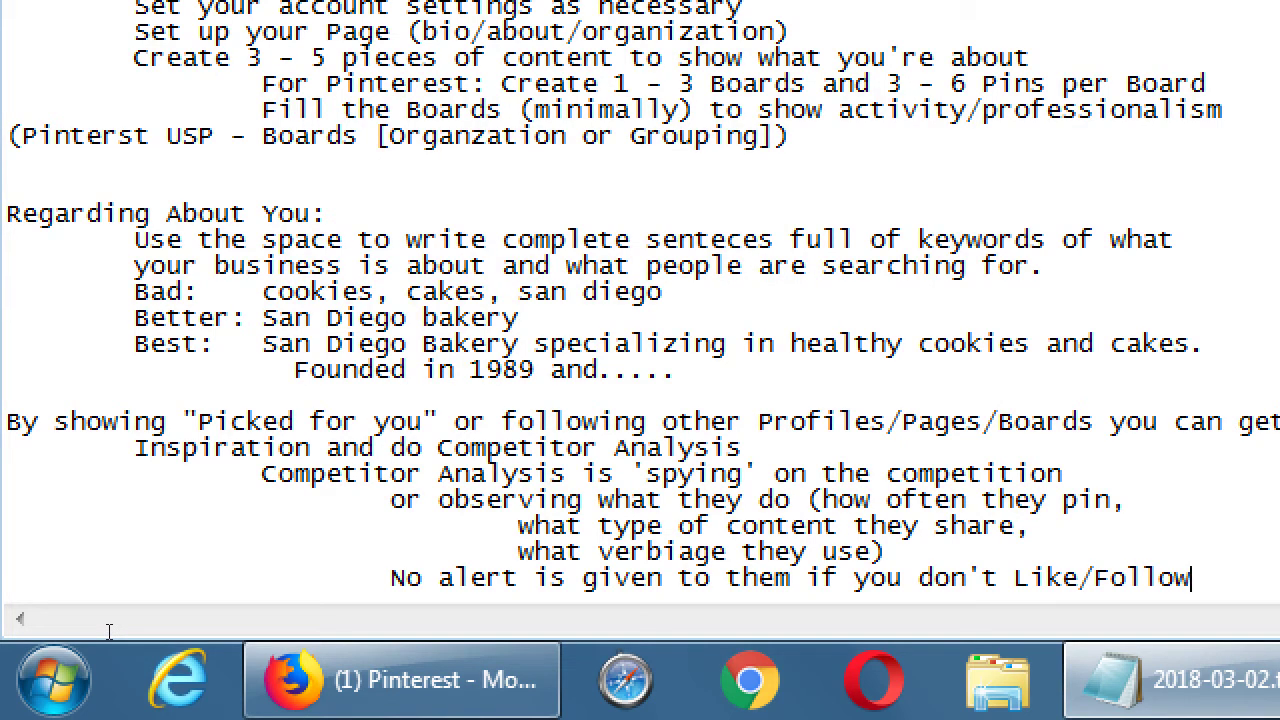
Step: Zoom the screen back out, switch to the Pinterest settings in Firefox, and review the Social Networks and Security sections
key("super+minus")
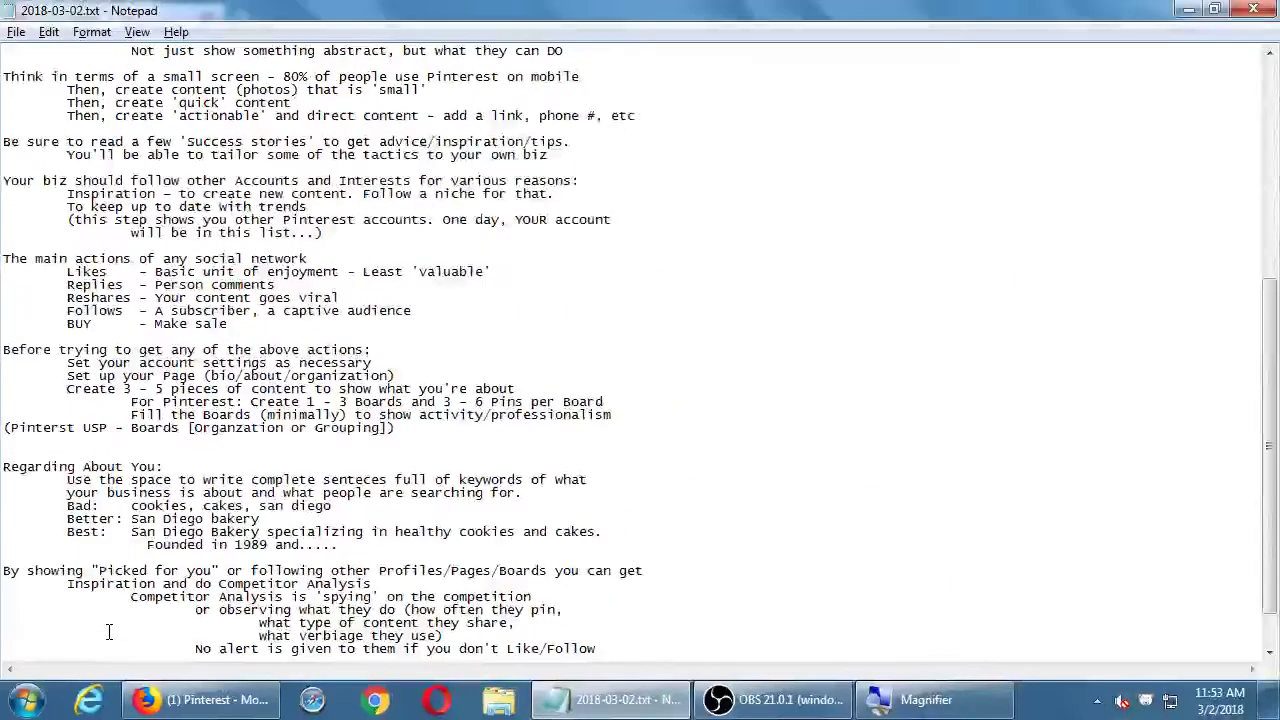
key("alt+Tab")
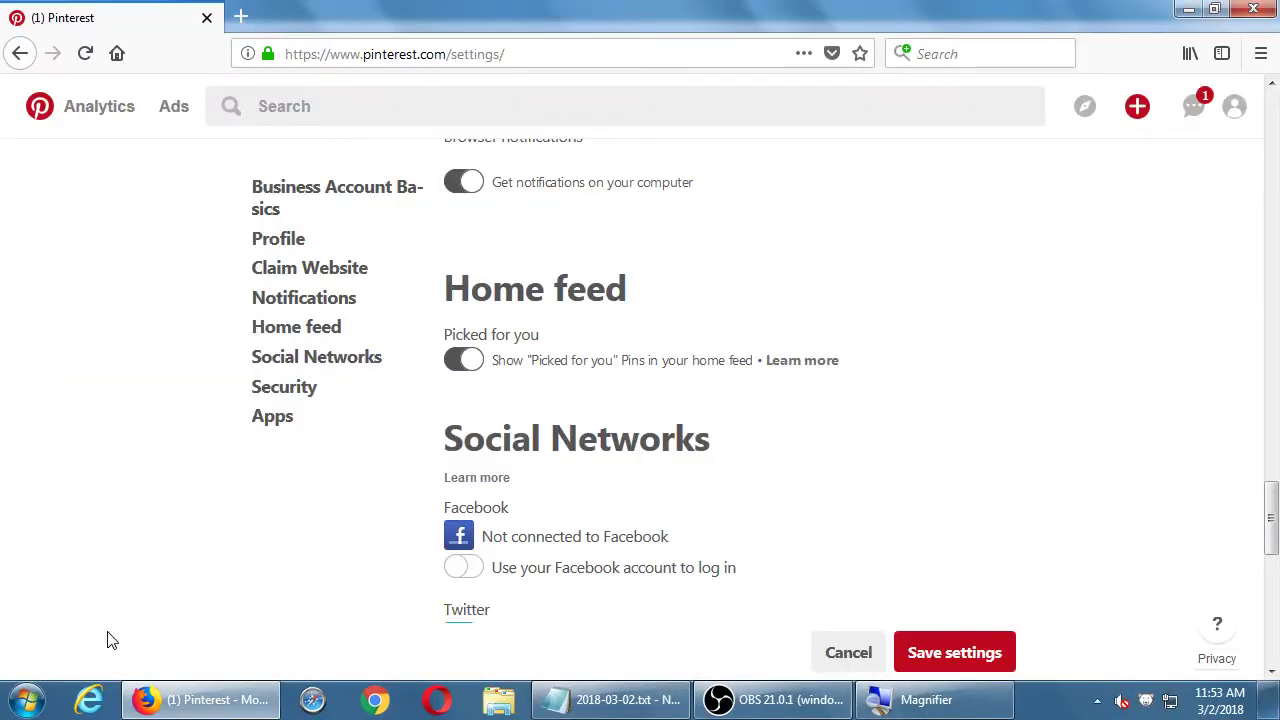
scroll(883, 548, "down", 3)
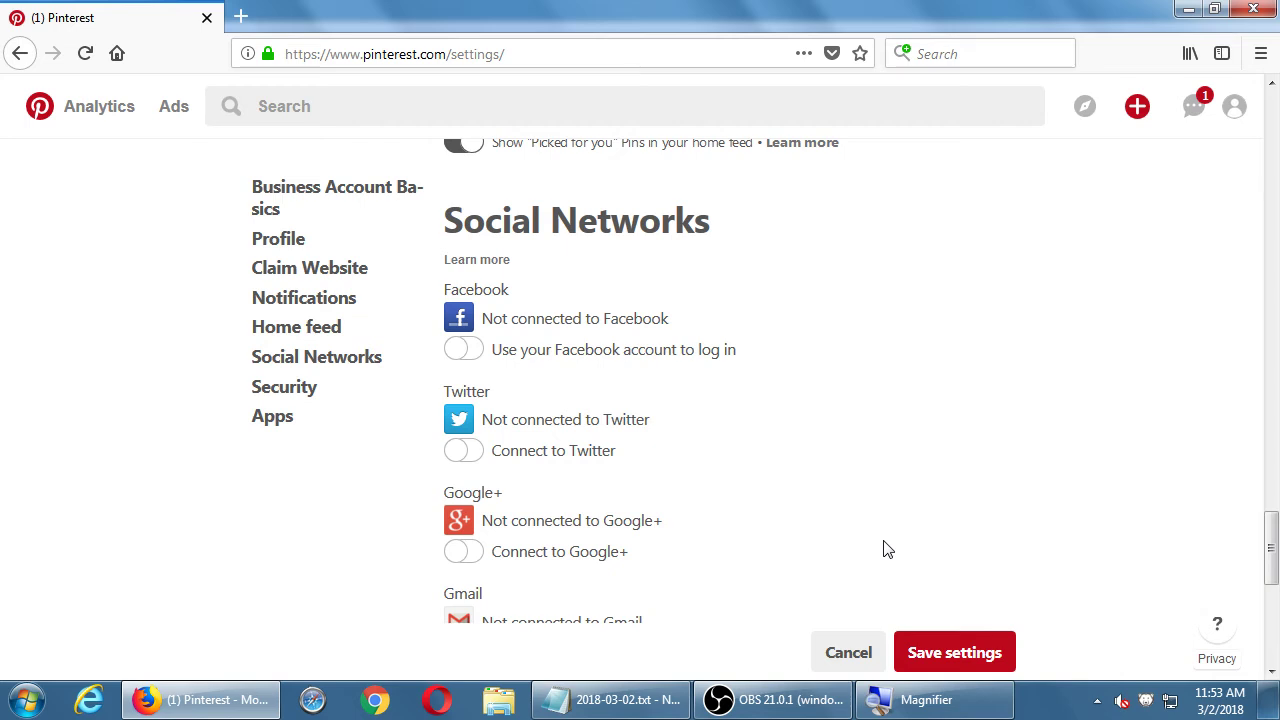
scroll(885, 548, "down", 1)
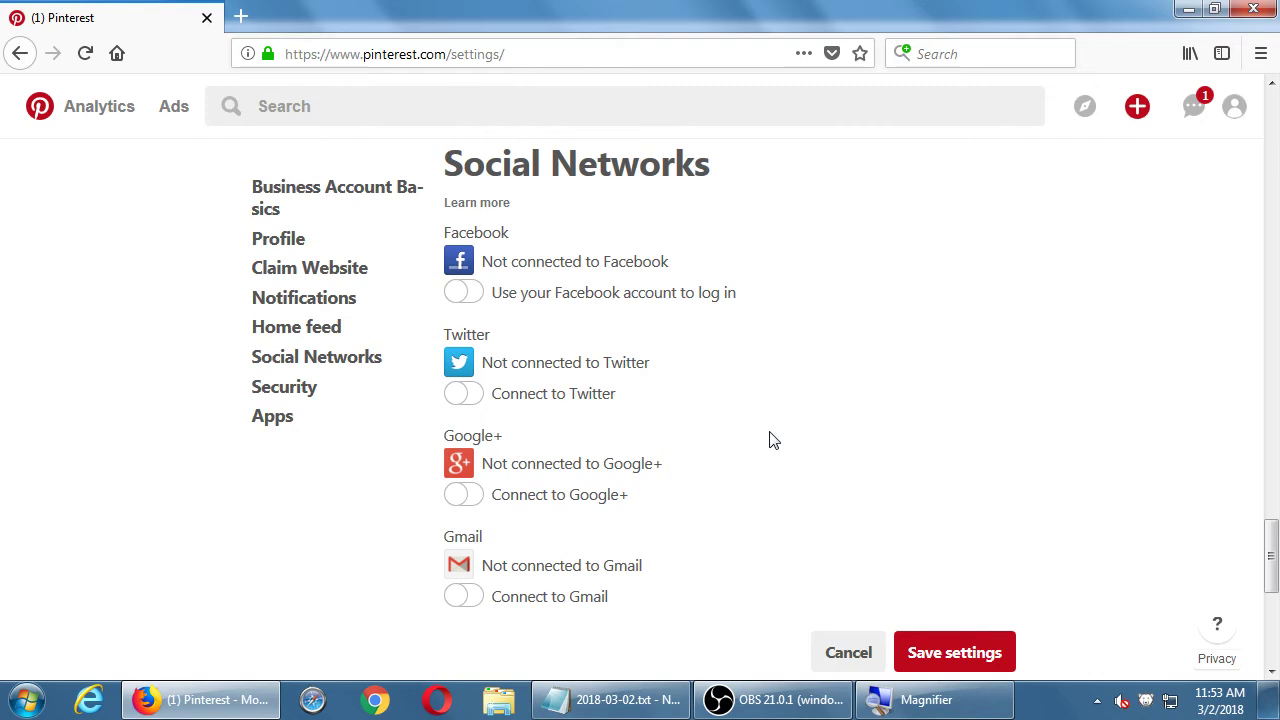
scroll(771, 440, "down", 1)
scroll(778, 438, "down", 1)
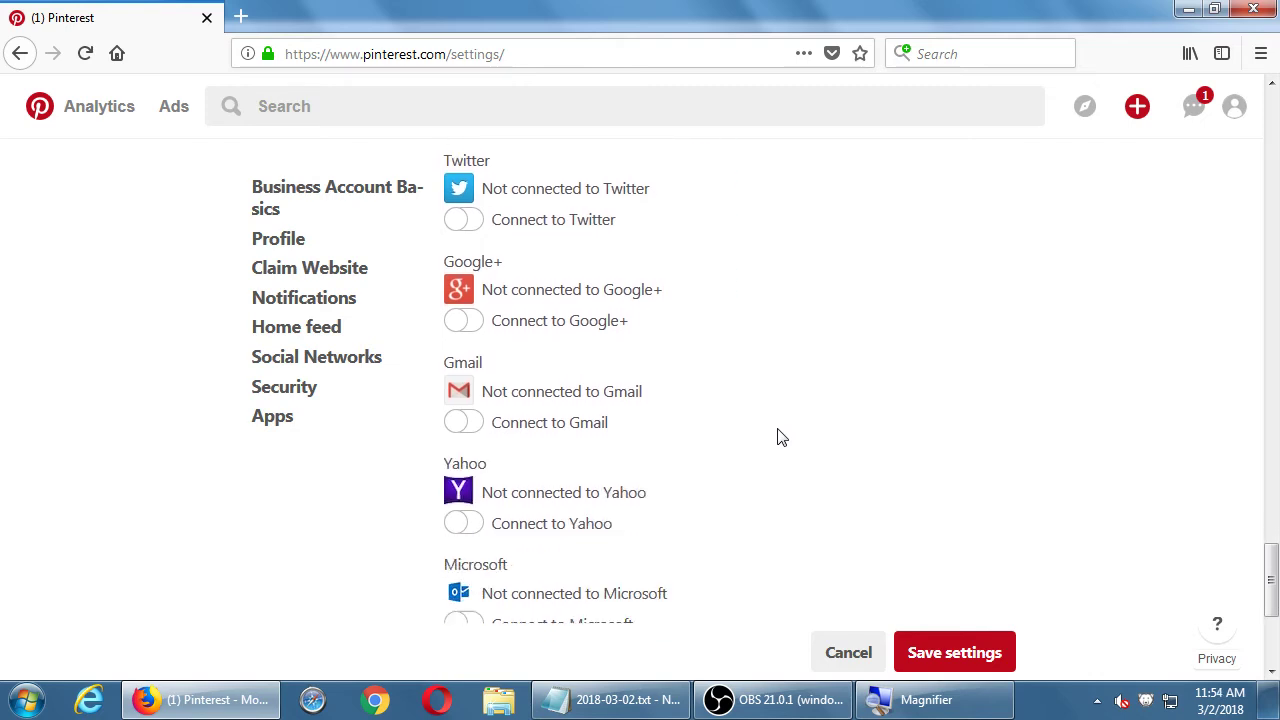
scroll(781, 437, "down", 2)
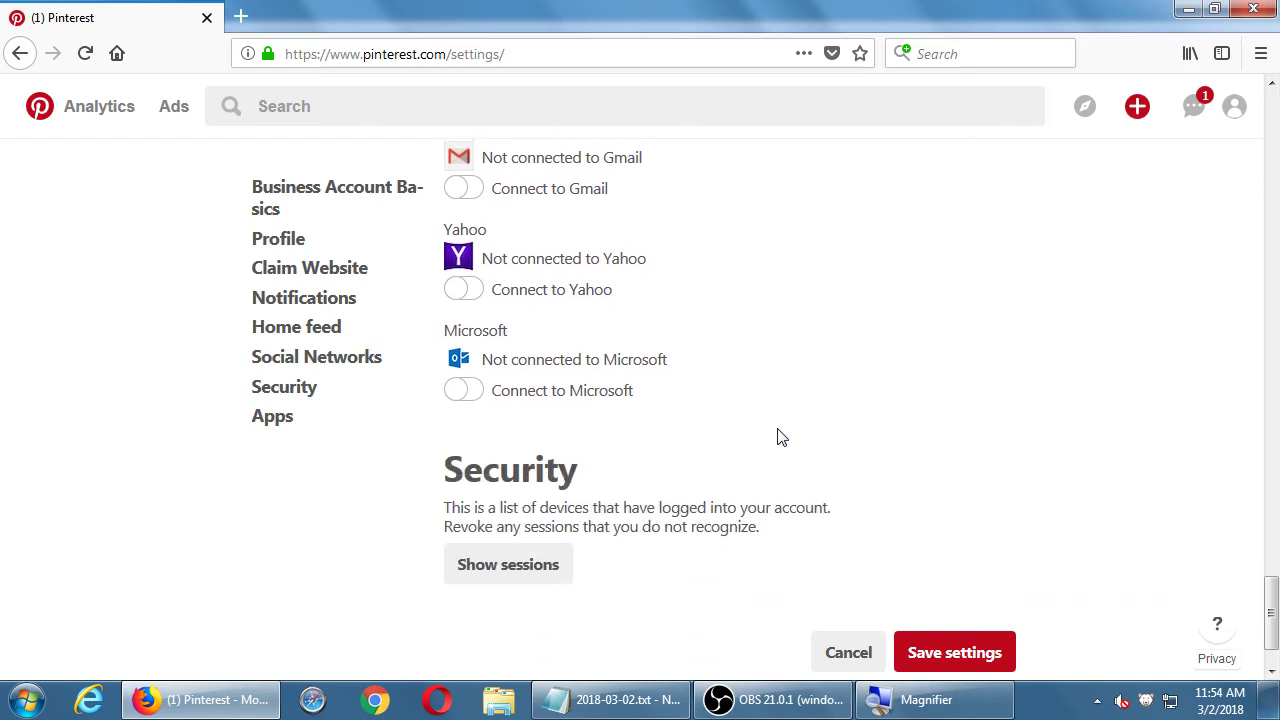
scroll(781, 437, "down", 1)
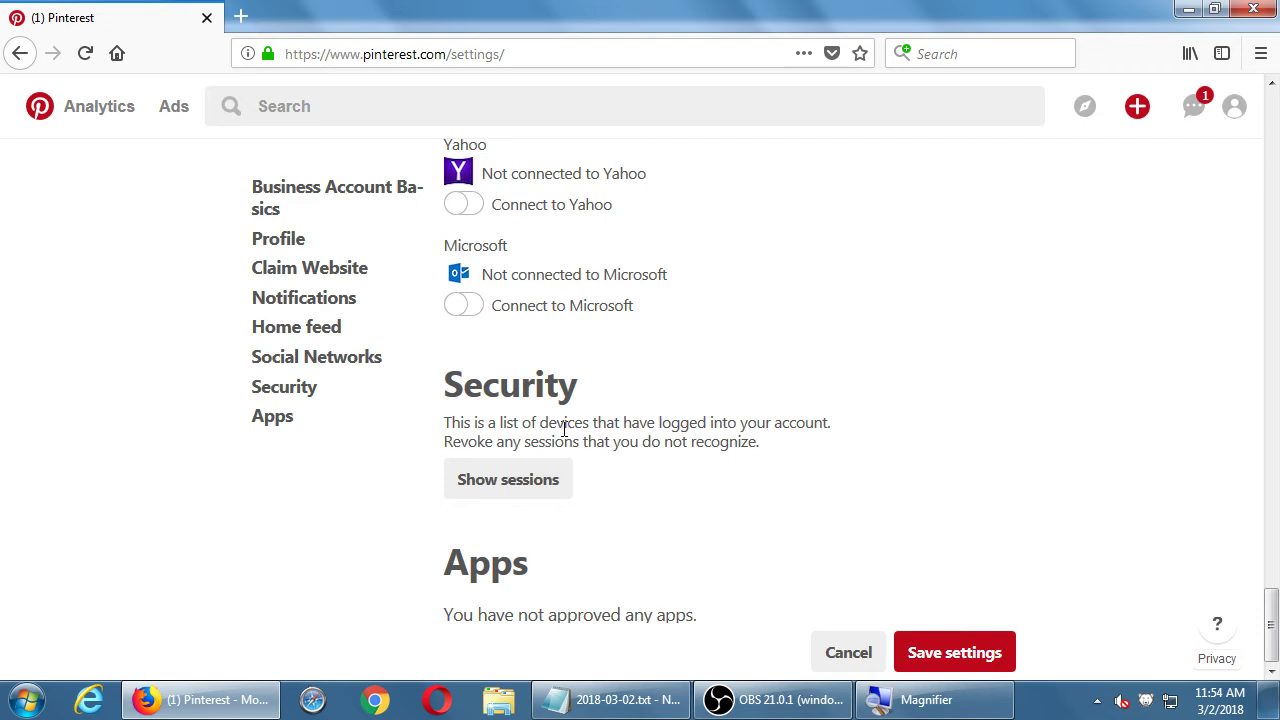
Step: Look over the whole settings page again, from Account Basics through to Apps
scroll(527, 560, "up", 2)
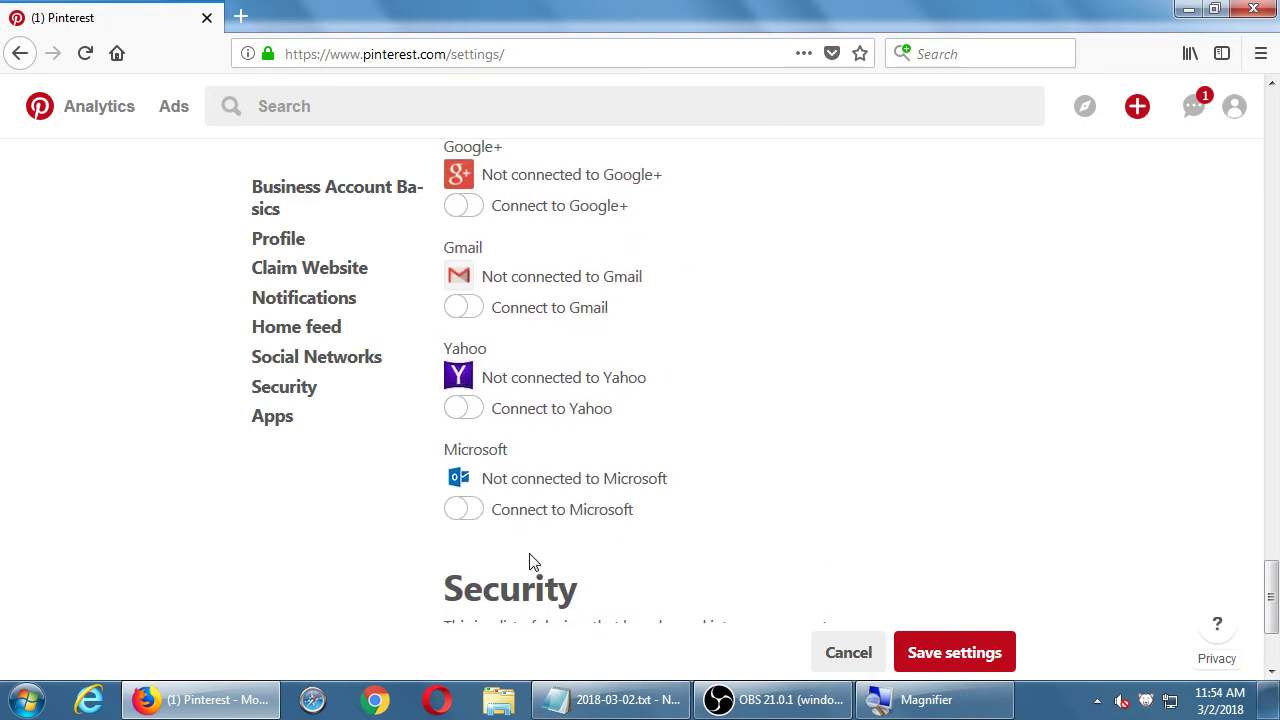
scroll(530, 562, "up", 10)
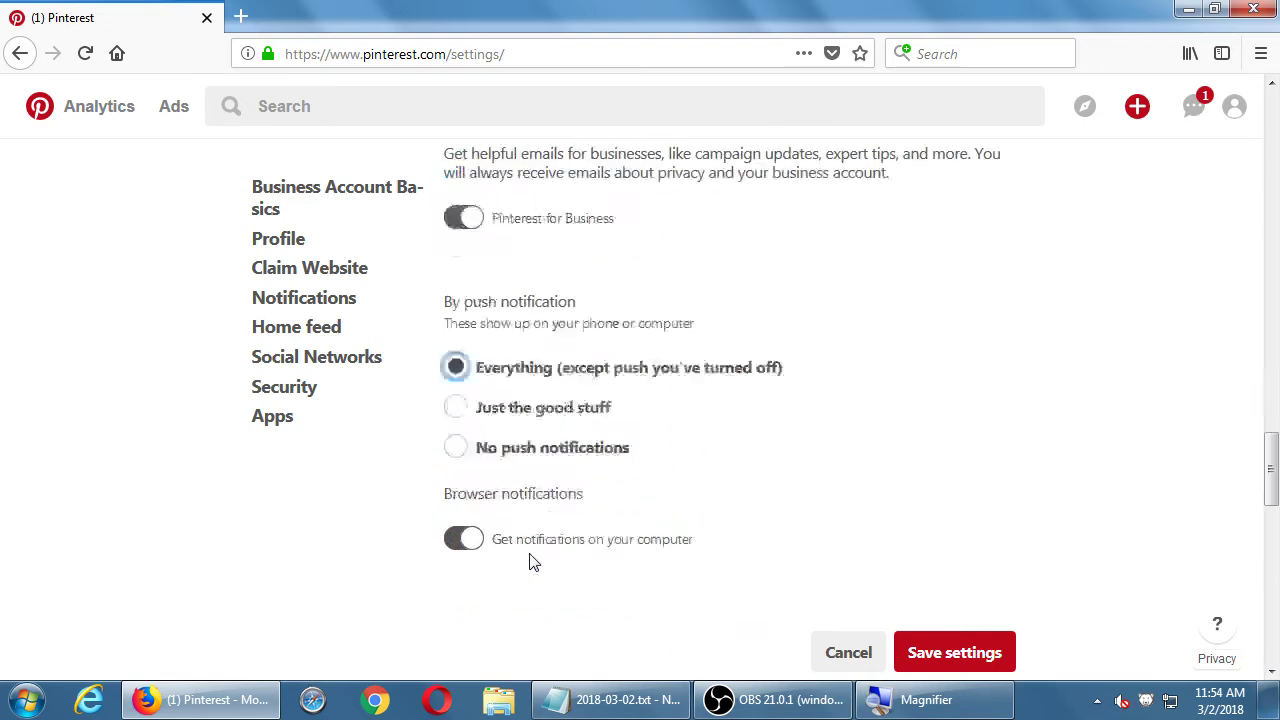
scroll(530, 562, "up", 5)
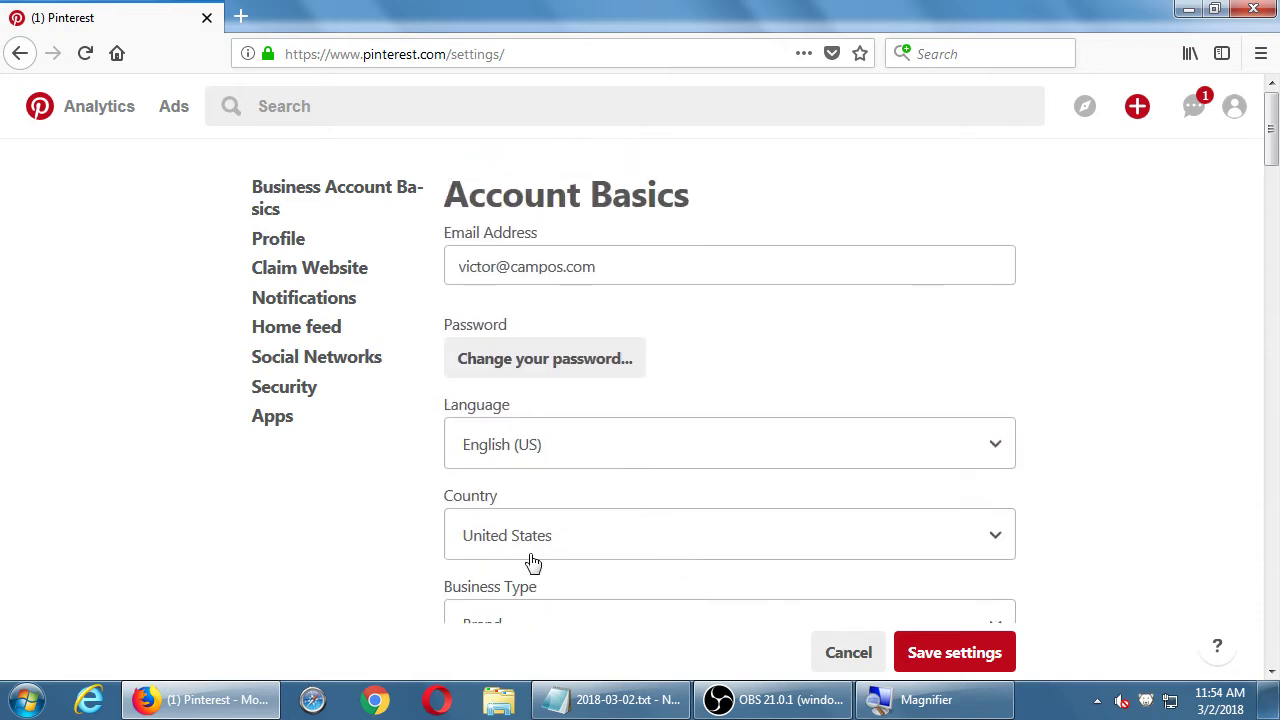
scroll(530, 562, "down", 8)
scroll(530, 562, "down", 15)
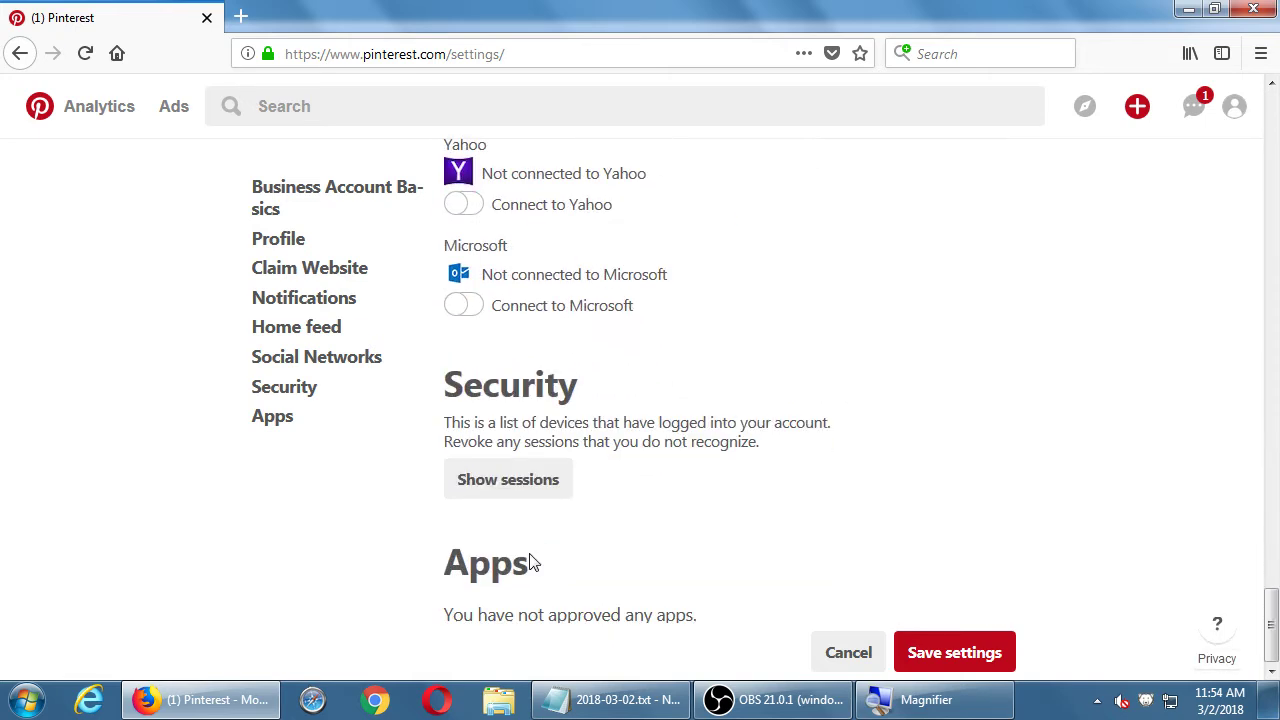
scroll(532, 563, "up", 4)
scroll(532, 563, "up", 12)
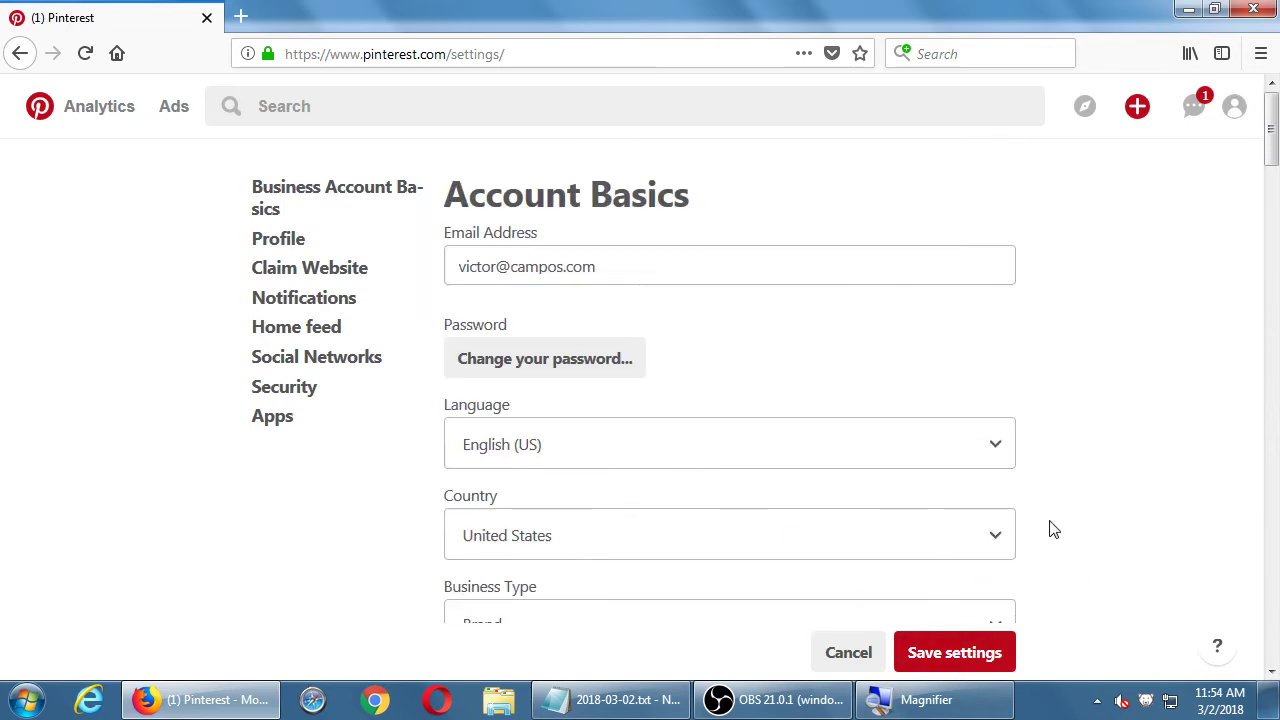
Step: Leave the settings without saving and open the business account's own profile page
left_click(856, 655)
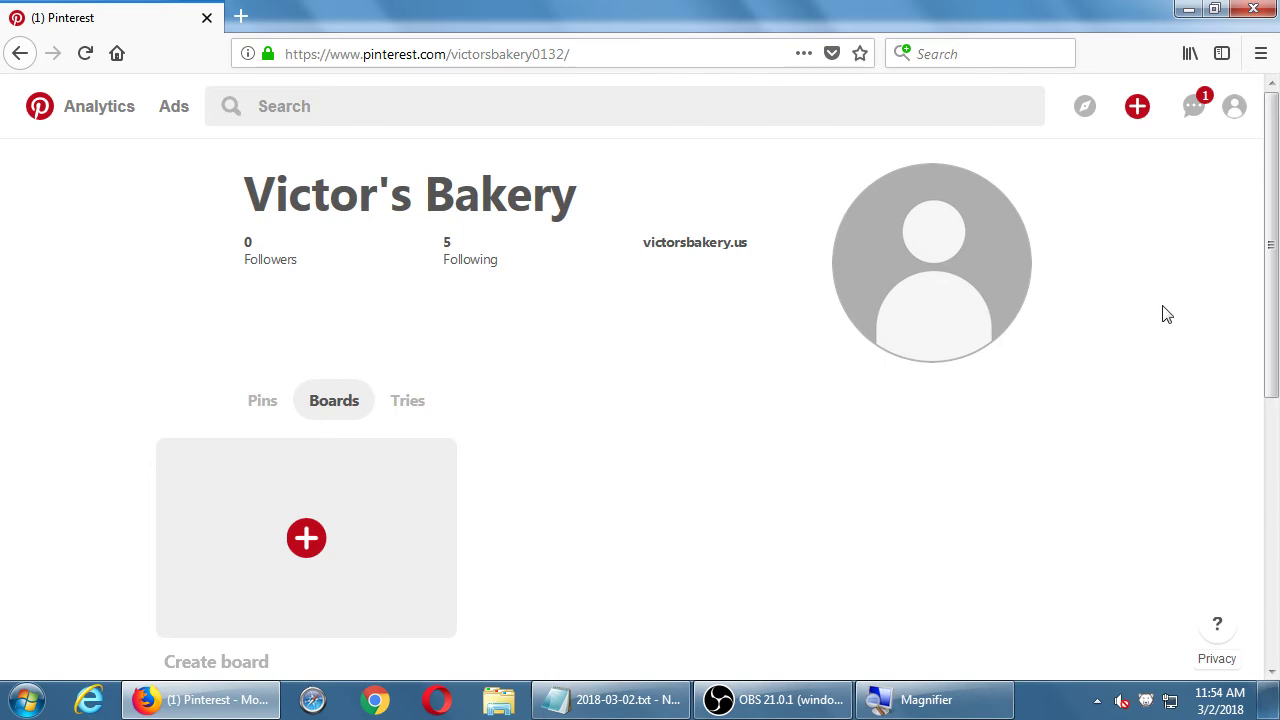
left_click(1240, 108)
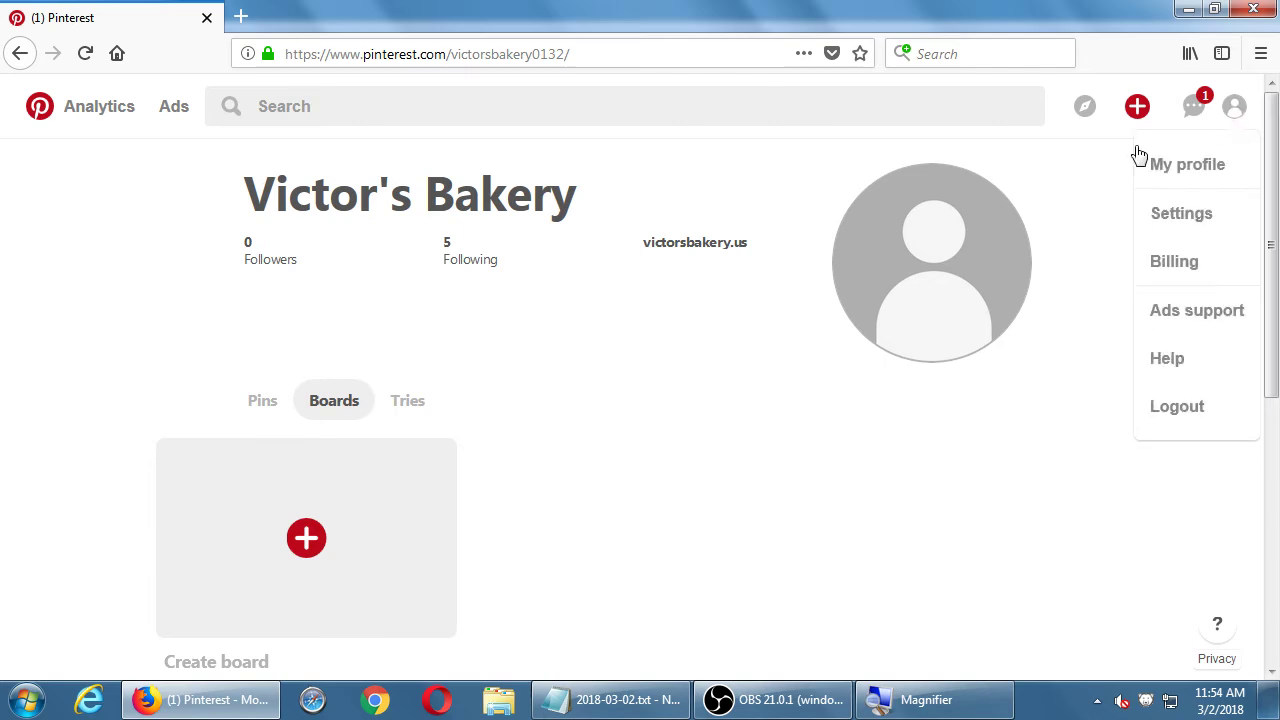
left_click(1082, 183)
left_click(1238, 108)
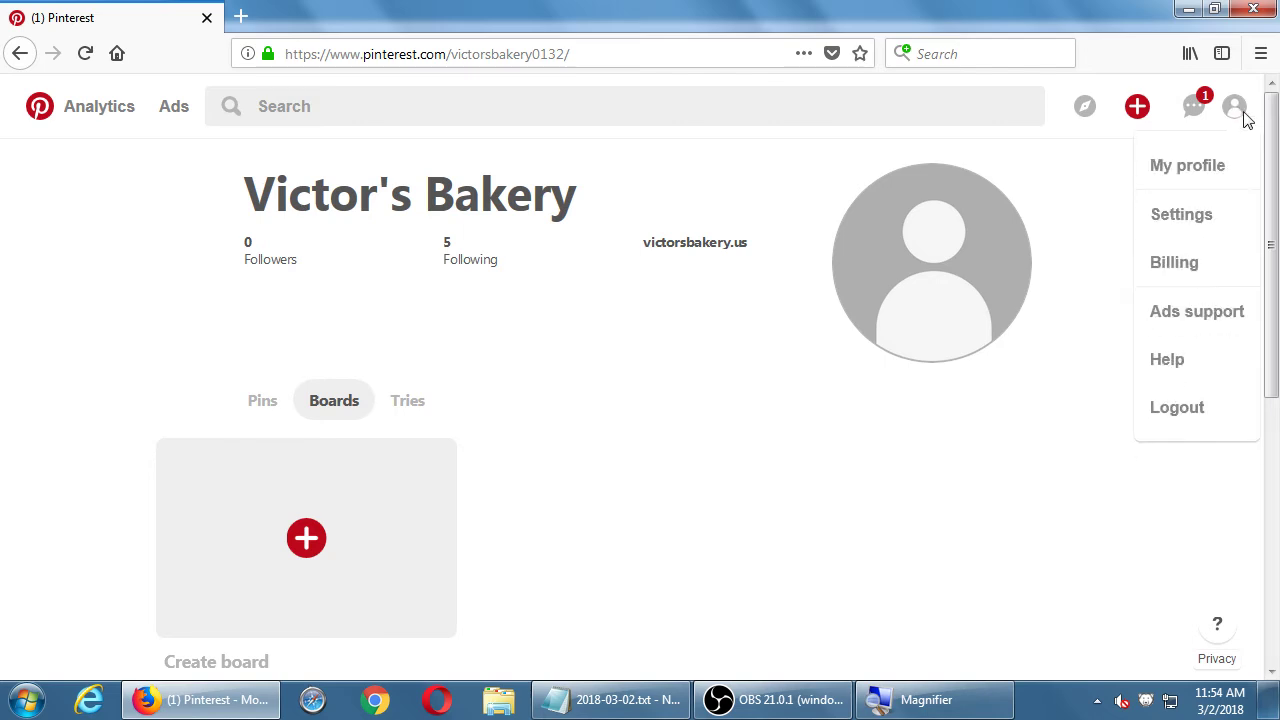
left_click(1181, 170)
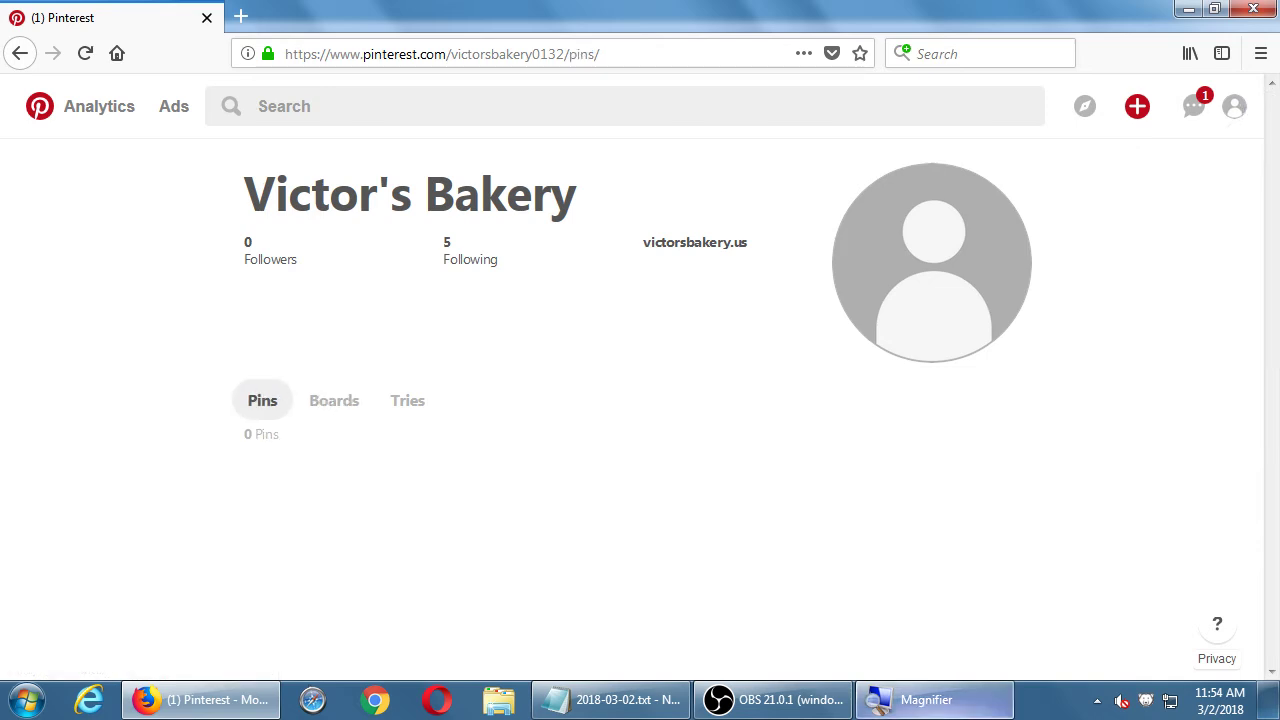
left_click(808, 708)
left_click(808, 708)
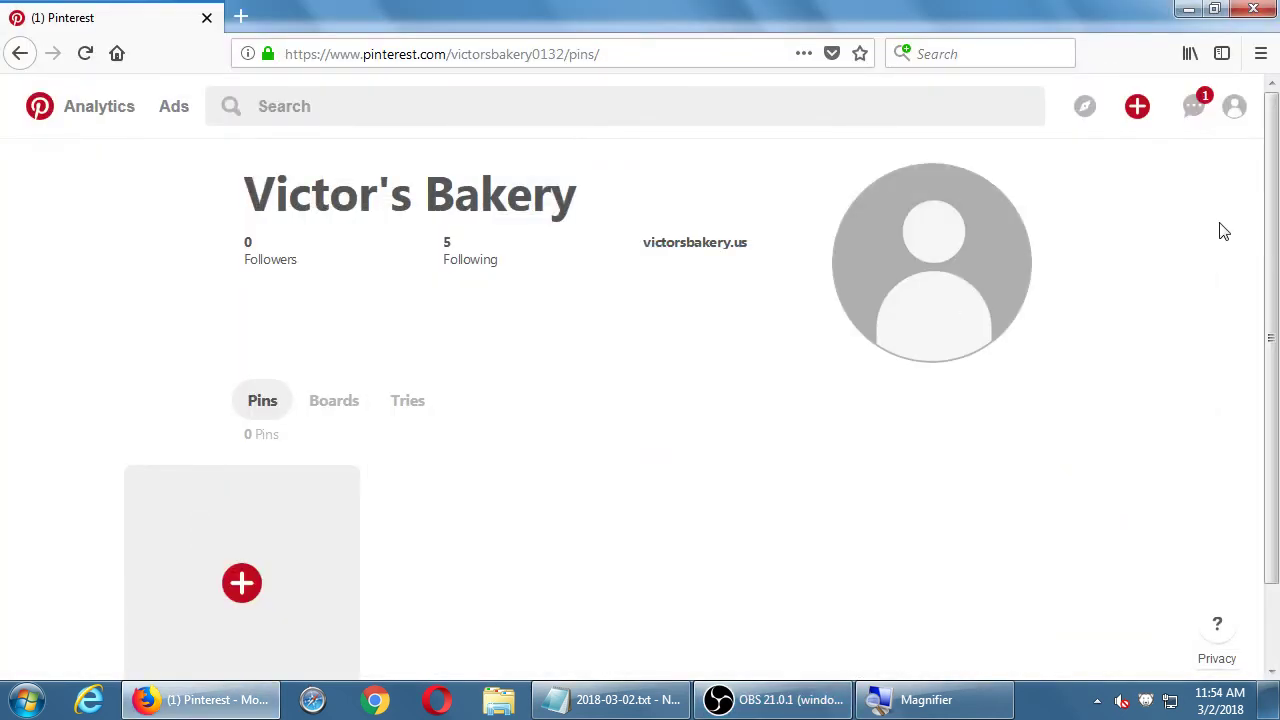
Step: Look over the business profile's Pins page and the available Ads options, and open the profile's boards
left_click_drag(1271, 166, 1260, 260)
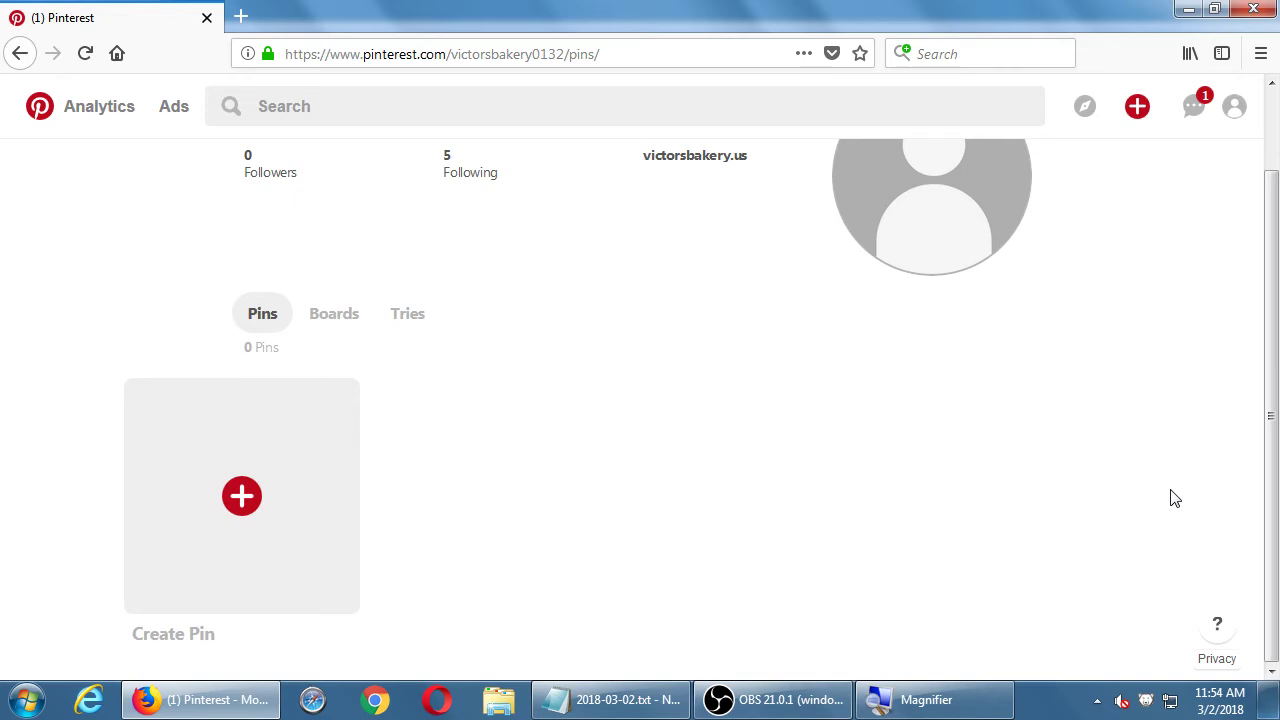
scroll(1175, 498, "up", 2)
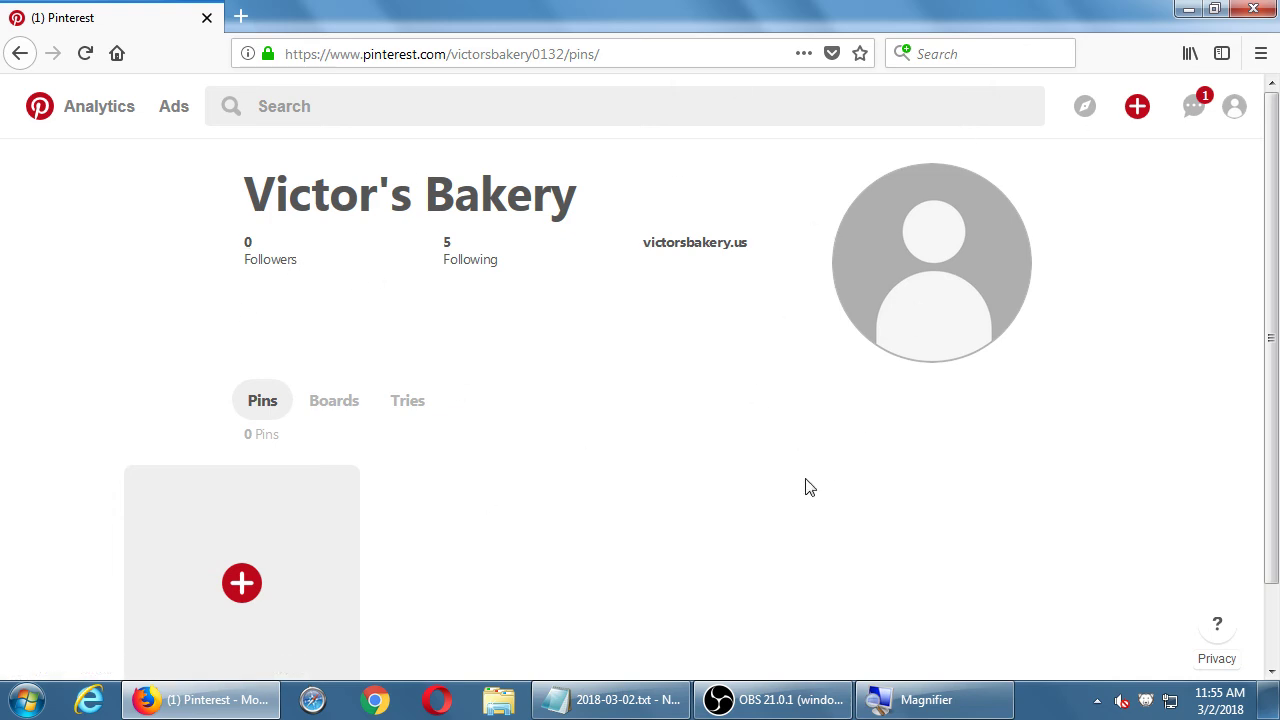
scroll(511, 401, "down", 2)
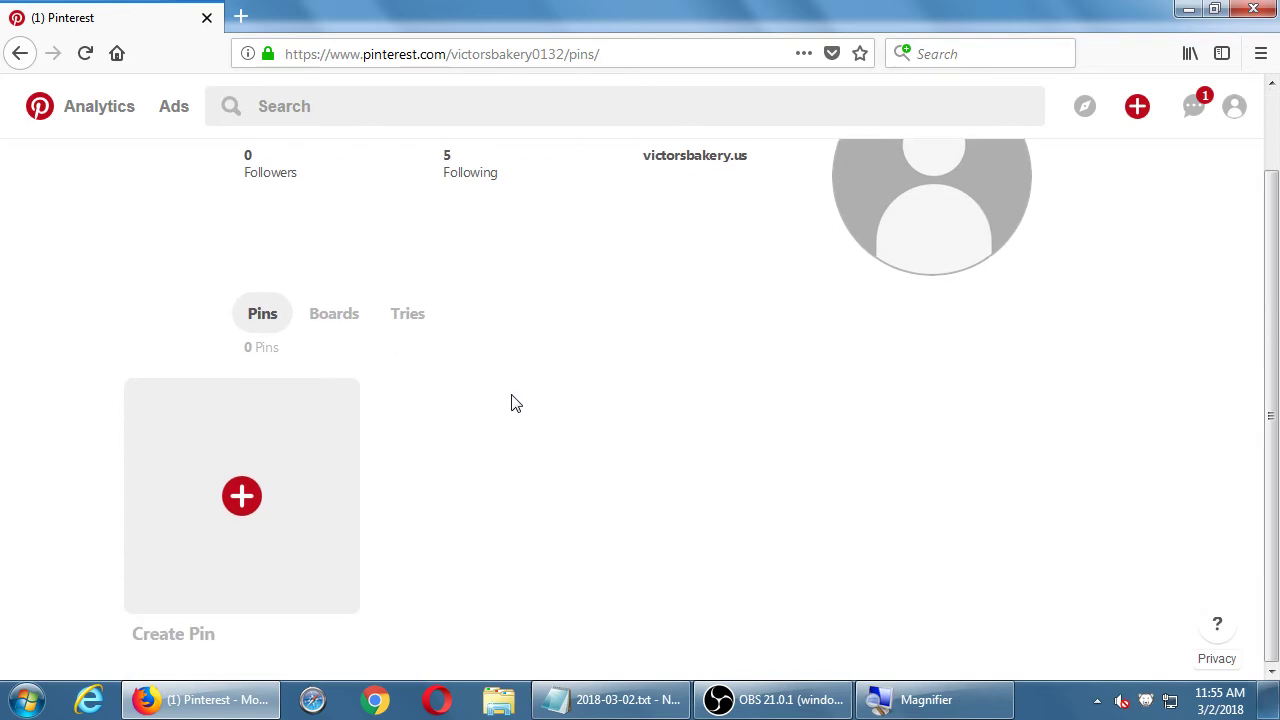
scroll(511, 403, "up", 1)
scroll(511, 403, "up", 1)
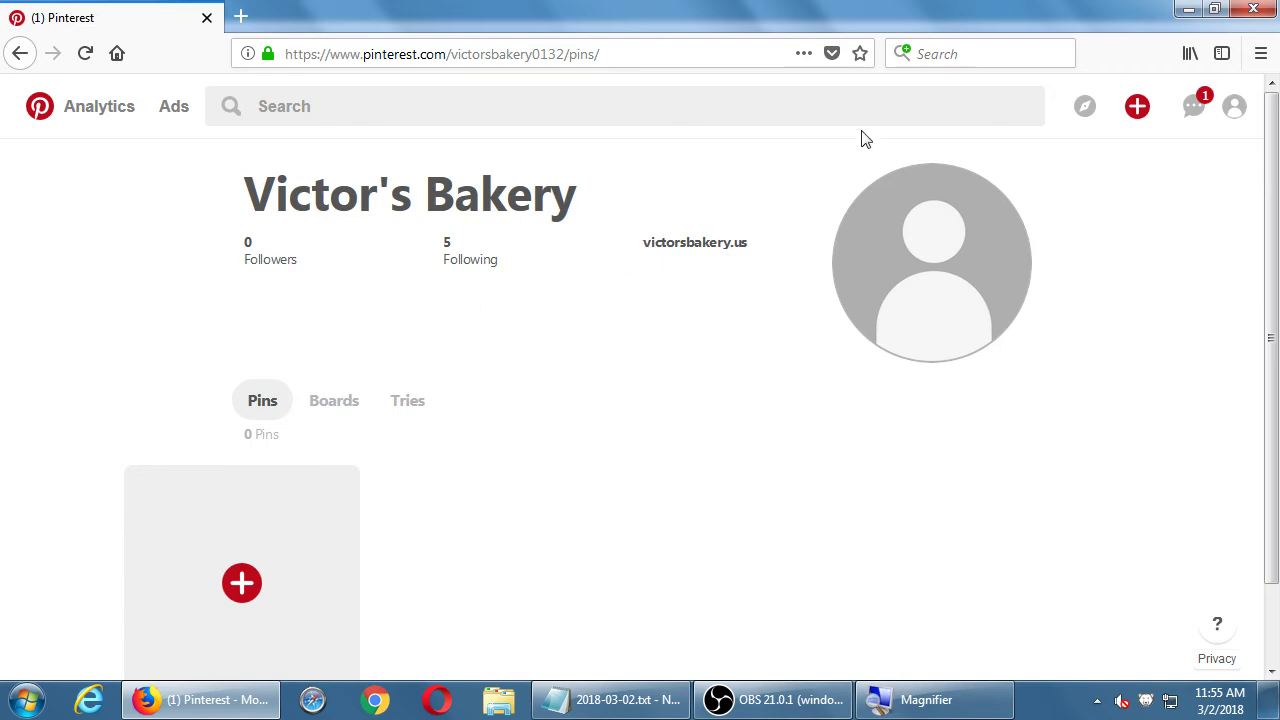
mouse_move(165, 115)
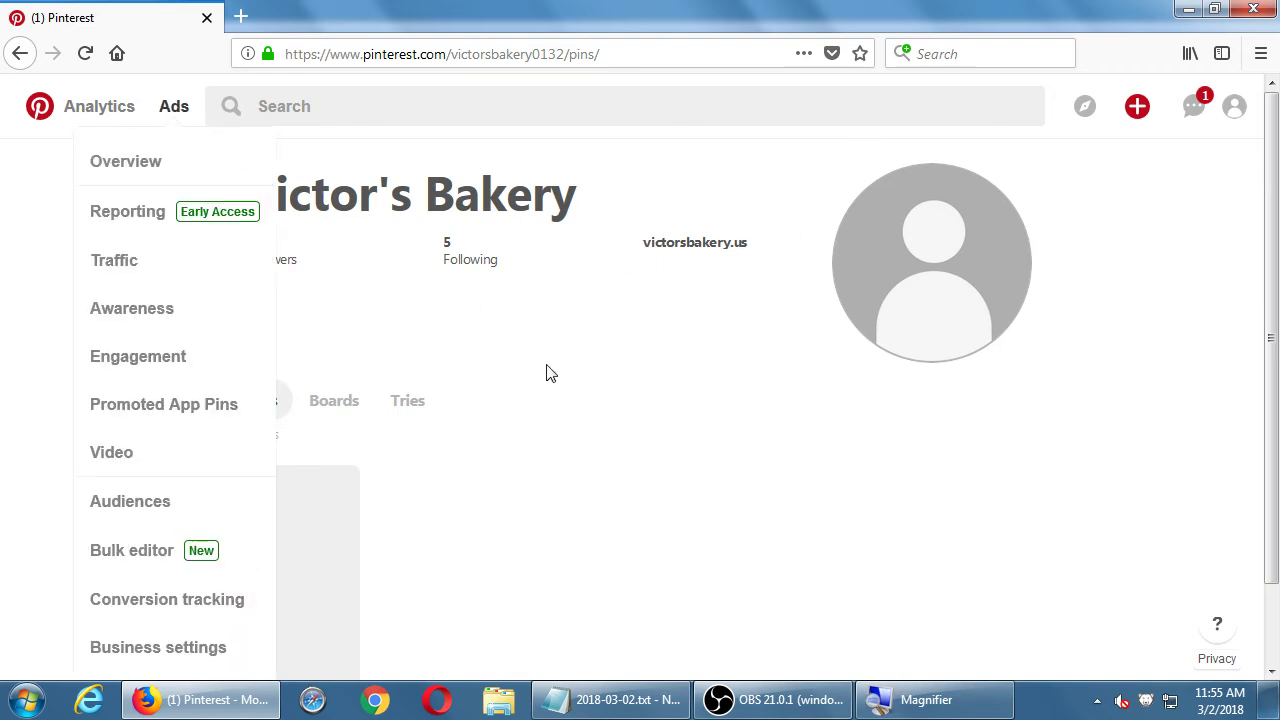
scroll(546, 373, "down", 2)
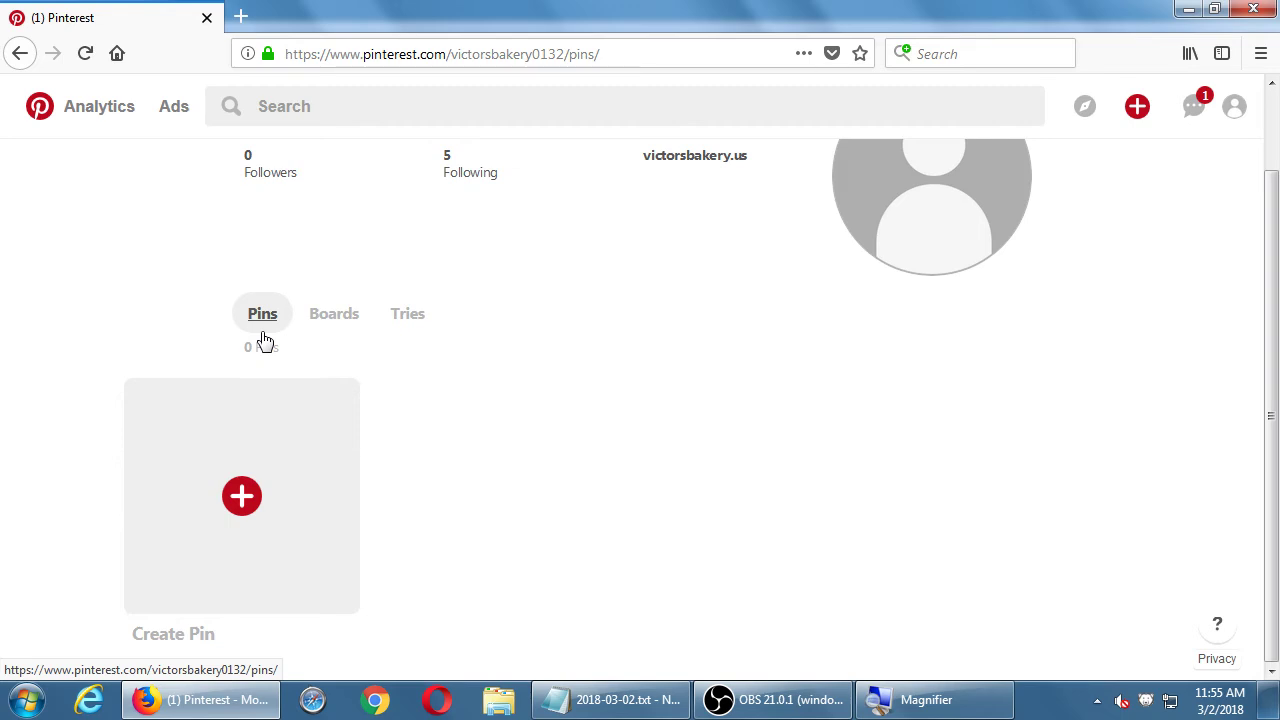
left_click(327, 320)
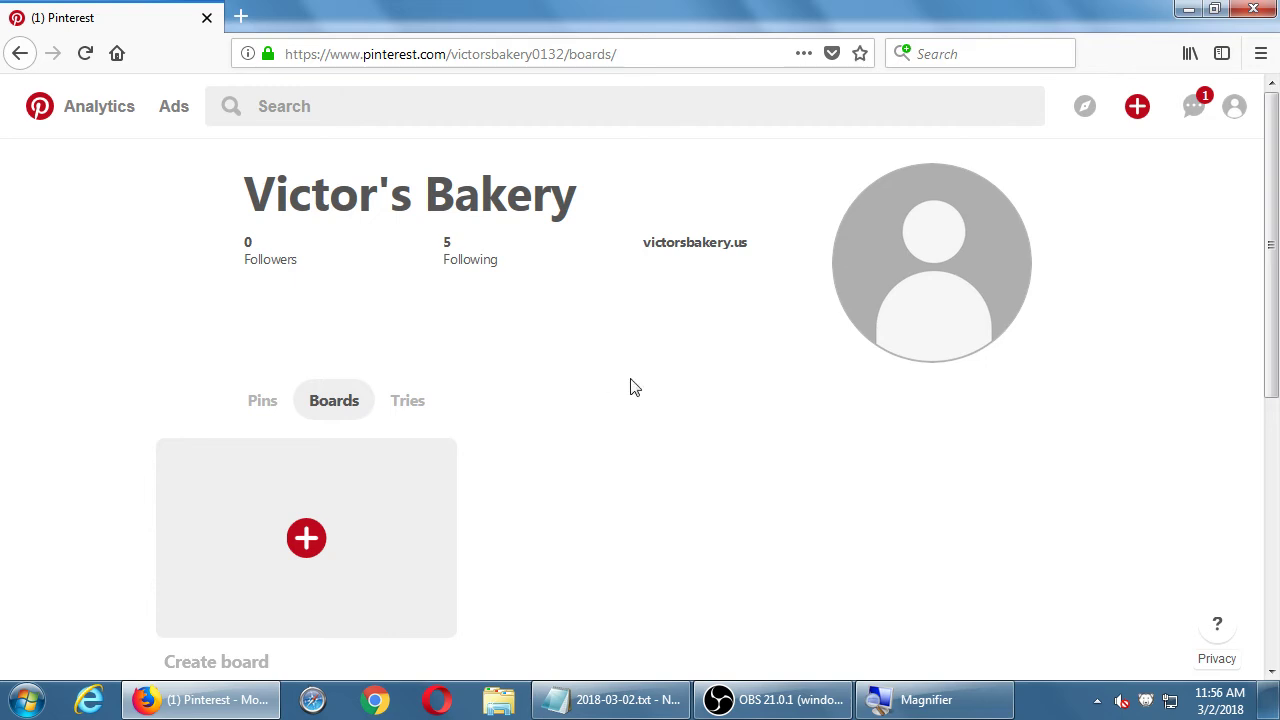
Step: Switch to the Notepad notes and add below the list: Every Pin must be in at least 1 Board. A Pin can be in more than one Board
left_click(657, 699)
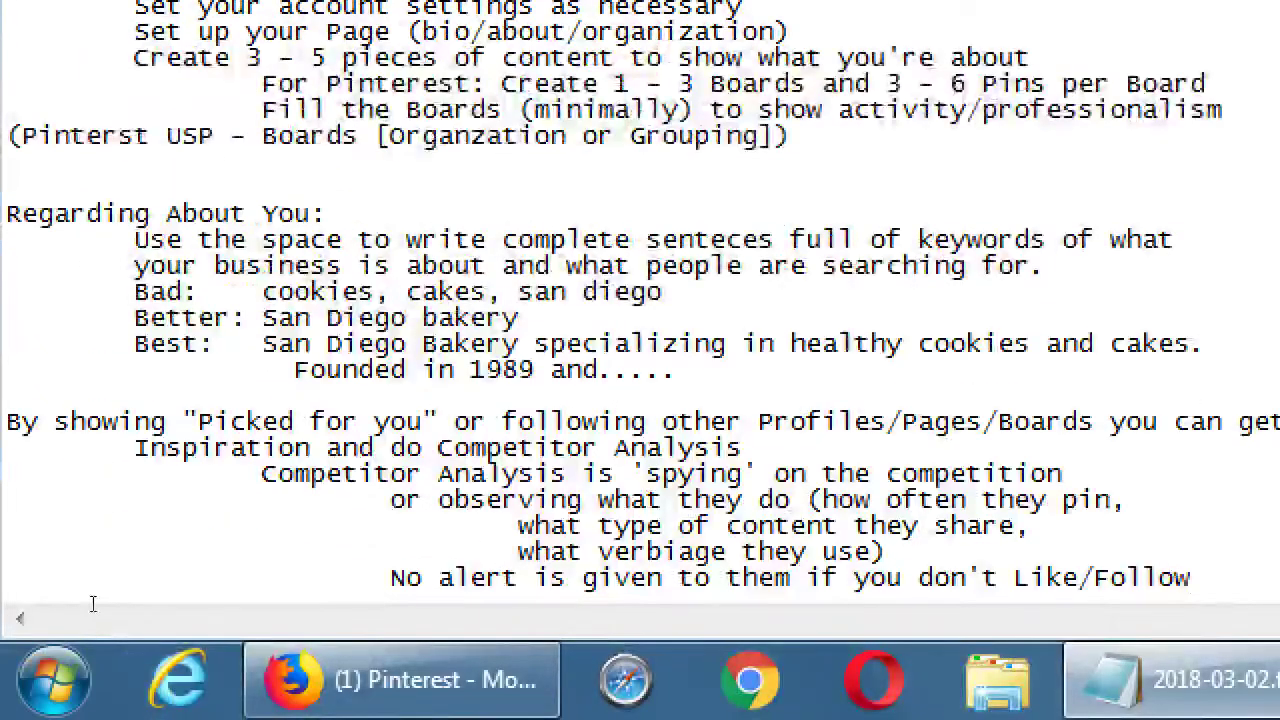
key("Return")
key("Return")
key("Return")
key("Return")
key("Return")
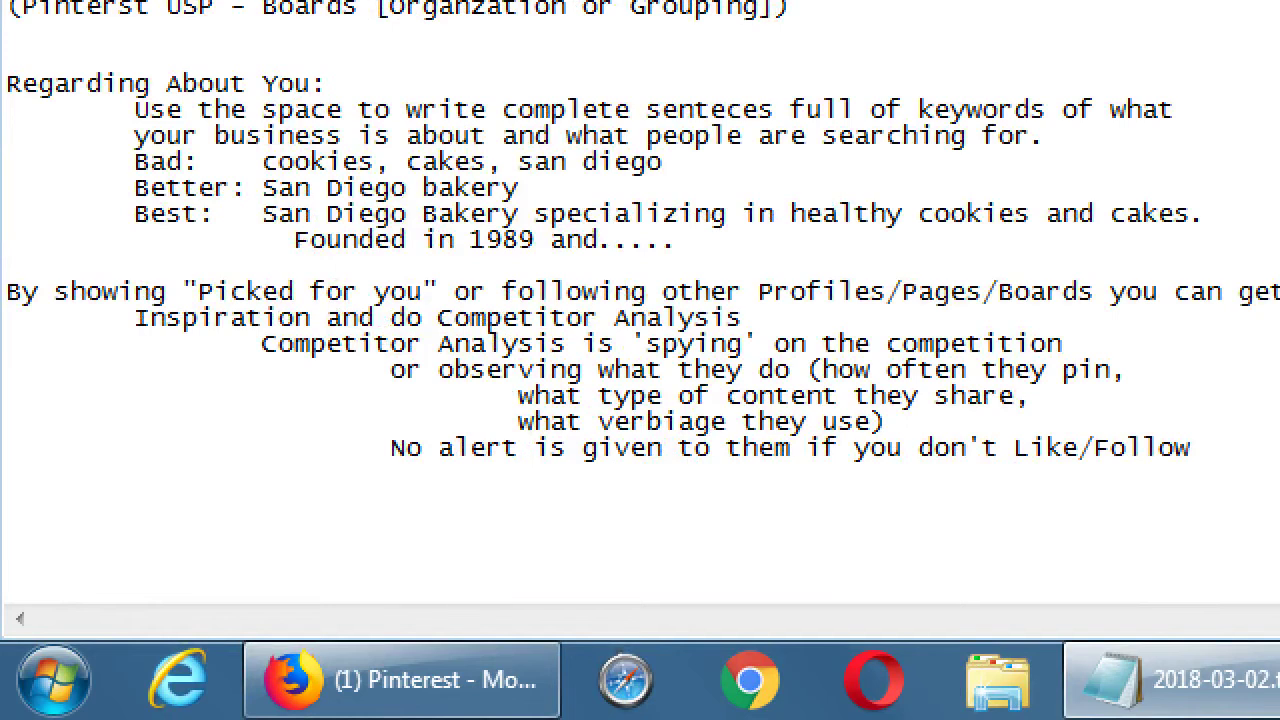
left_click(80, 511)
type("Every p")
key("BackSpace")
type("Pin must ")
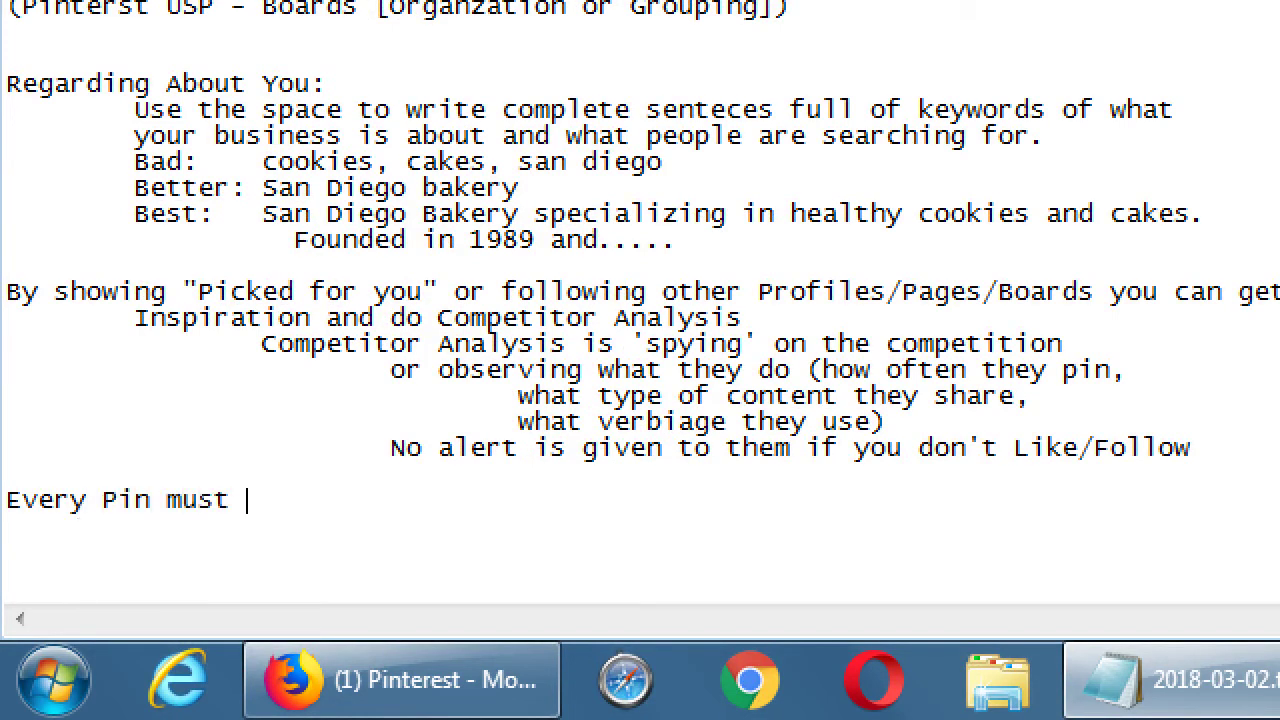
type("be in at")
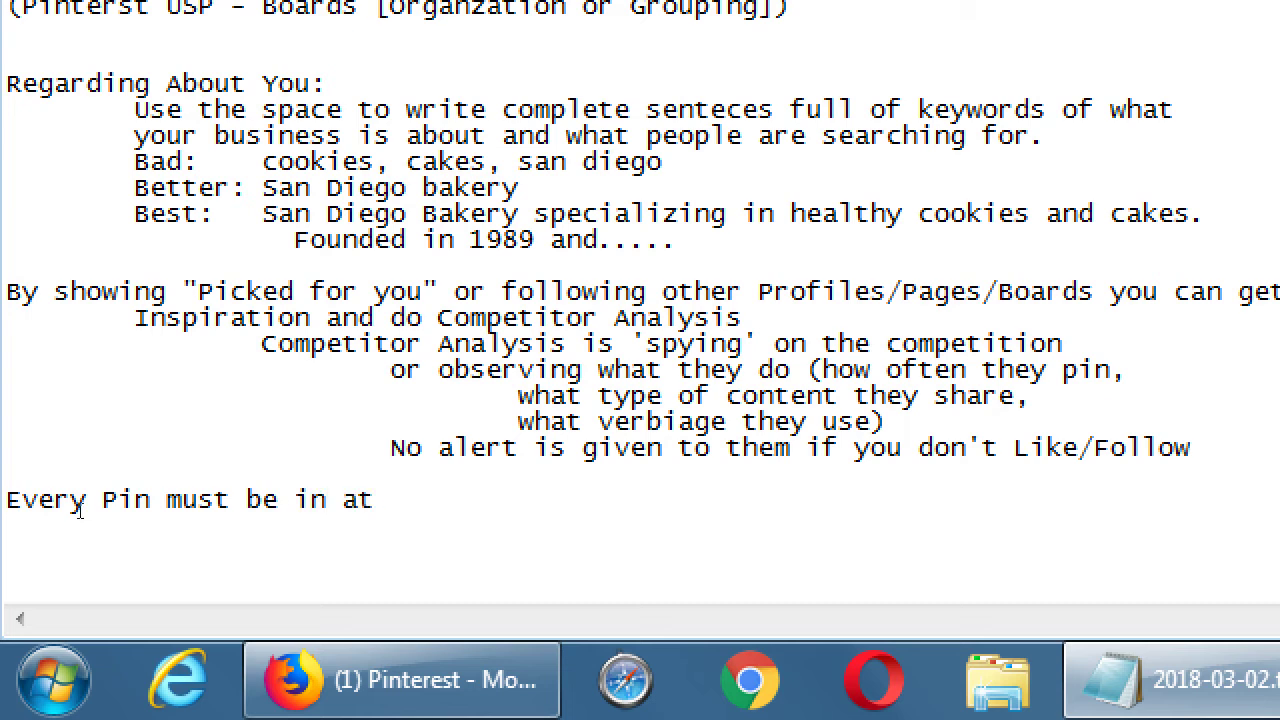
type(" least 1 Board")
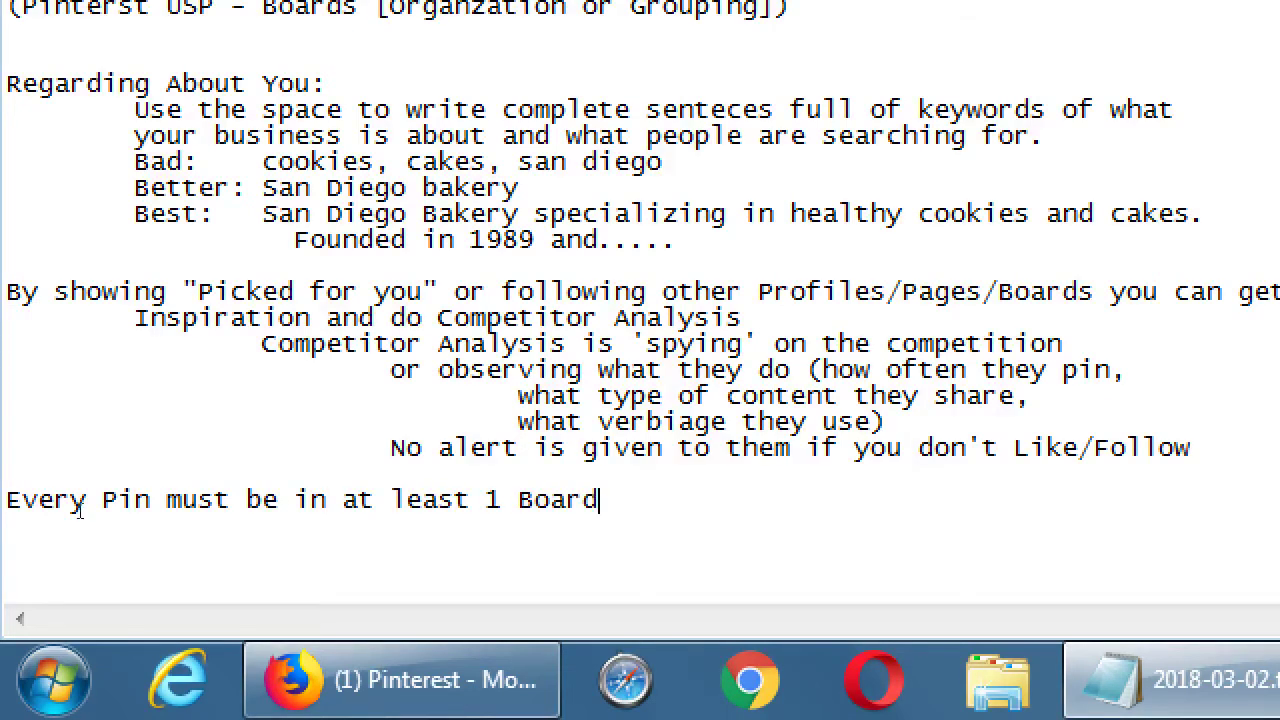
type(". A Pin can be in more than on")
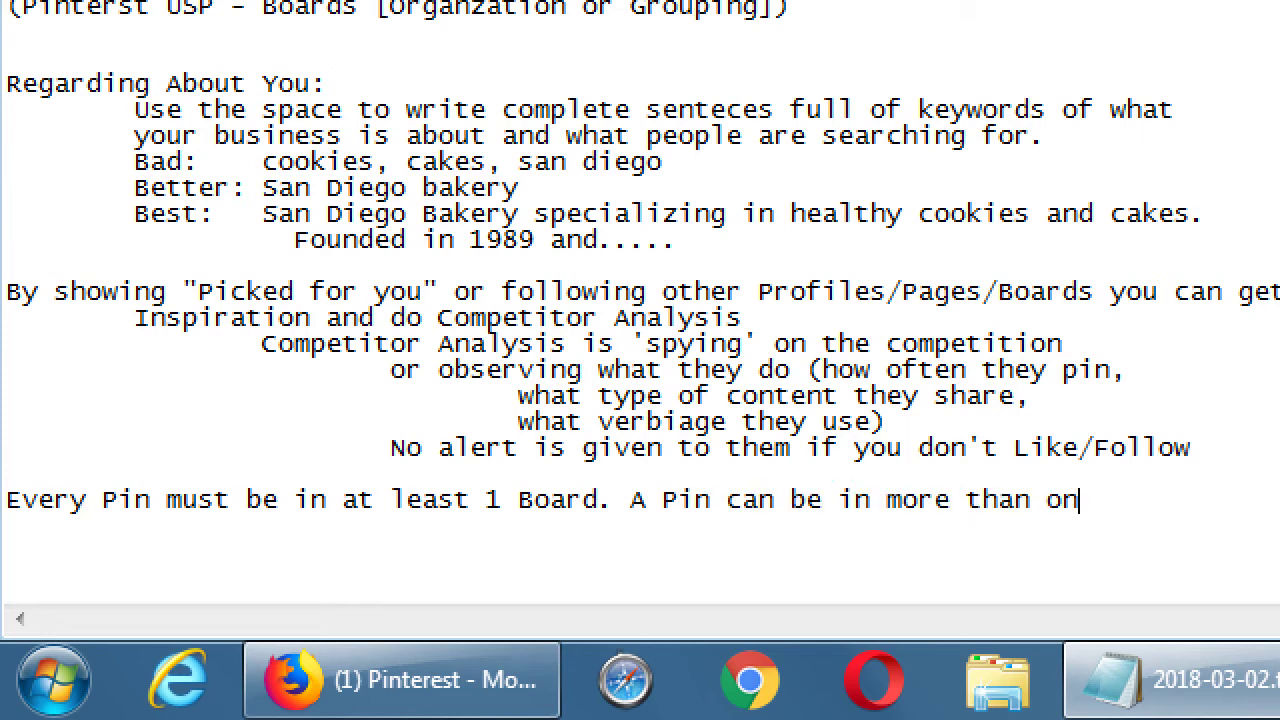
type("e Board.")
Step: Add a line below, indented one level: Create as many Boards as you want, but don't leave them empty
key("Return")
key("Tab")
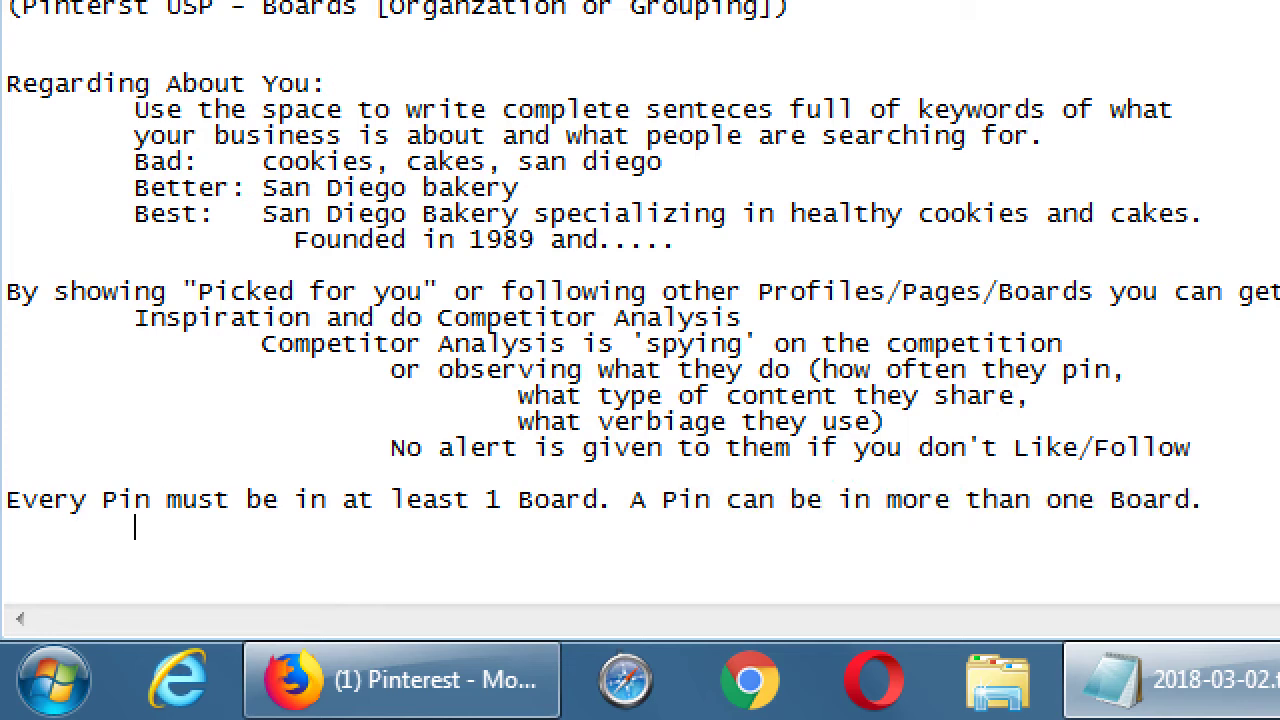
type("Create as many")
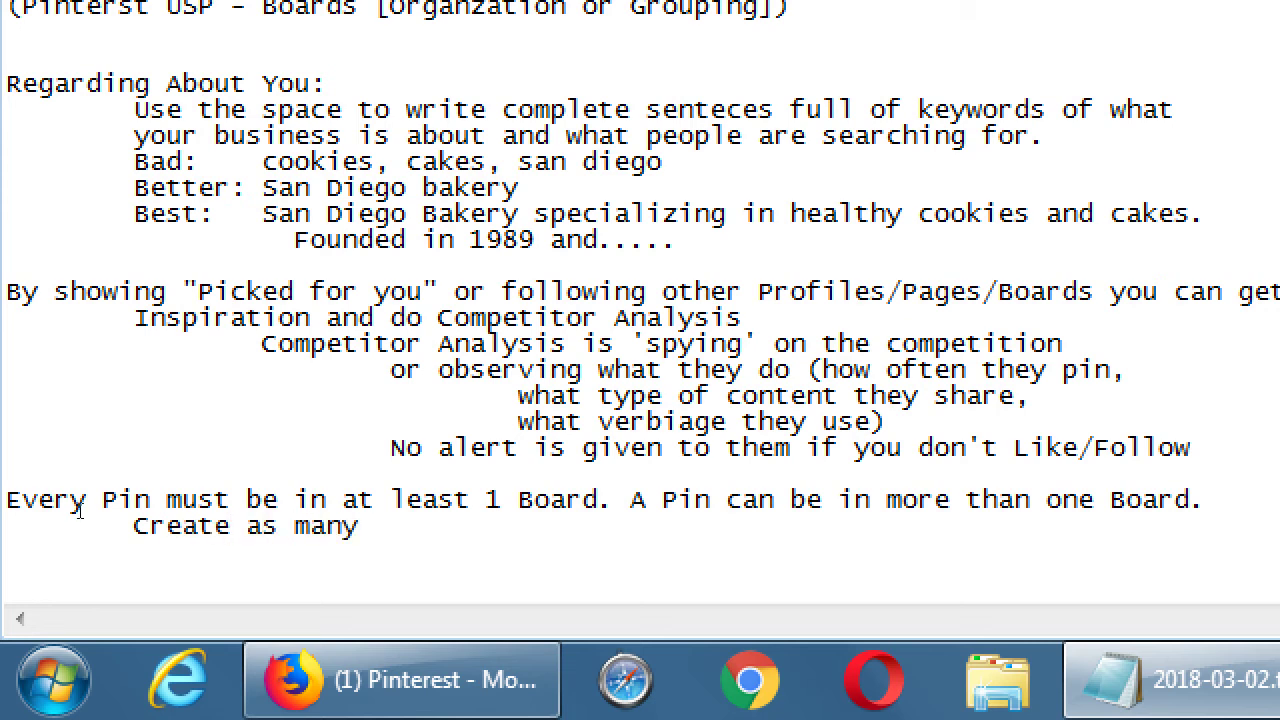
type(" Boards as y")
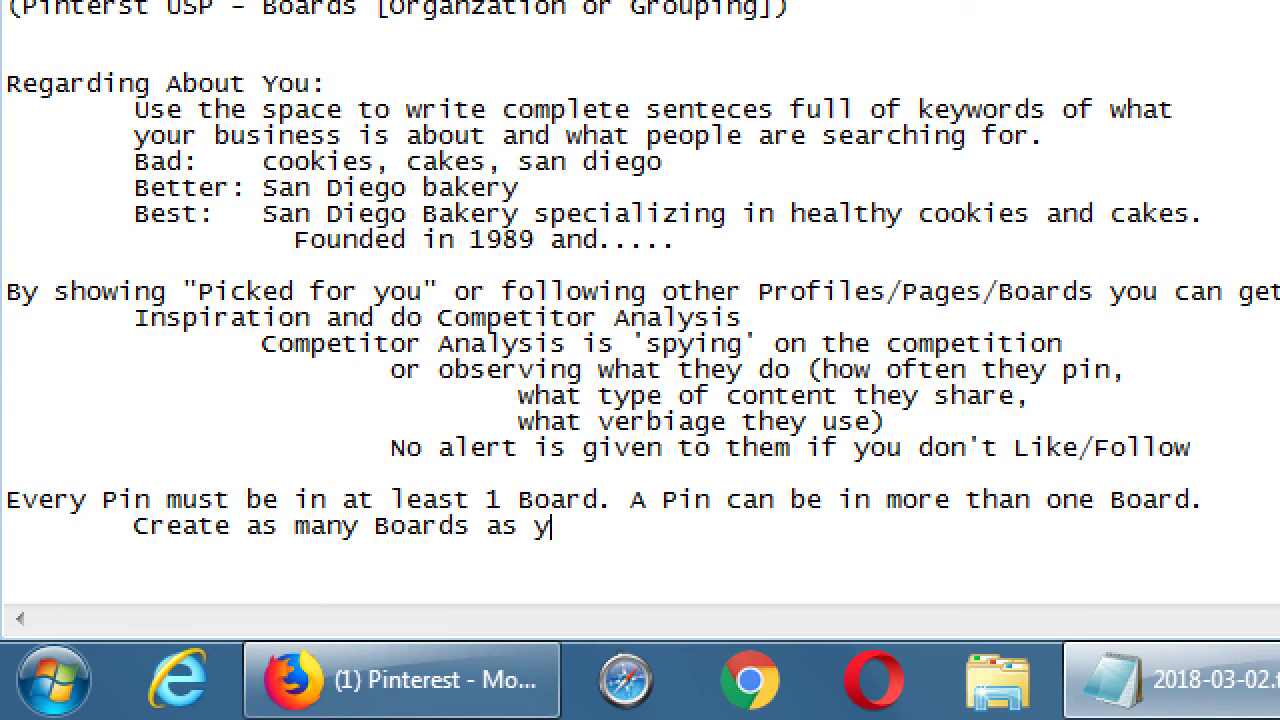
type("ou want")
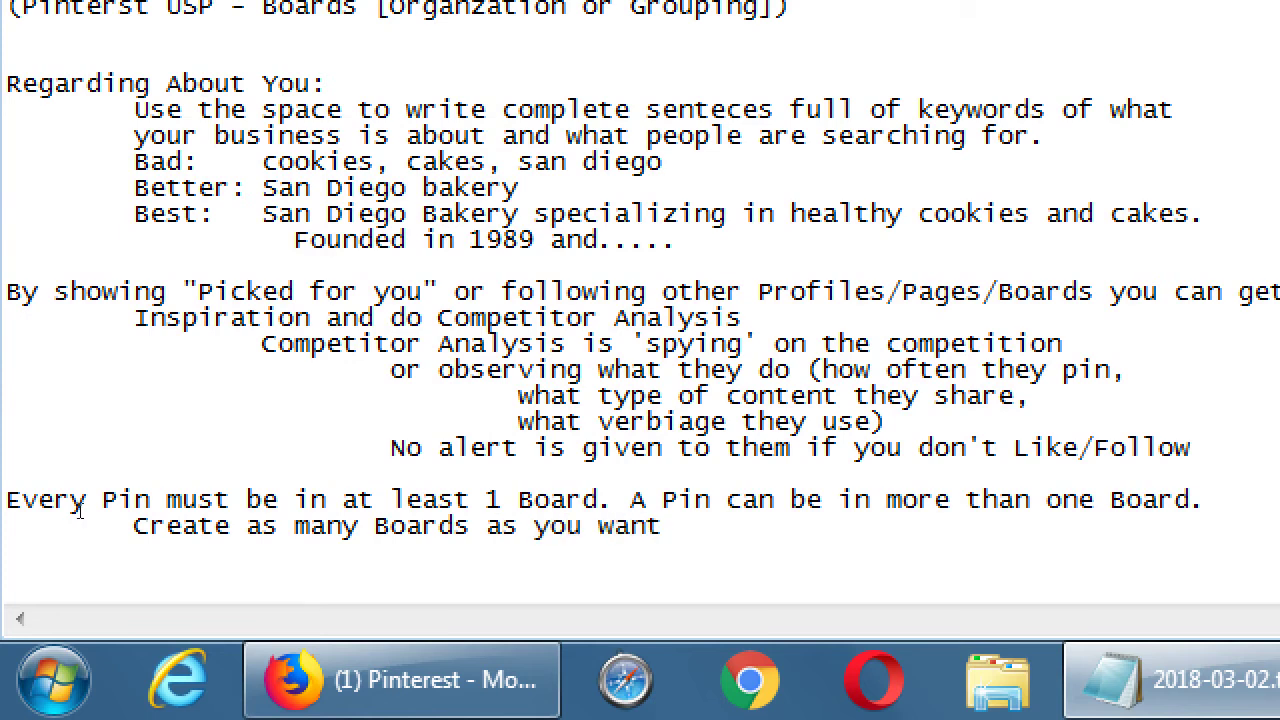
type(", but don't leave ")
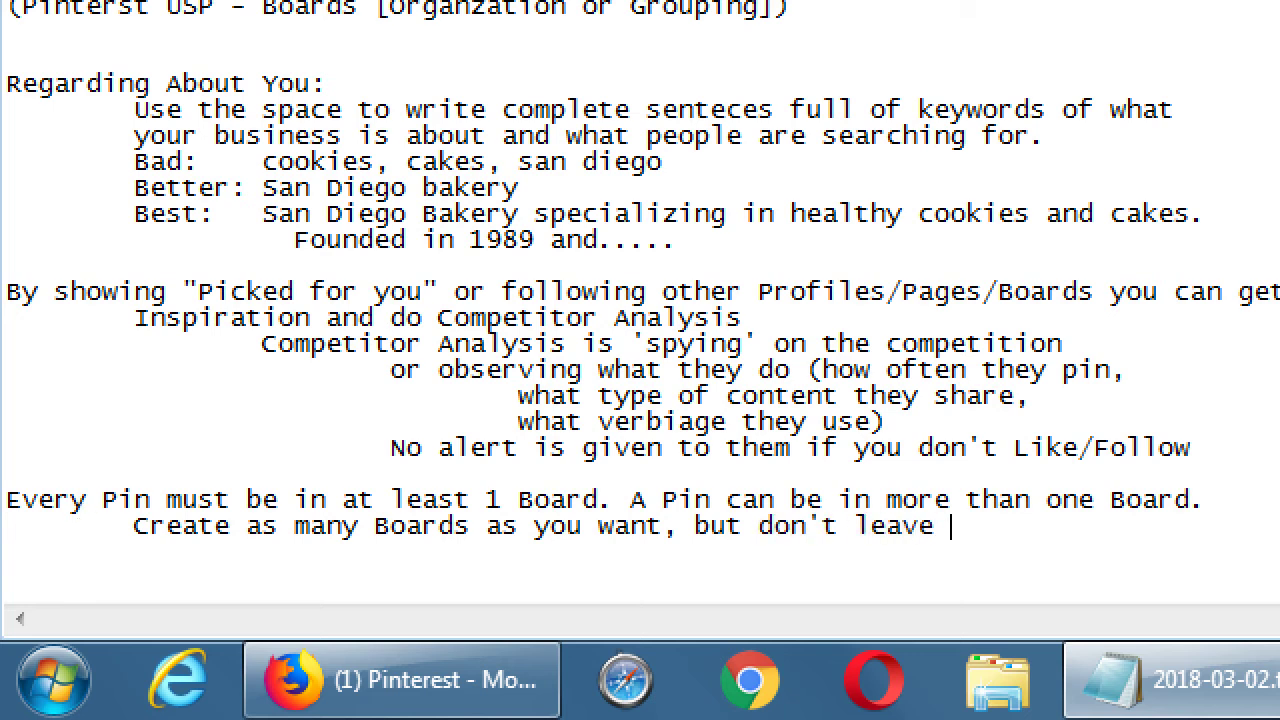
type("them empty")
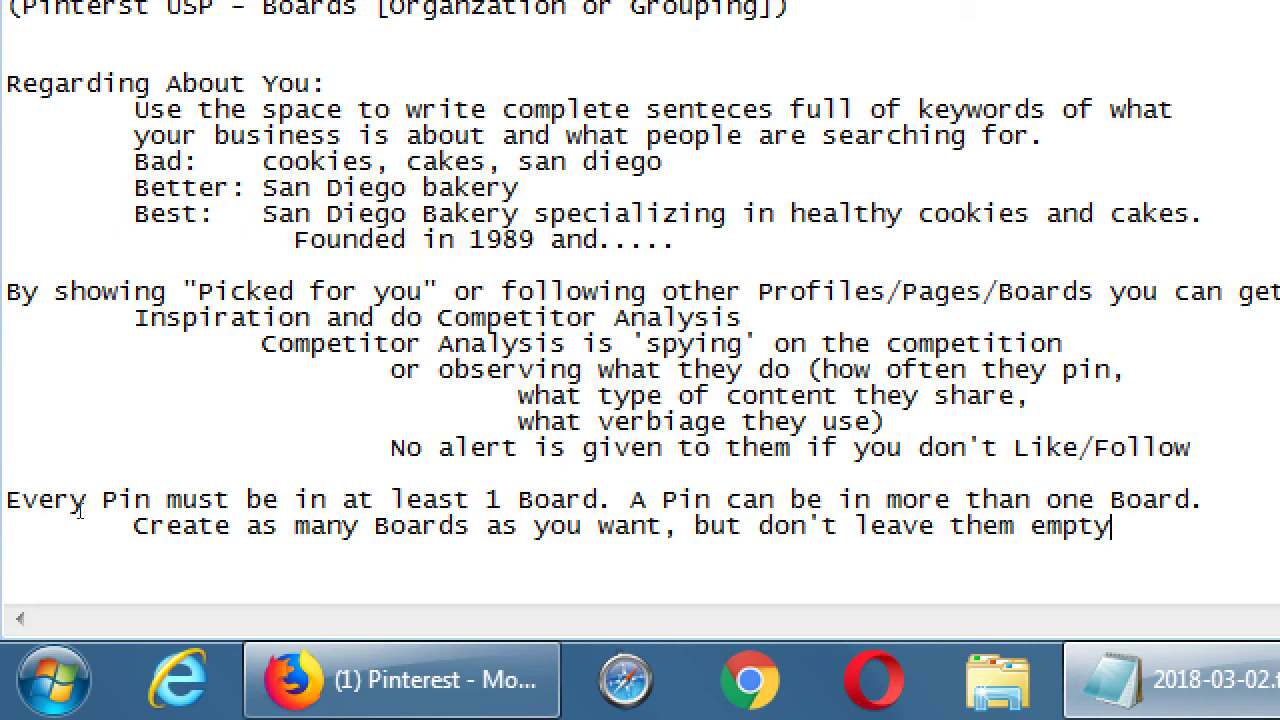
Step: Add a line below, indented two levels: (does not look professional!)
key("Return")
key("Tab")
key("Tab")
type("(does n")
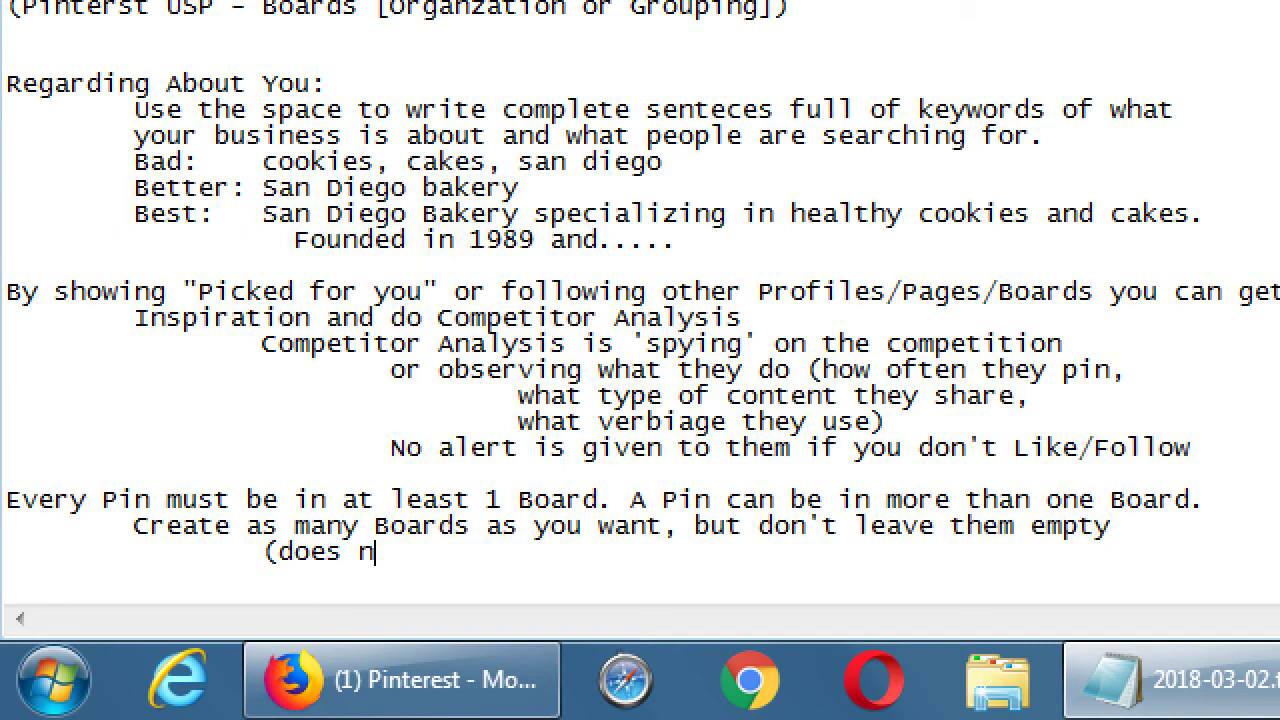
type("ot look pro")
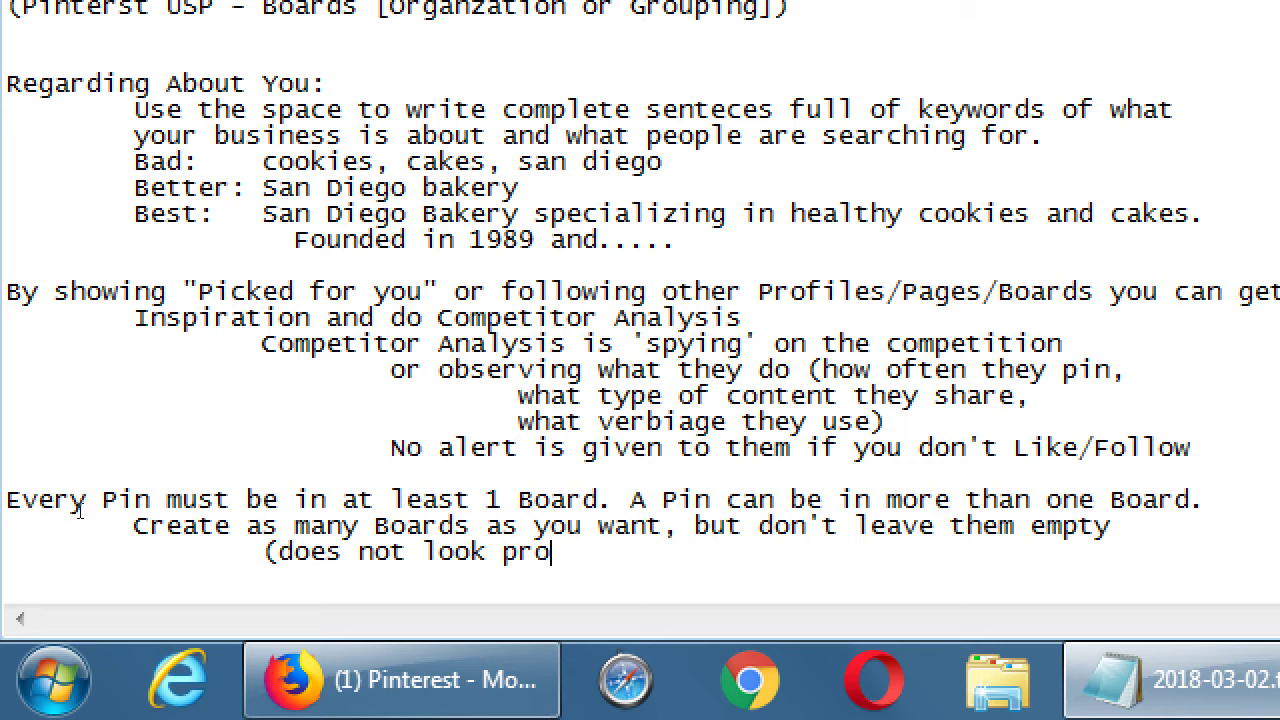
type("fessional!")
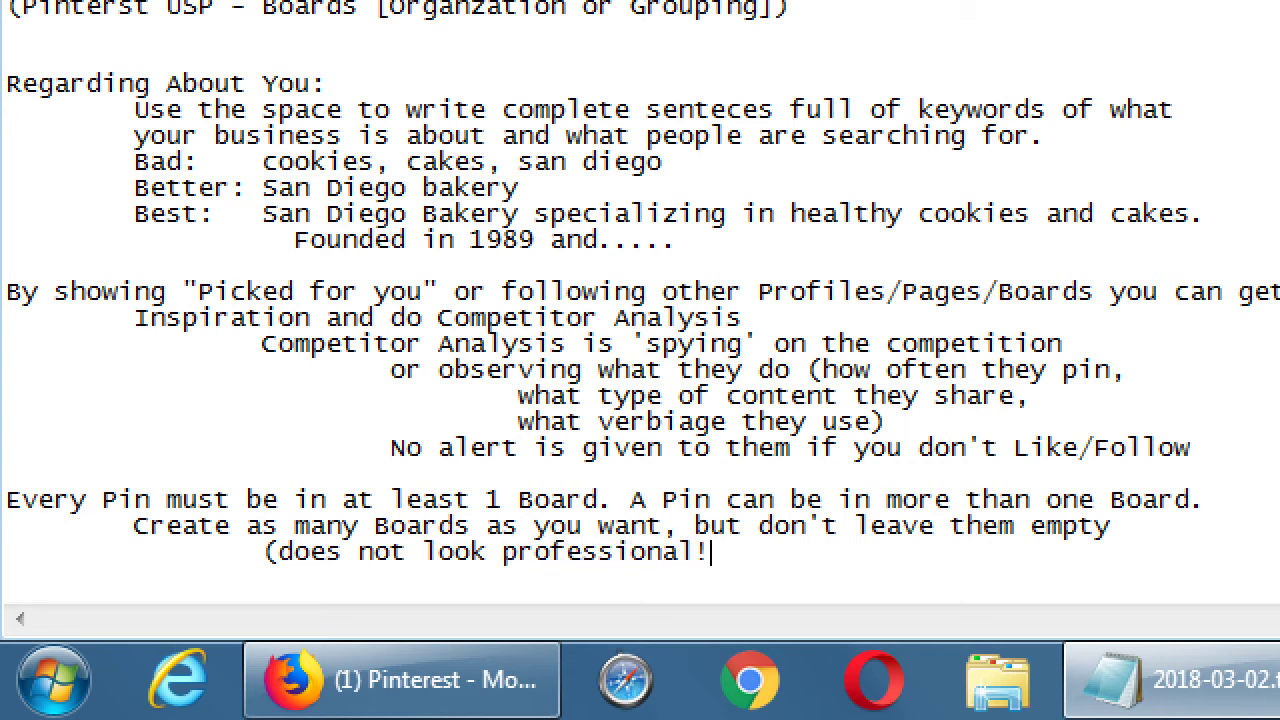
type(")")
Step: Insert the word "that" before "does" at the start of the parenthetical remark
key("Home")
key("ctrl+Right")
key("ctrl+Right")
key("Left")
key("Left")
key("Left")
key("Left")
key("Left")
type("that")
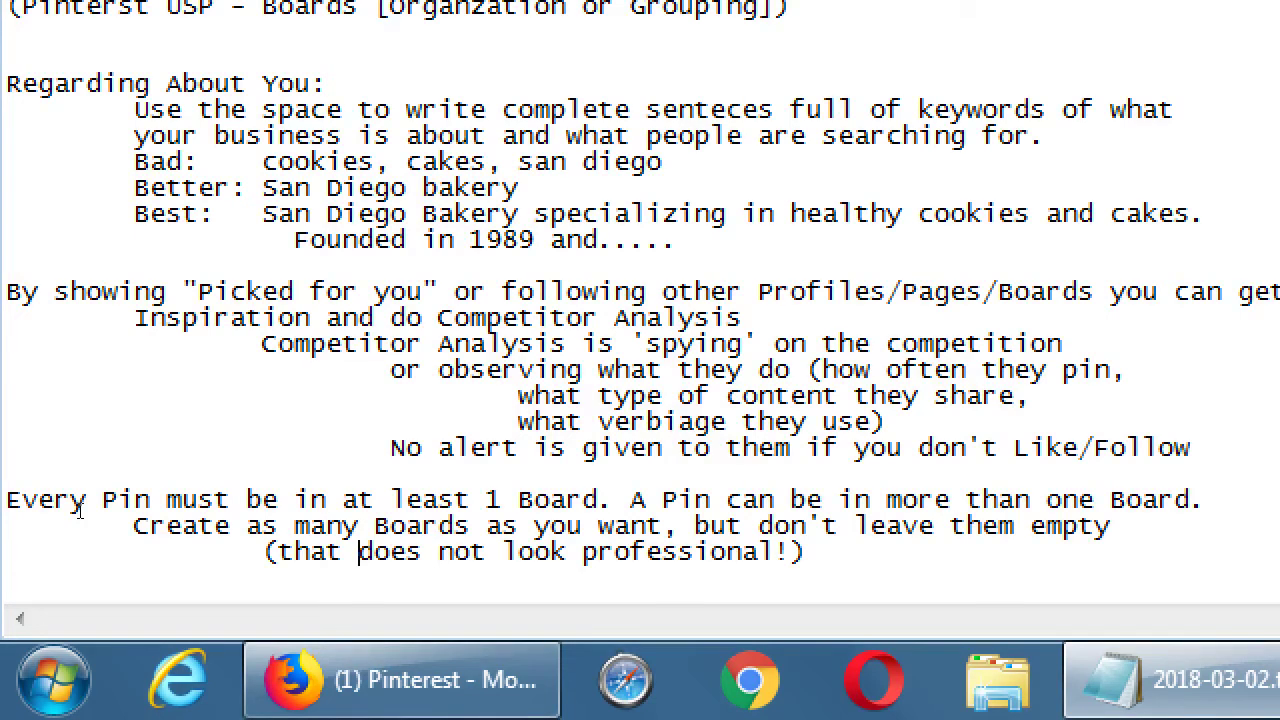
Step: Zoom the screen back out, switch to Pinterest in Firefox, and examine the options for regular and secret boards
key("super+minus")
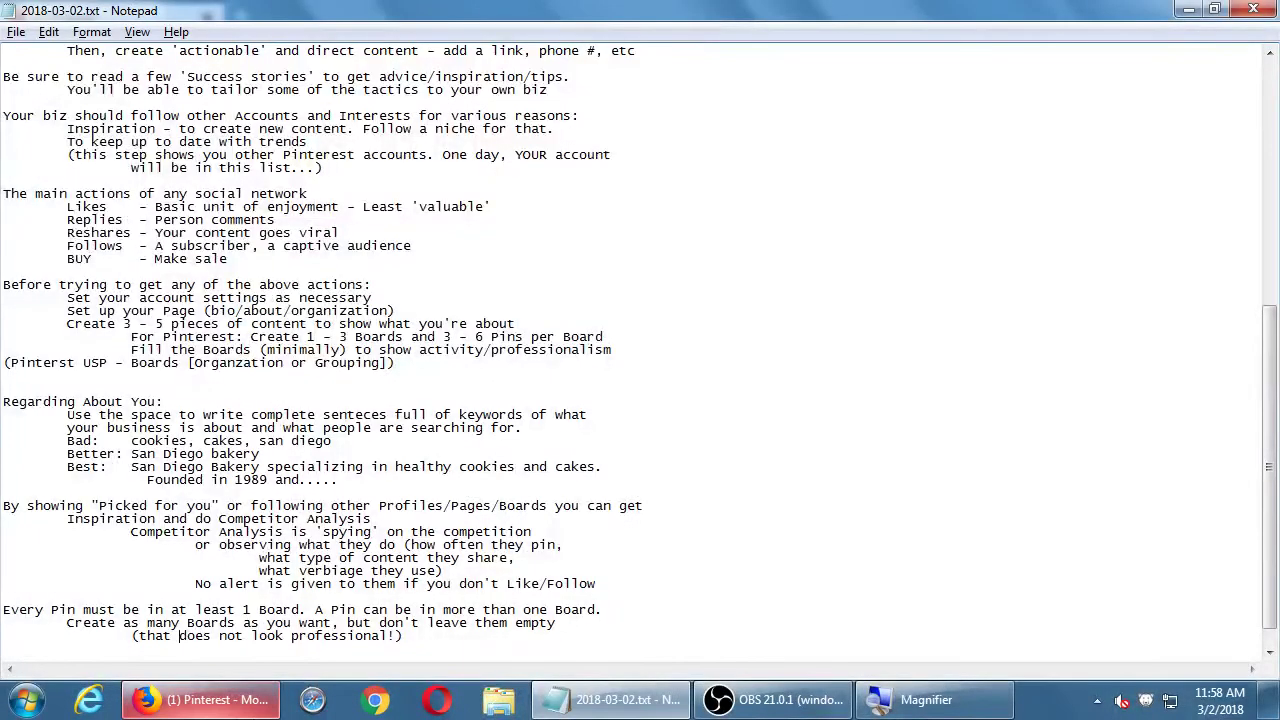
left_click(223, 702)
scroll(617, 489, "down", 5)
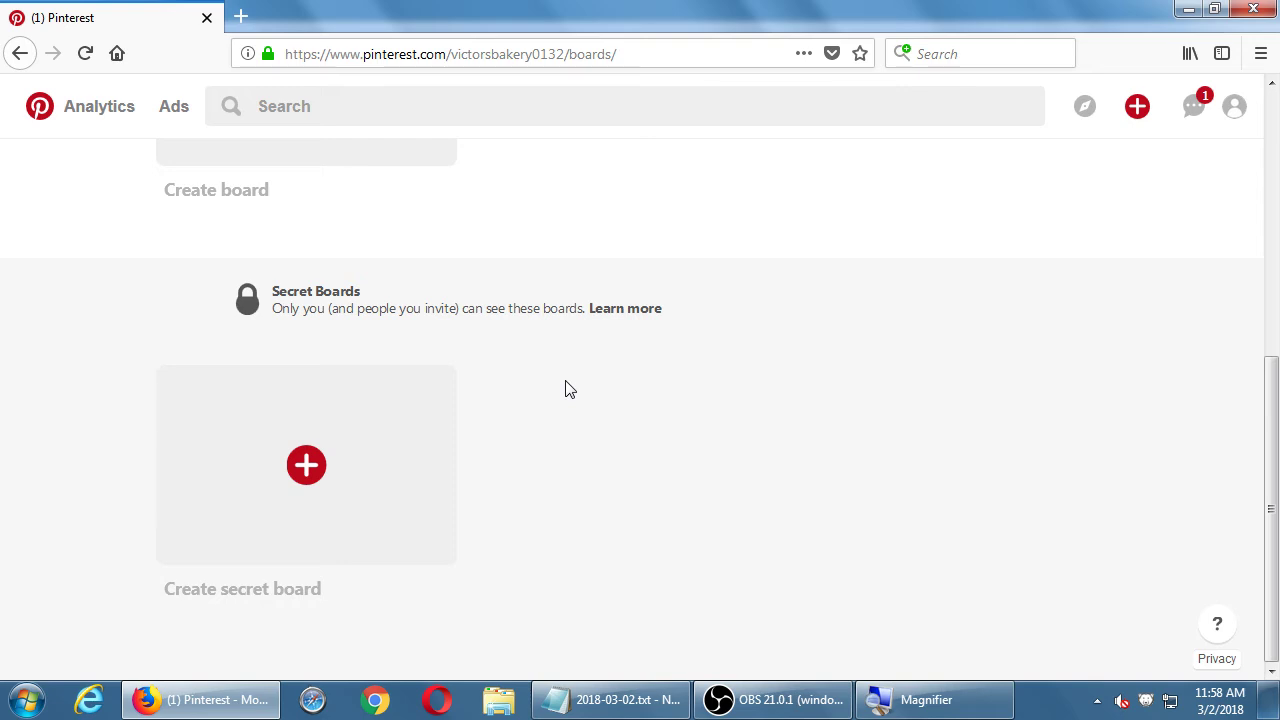
scroll(565, 389, "up", 4)
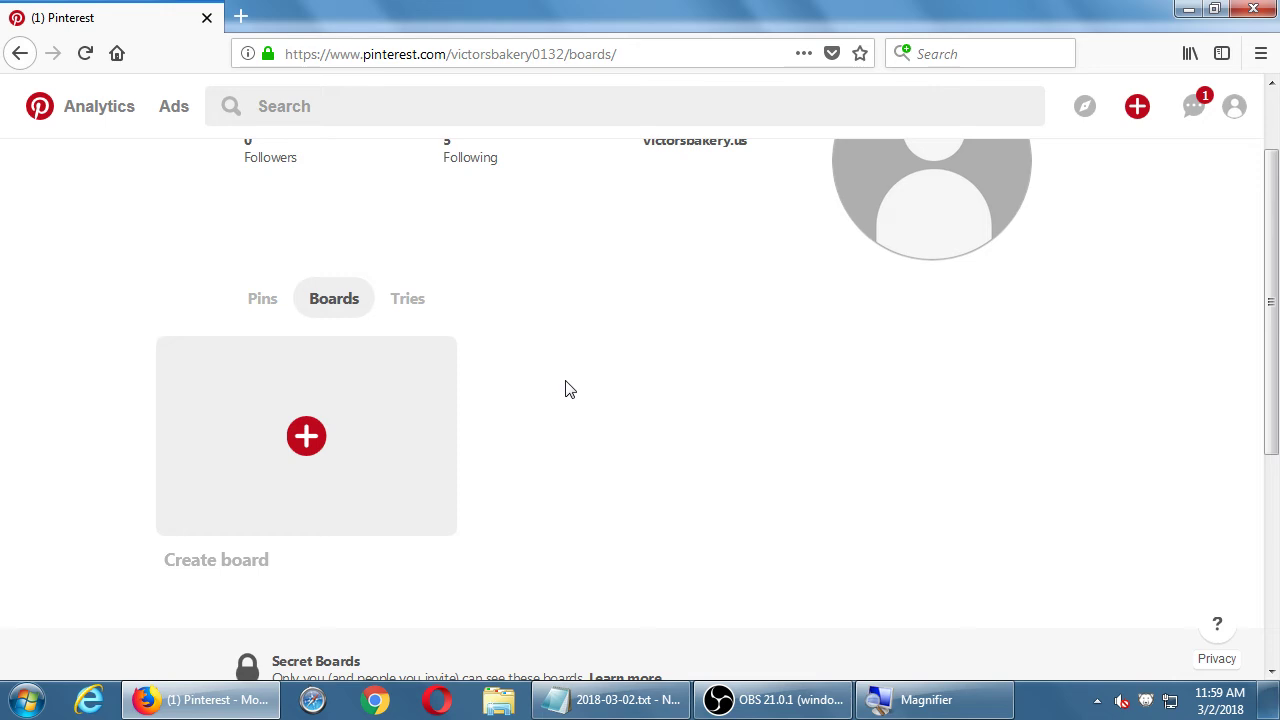
scroll(574, 386, "down", 2)
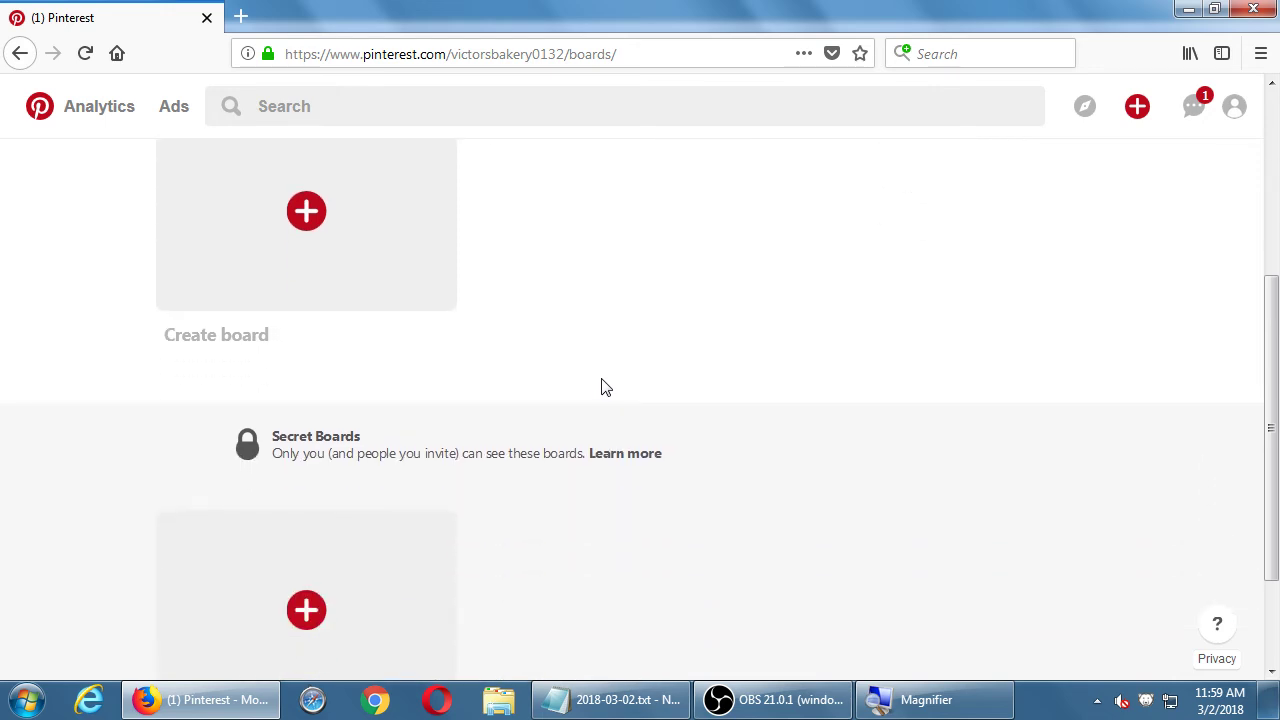
scroll(601, 387, "down", 1)
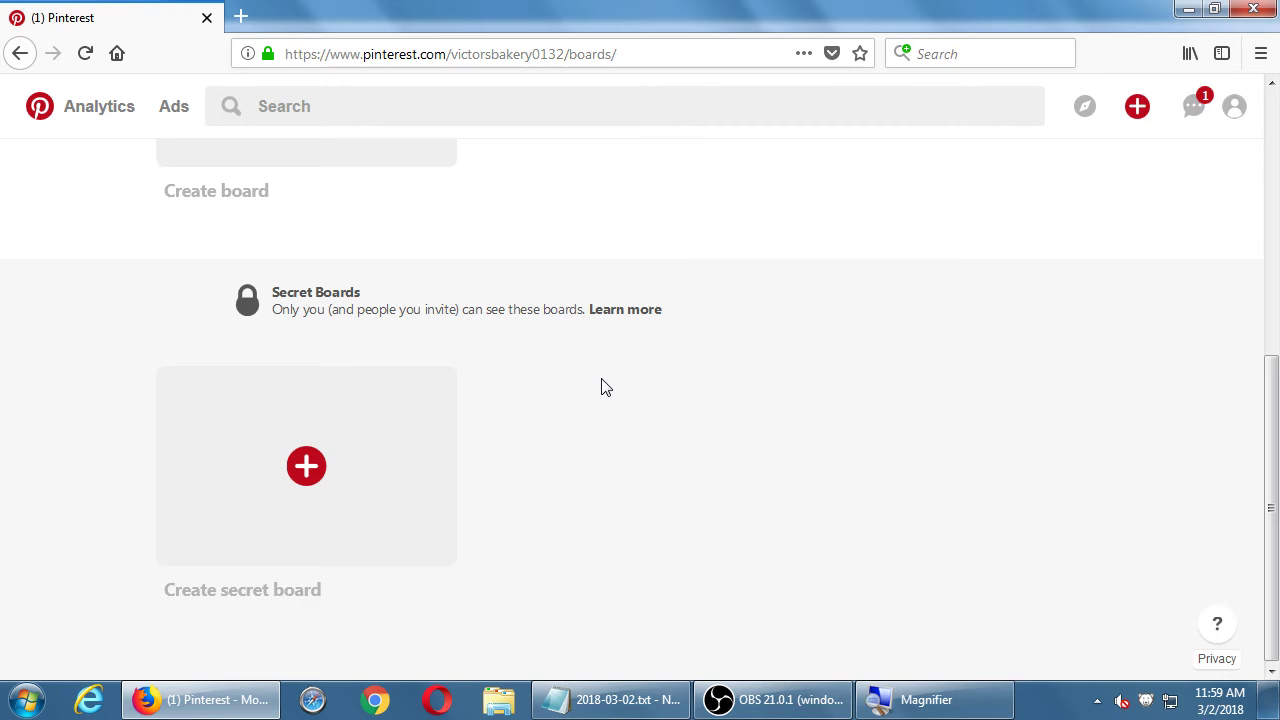
scroll(603, 386, "up", 2)
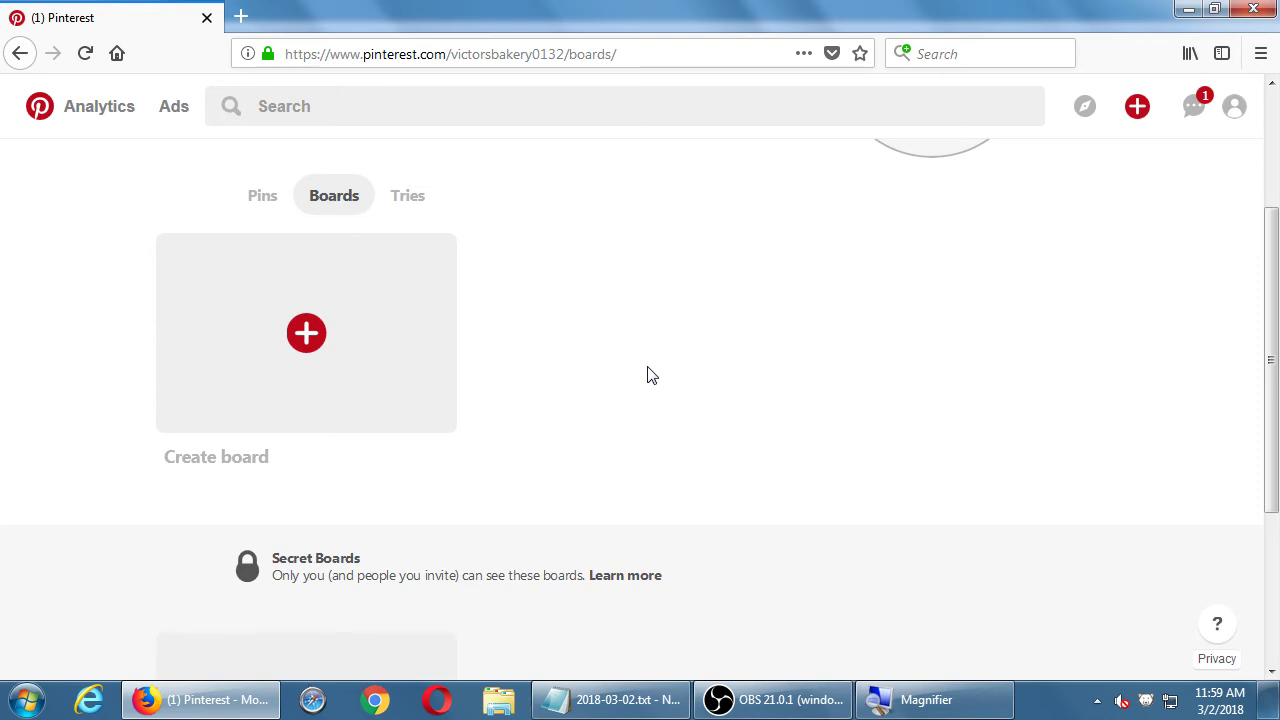
scroll(648, 375, "down", 2)
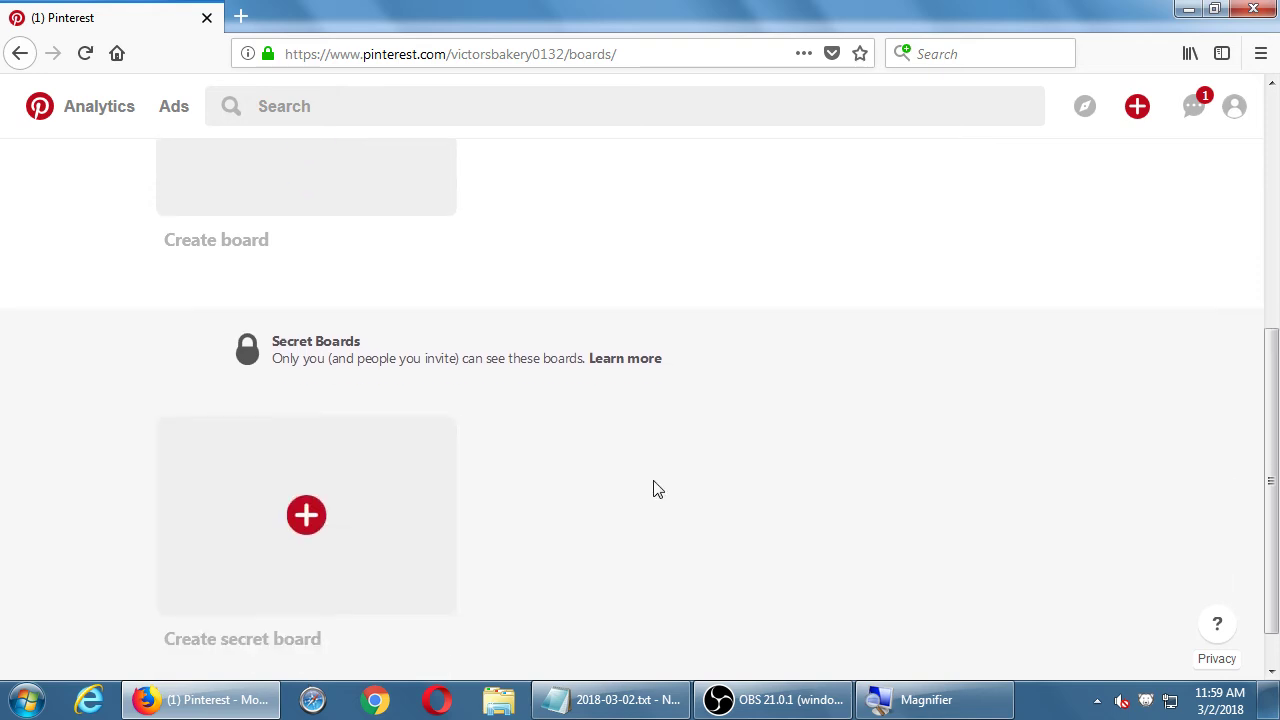
Step: Open the secret boards help article in a separate tab and read it down to Tips and Troubleshooting, trying a page search for "sha"
middle_click(625, 370)
left_click(306, 17)
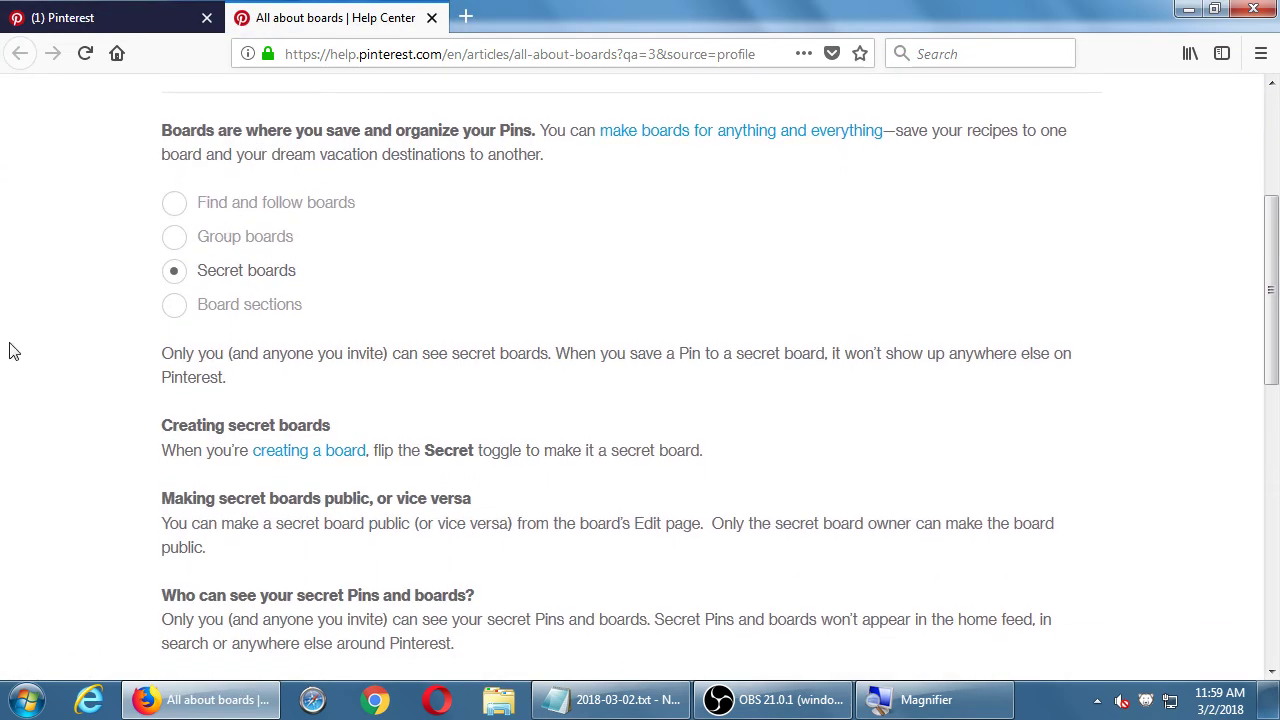
key("ctrl+f")
type("shar")
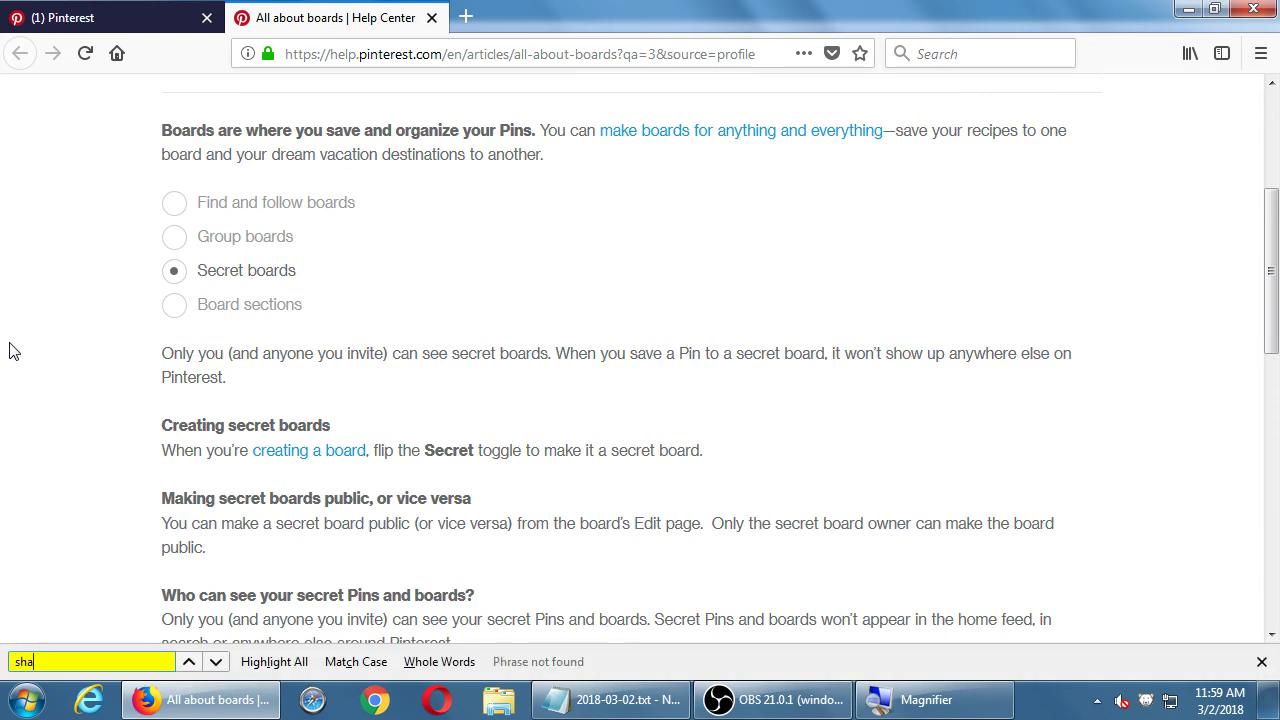
key("BackSpace")
key("BackSpace")
key("BackSpace")
key("BackSpace")
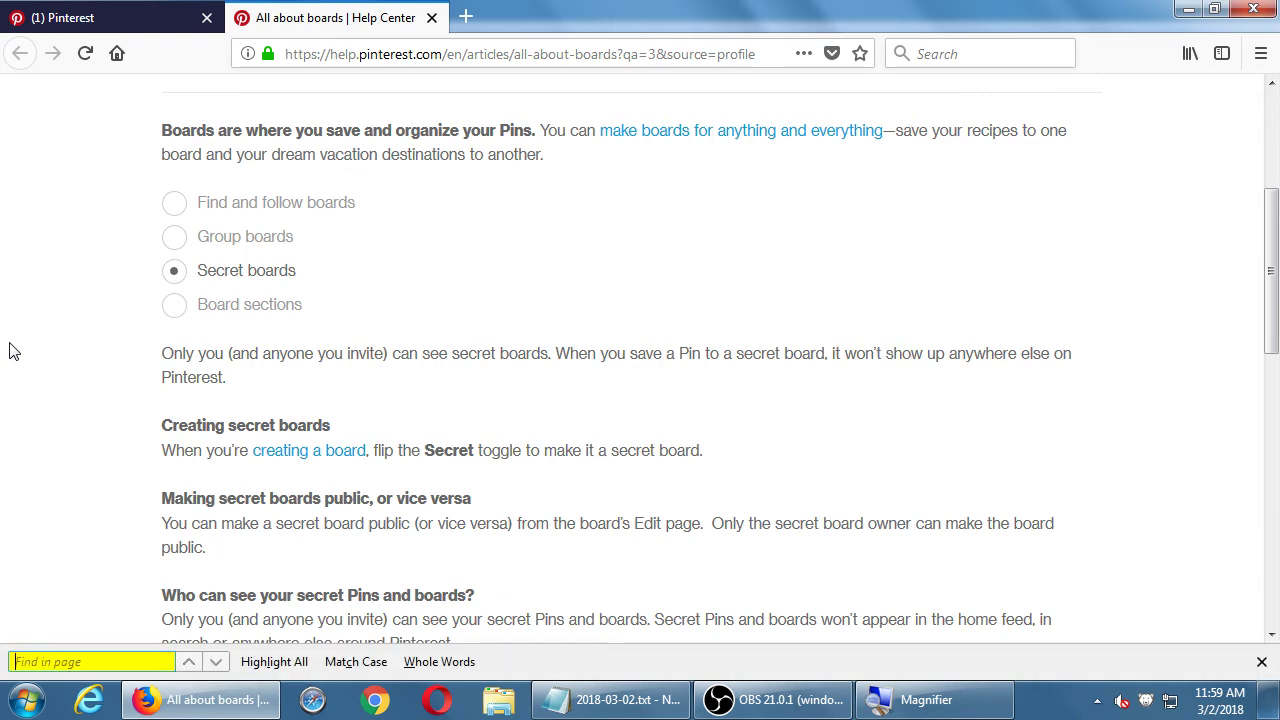
scroll(113, 427, "down", 2)
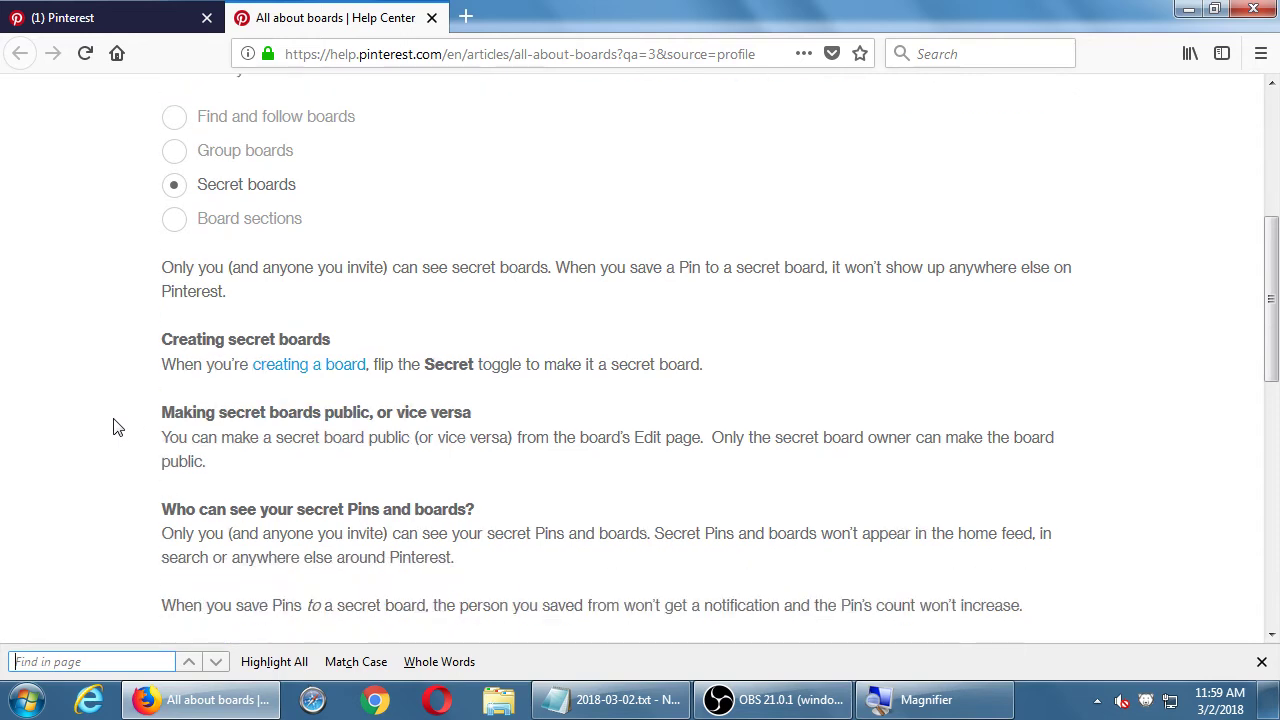
scroll(113, 427, "down", 5)
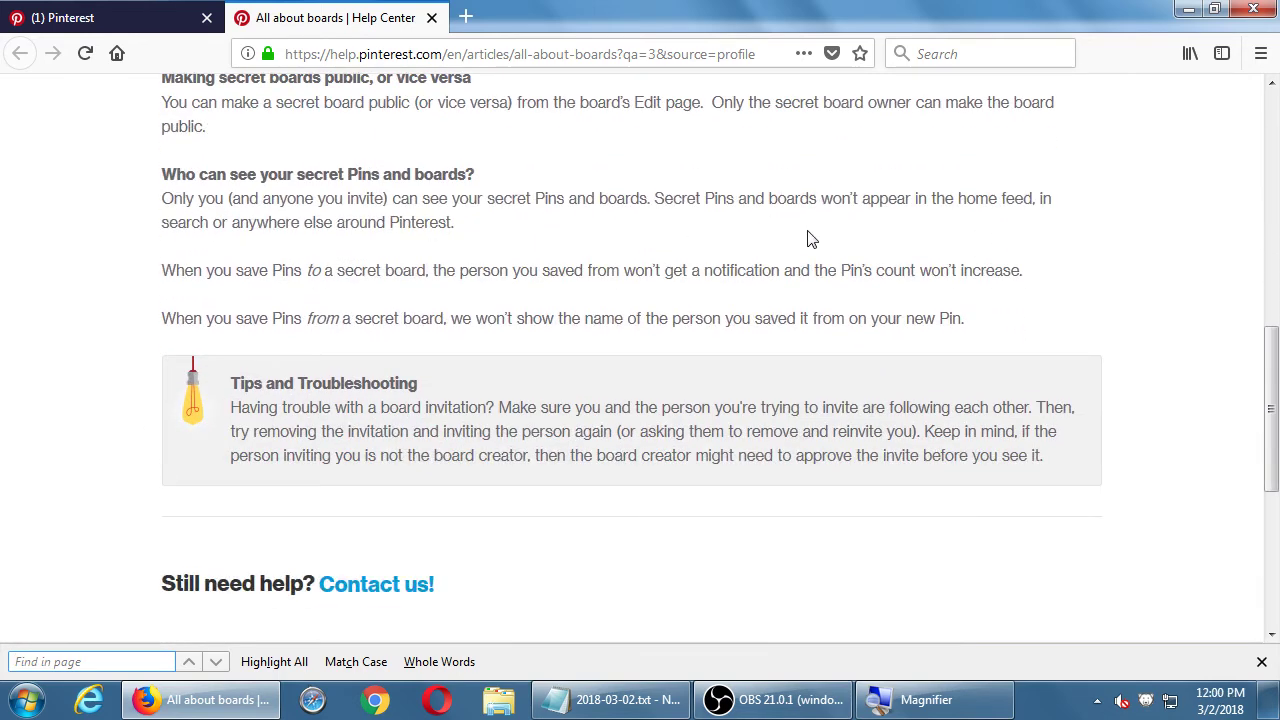
Step: Read the help article's passage on who can see secret Pins and boards, highlighting the part about search visibility
left_click_drag(966, 198, 1062, 200)
left_click_drag(187, 221, 446, 221)
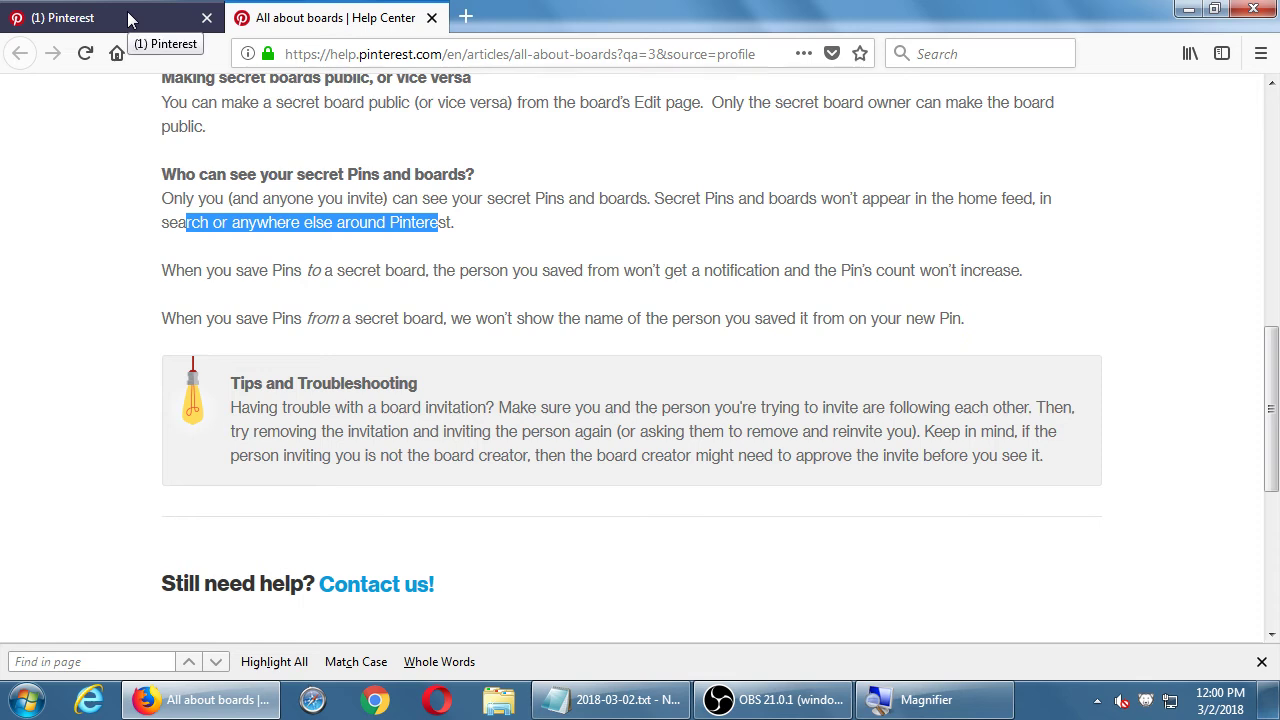
left_click(84, 170)
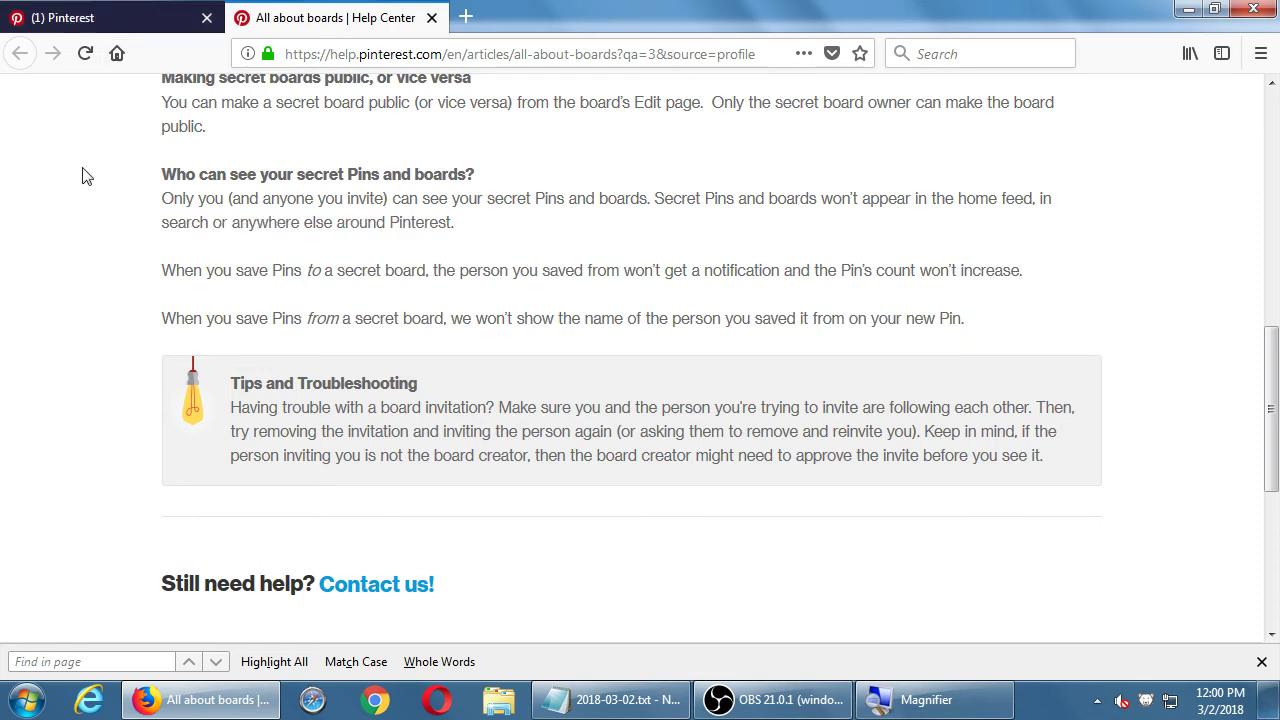
Step: Return to the Victor's Bakery profile and look over its Tries section and the board creation area under Boards
left_click(80, 18)
scroll(832, 406, "up", 5)
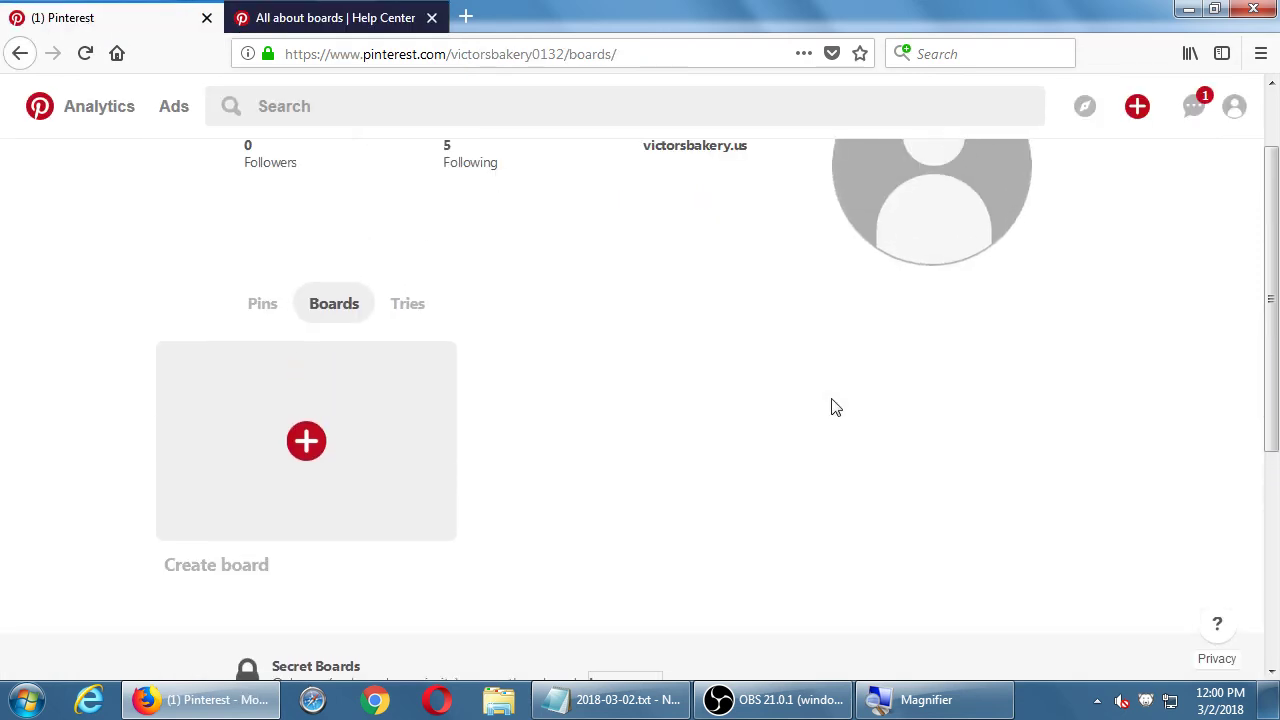
left_click(398, 307)
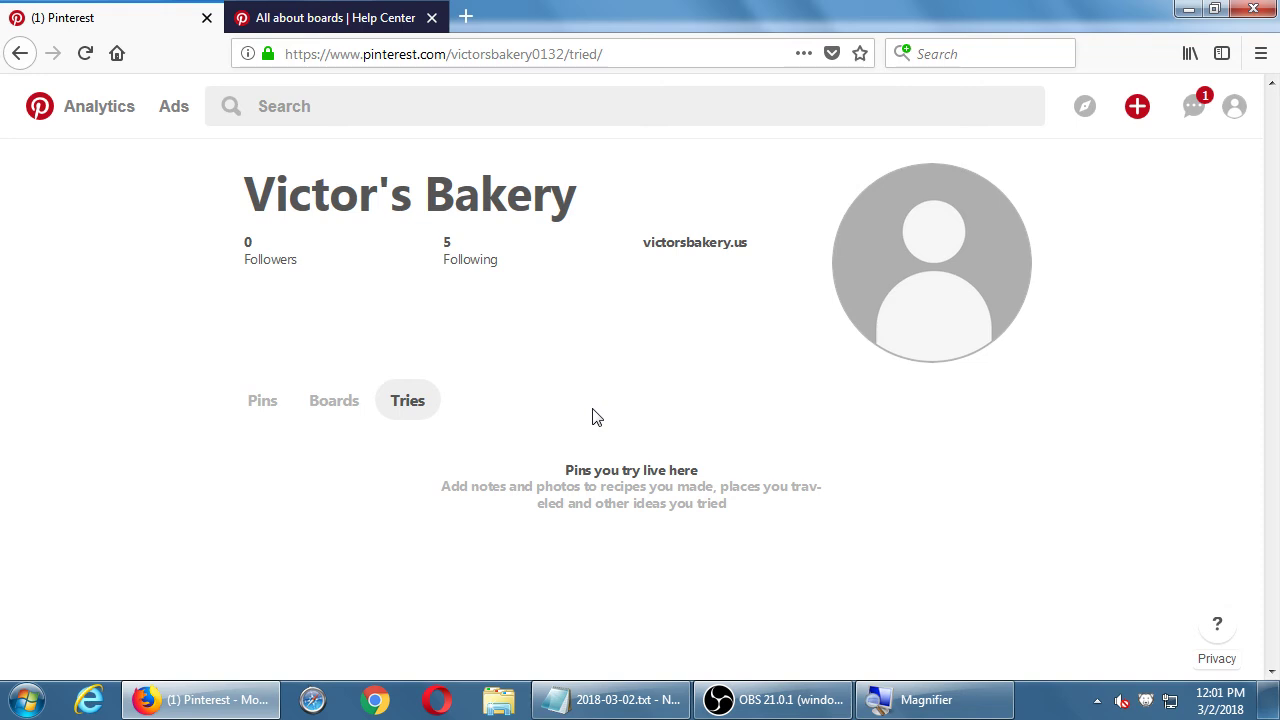
left_click(339, 423)
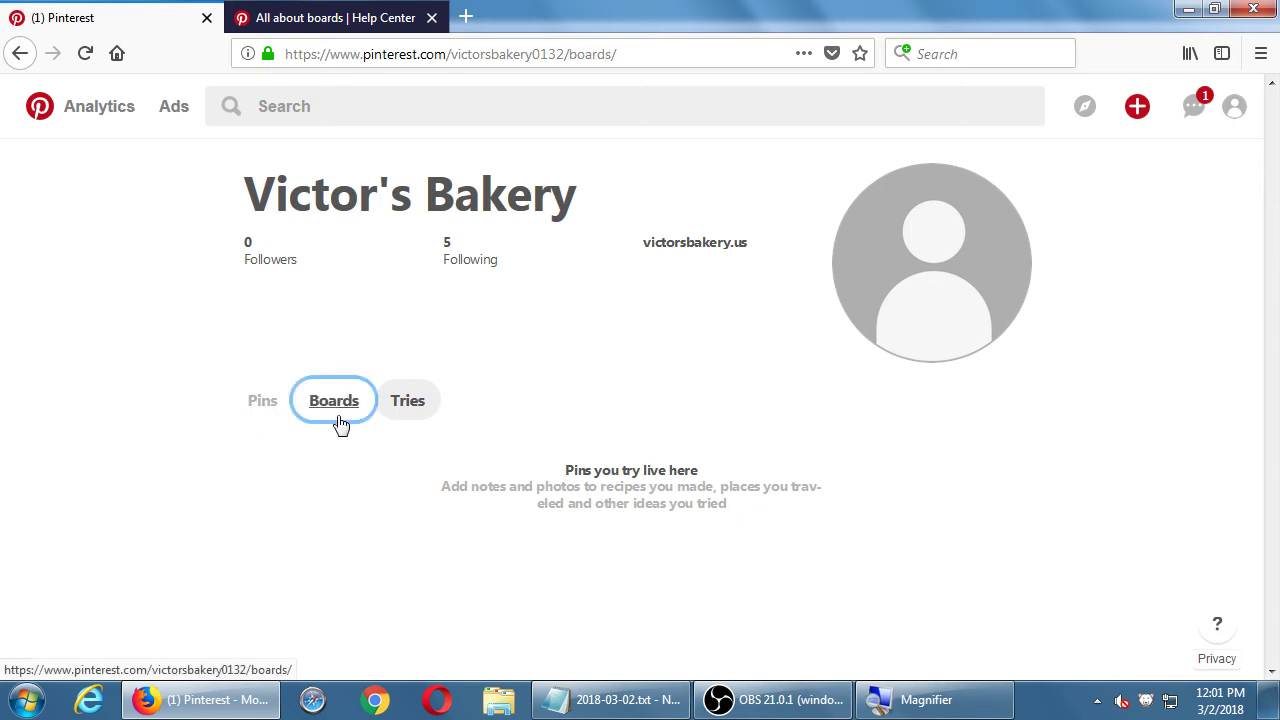
scroll(92, 440, "down", 2)
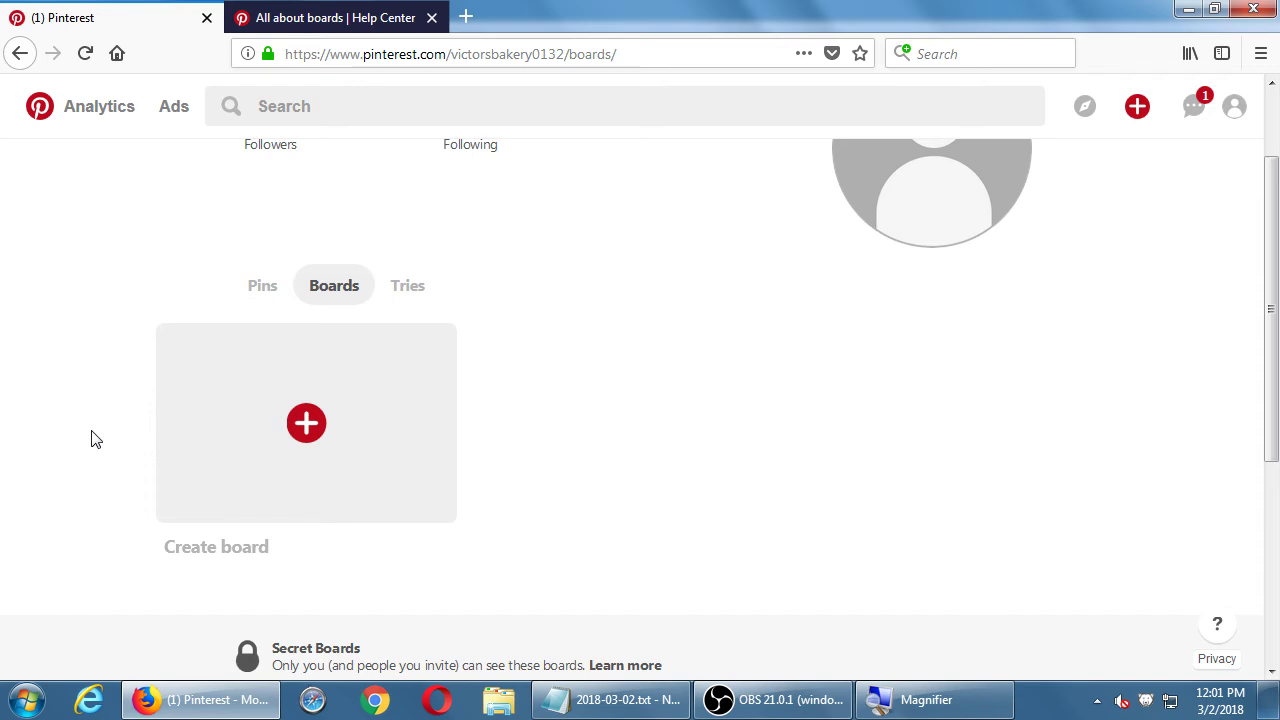
Step: Switch to the Notepad notes, magnify the screen and highlight the recommended numbers of Boards and Pins for Pinterest
left_click(591, 703)
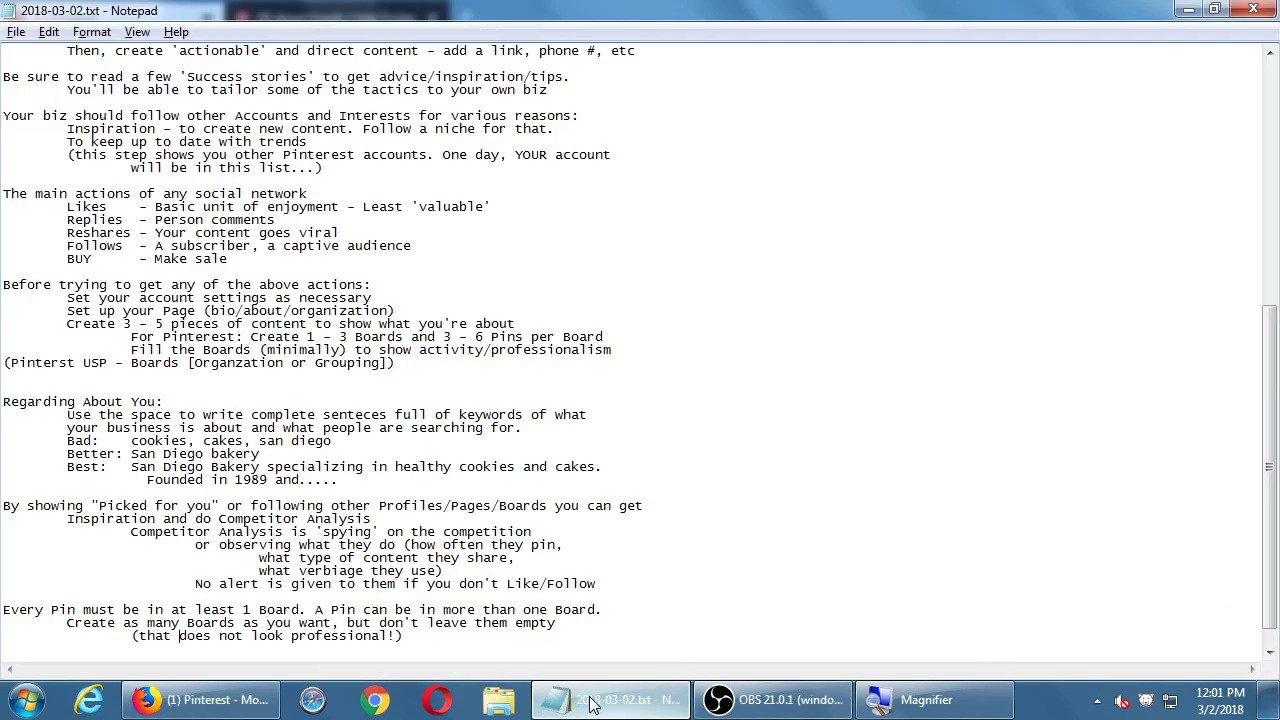
key("super+plus")
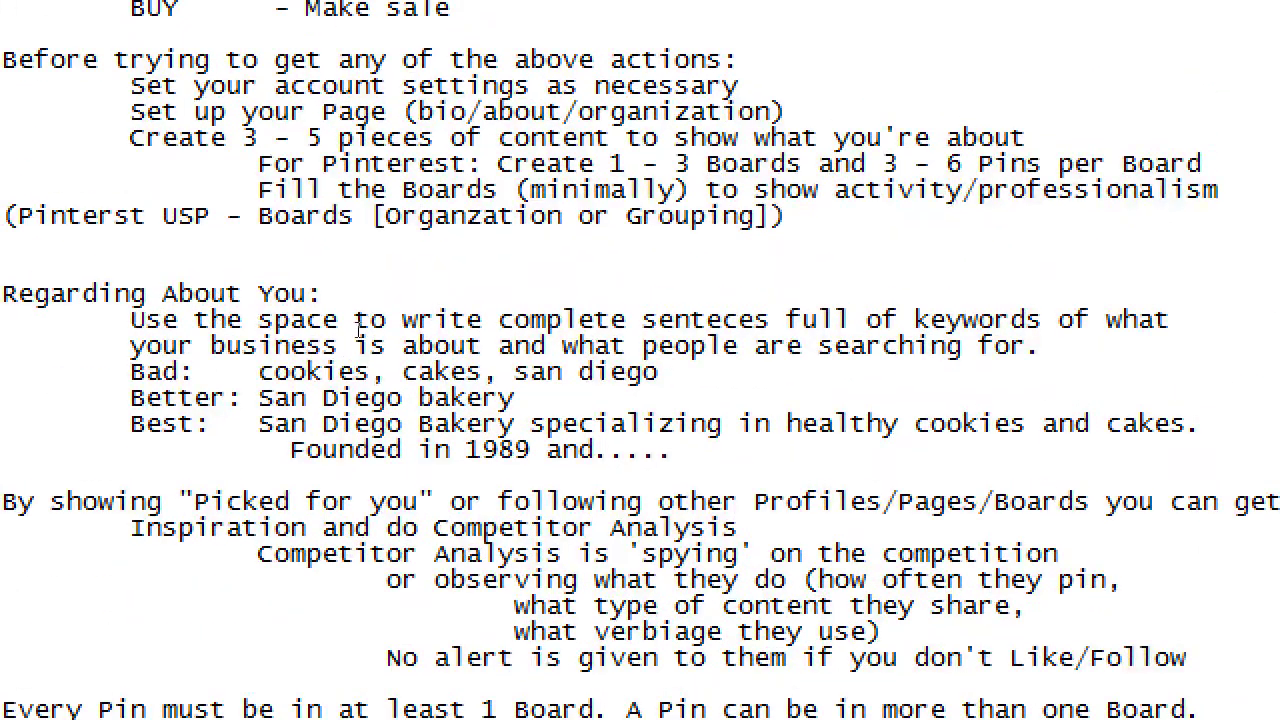
left_click_drag(357, 332, 307, 337)
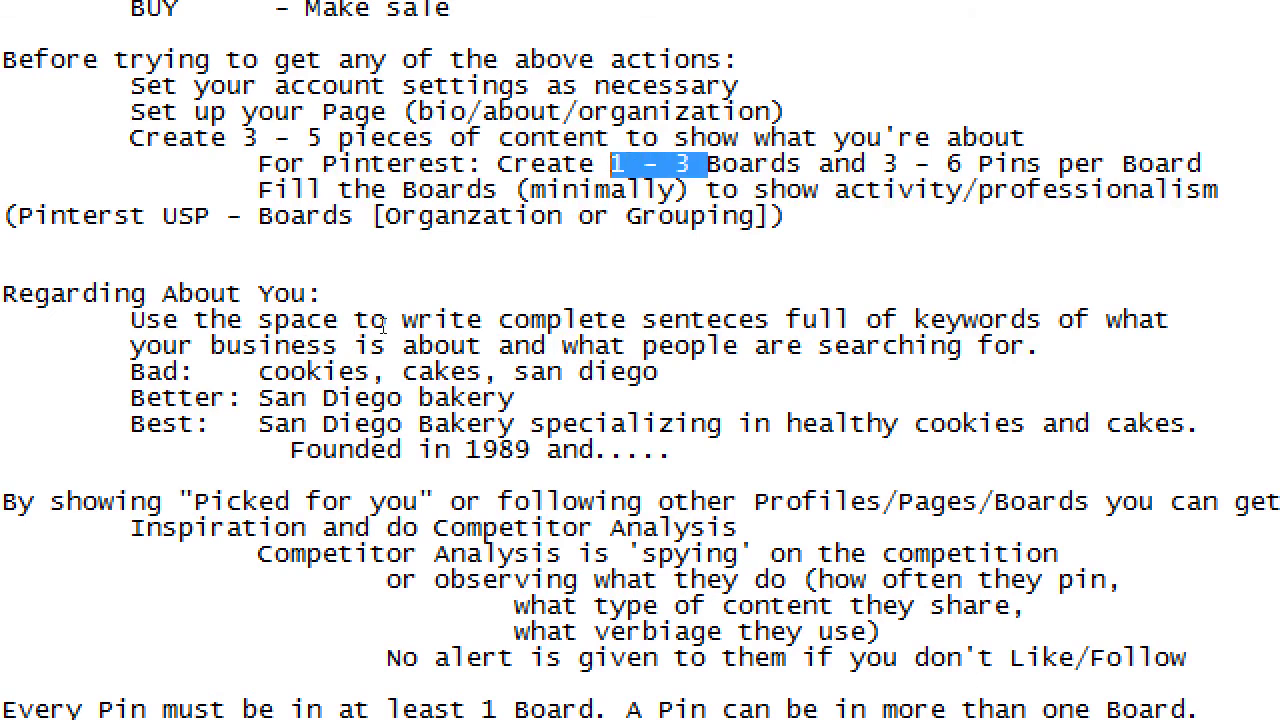
left_click_drag(443, 332, 484, 333)
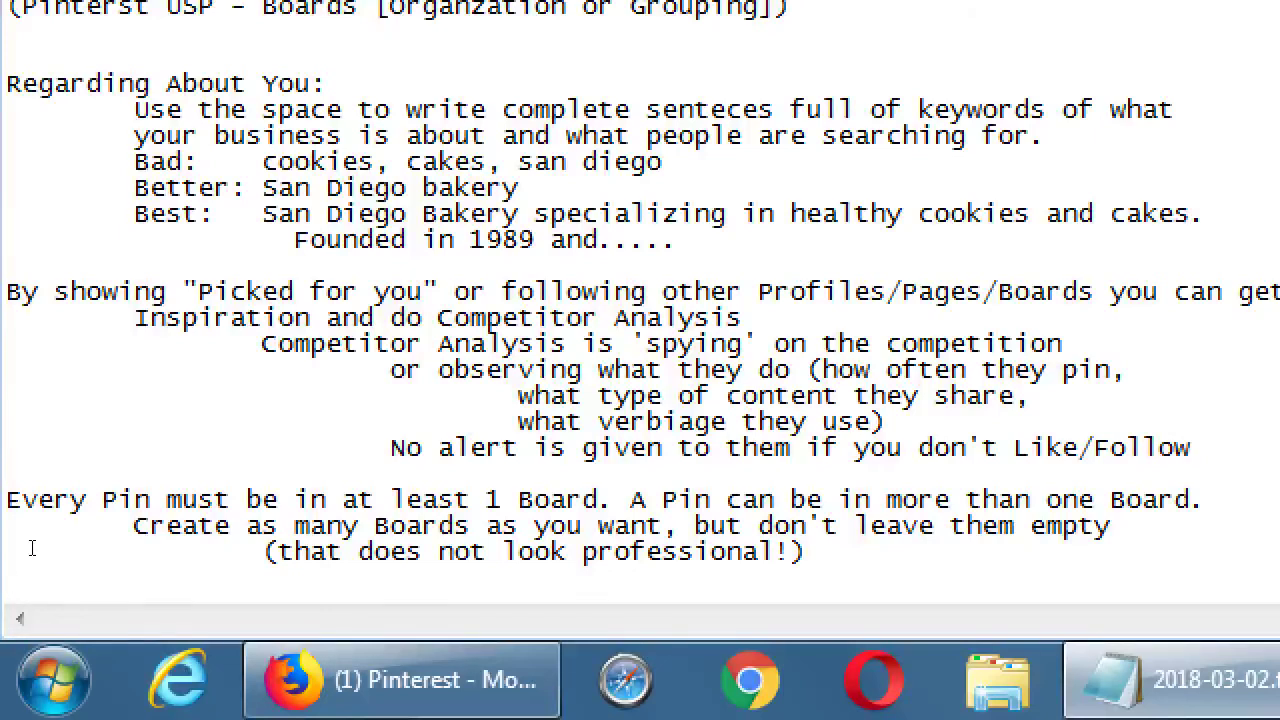
Step: Add a note at the end: "Recommendation: Create the Boards first (set them up), then populate them", and zoom the screen back out
left_click(32, 548)
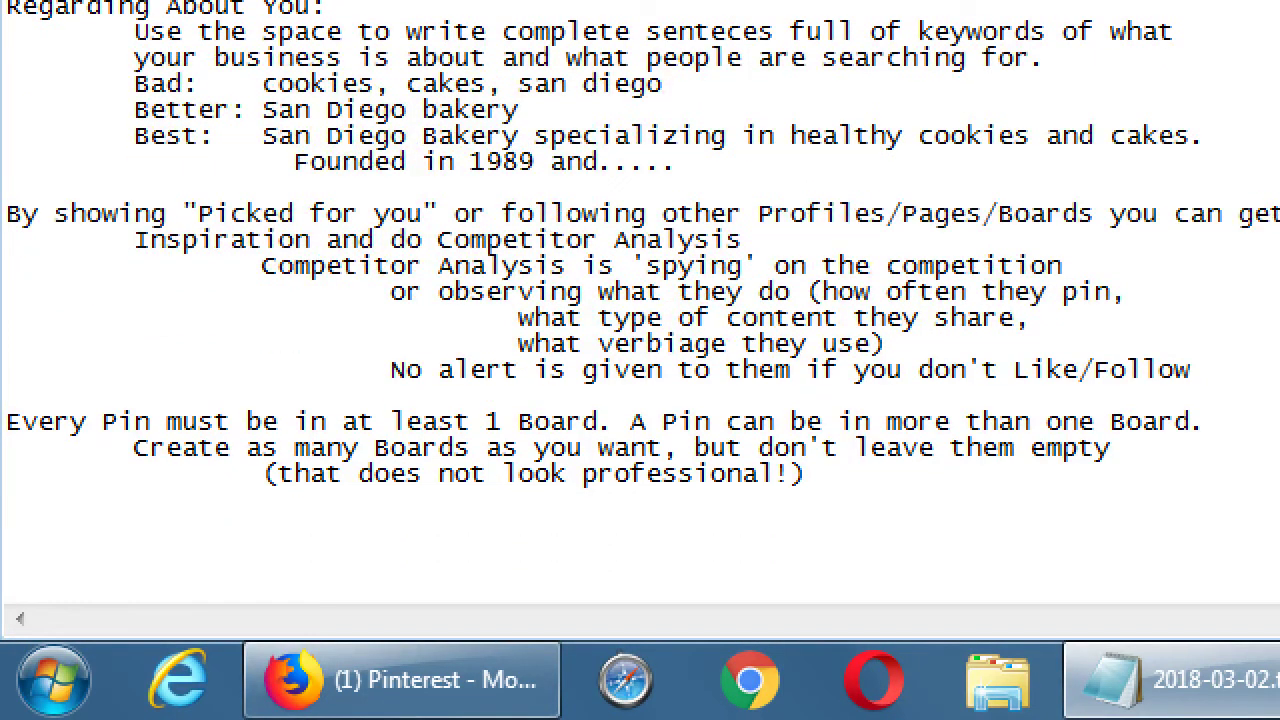
key("BackSpace")
type("Recommendation: Create")
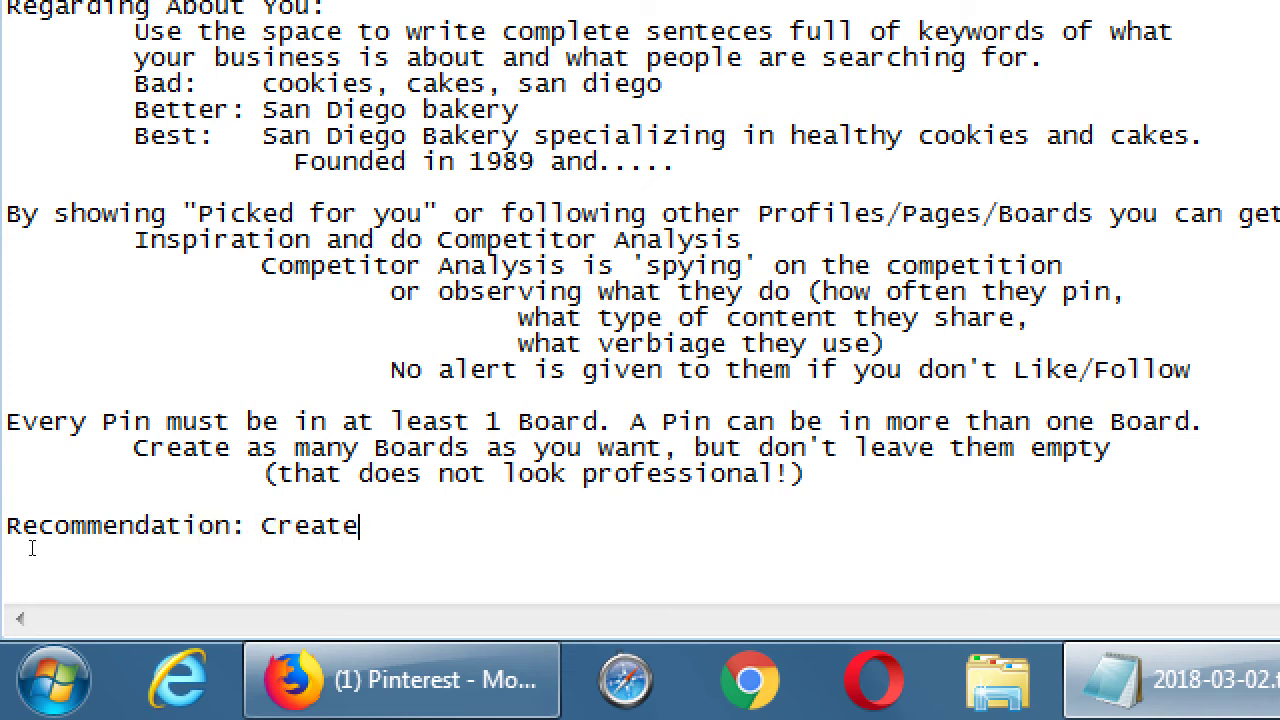
type(" the Boards first")
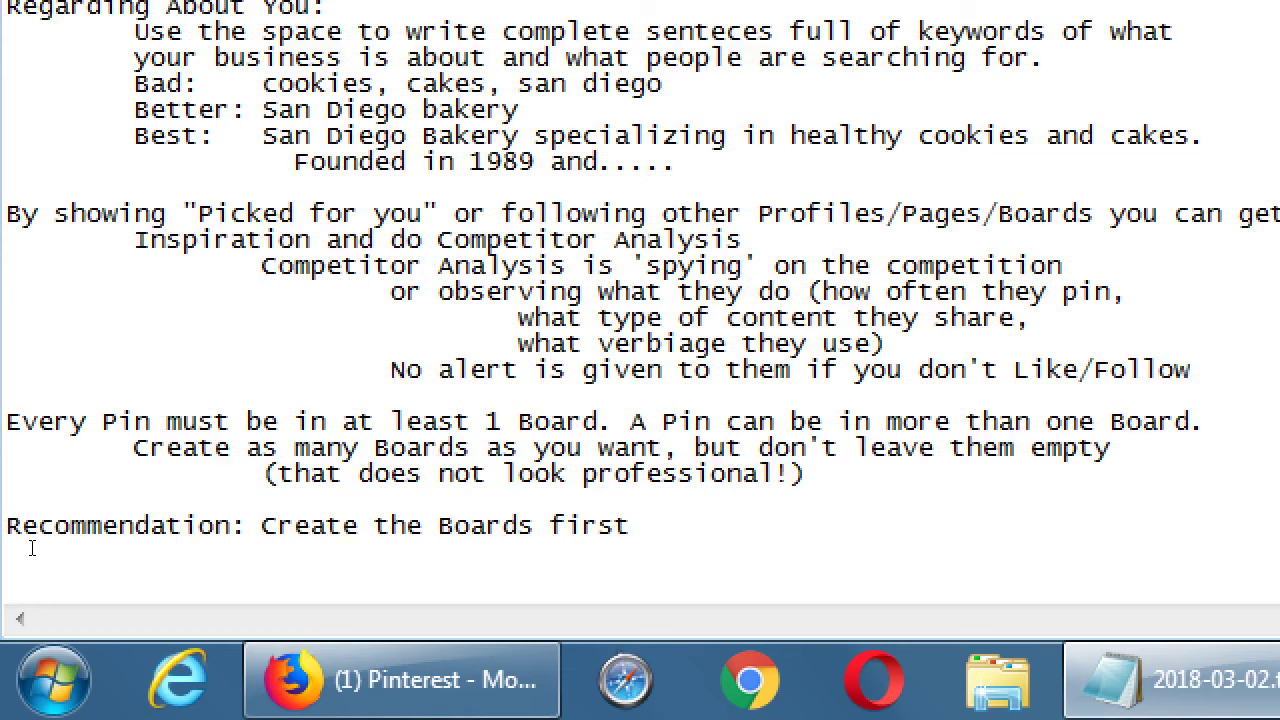
type(" (set them")
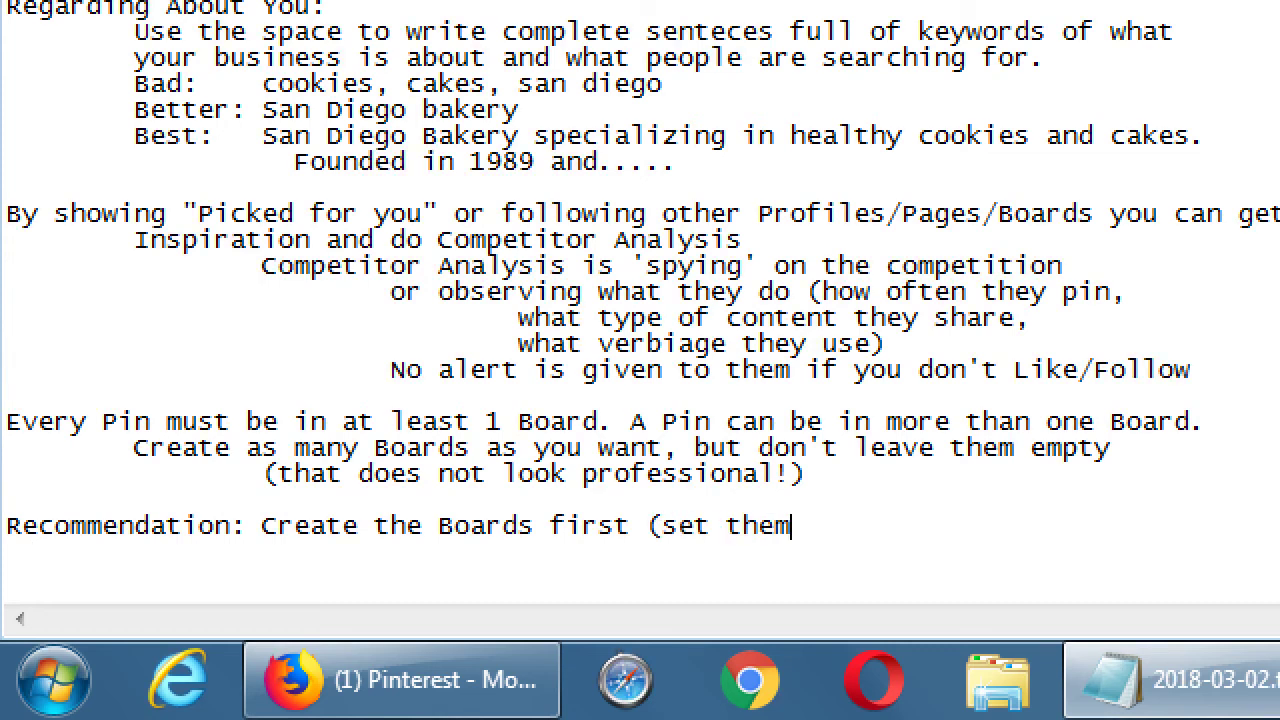
type(" up), then")
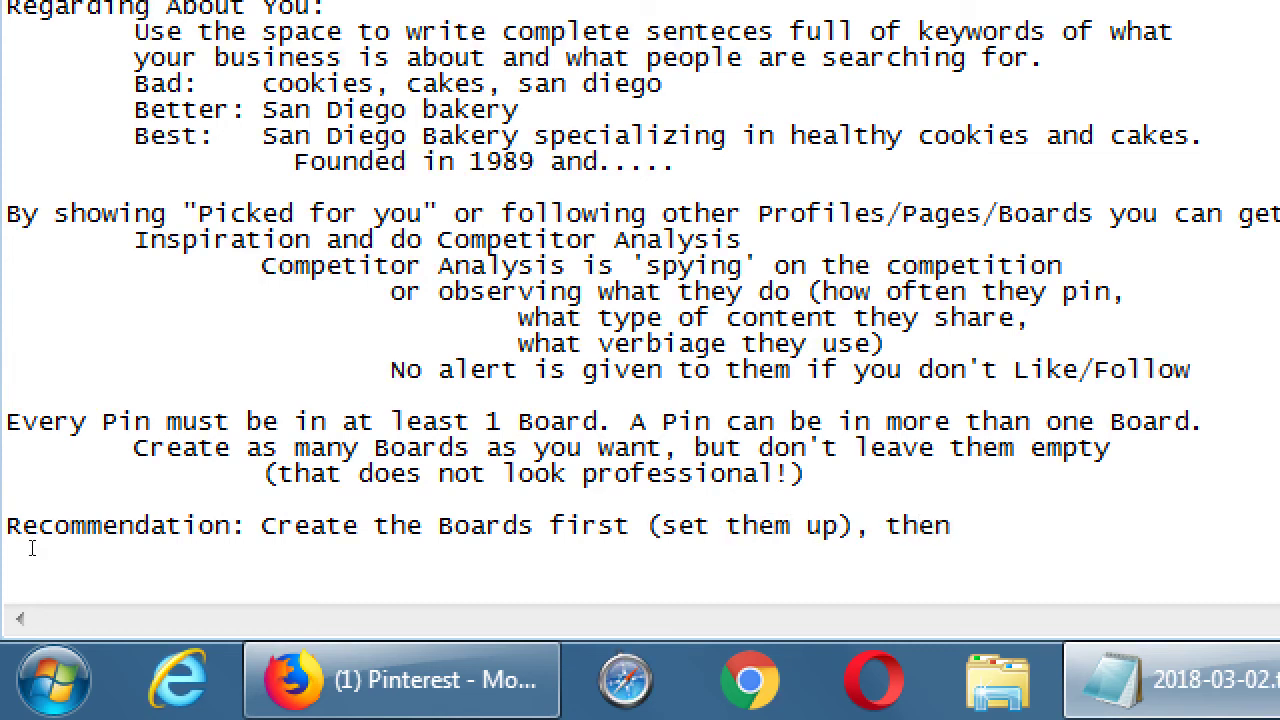
type(" populate them")
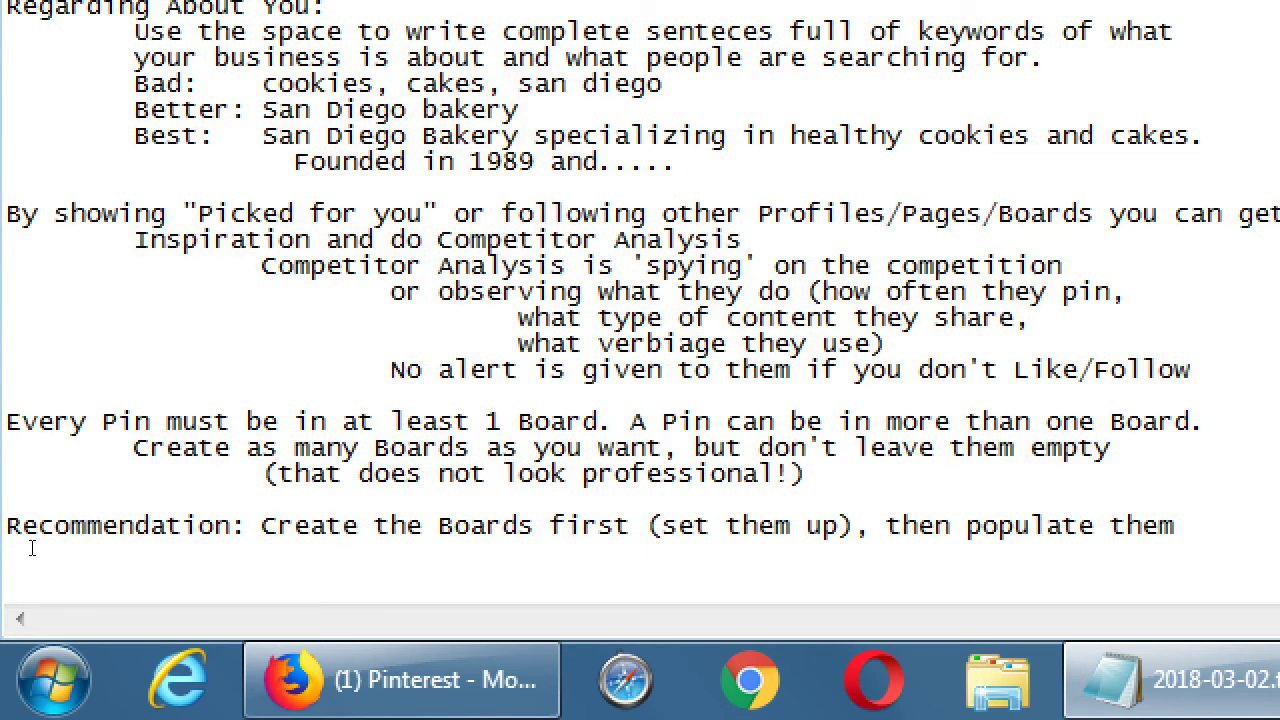
key("super+minus")
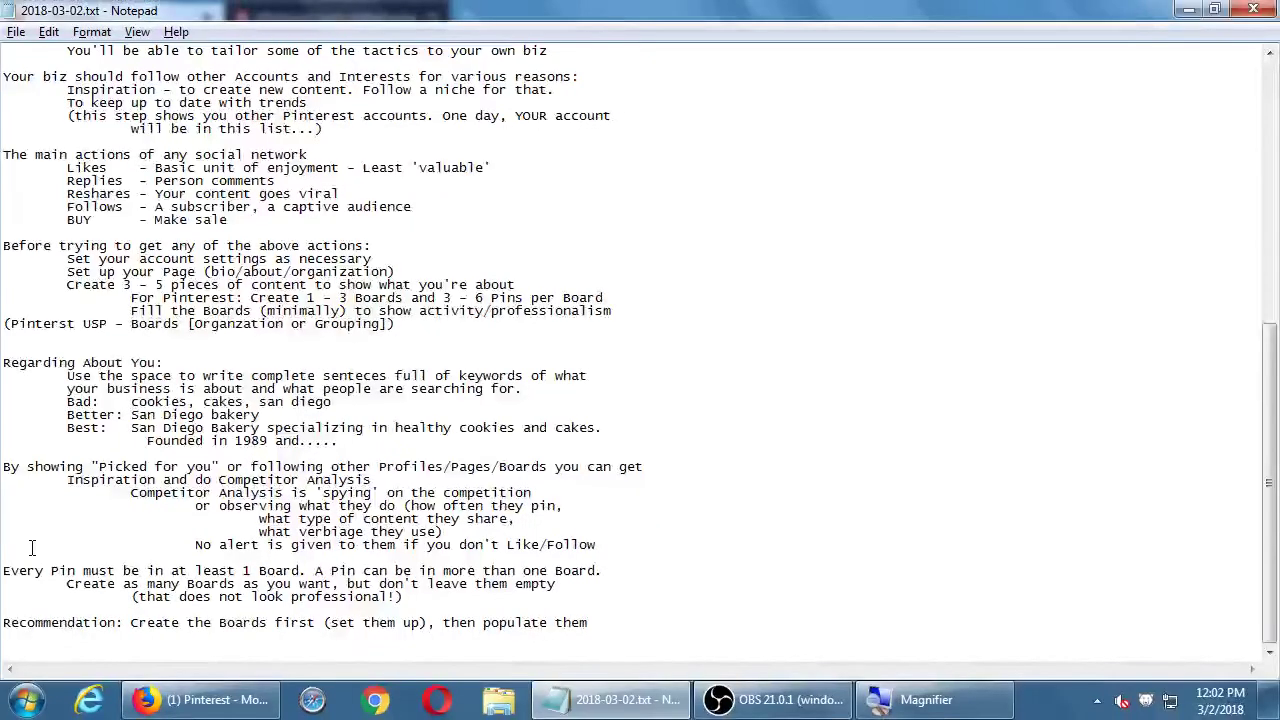
Step: Switch back to Pinterest in Firefox and start a new board, ready for its name
key("alt+Tab")
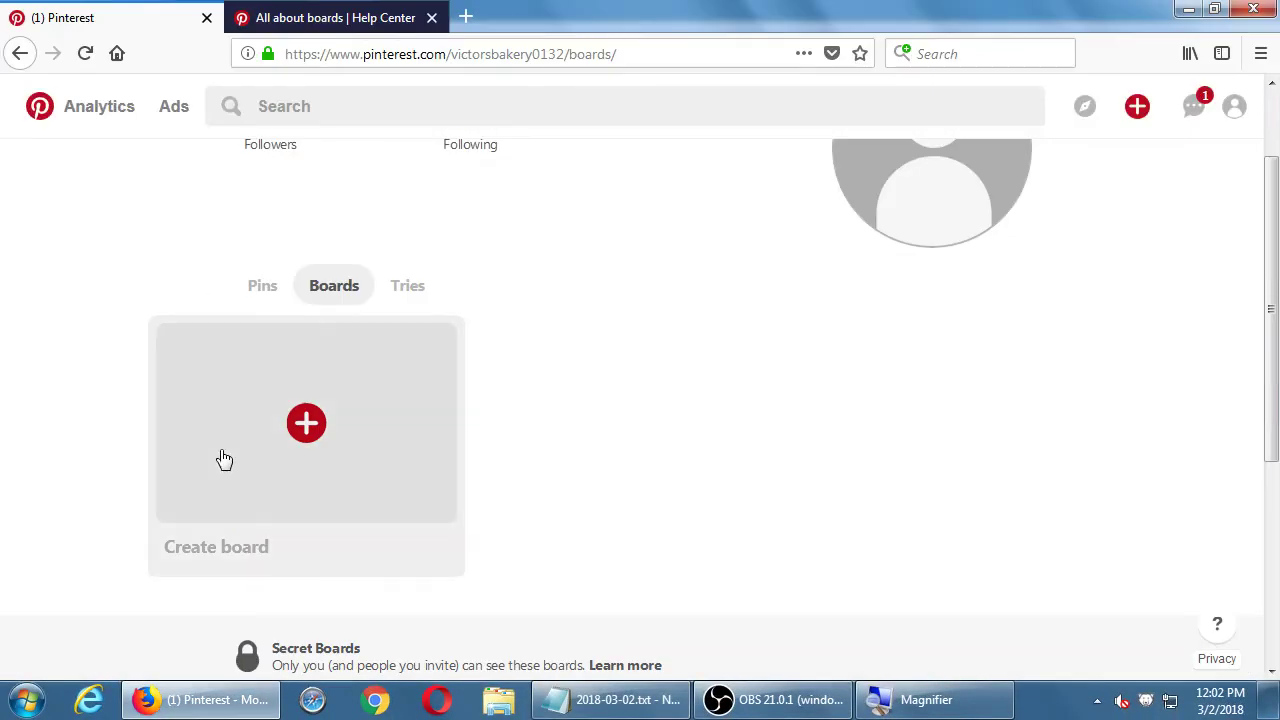
left_click(296, 453)
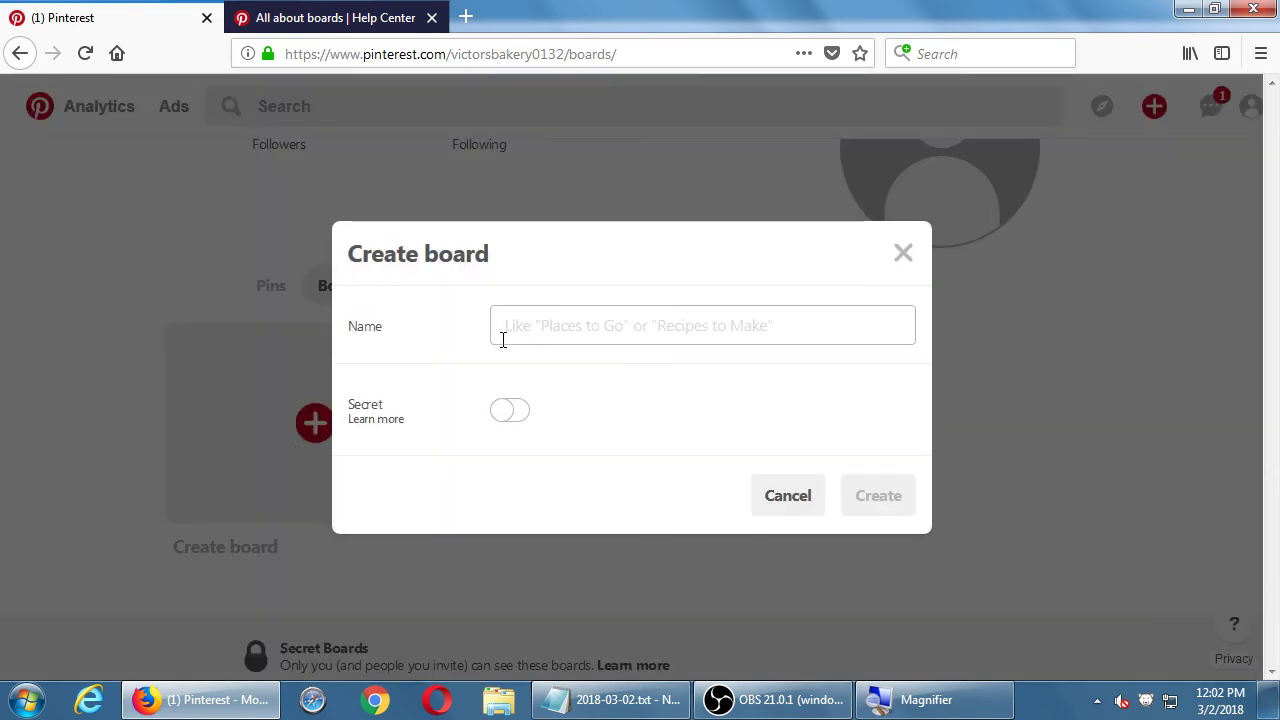
left_click(540, 323)
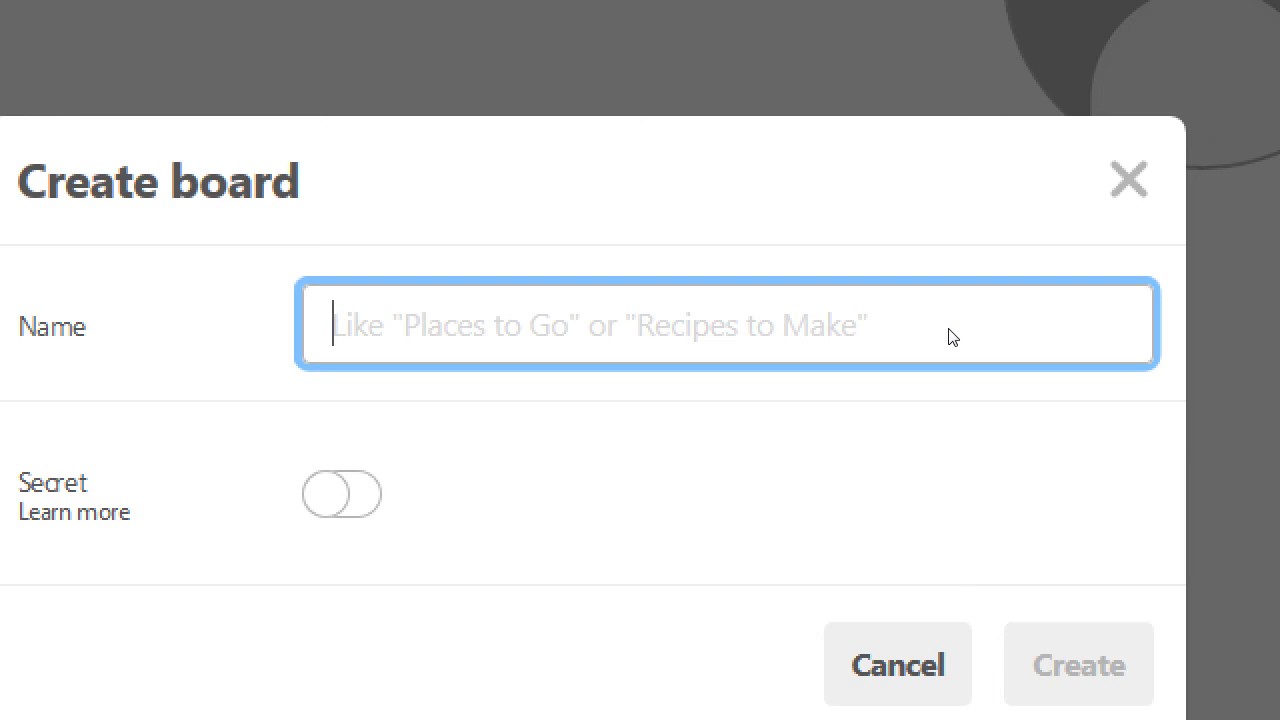
Step: Try Cookies as an example board name and clear it
type("Cookies")
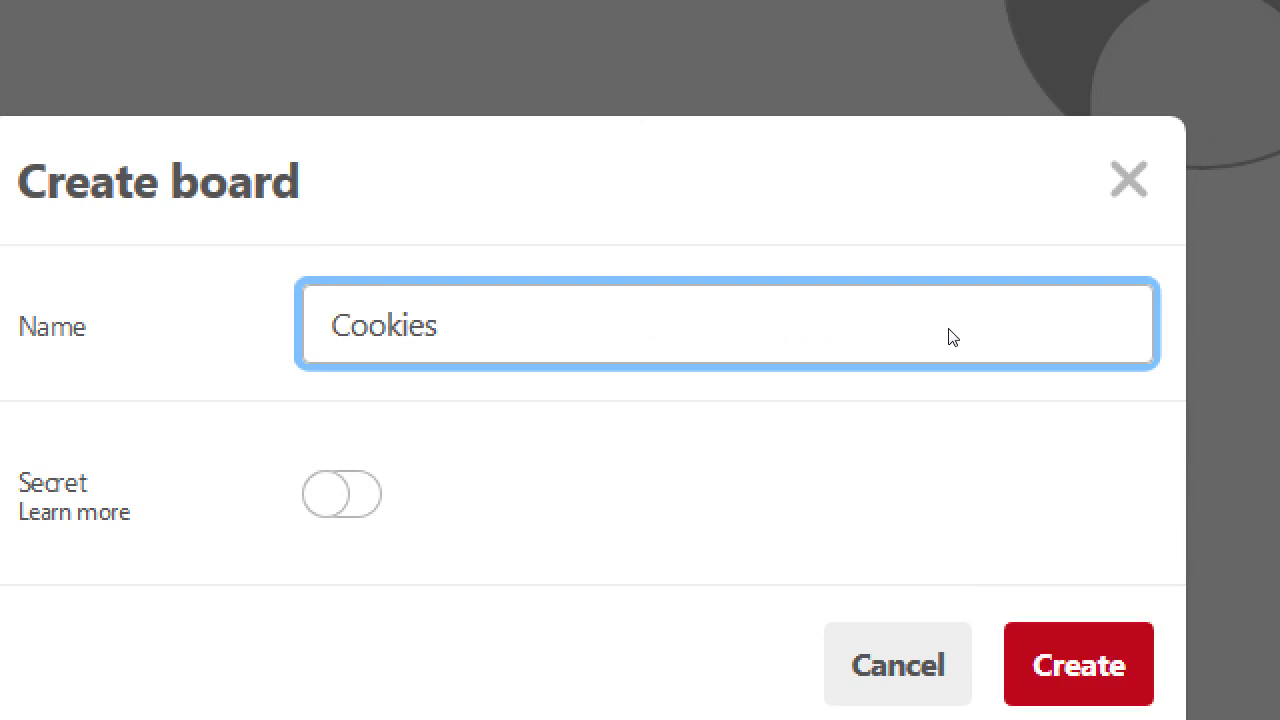
key("BackSpace")
key("BackSpace")
key("BackSpace")
key("BackSpace")
key("BackSpace")
key("BackSpace")
key("BackSpace")
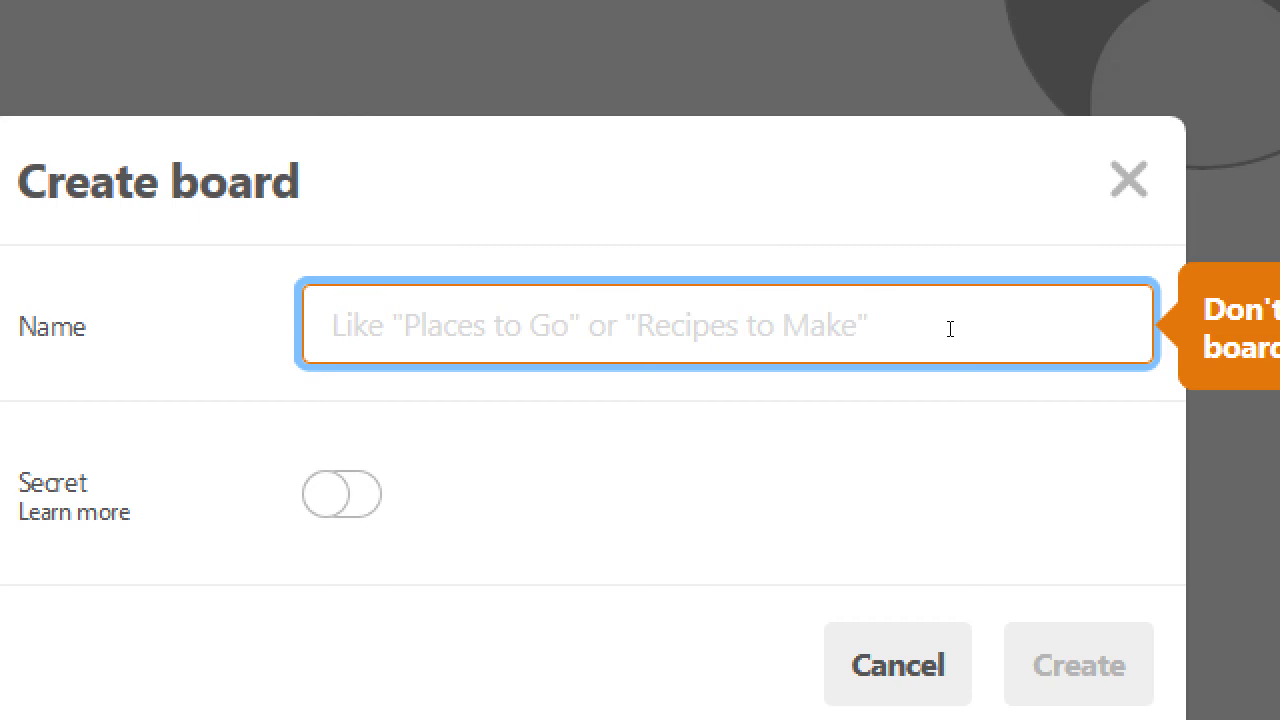
Step: Try Cakes as an example board name and clear it
type("Cakes")
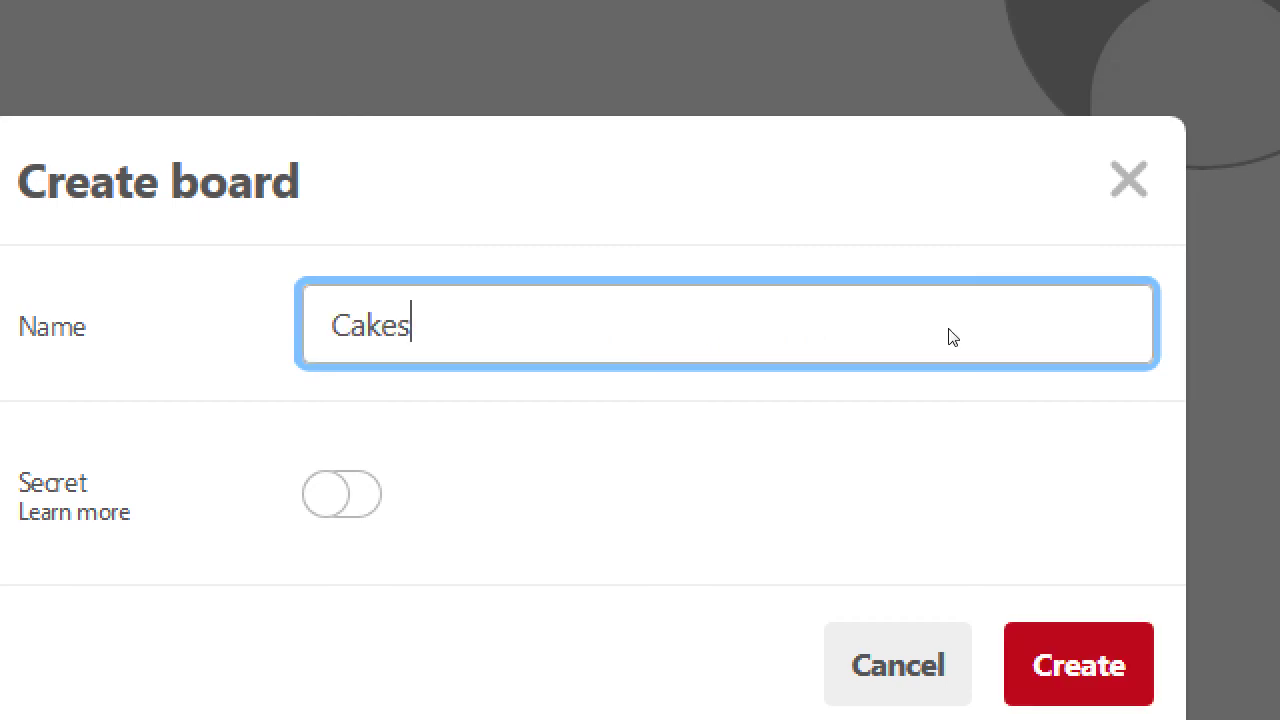
key("BackSpace")
key("BackSpace")
key("BackSpace")
key("BackSpace")
key("BackSpace")
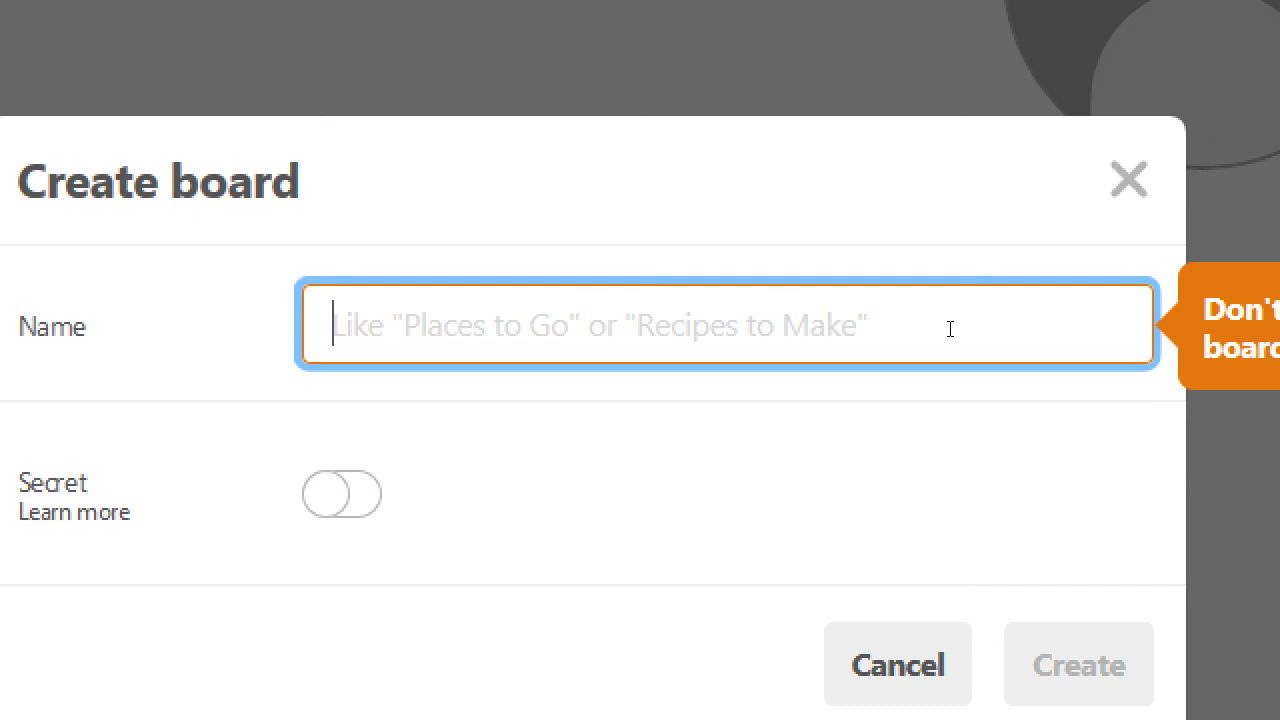
Step: Try Cupcakes as the board name and replace it with the more specific Classic Cupcakes
type("Cupcakes")
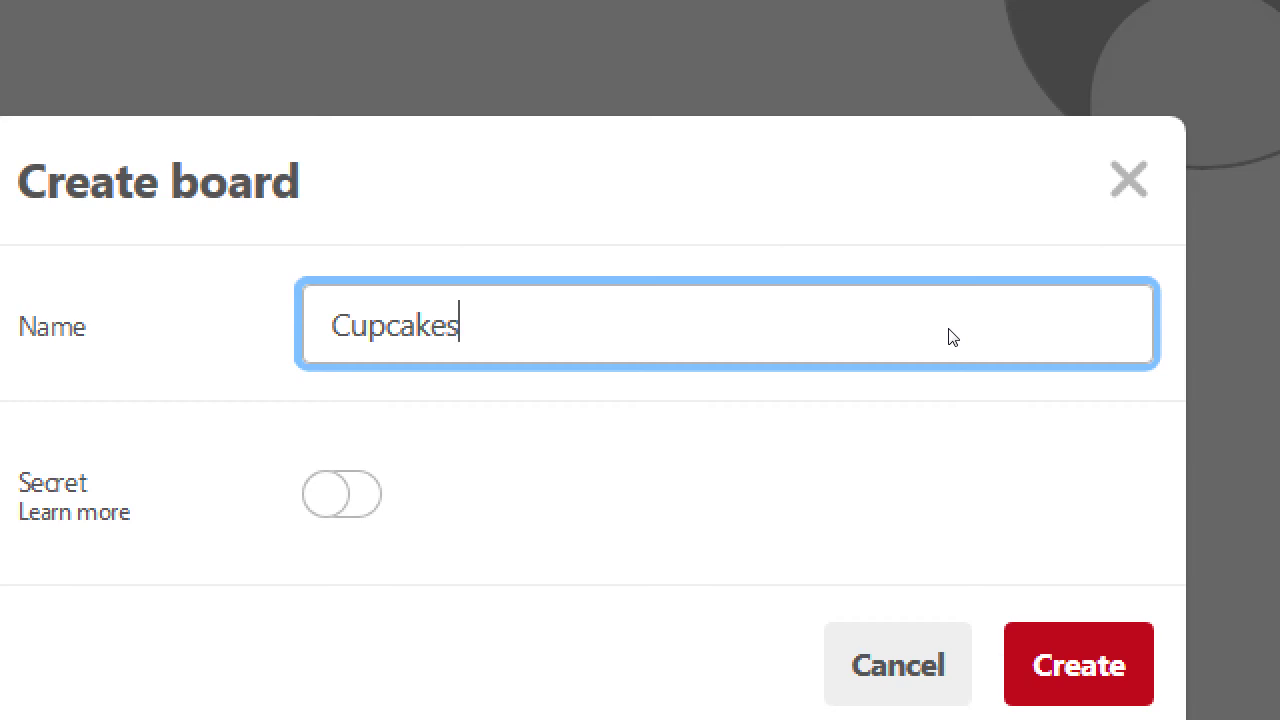
key("BackSpace")
key("BackSpace")
key("BackSpace")
key("BackSpace")
key("BackSpace")
key("BackSpace")
key("BackSpace")
key("BackSpace")
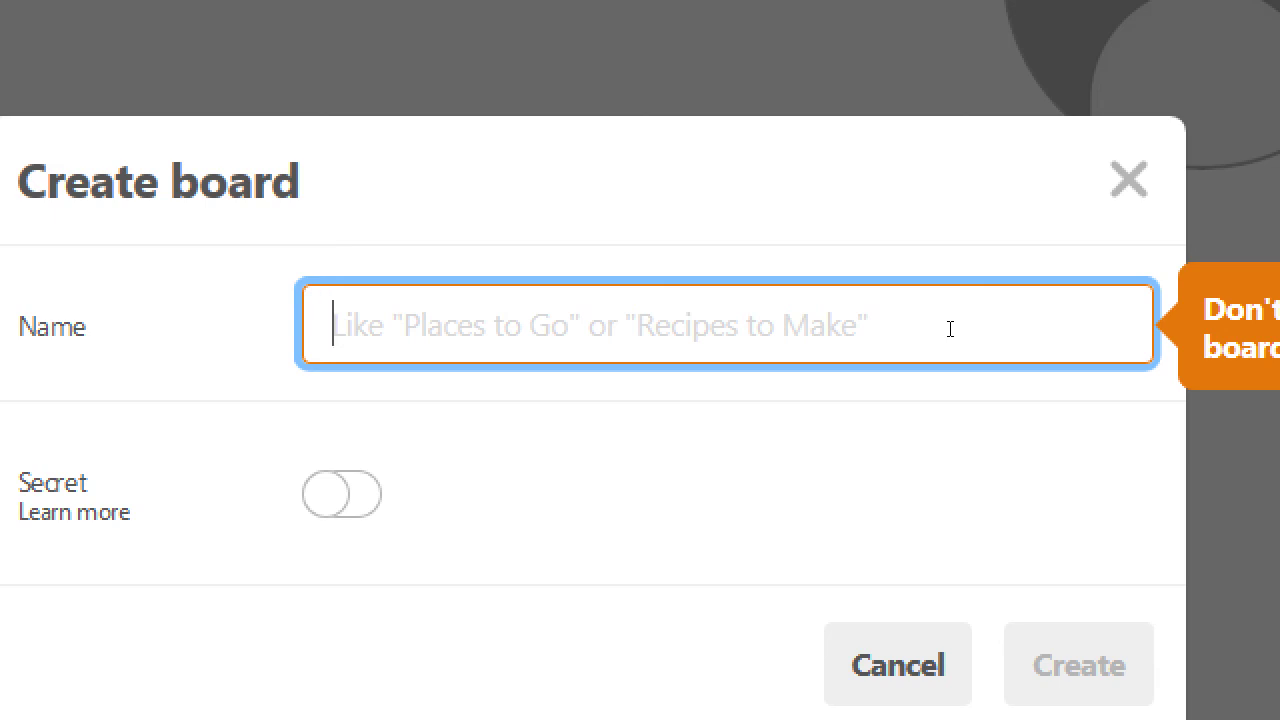
type("Classic")
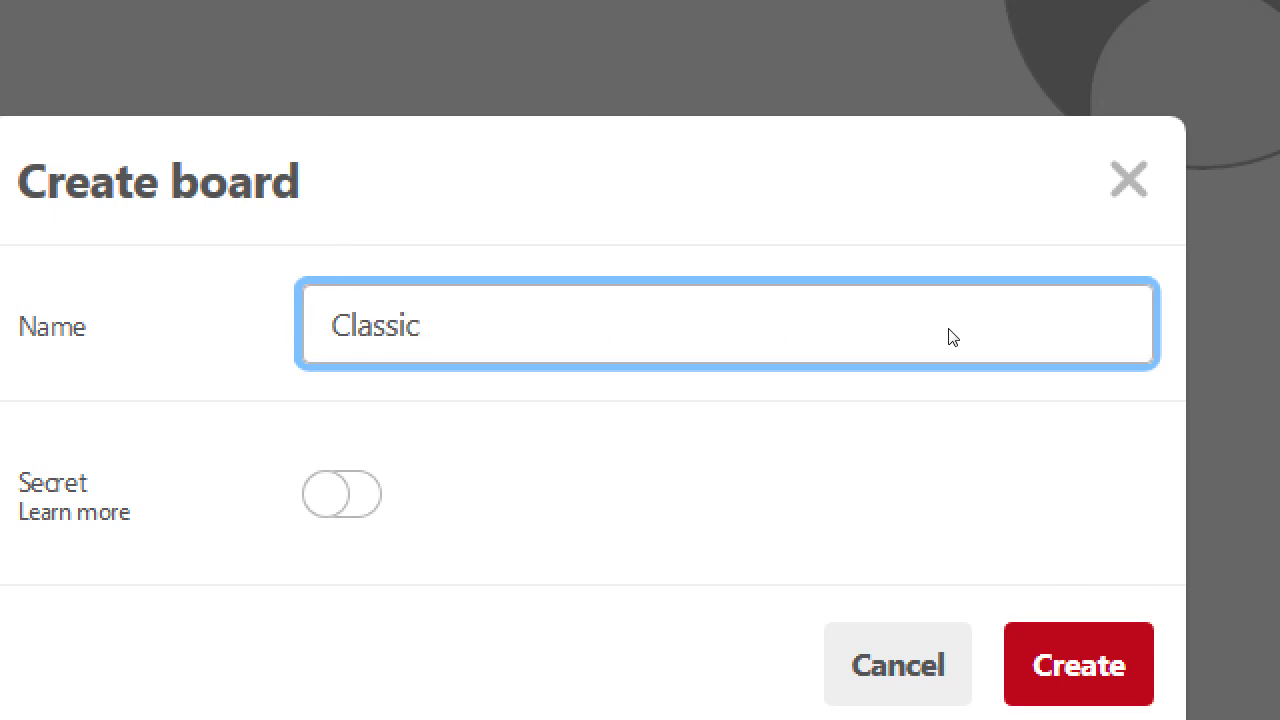
type(" Cupcakes")
Step: Replace the draft board name with Wedding Party Cupcakes
key("ctrl+a")
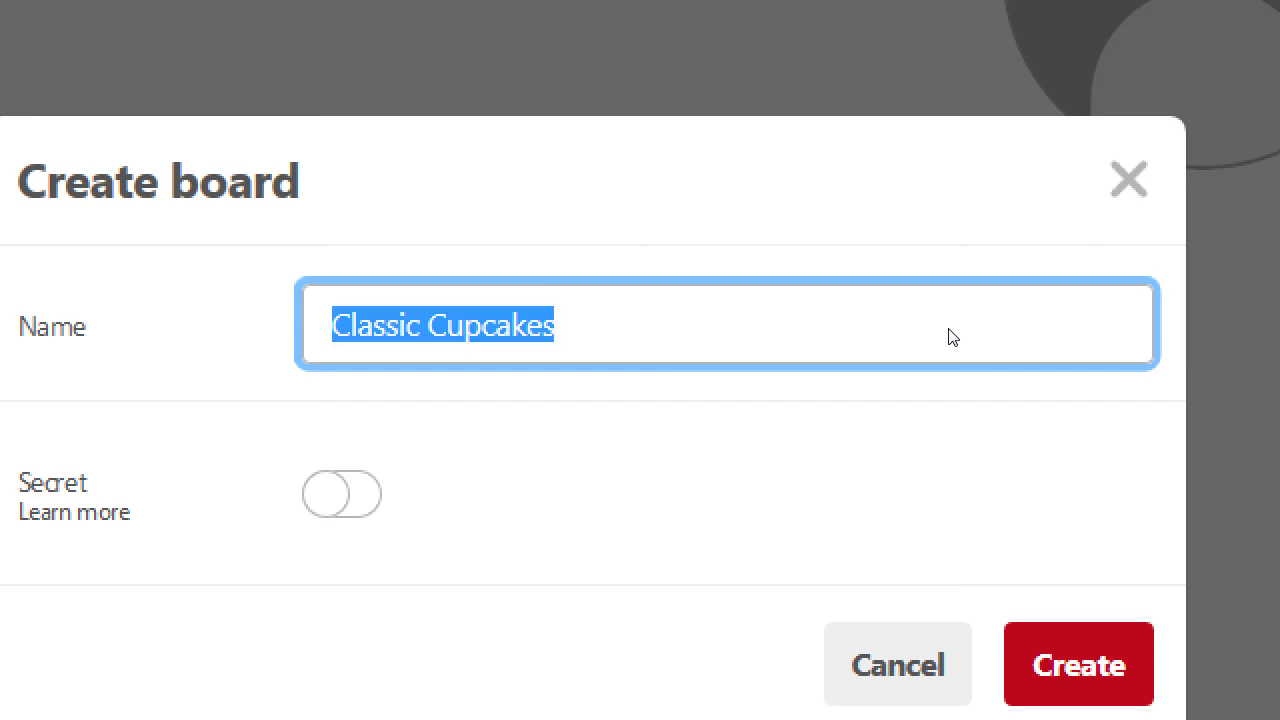
type("Wea")
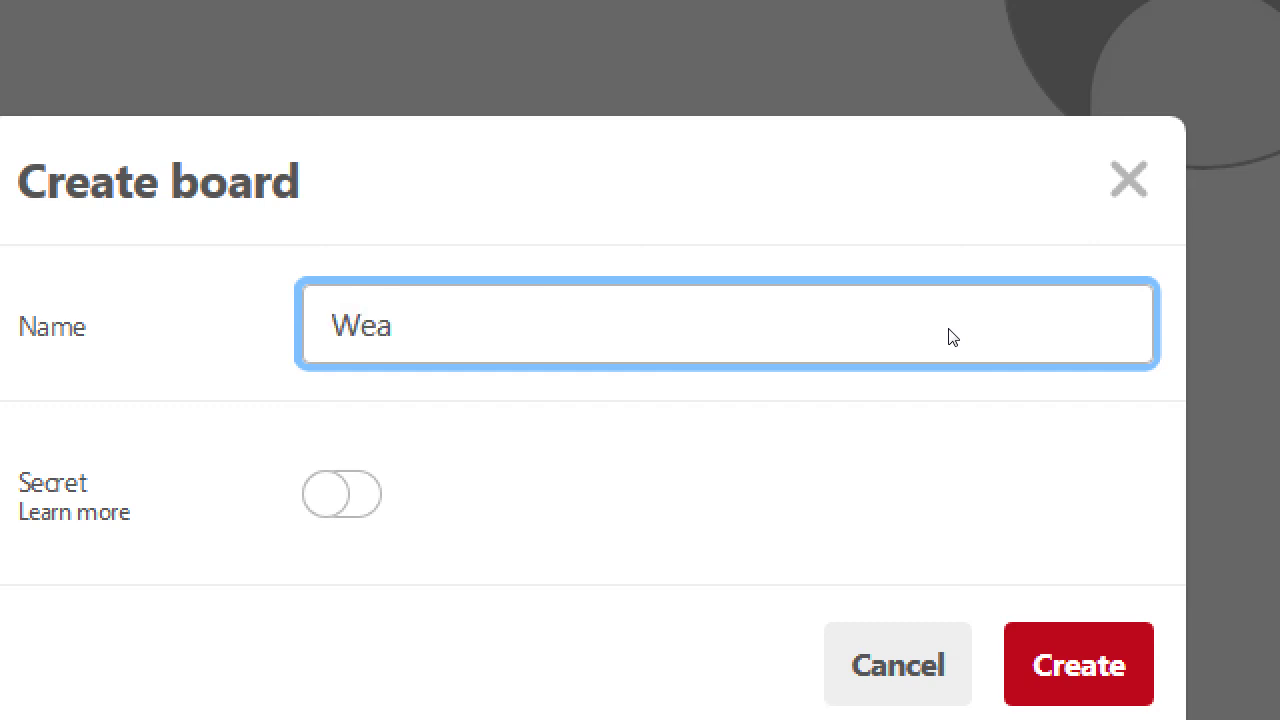
key("BackSpace")
type("dding ")
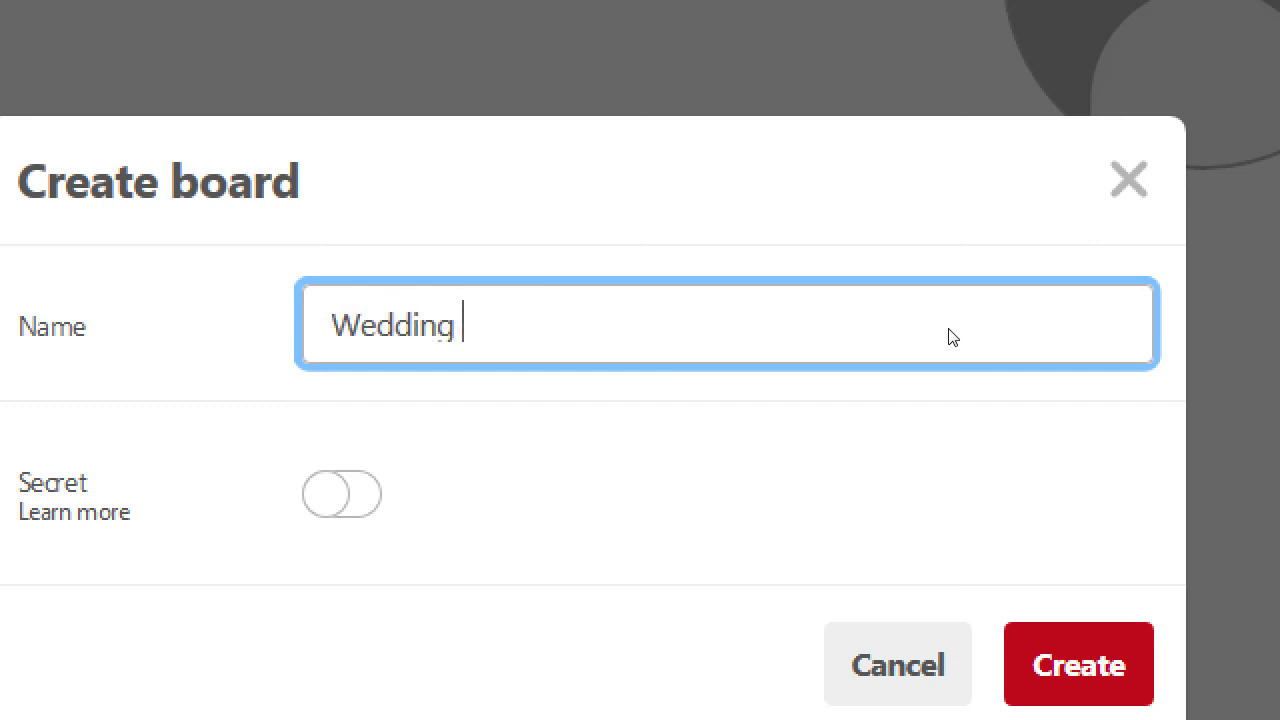
type("Party Cupcakes")
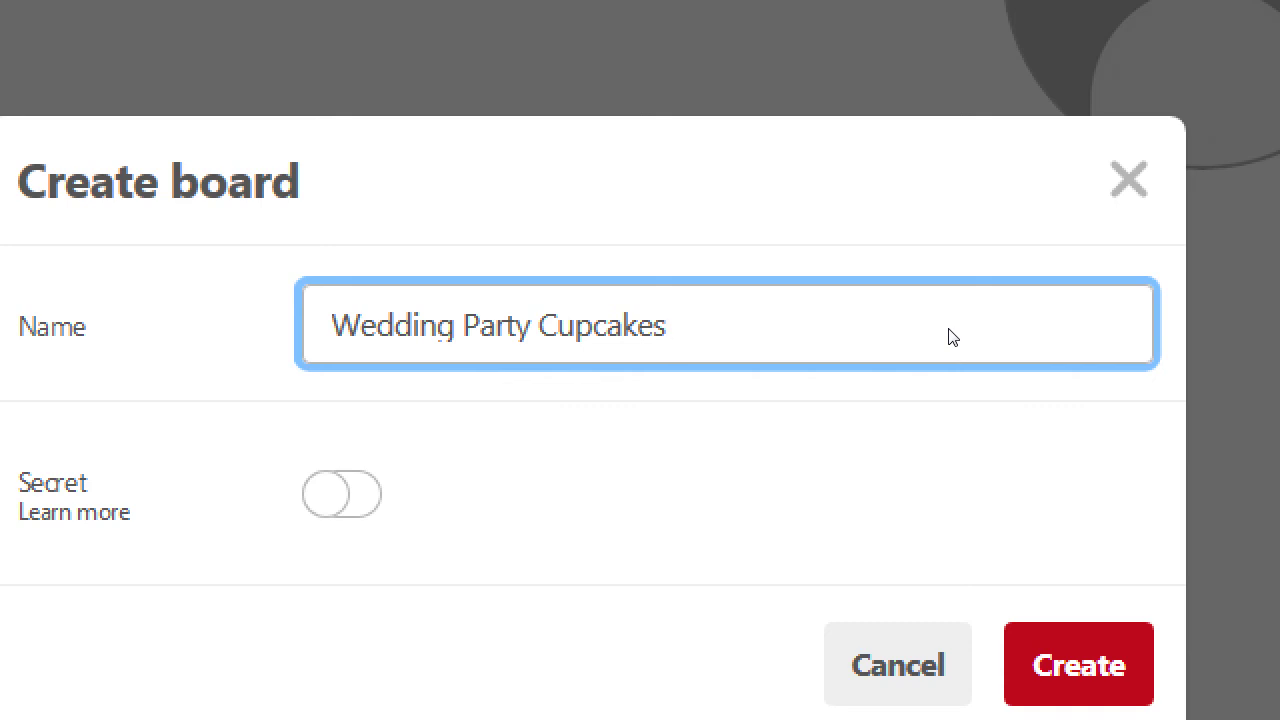
Step: Replace the draft board name with Advice for your Will
key("ctrl+a")
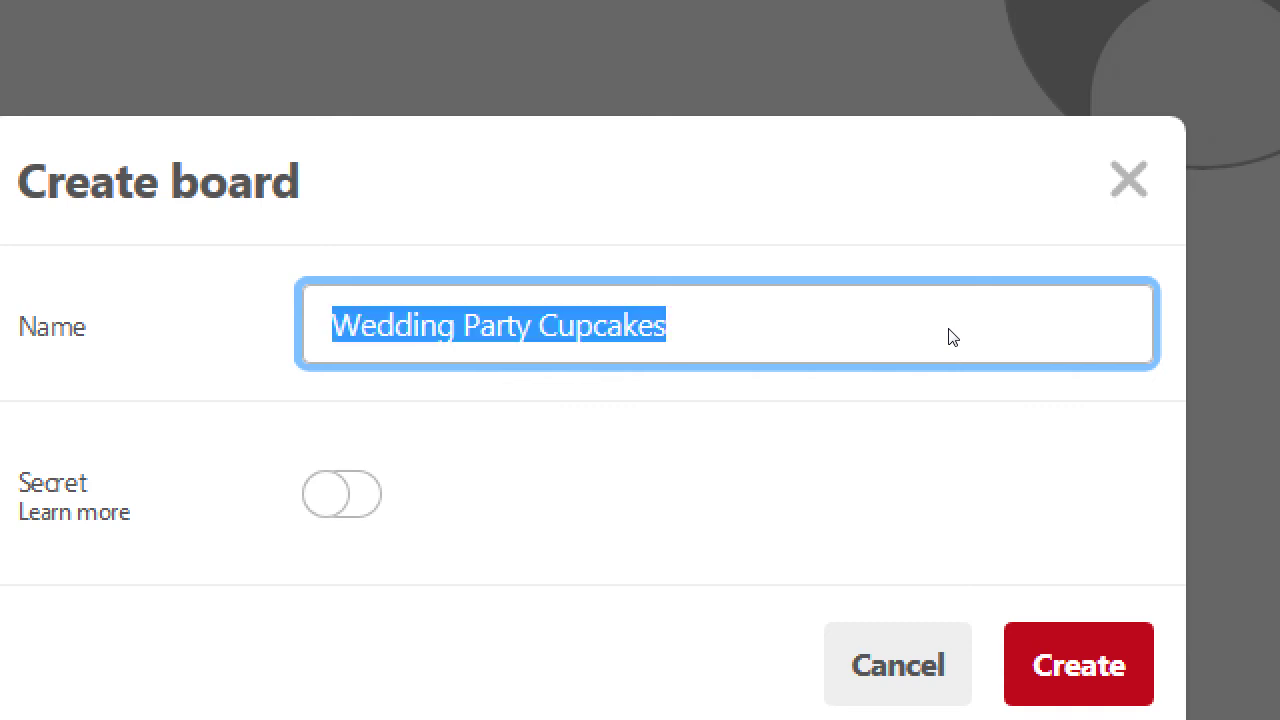
key("BackSpace")
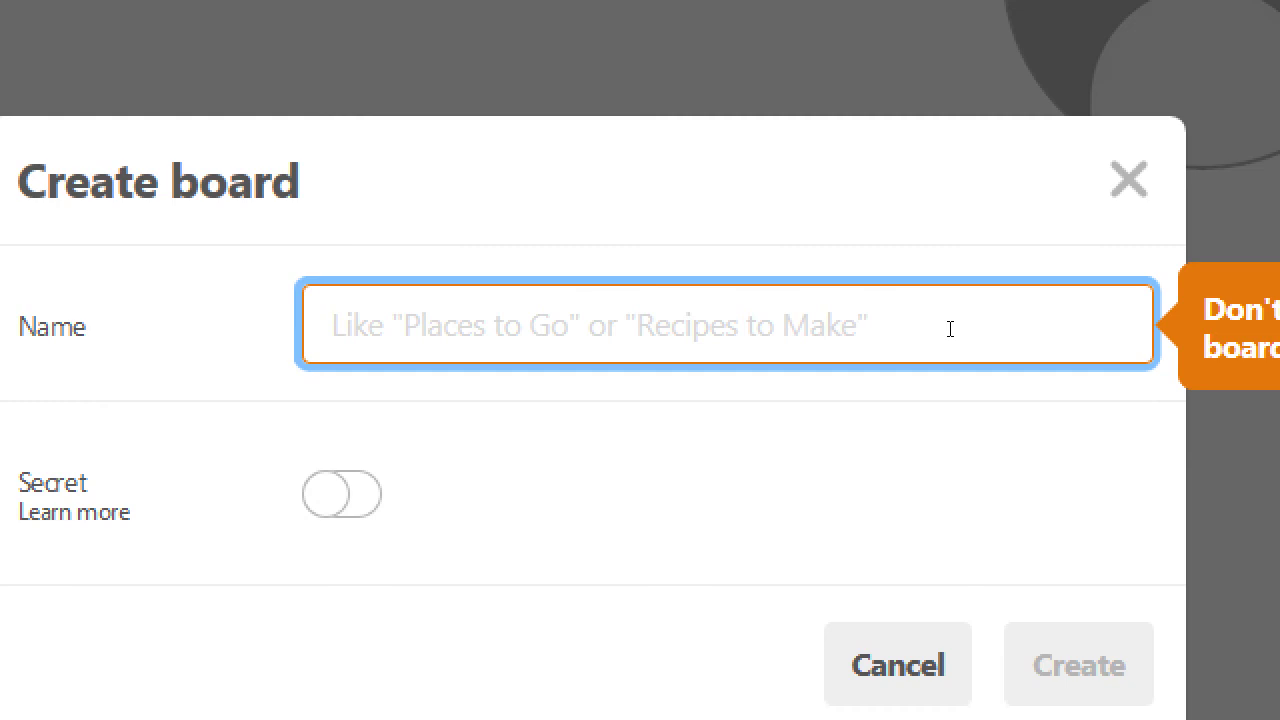
type("Adv")
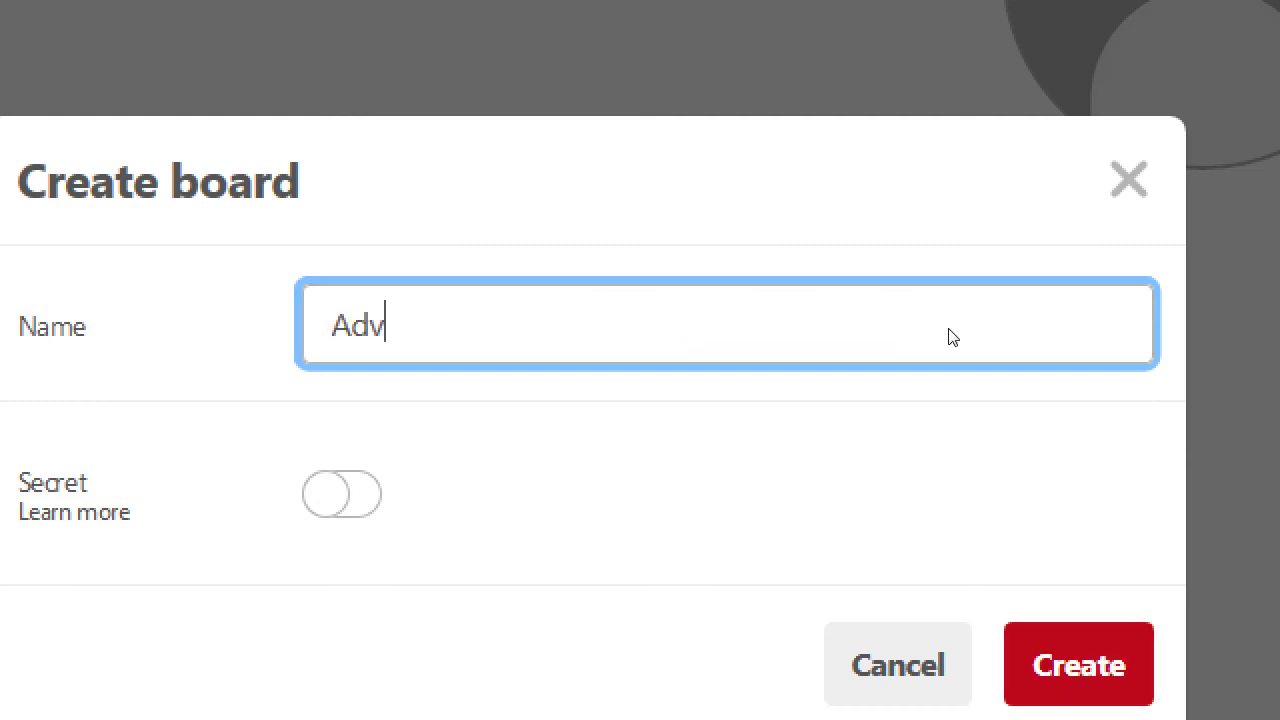
type("ice for your Will")
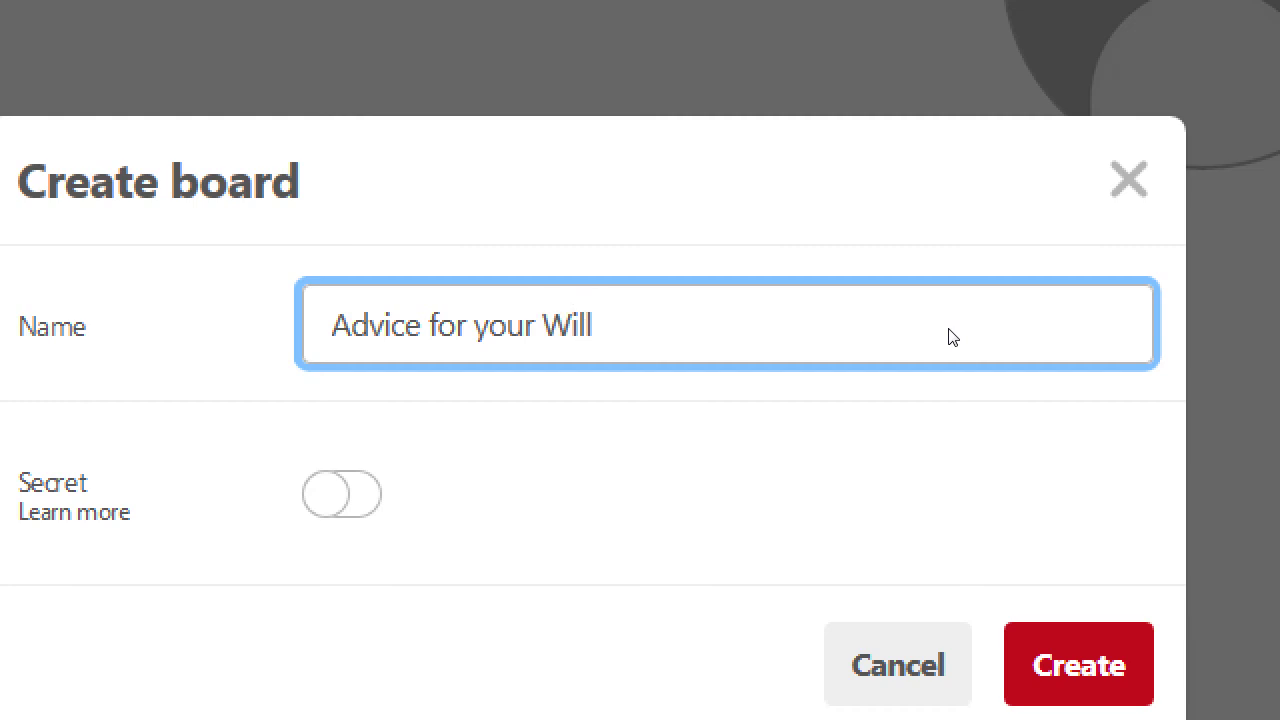
Step: Capitalize the third word of the draft board name so it reads Advice for Your Will
key("ctrl+Left")
key("ctrl+Left")
key("shift+Right")
type("Y")
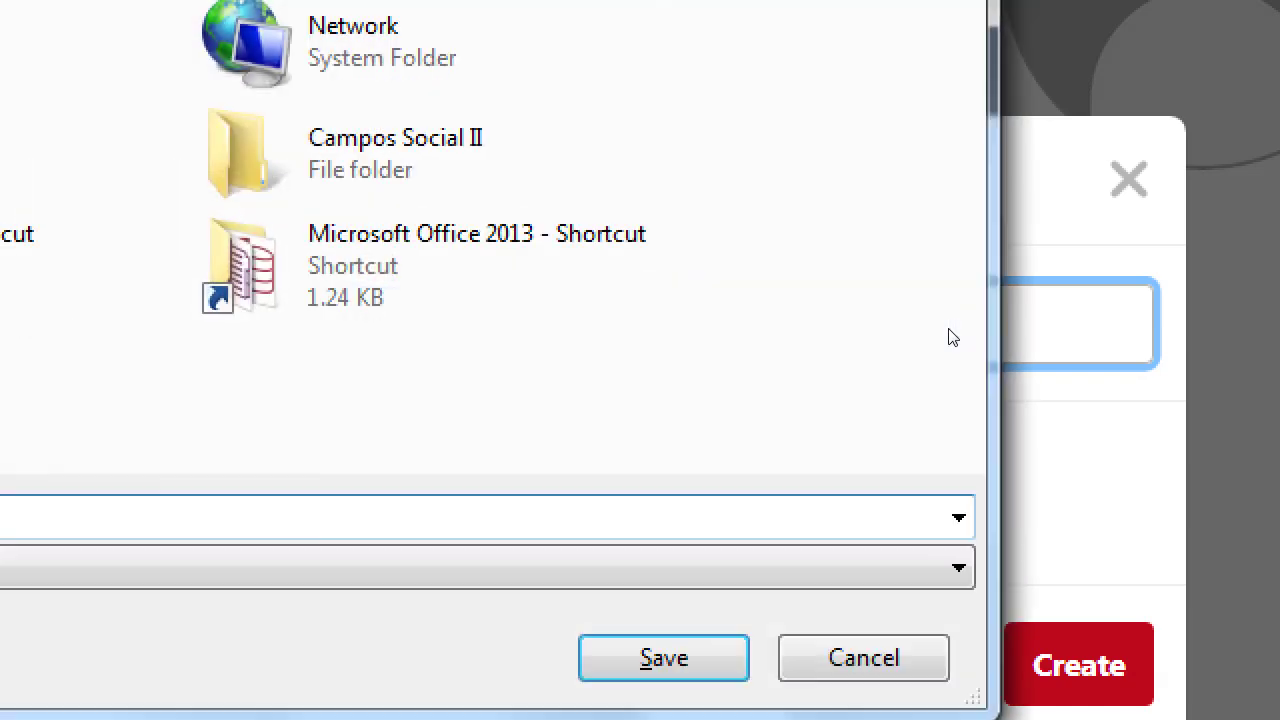
key("Escape")
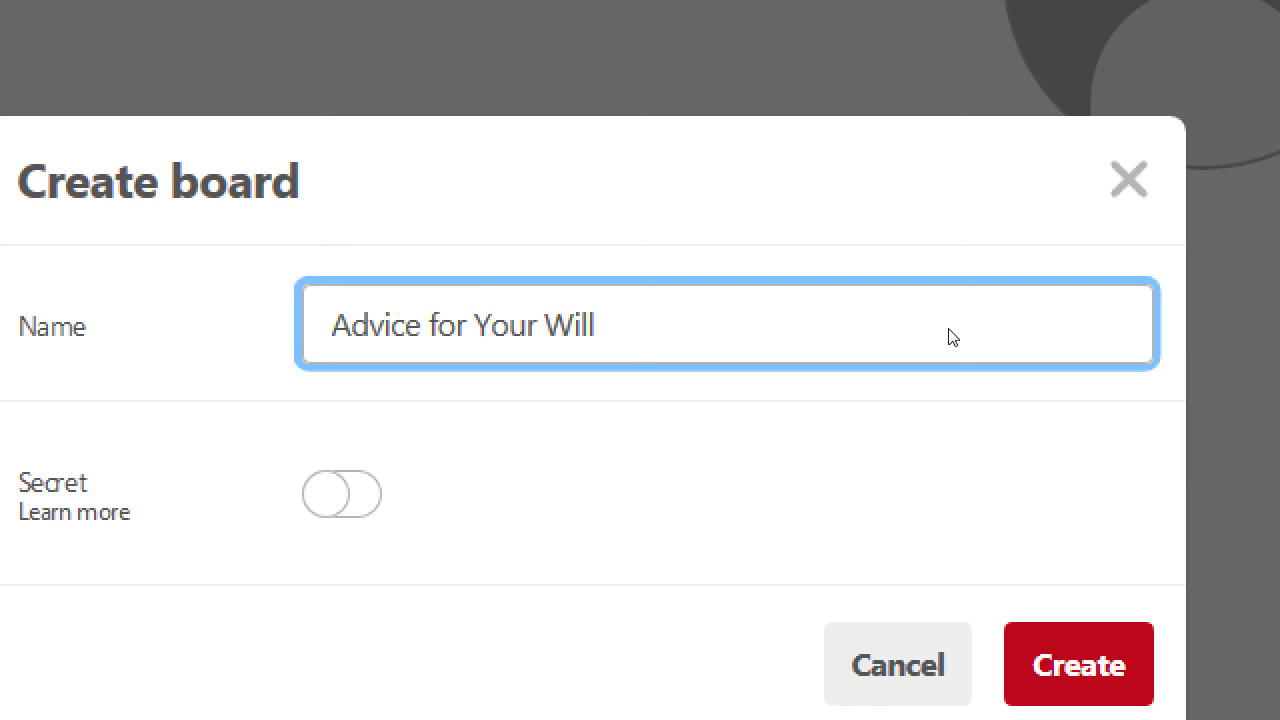
Step: Replace the draft name with Fun Cupcakes for Kids and create the board as a public one
triple_click(951, 337)
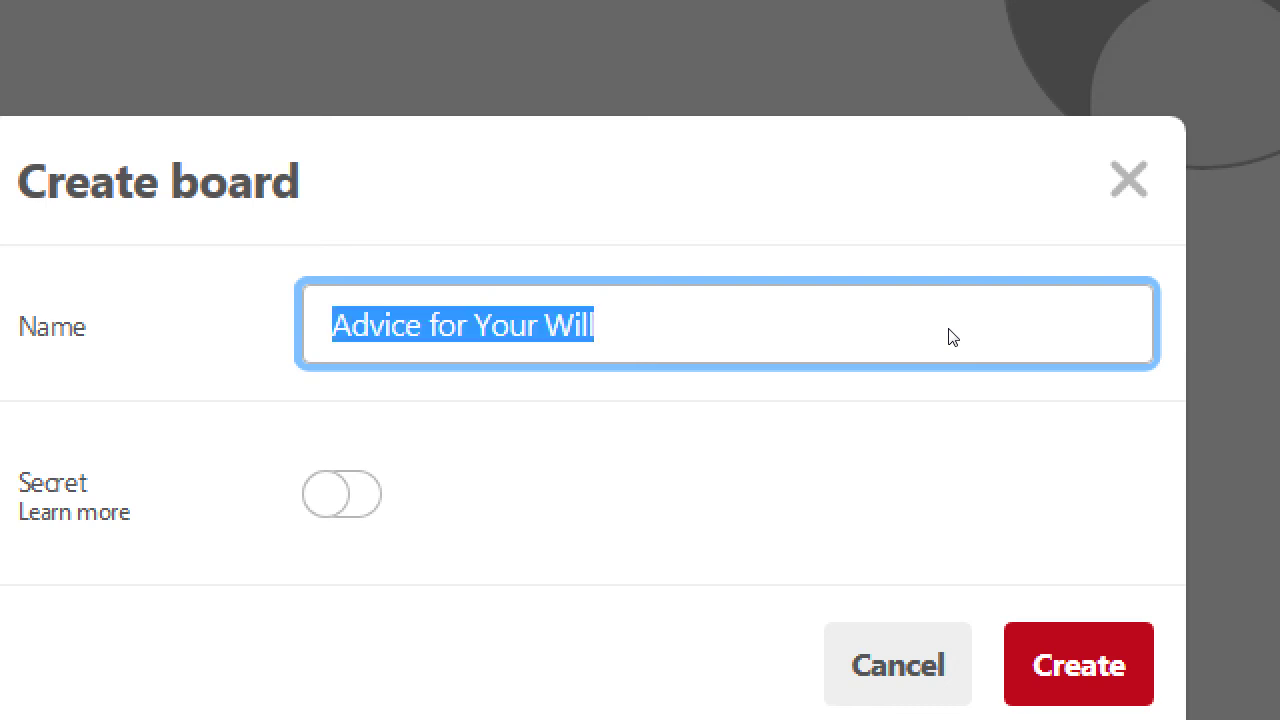
type("Fun Cu")
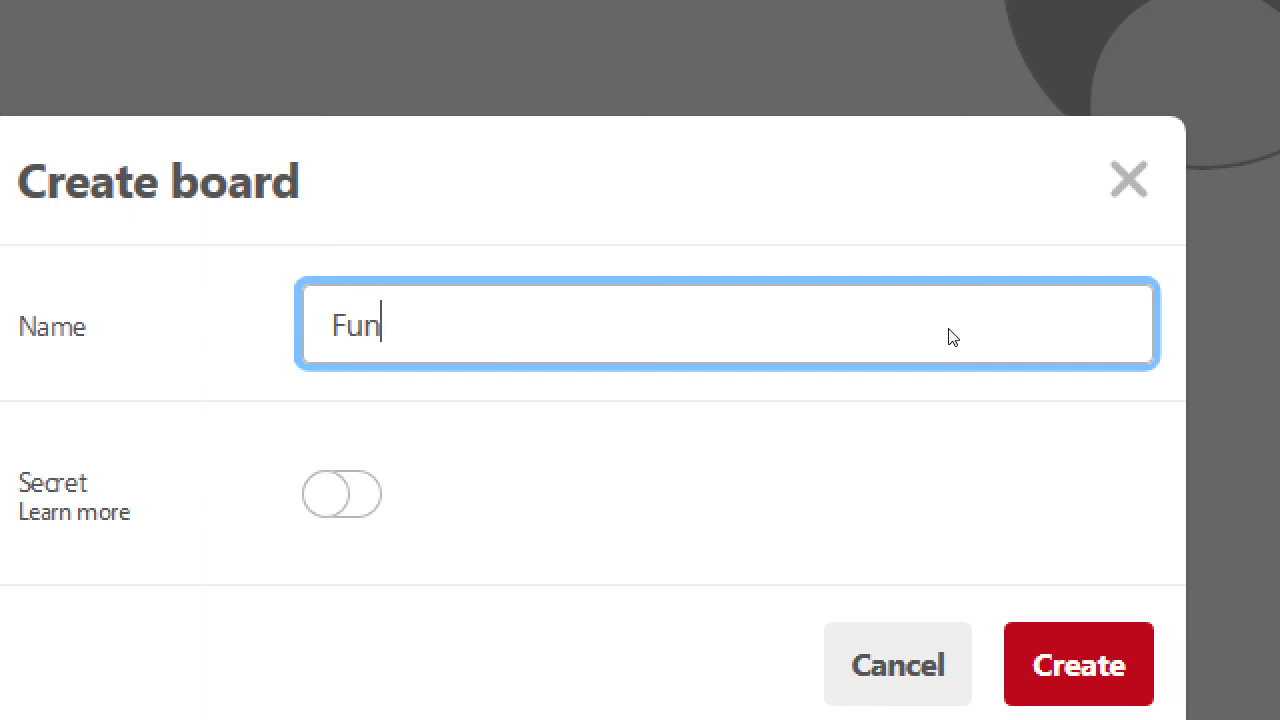
type("pcakes for Kids")
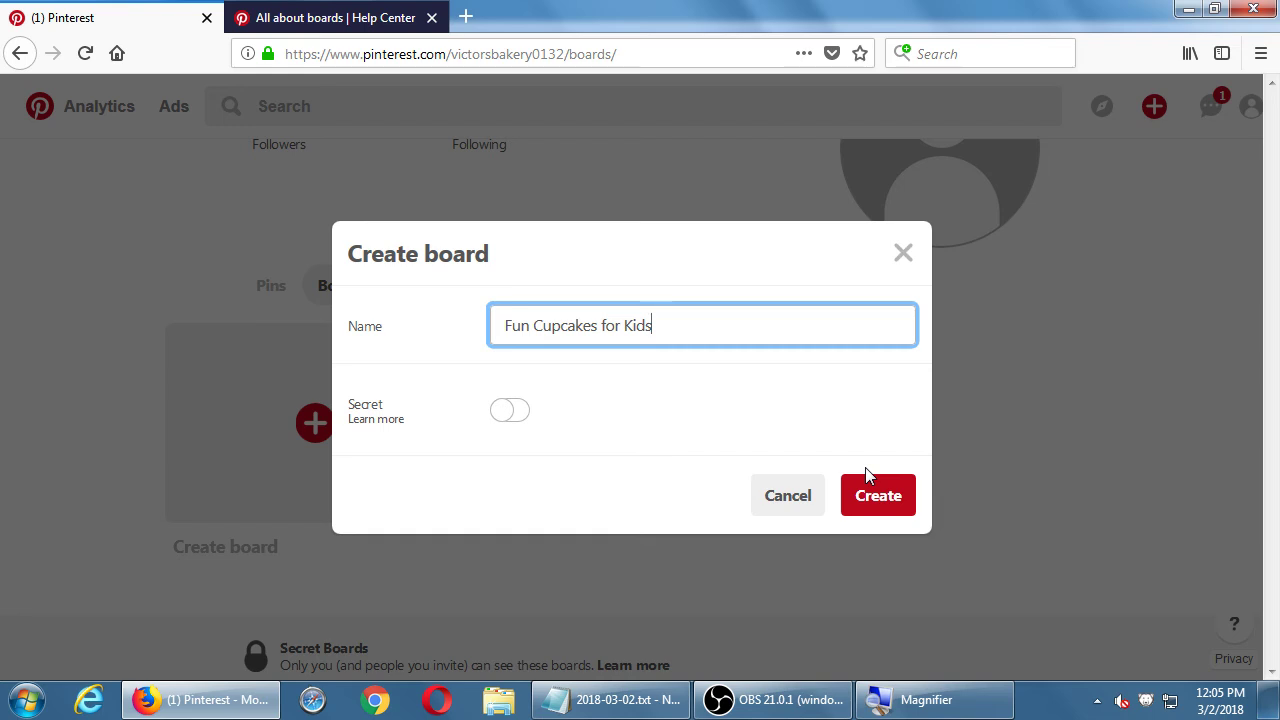
left_click(868, 498)
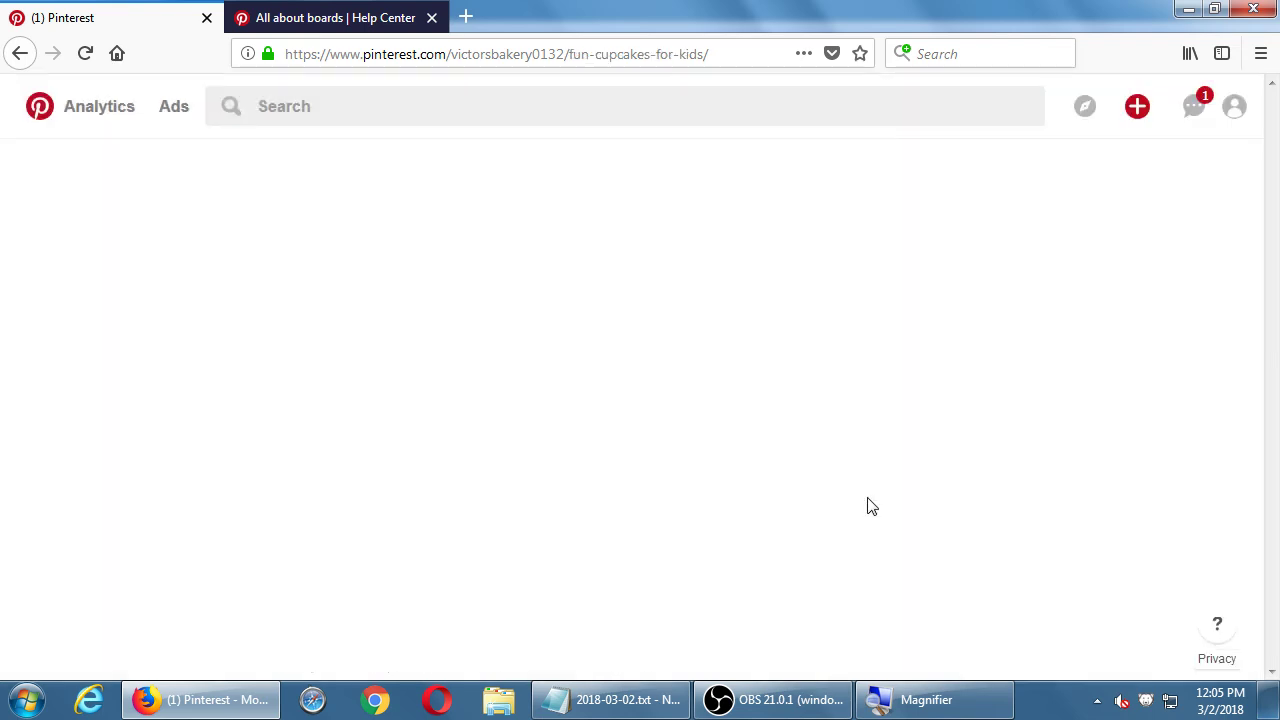
Step: Look over the new board's page and its options for sharing the board
scroll(850, 550, "down", 2)
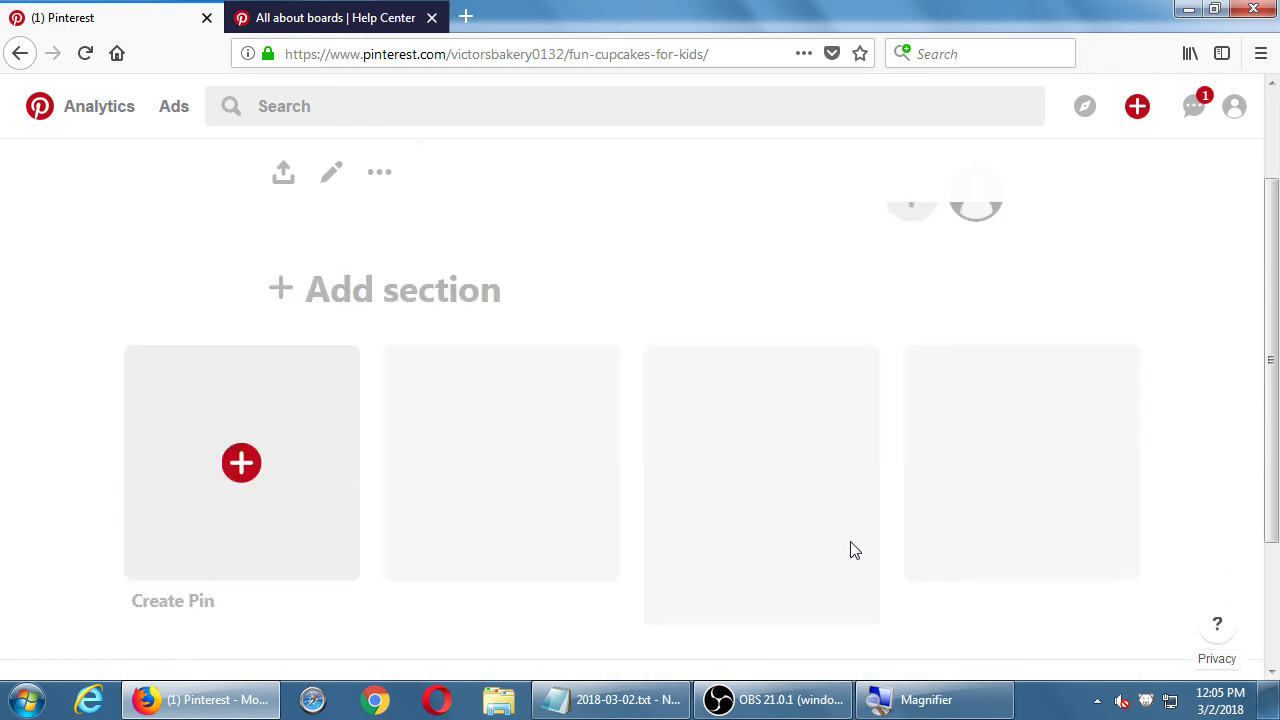
scroll(850, 550, "down", 2)
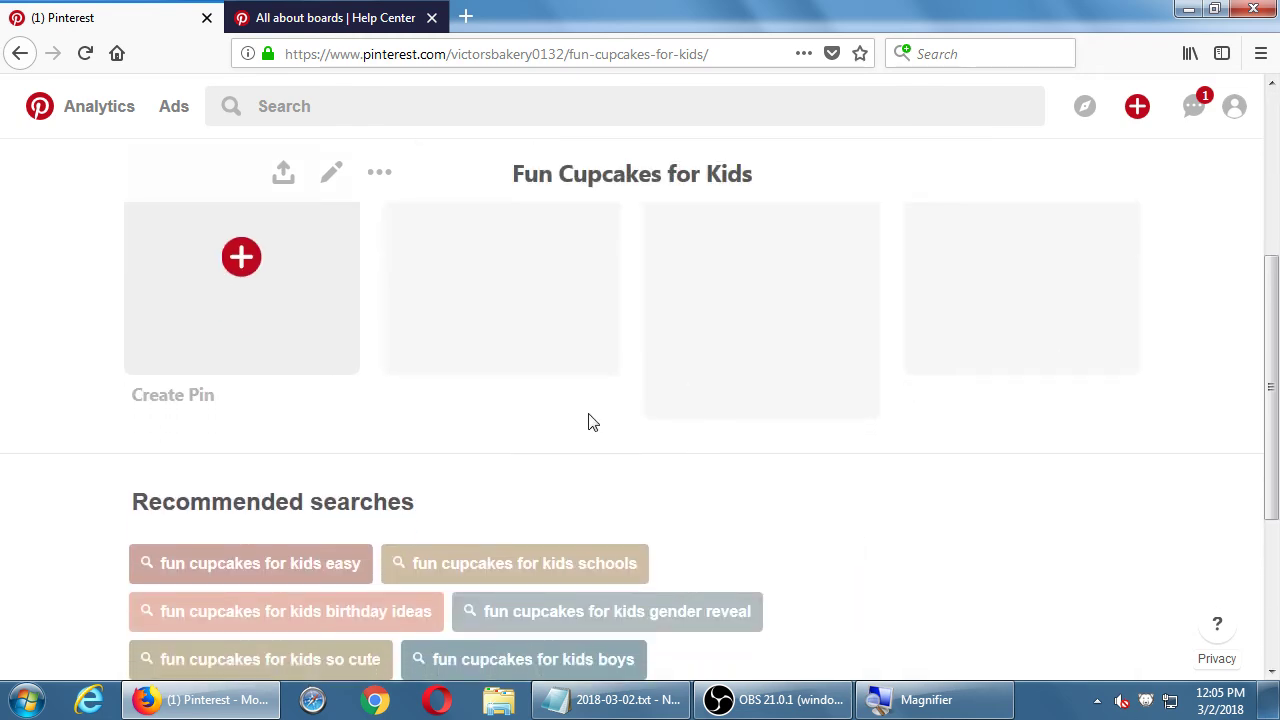
scroll(700, 449, "down", 3)
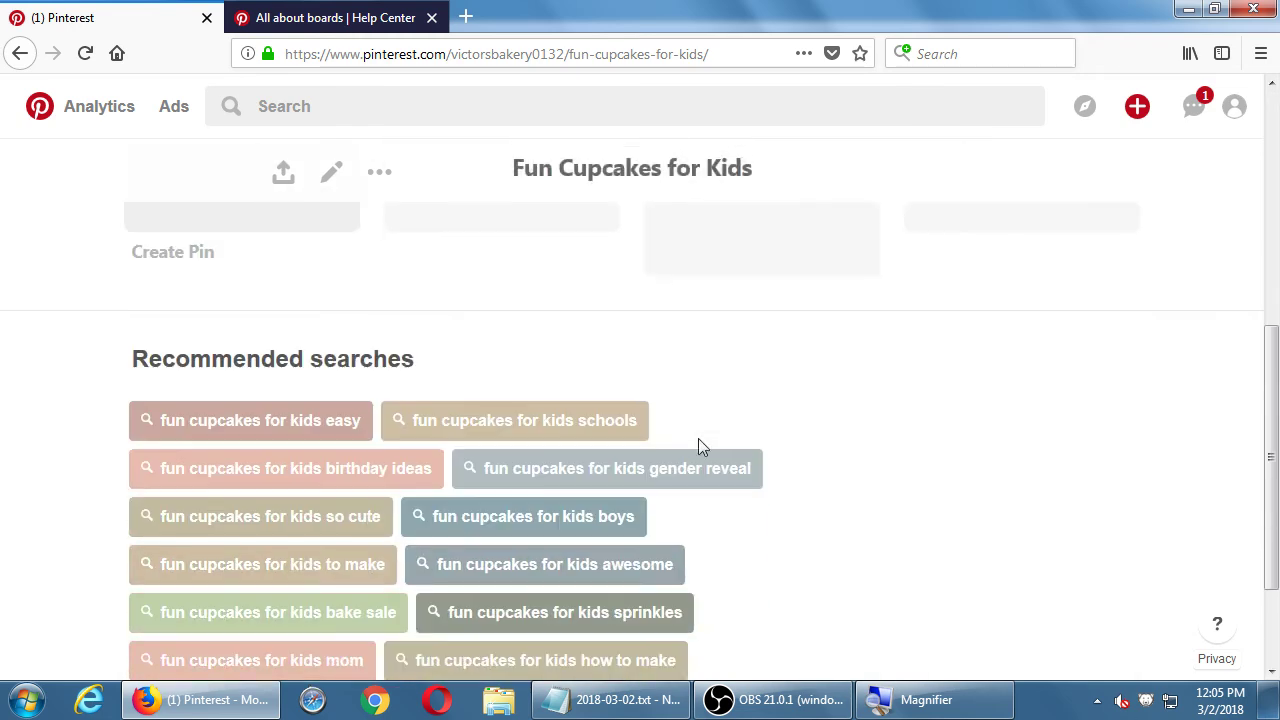
scroll(698, 446, "up", 5)
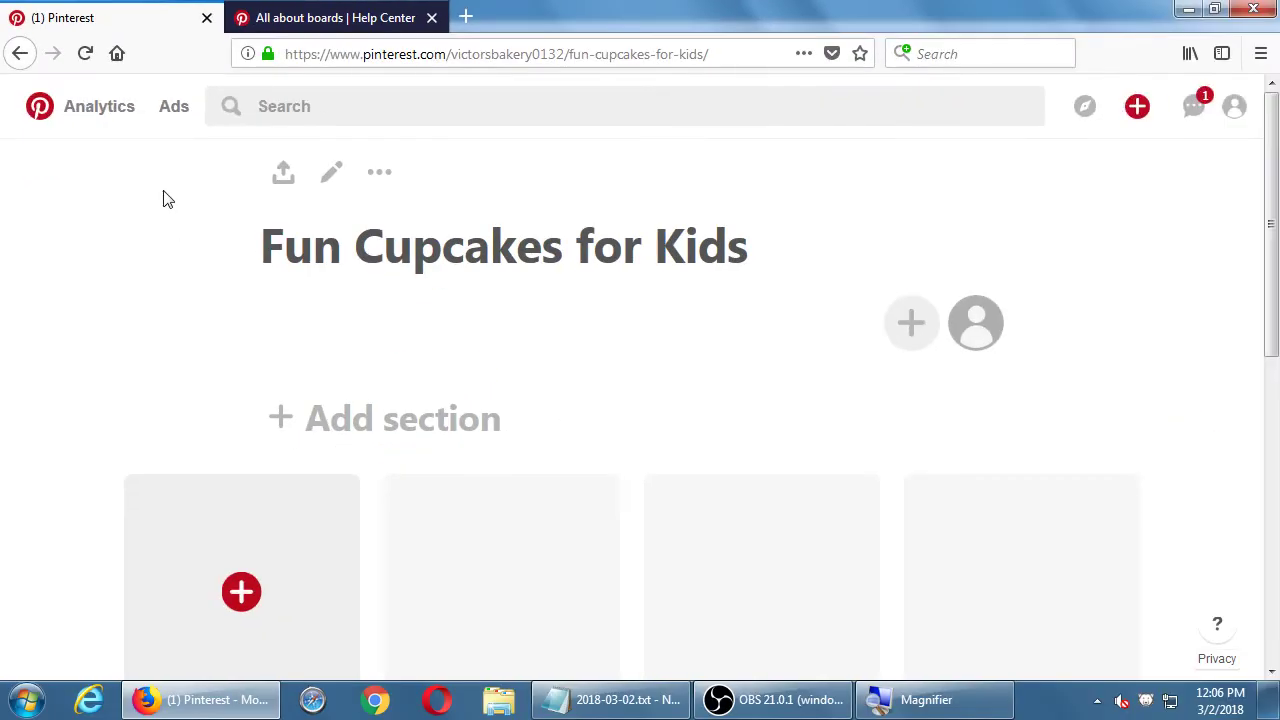
left_click(366, 312)
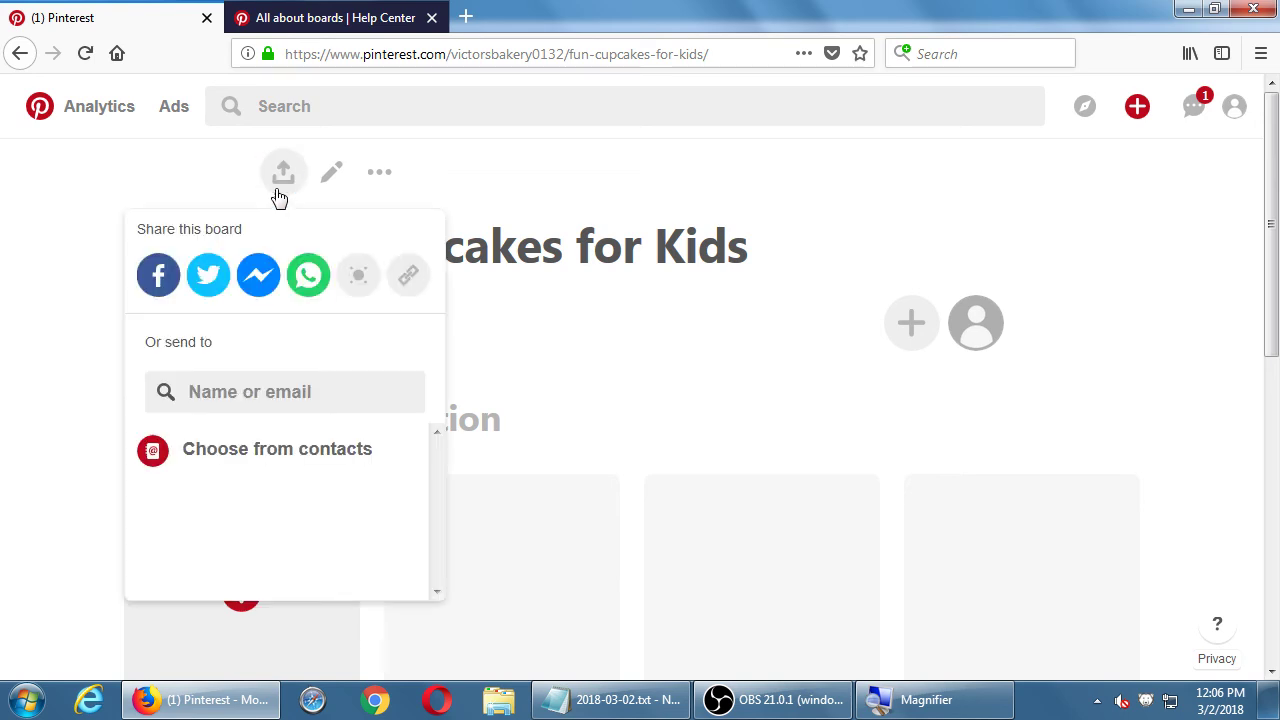
left_click(100, 234)
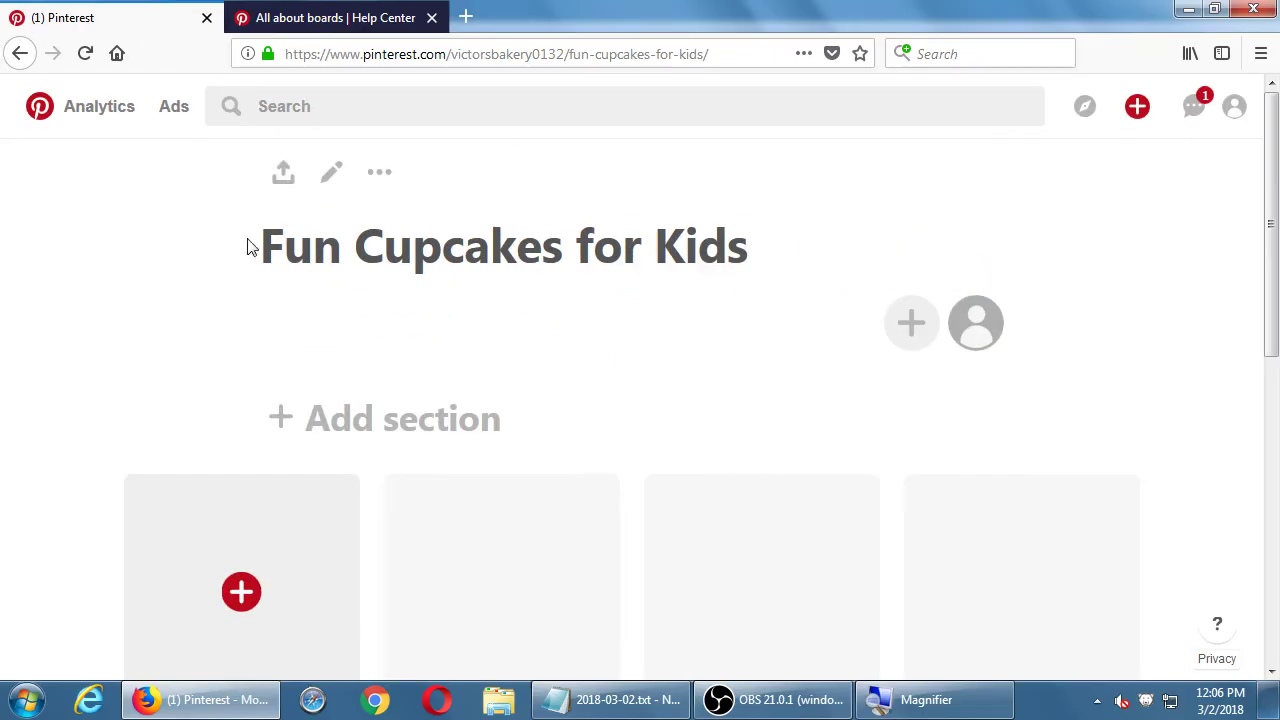
left_click(347, 180)
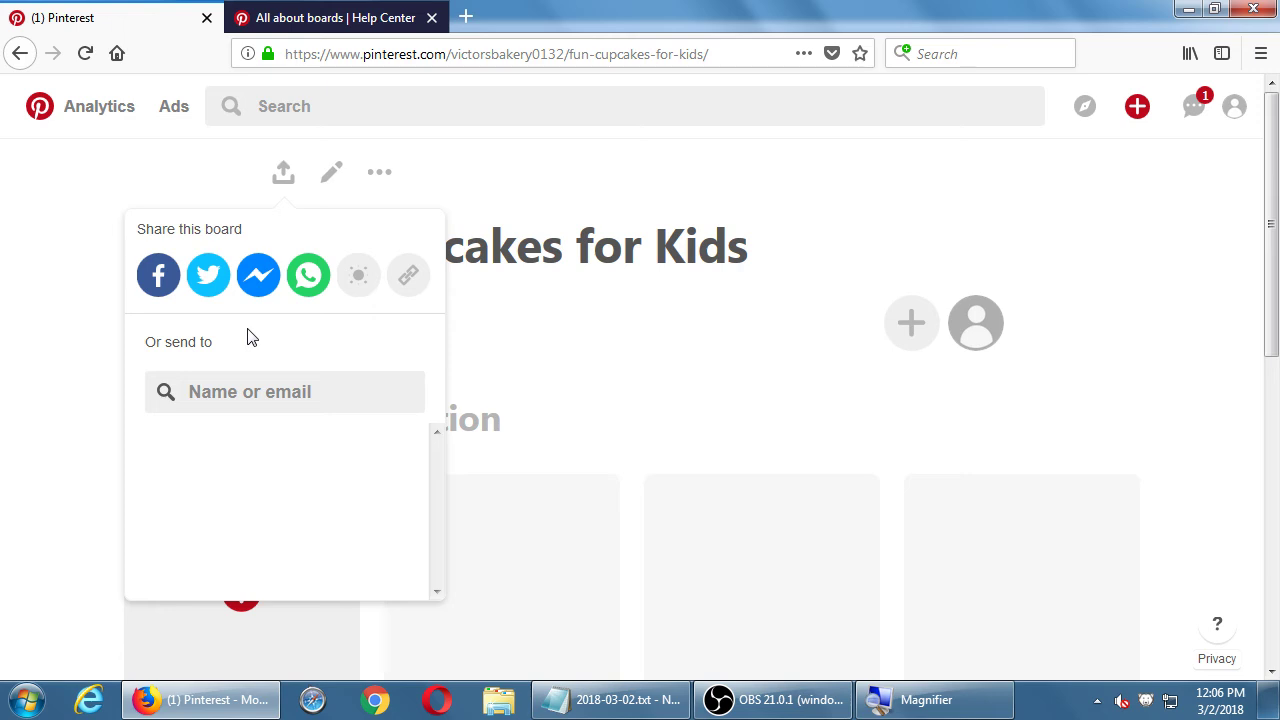
left_click(305, 277)
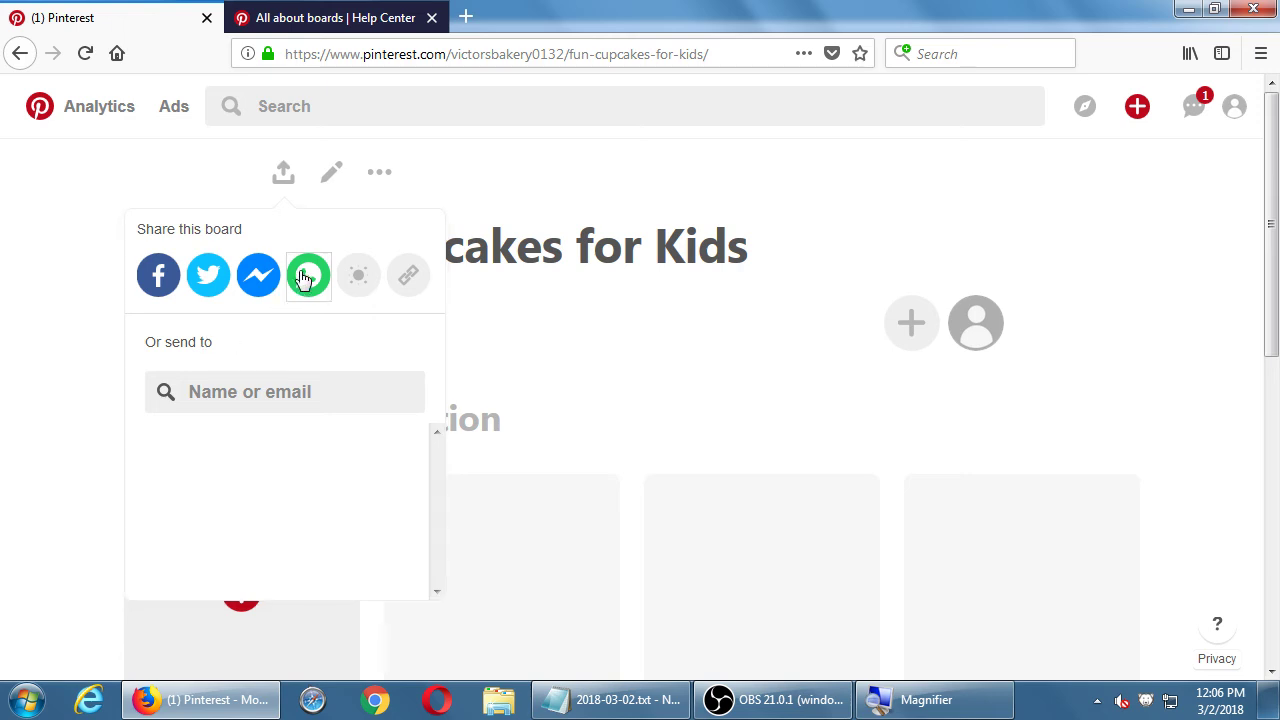
left_click(83, 214)
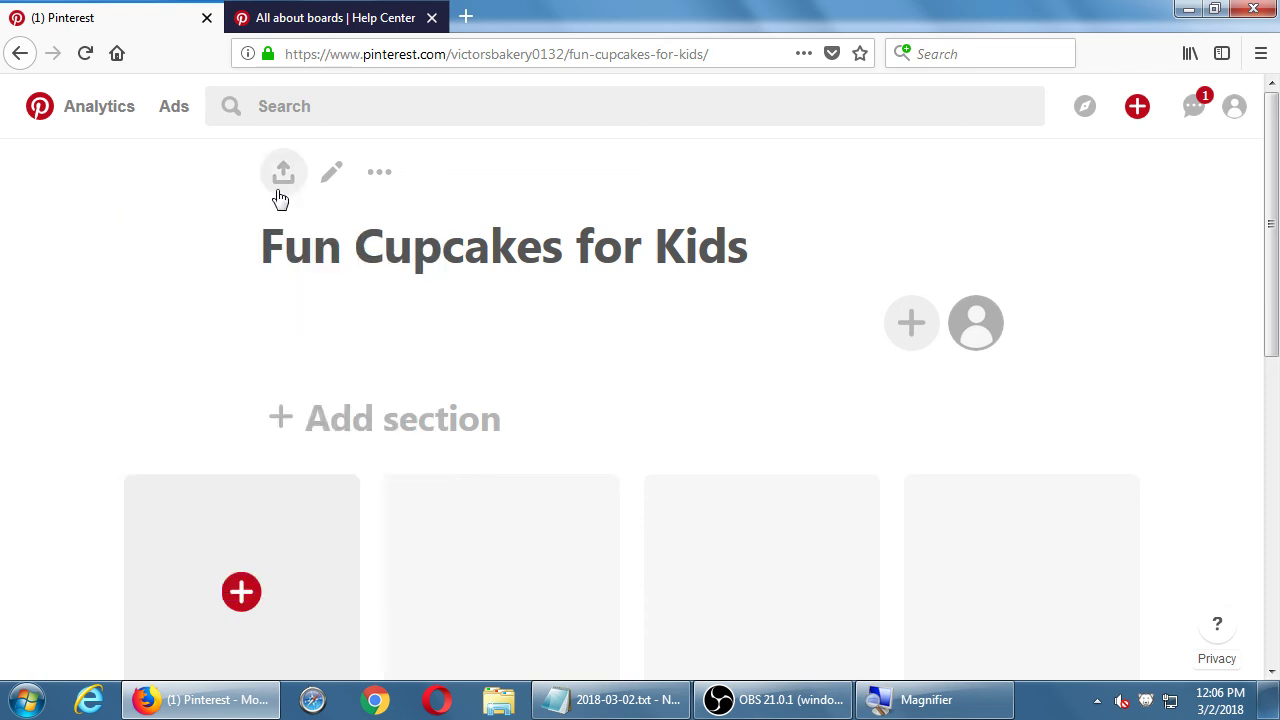
Step: Open the Fun Cupcakes for Kids board for editing and start its description
left_click(333, 175)
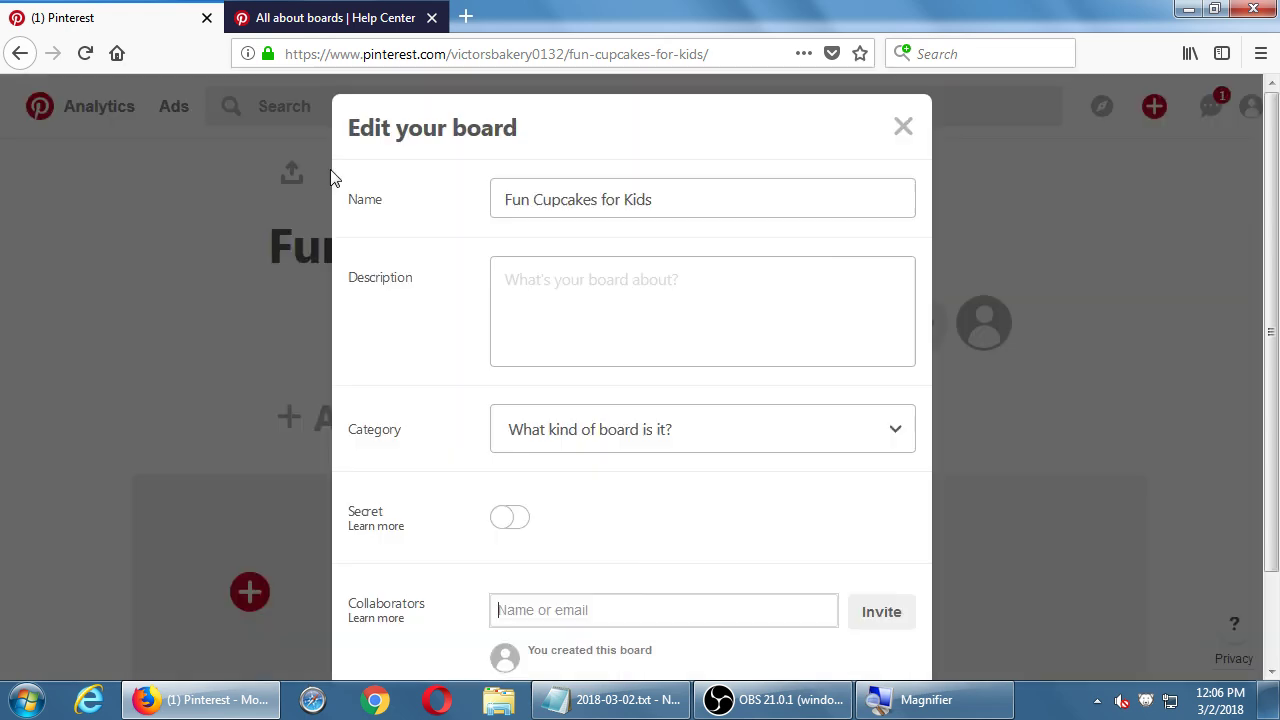
left_click_drag(668, 191, 438, 207)
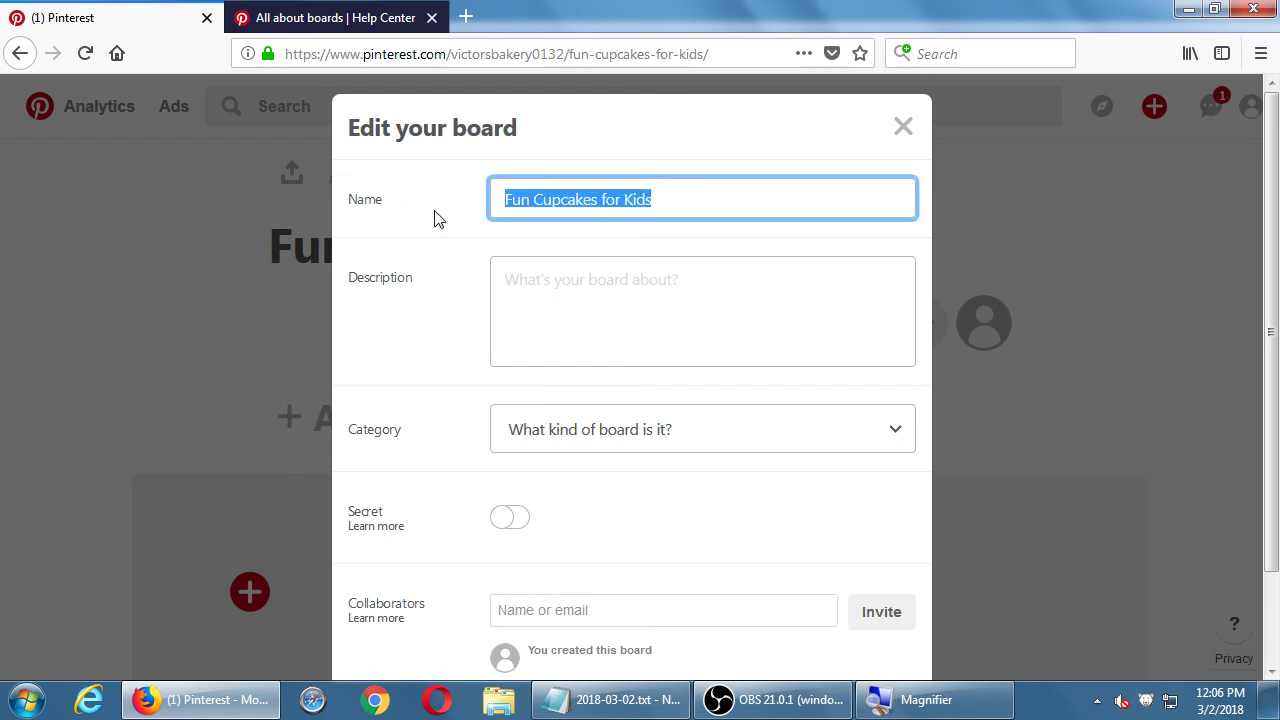
left_click(572, 309)
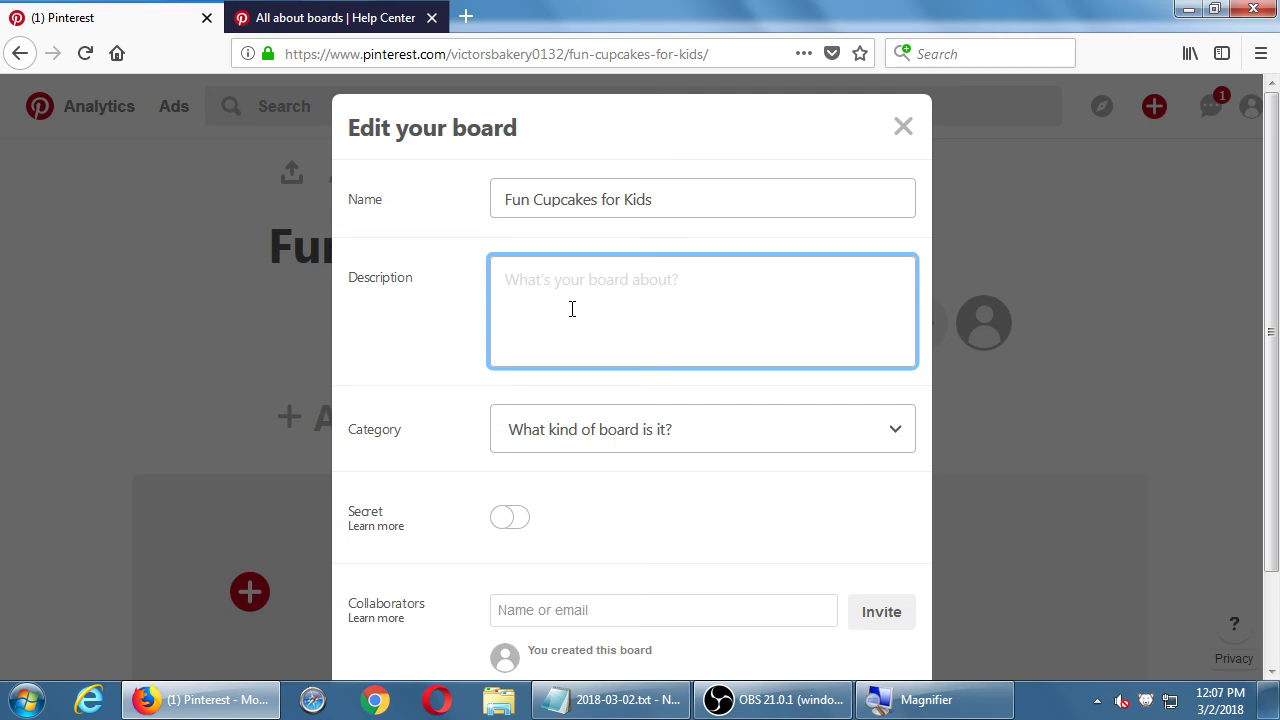
Step: Fill the board description with random placeholder text and clear it
type("ew sdsadf")
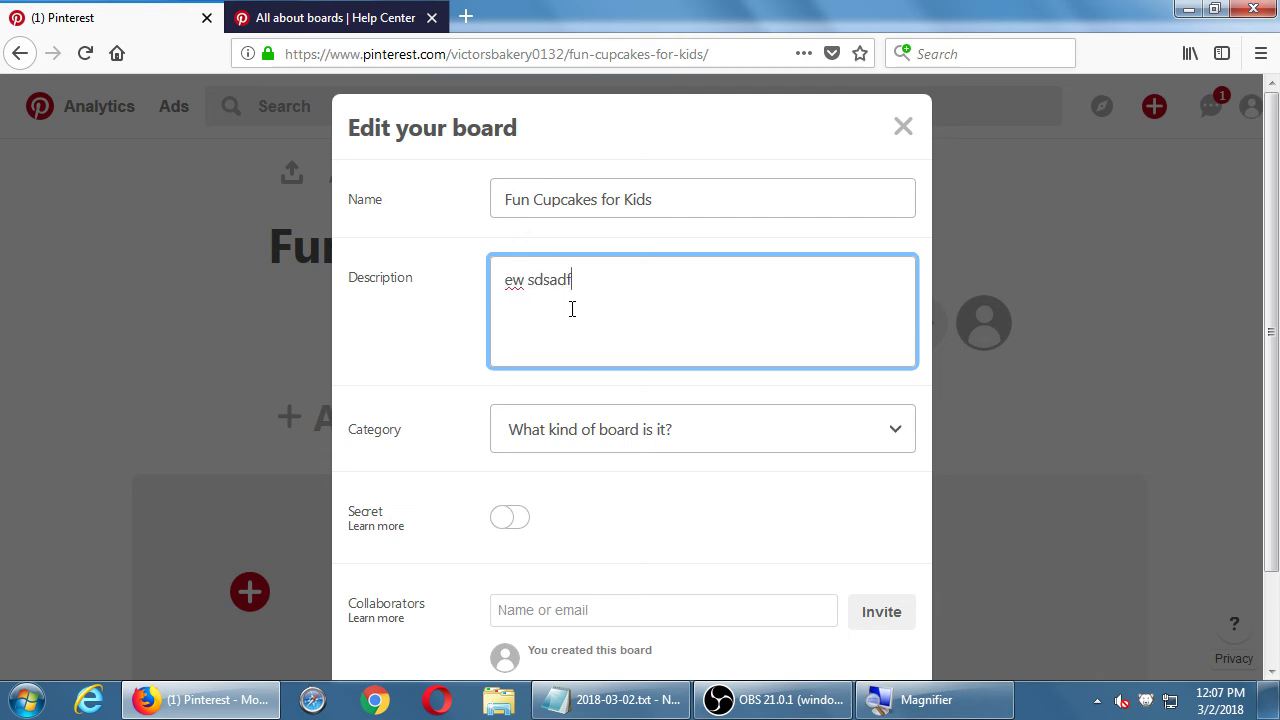
type("sfdfsdasfdasfddsfafdf safdsafd sfdsafa sd fdsfdasfsda fdsa fds fadsfdsa fdsaa")
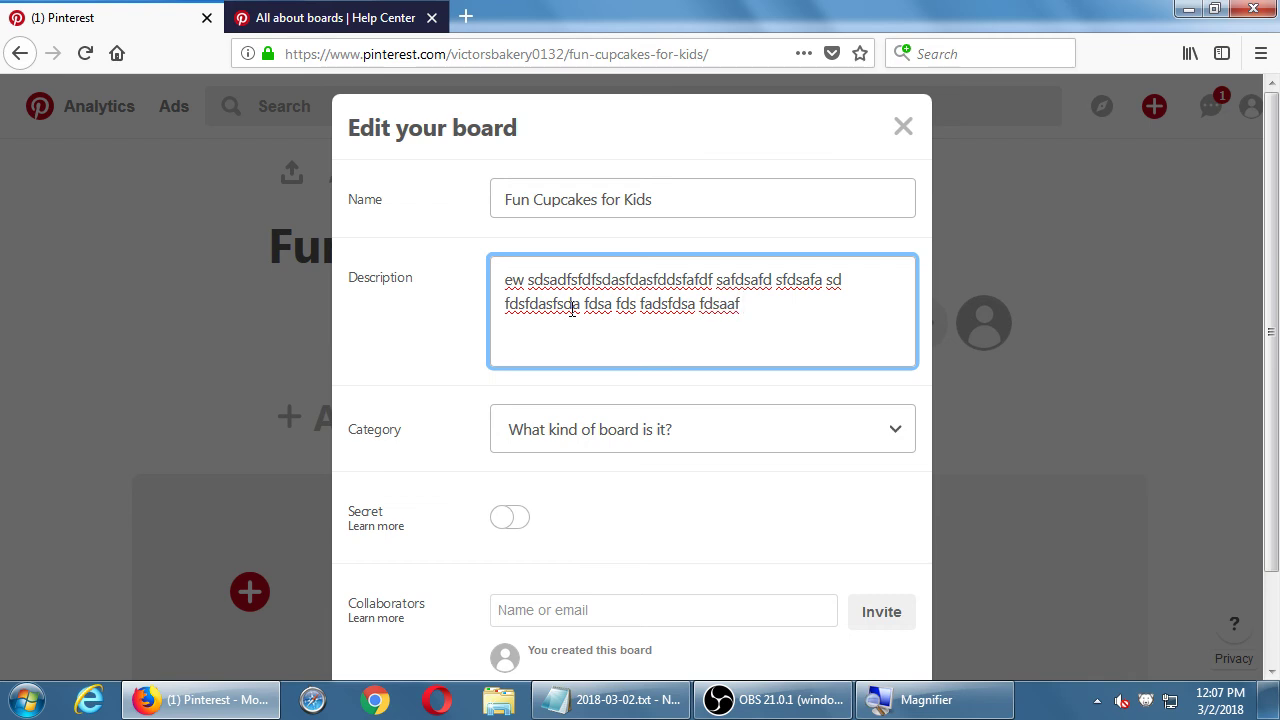
type("fdfs fdasfdsdffdsa")
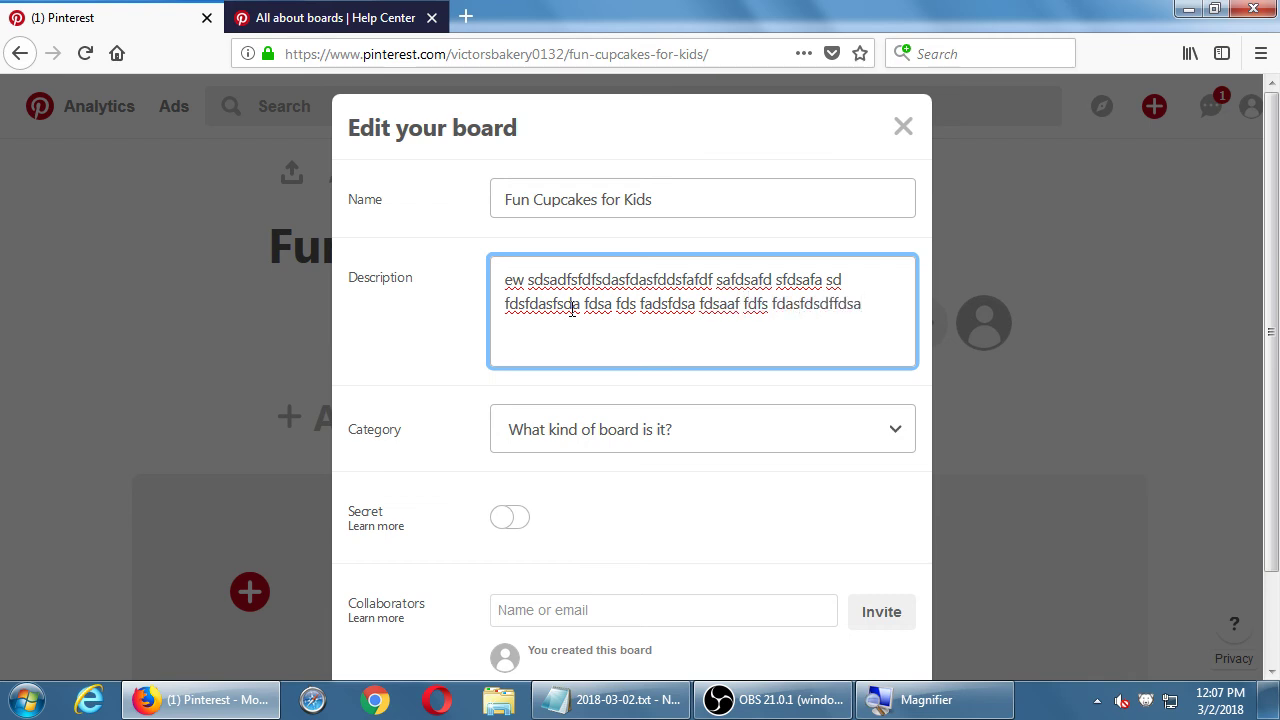
key("ctrl+a")
key("BackSpace")
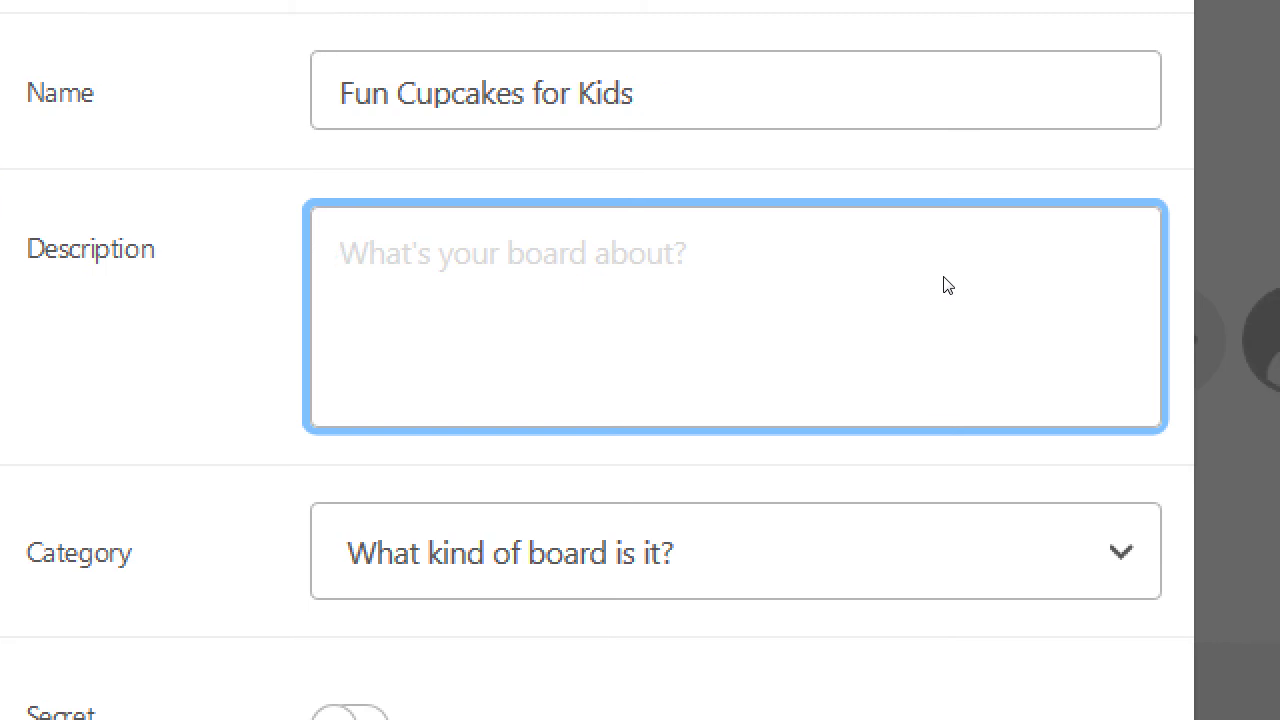
Step: Begin the board description with "Check out our collection of fun, kid-friendly cupcakes."
type("Check out our")
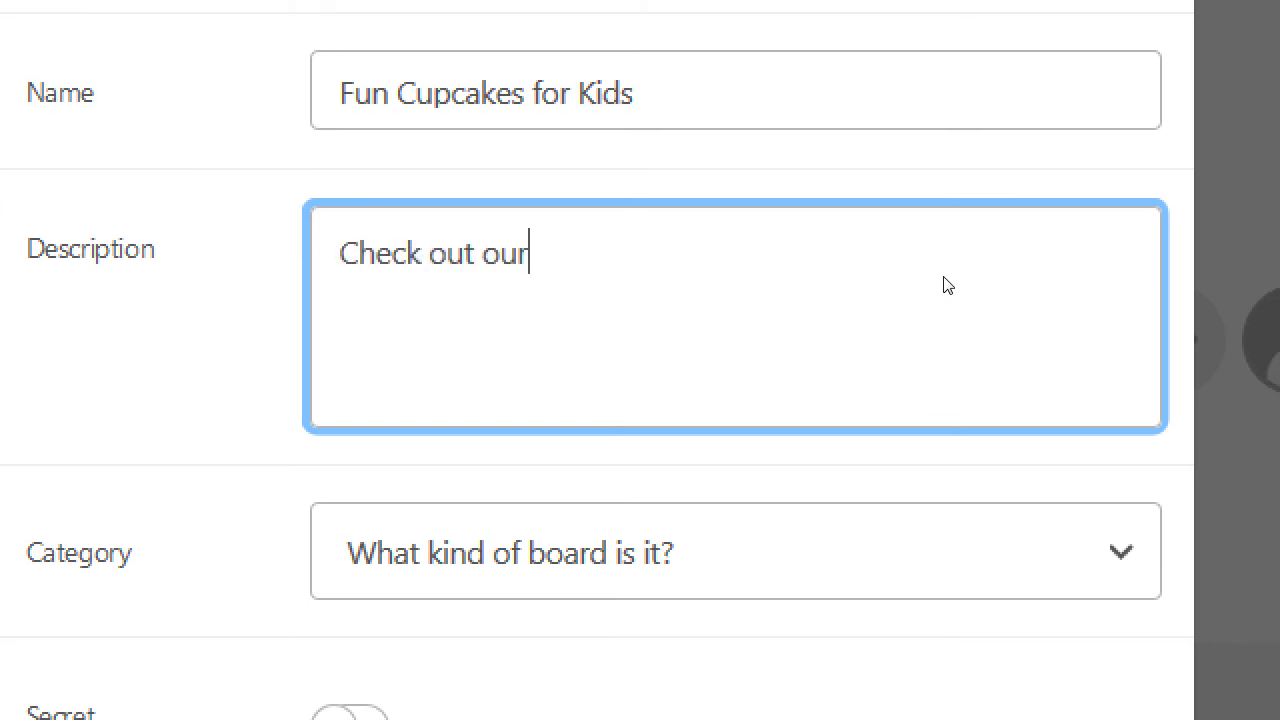
type(" colletio")
key("BackSpace")
key("BackSpace")
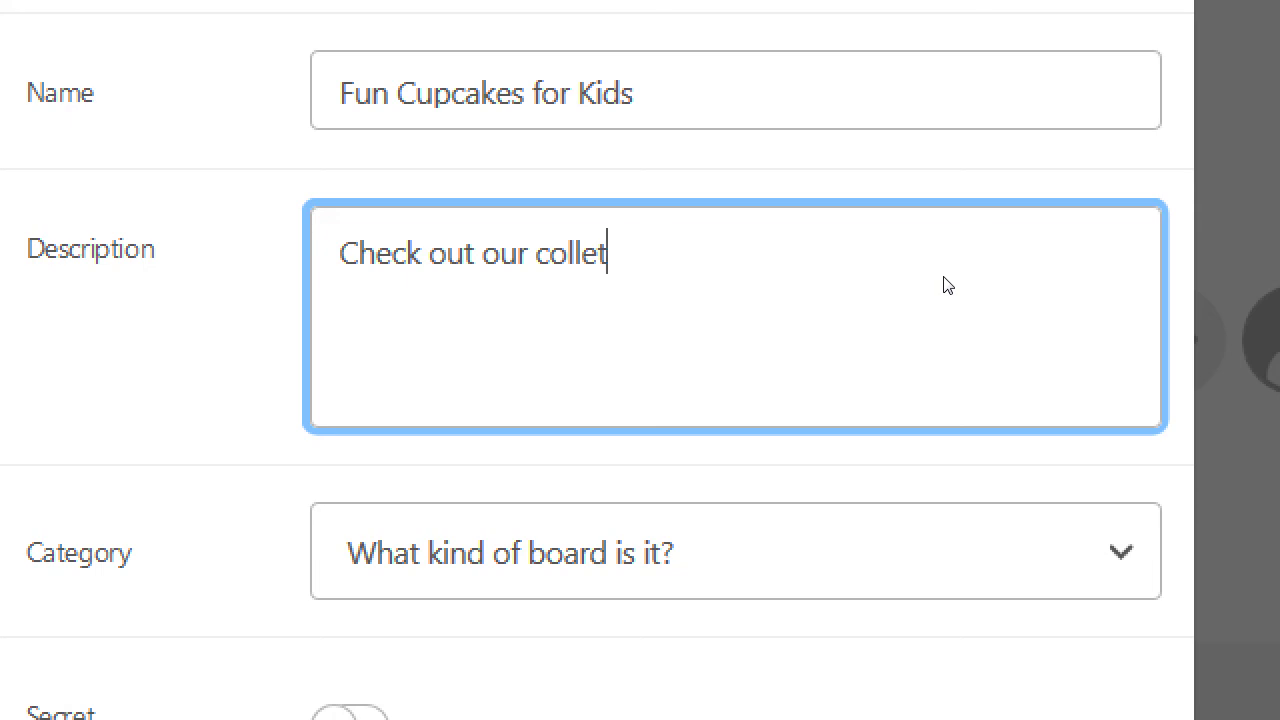
key("BackSpace")
type("ction of fun,")
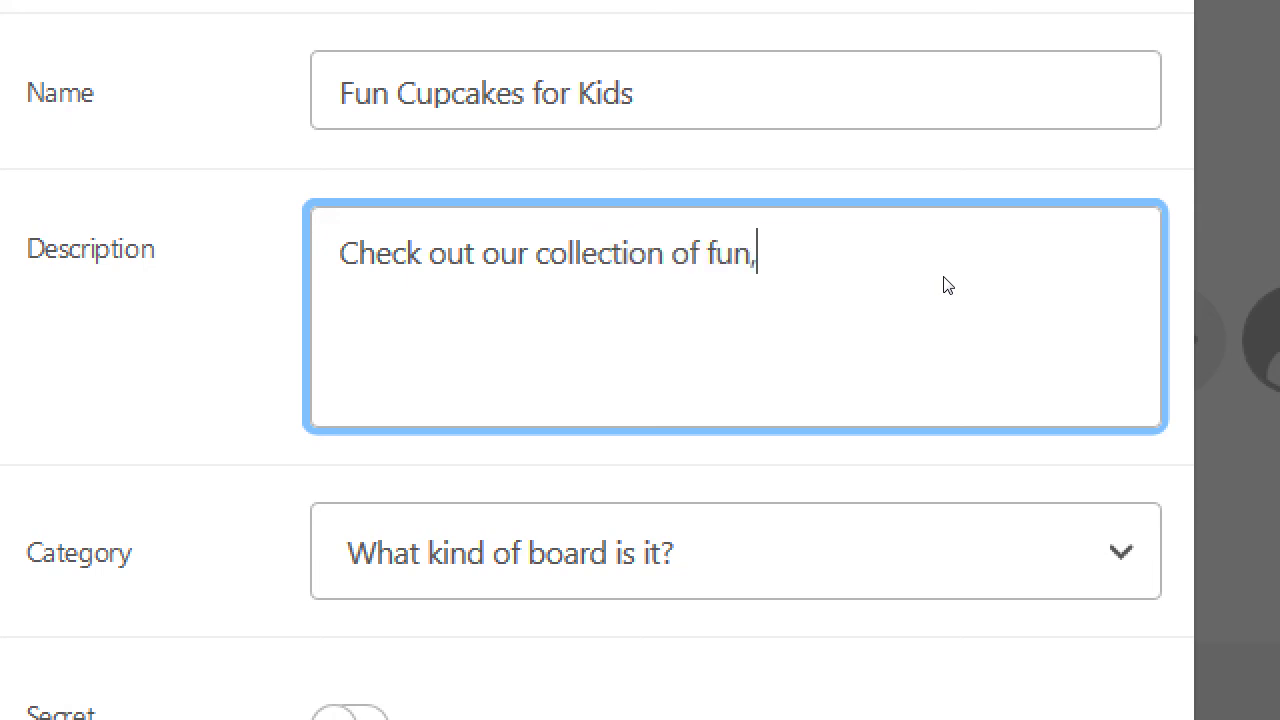
type(" kid-friendly")
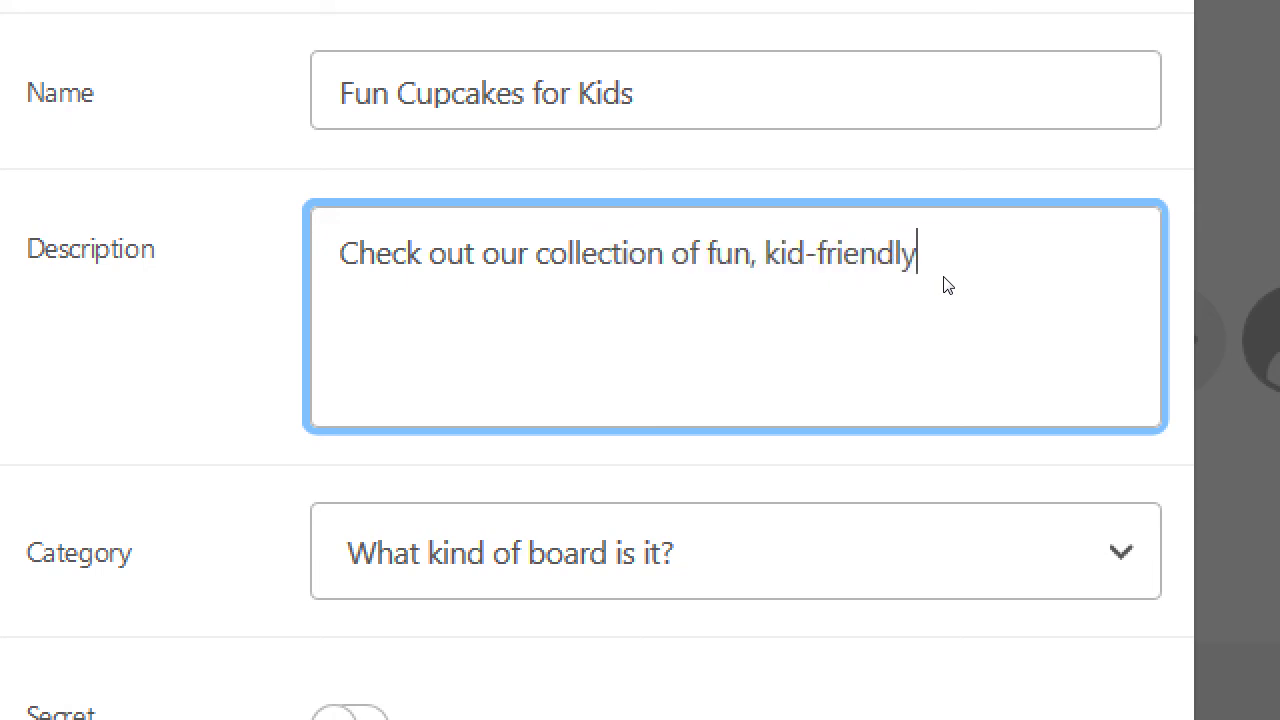
type(" k")
key("BackSpace")
type("cupcakes. We por")
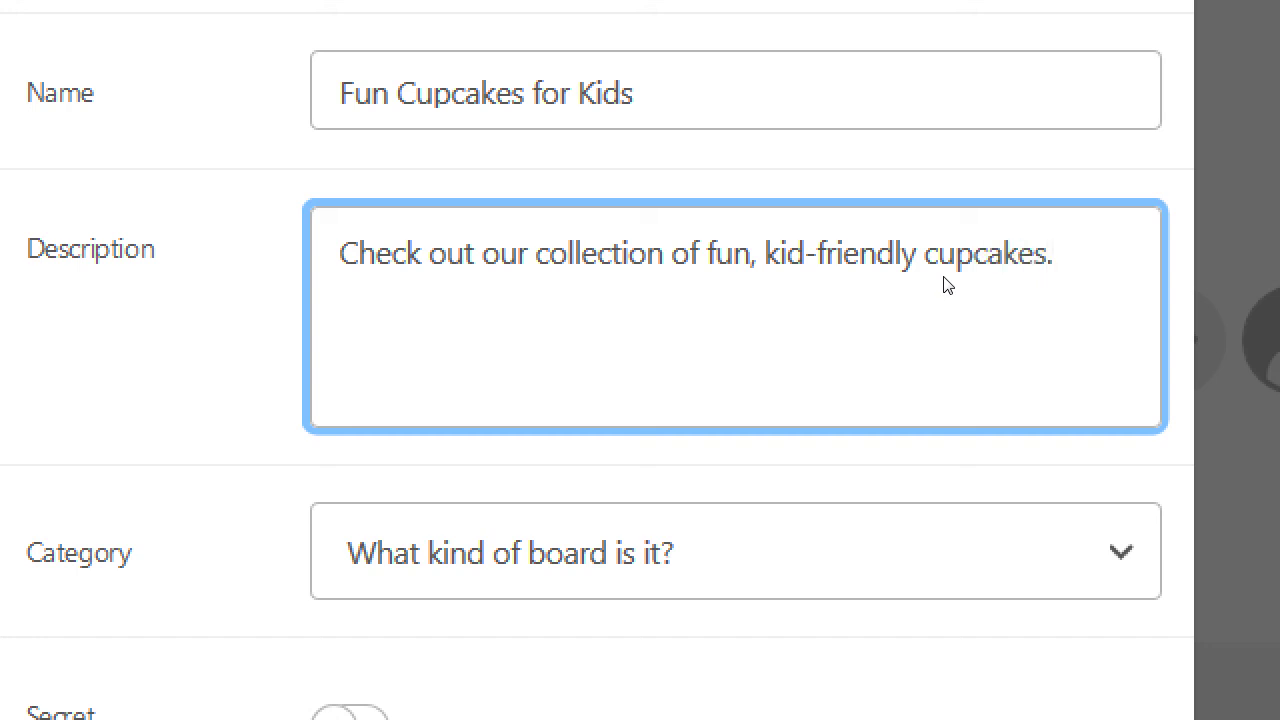
Step: Complete the description with the sentence "We only use the best ingredients and all our cupcakes are low on the glycemic index."
key("BackSpace")
key("BackSpace")
key("BackSpace")
type("only use the be")
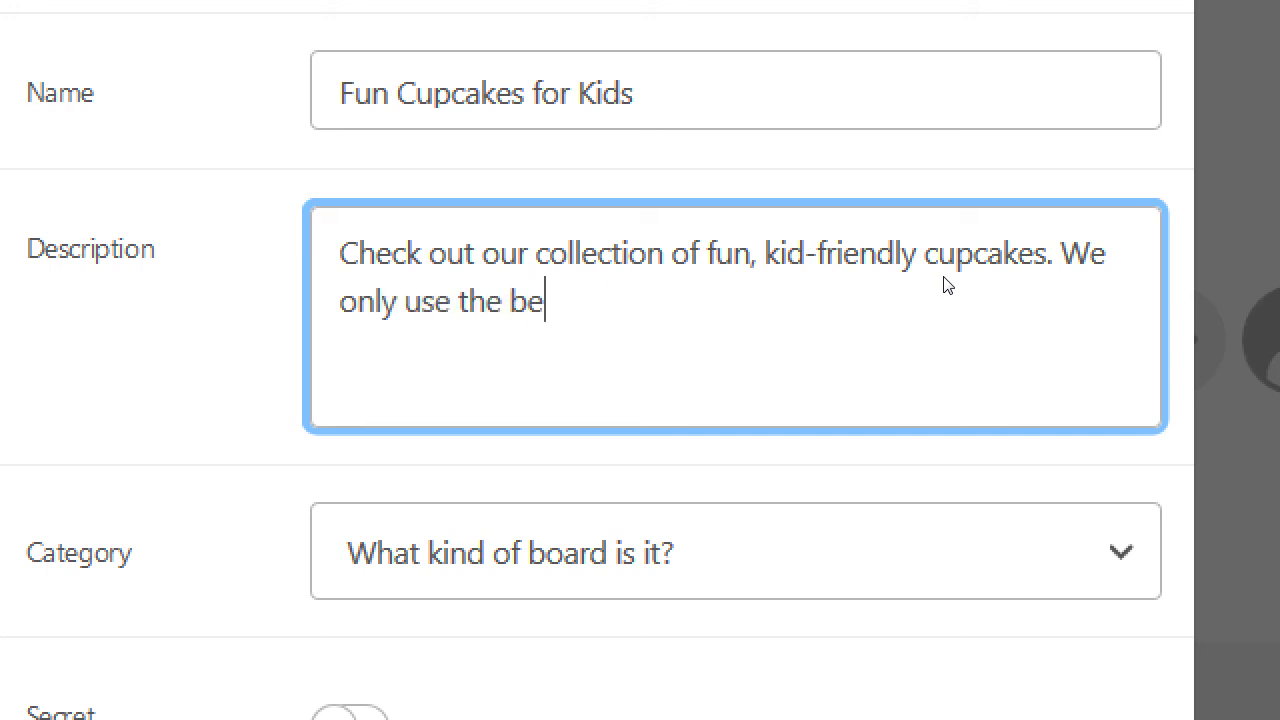
type("st ingredients")
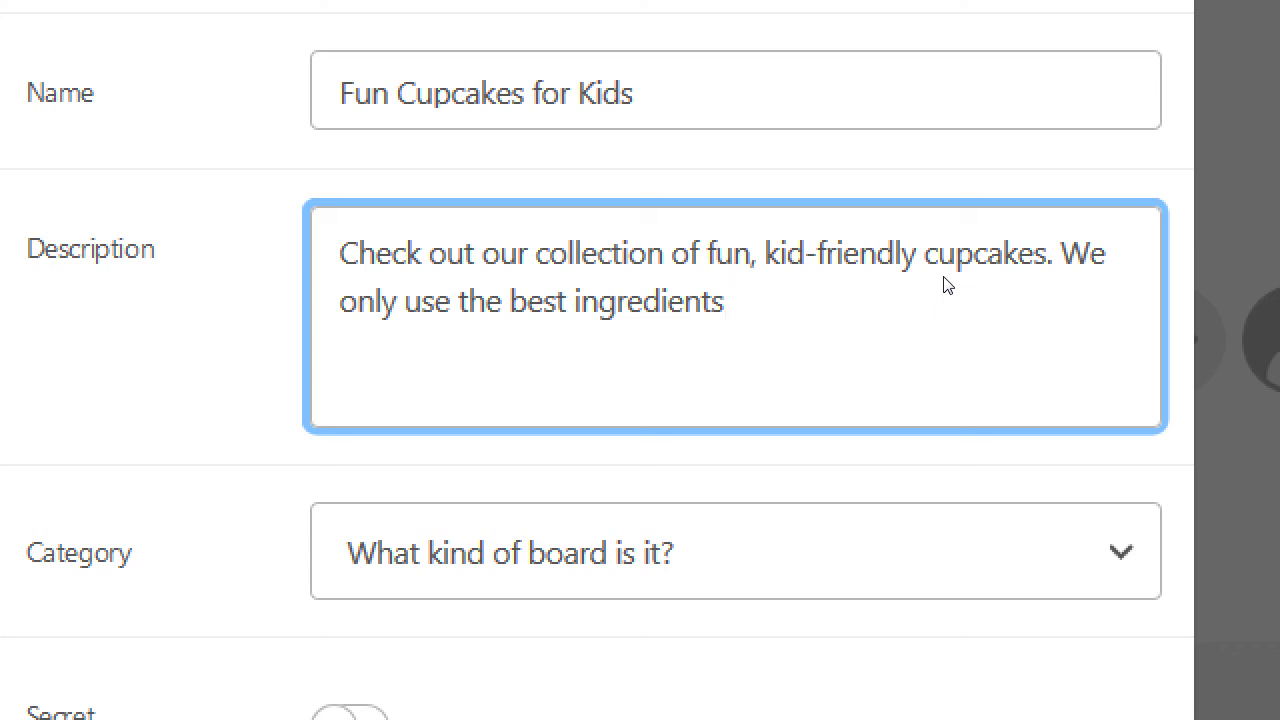
type("and all our cu")
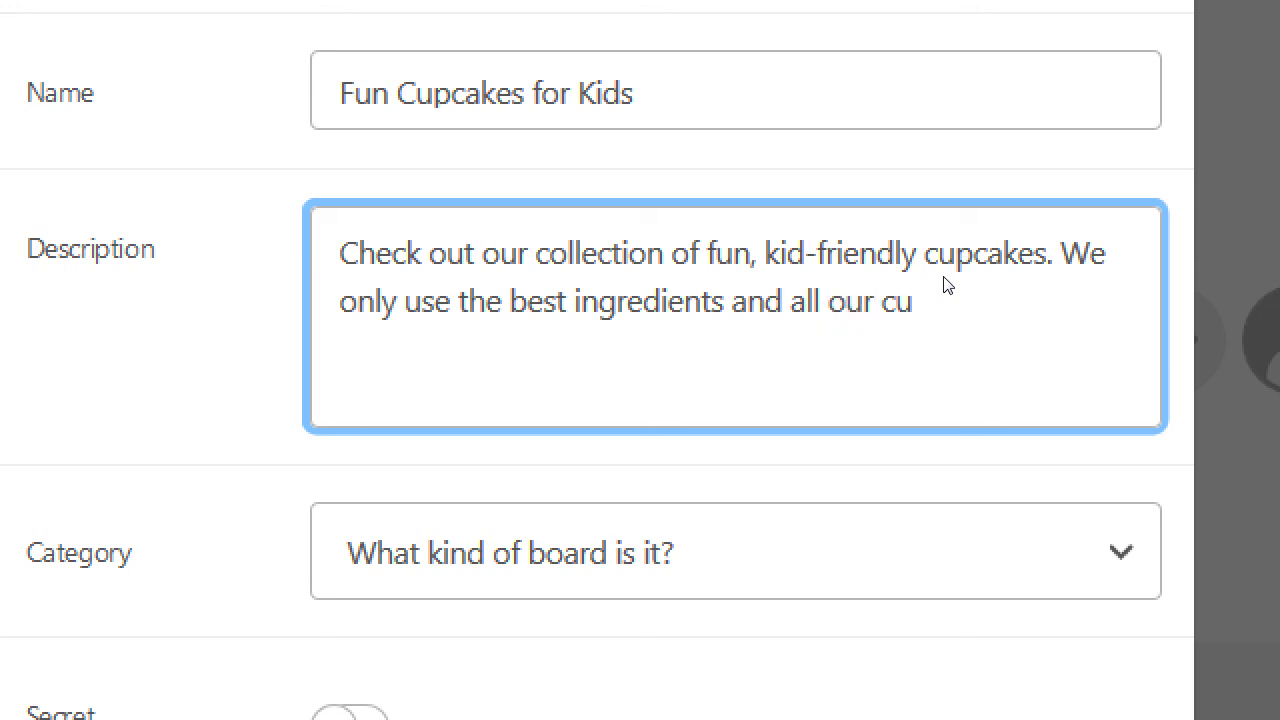
type("pcakes are low ")
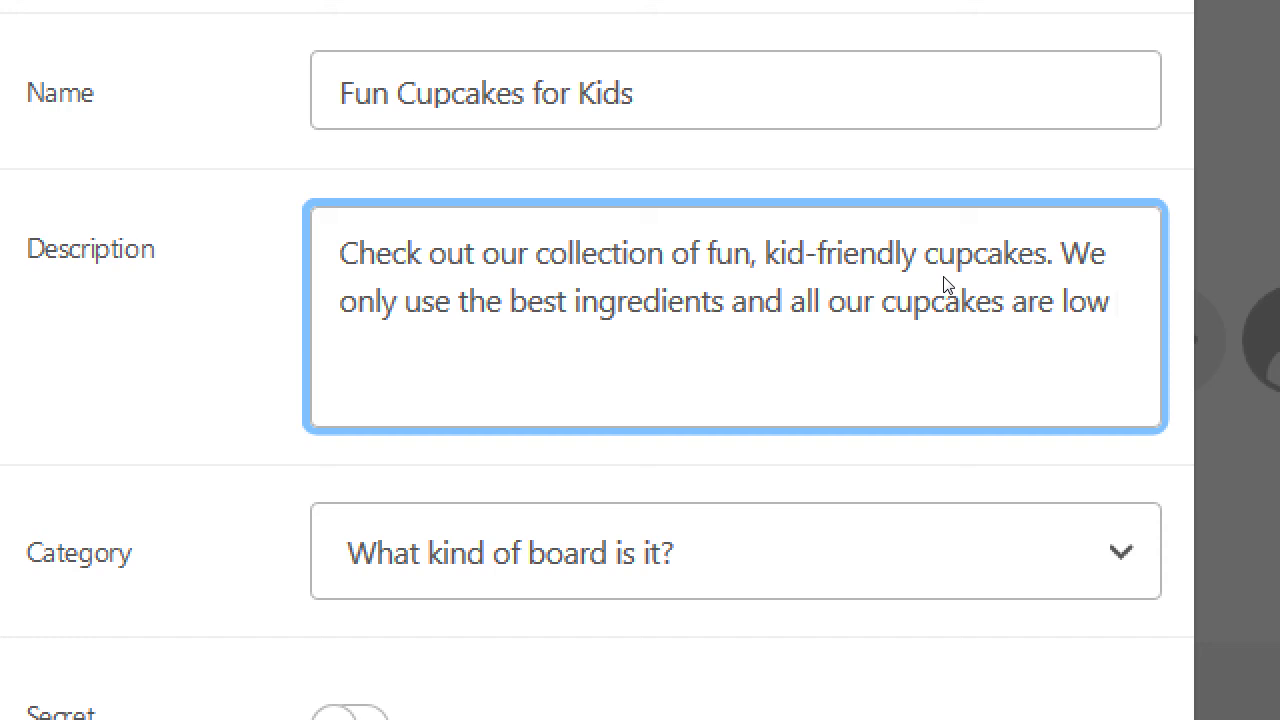
type("on the gl")
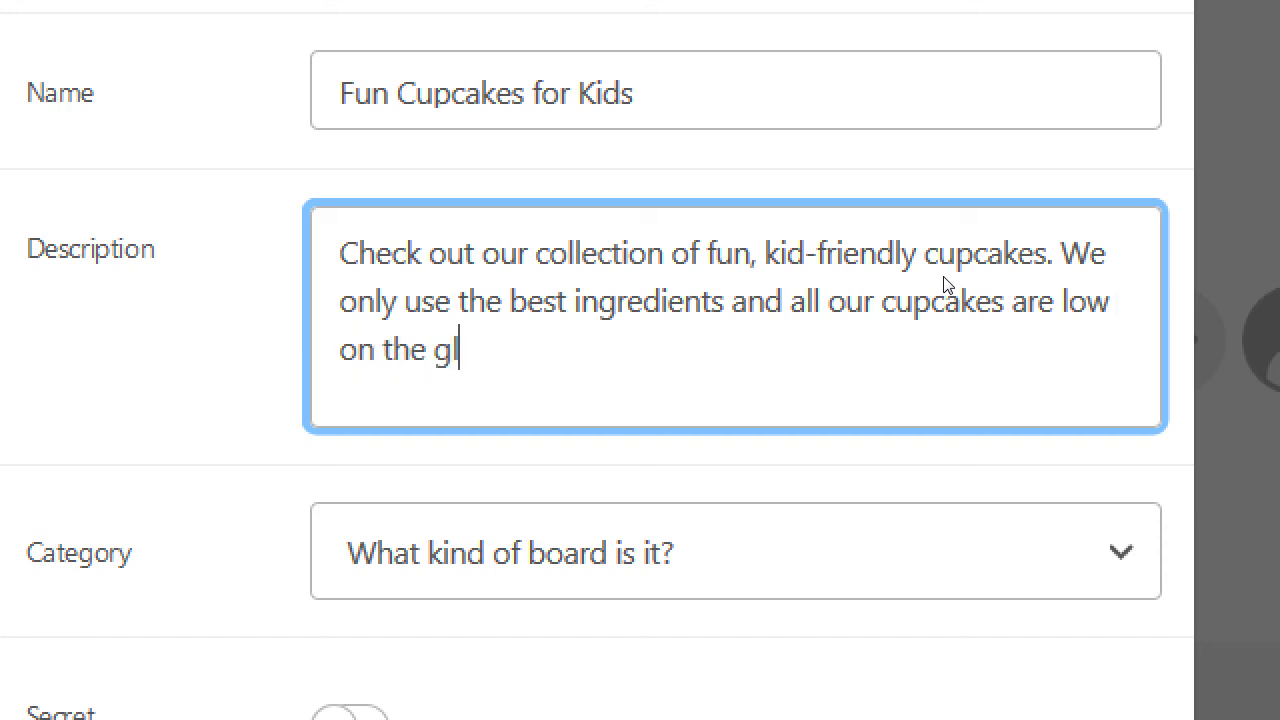
type("ycemic")
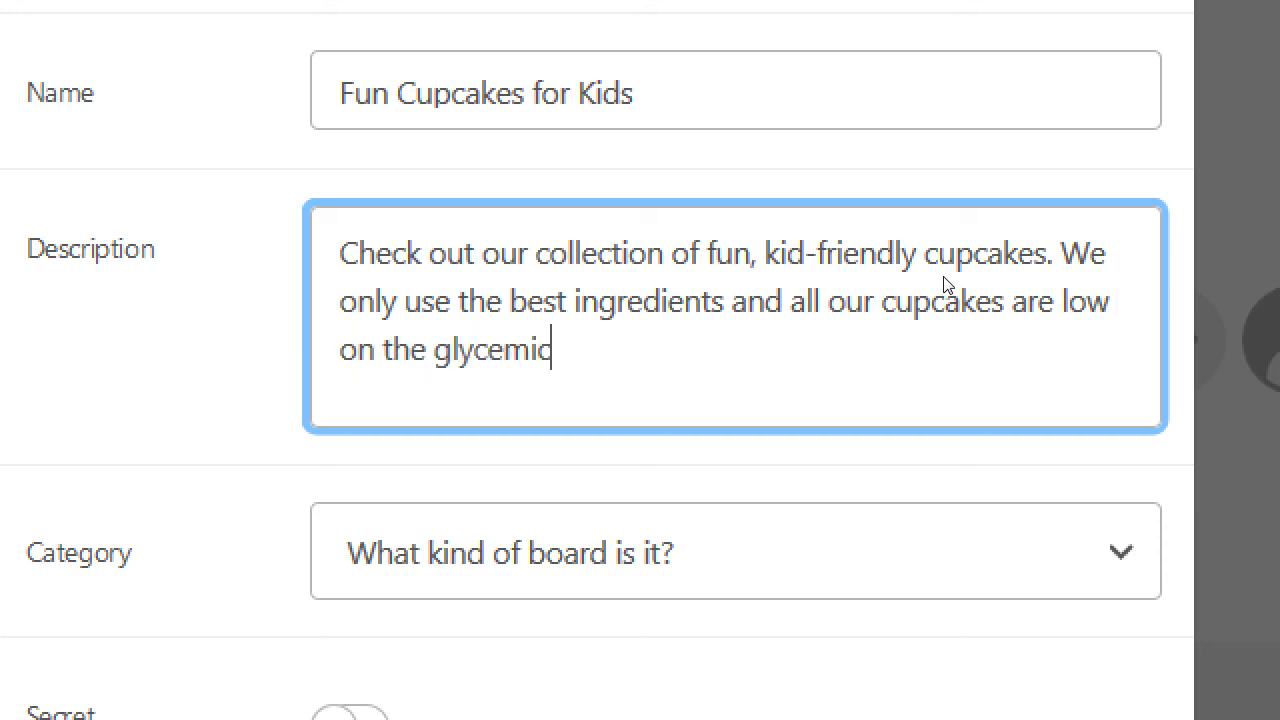
type(" index.")
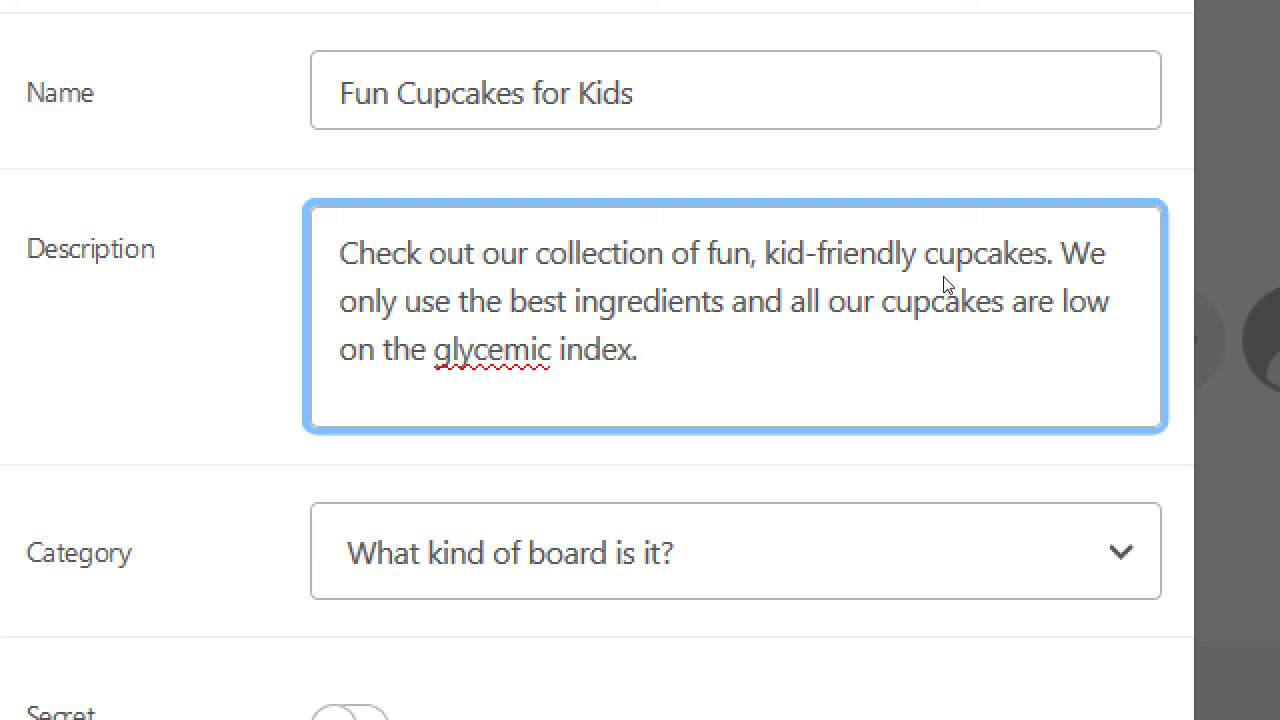
Step: Check the spelling suggestions for "glycemic" in the board description, leaving the word as written
right_click(590, 331)
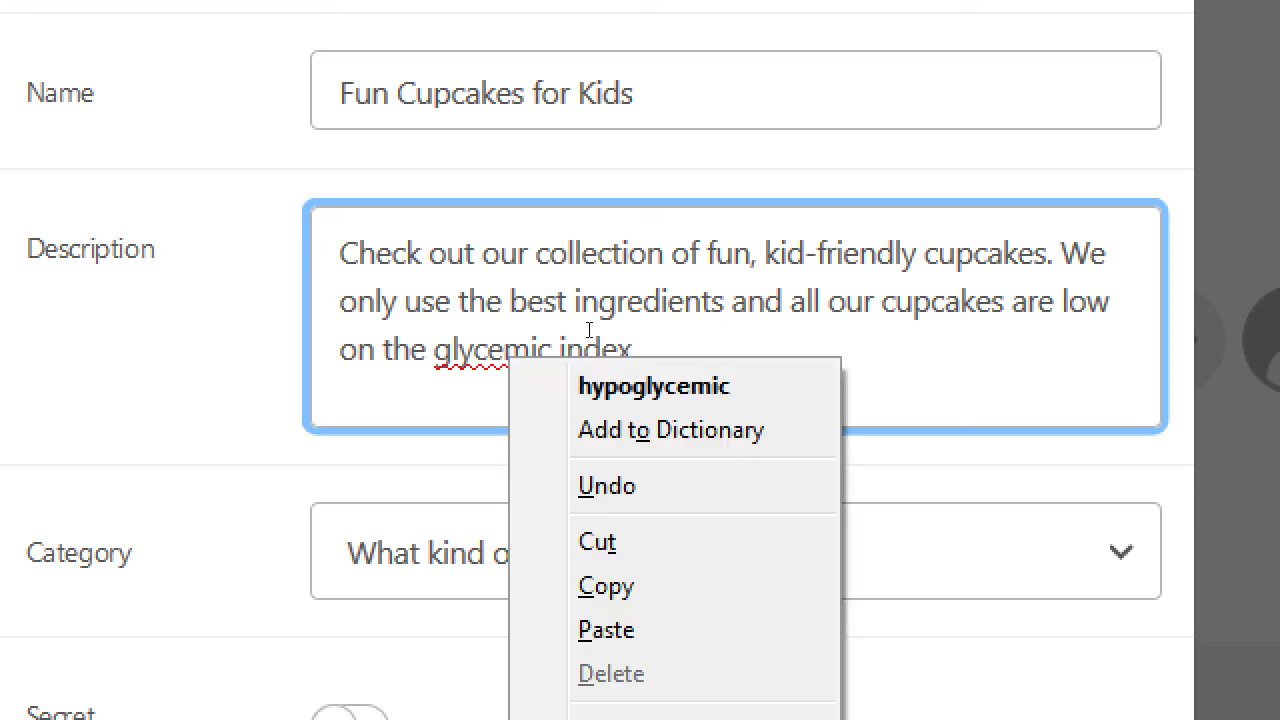
left_click(532, 331)
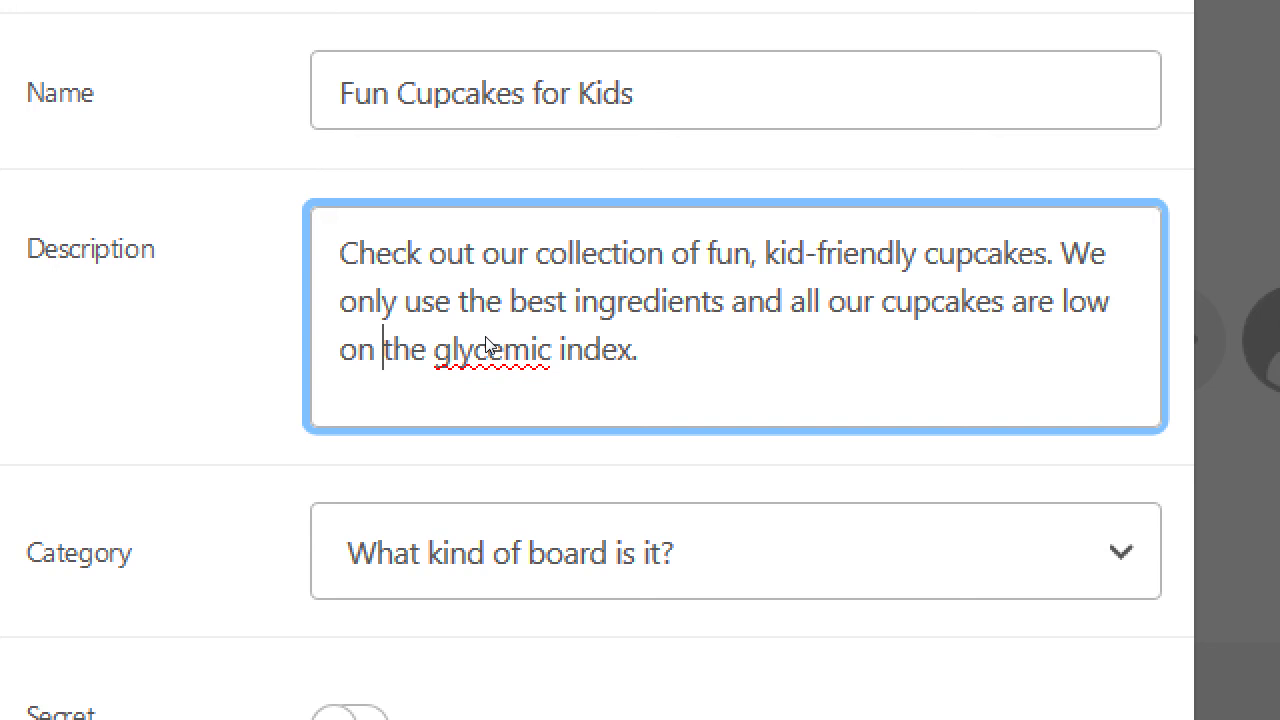
key("super+minus")
Step: Set the board's category to Food and drink
scroll(488, 344, "down", 1)
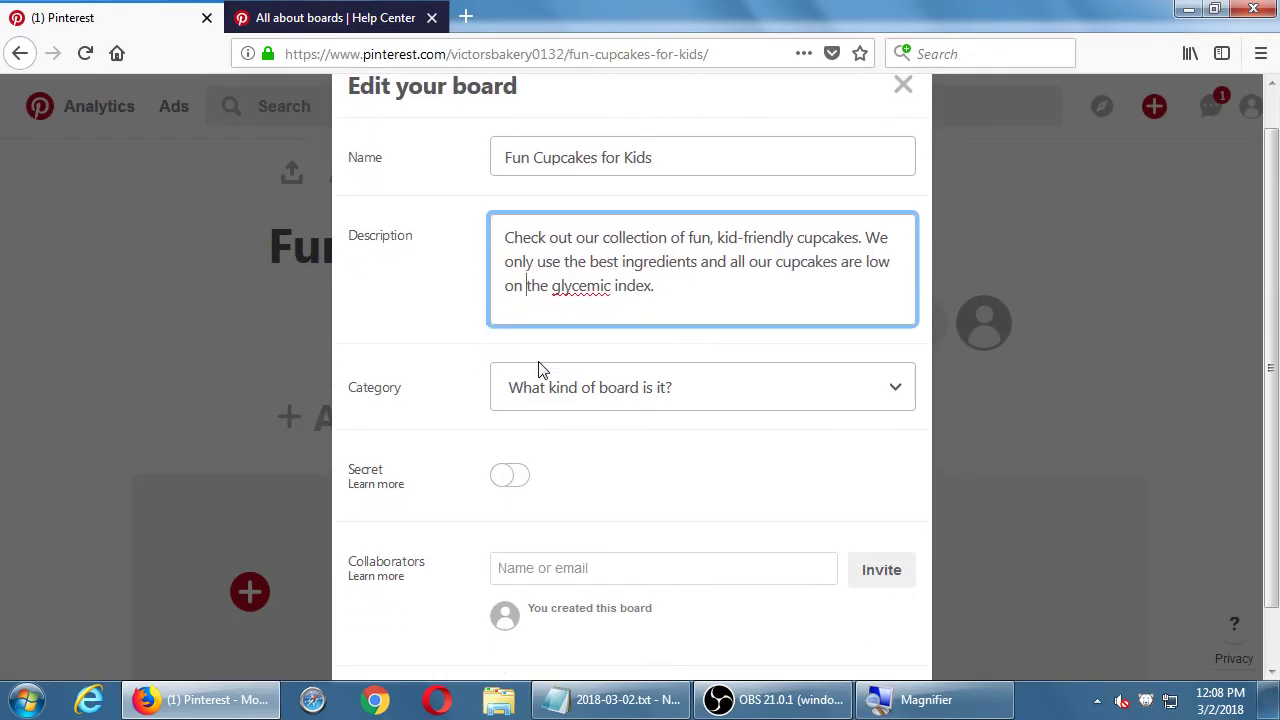
scroll(488, 345, "up", 1)
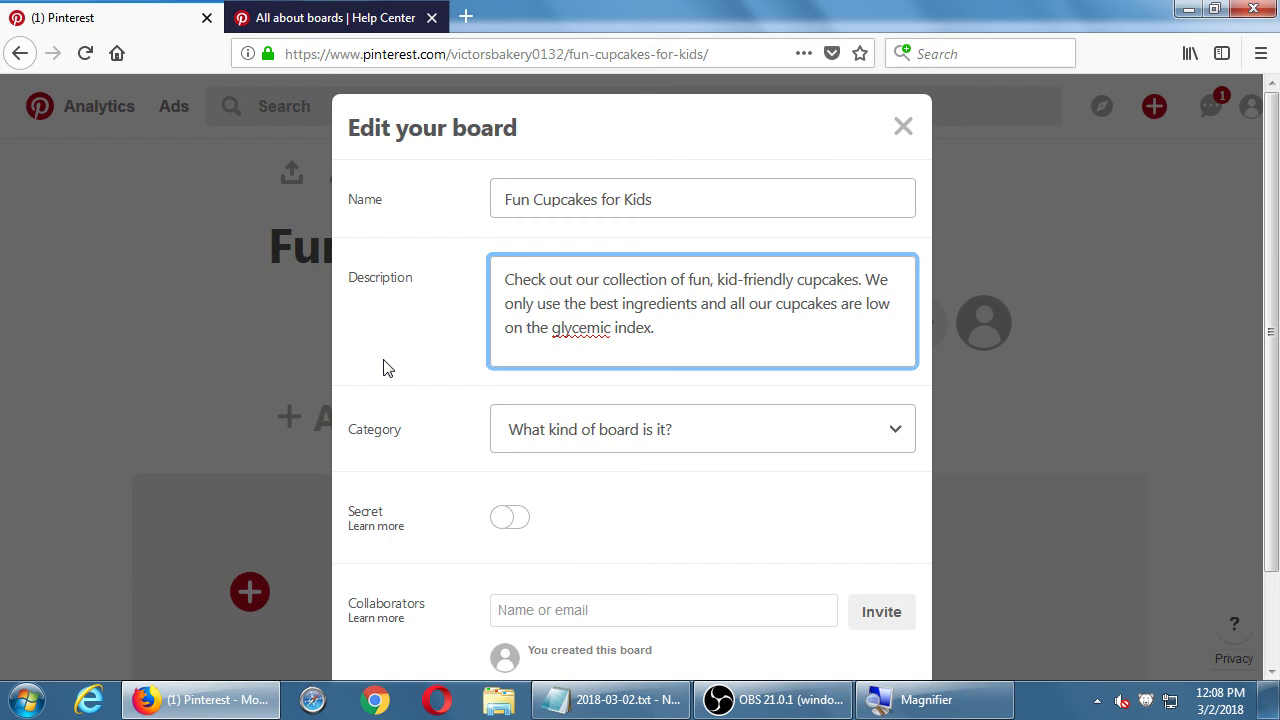
left_click(704, 435)
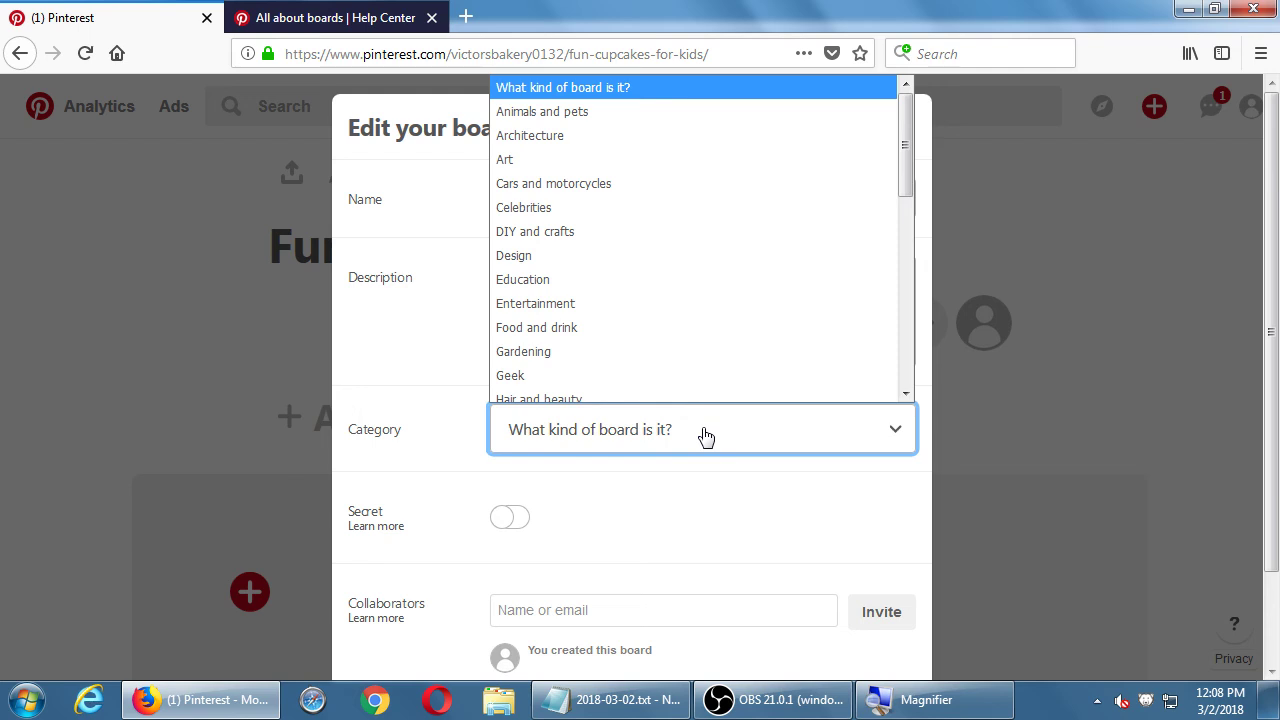
scroll(725, 350, "down", 5)
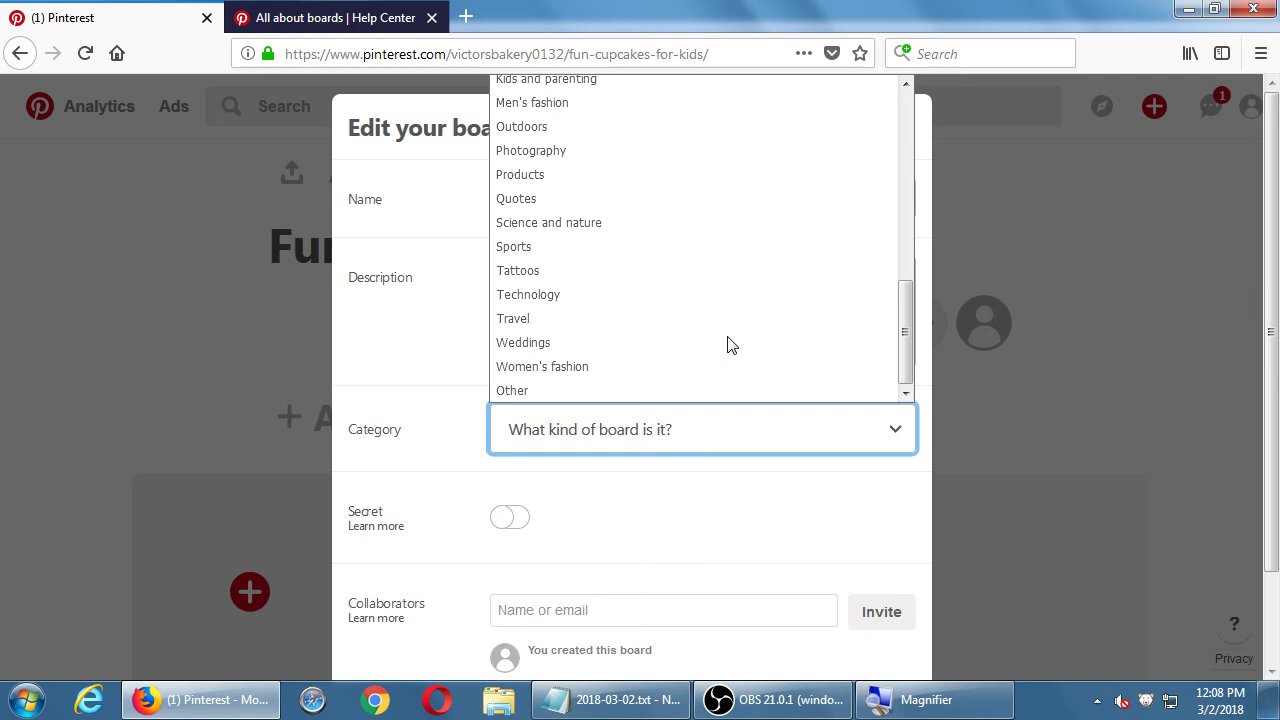
scroll(728, 345, "up", 5)
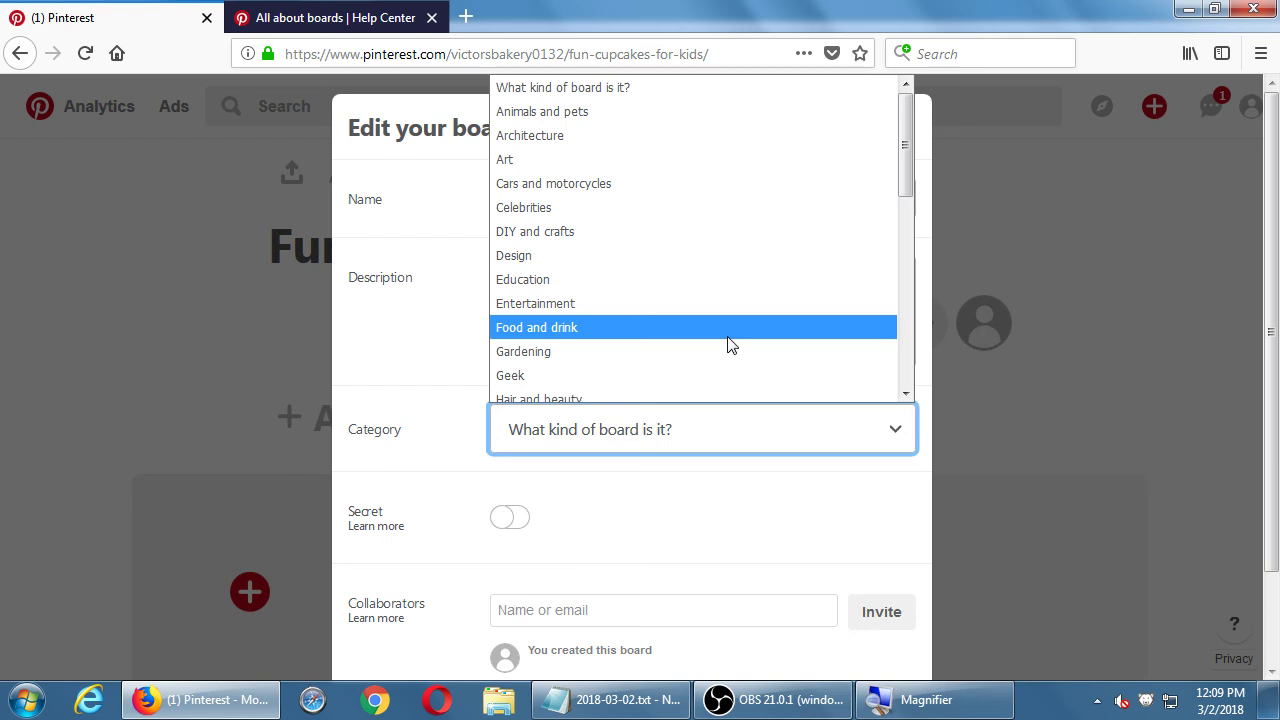
left_click(731, 345)
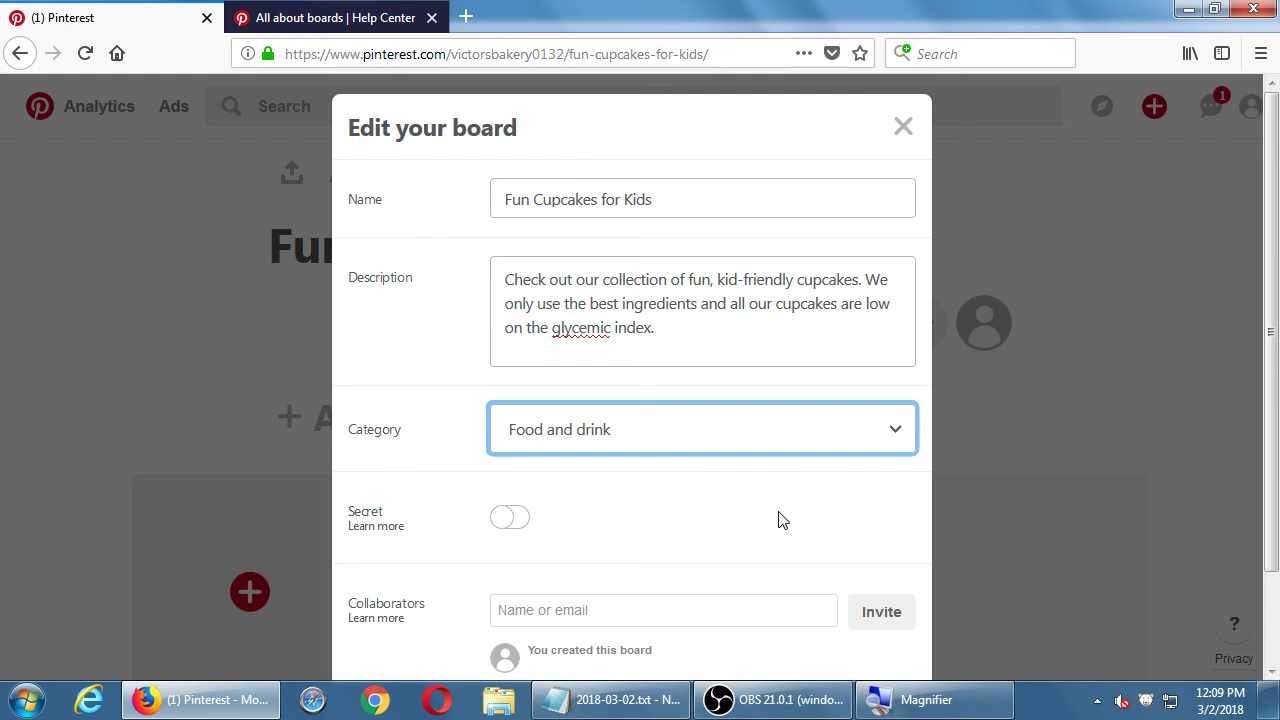
left_click(756, 450)
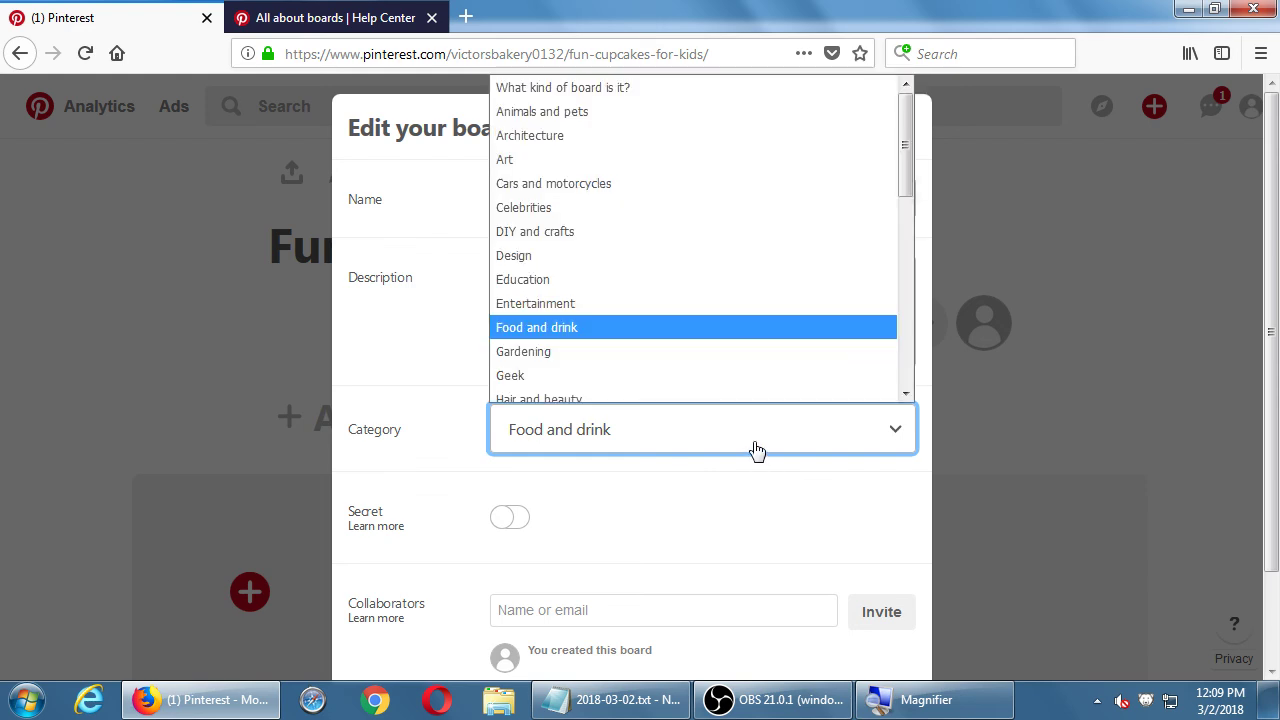
left_click(573, 329)
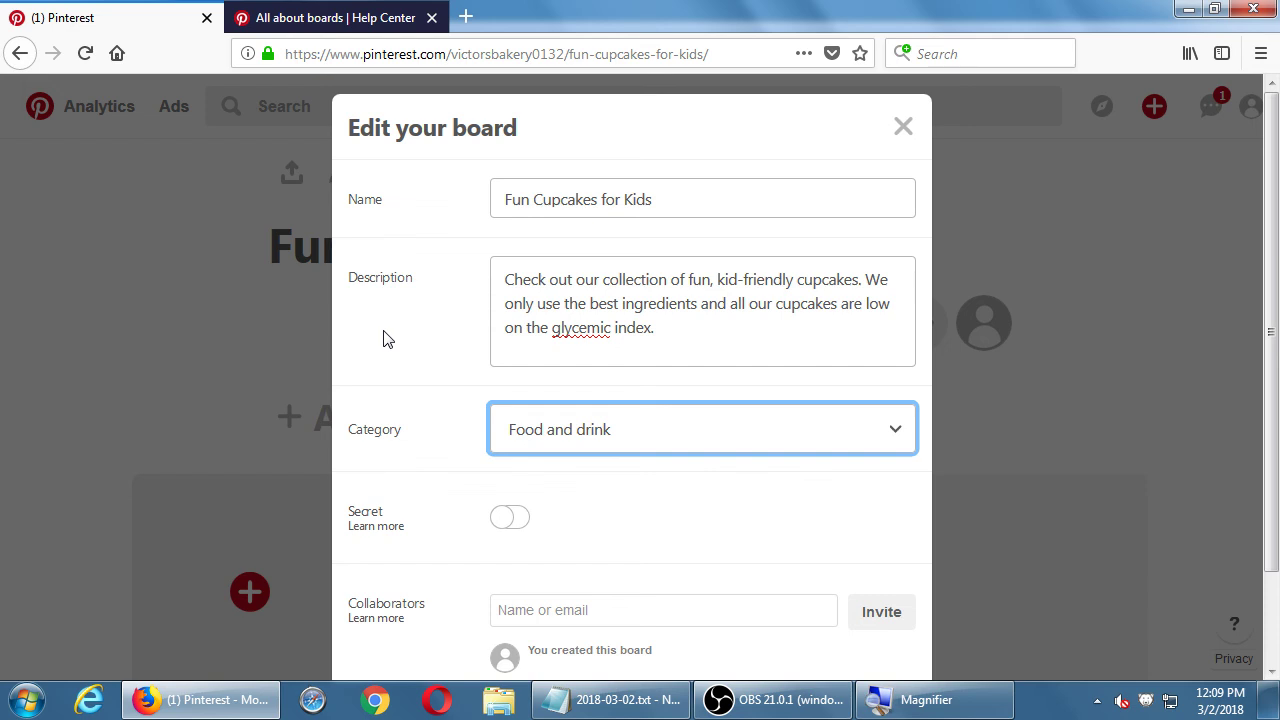
scroll(388, 340, "down", 2)
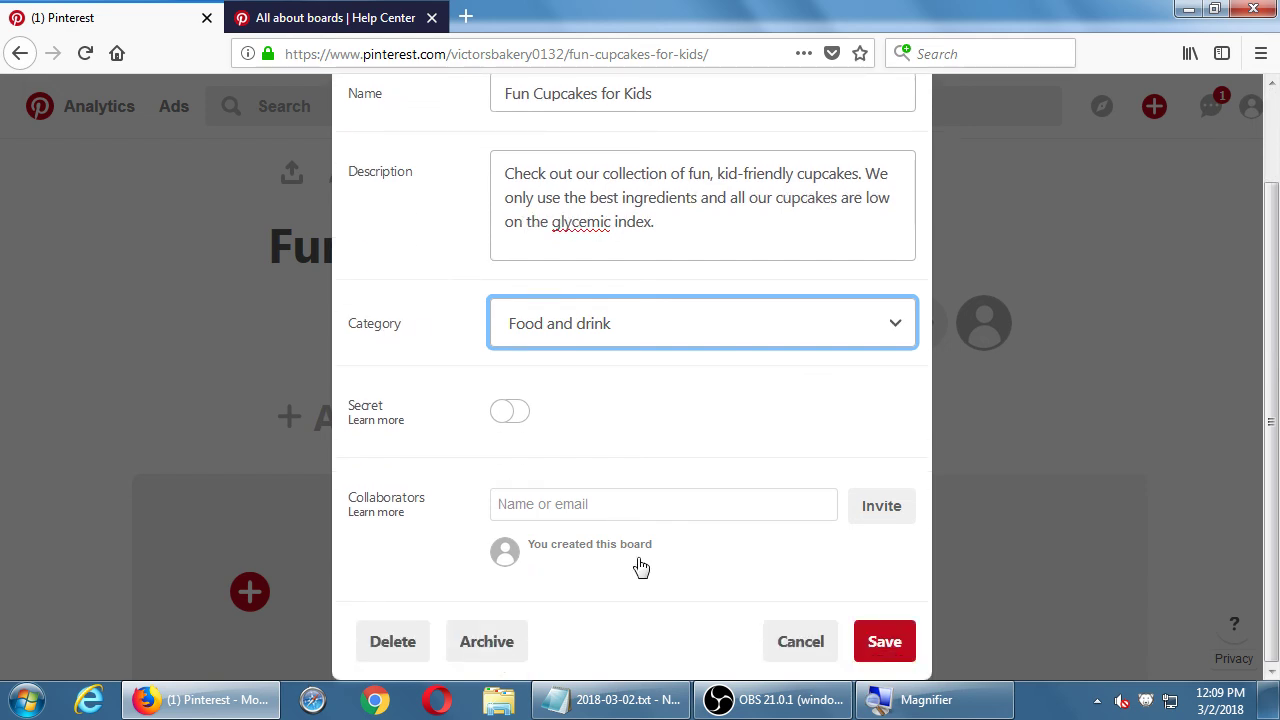
Step: Switch to the Notepad notes and add, indented under the Recommendation line, "Then EDIT the Board to include Description and Category."
left_click(610, 699)
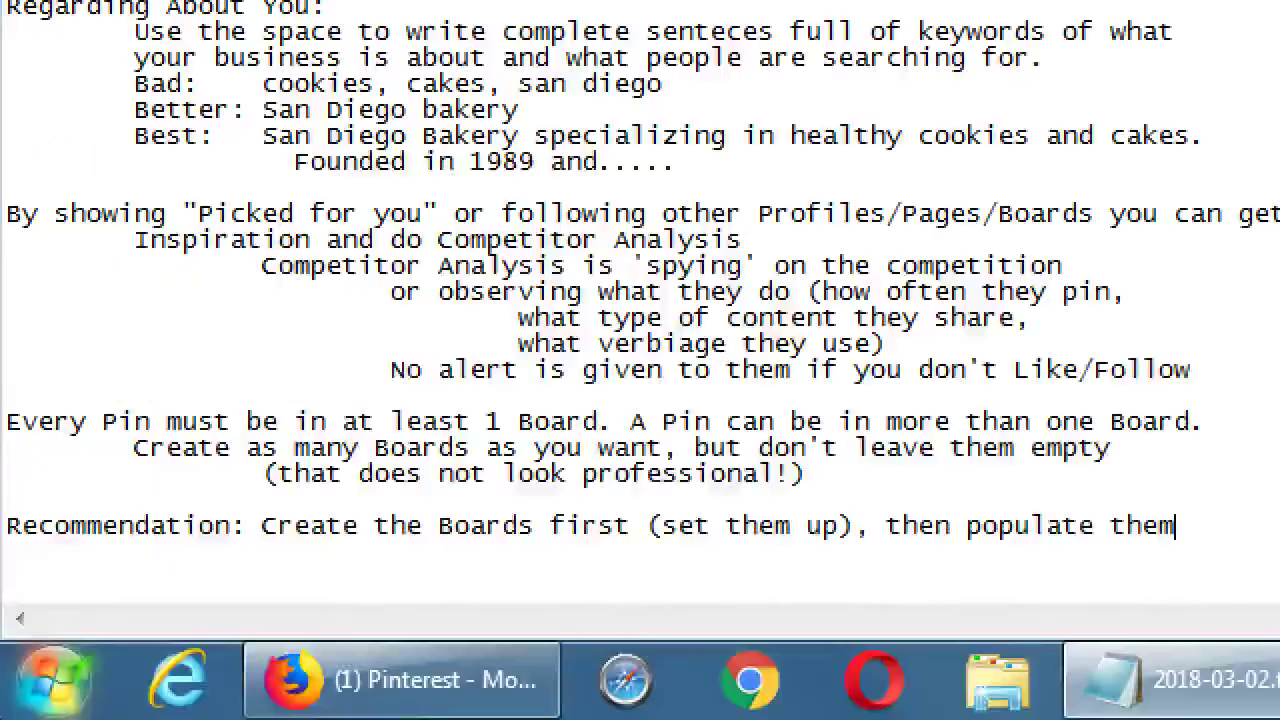
left_click(74, 568)
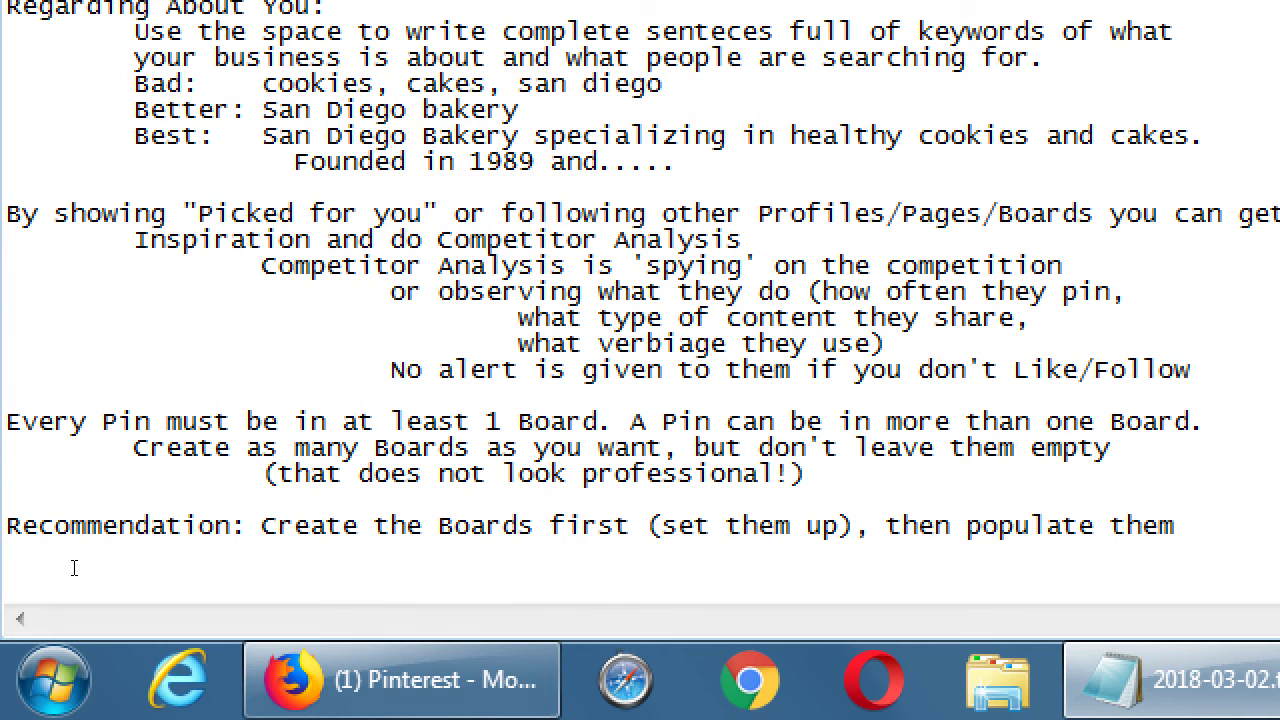
key("Tab")
type("/t")
key("BackSpace")
key("BackSpace")
type("Then EDIT the ")
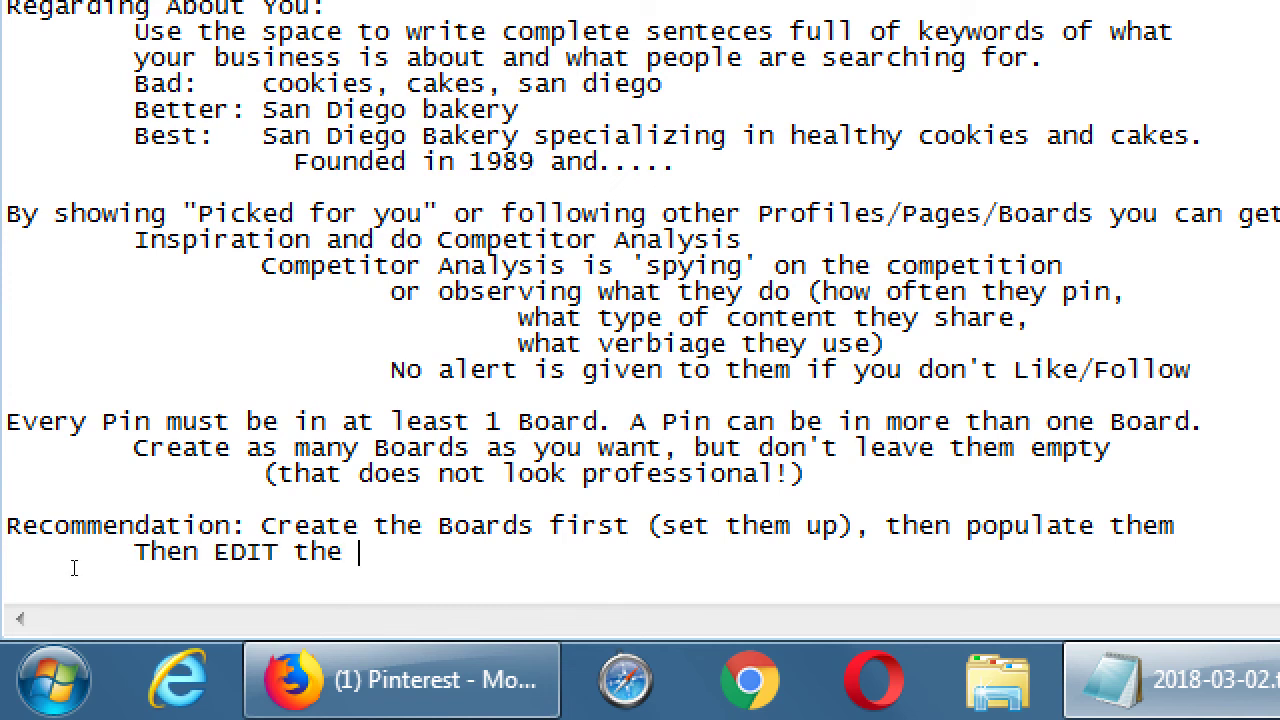
type("Board to inlcu")
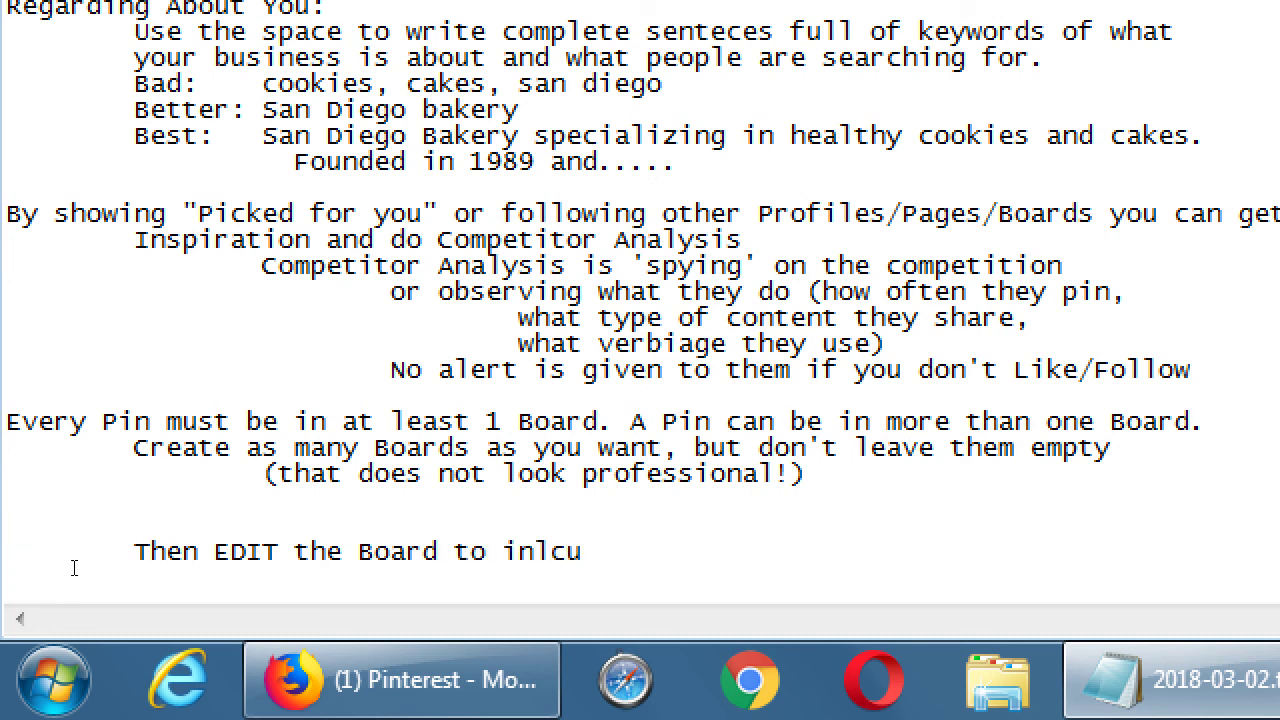
key("BackSpace")
key("BackSpace")
key("BackSpace")
type("clude")
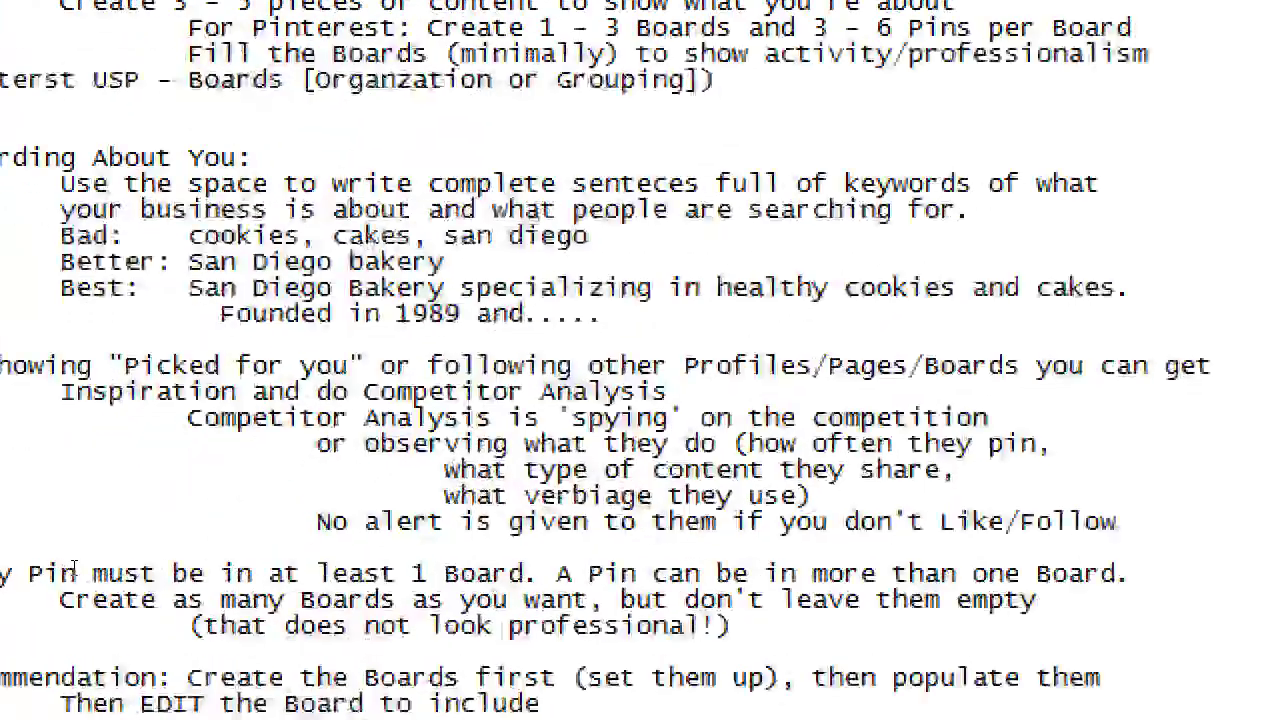
type("d")
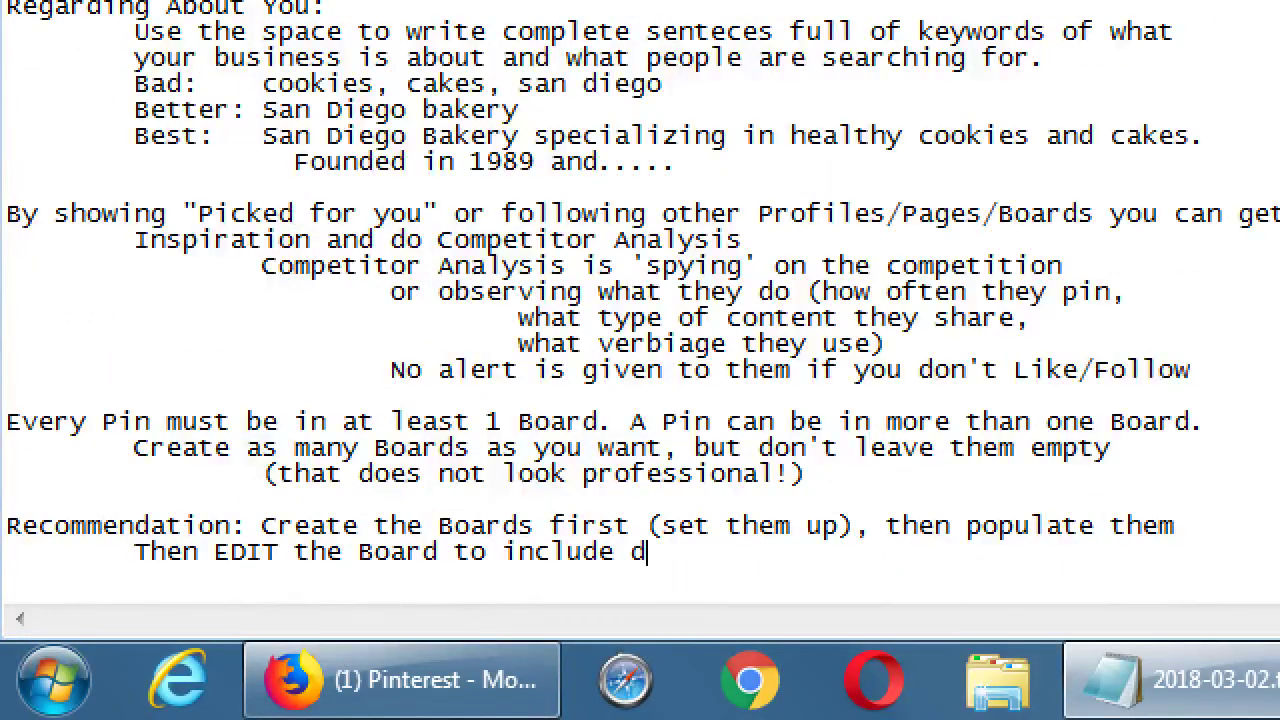
key("BackSpace")
type("Description ")
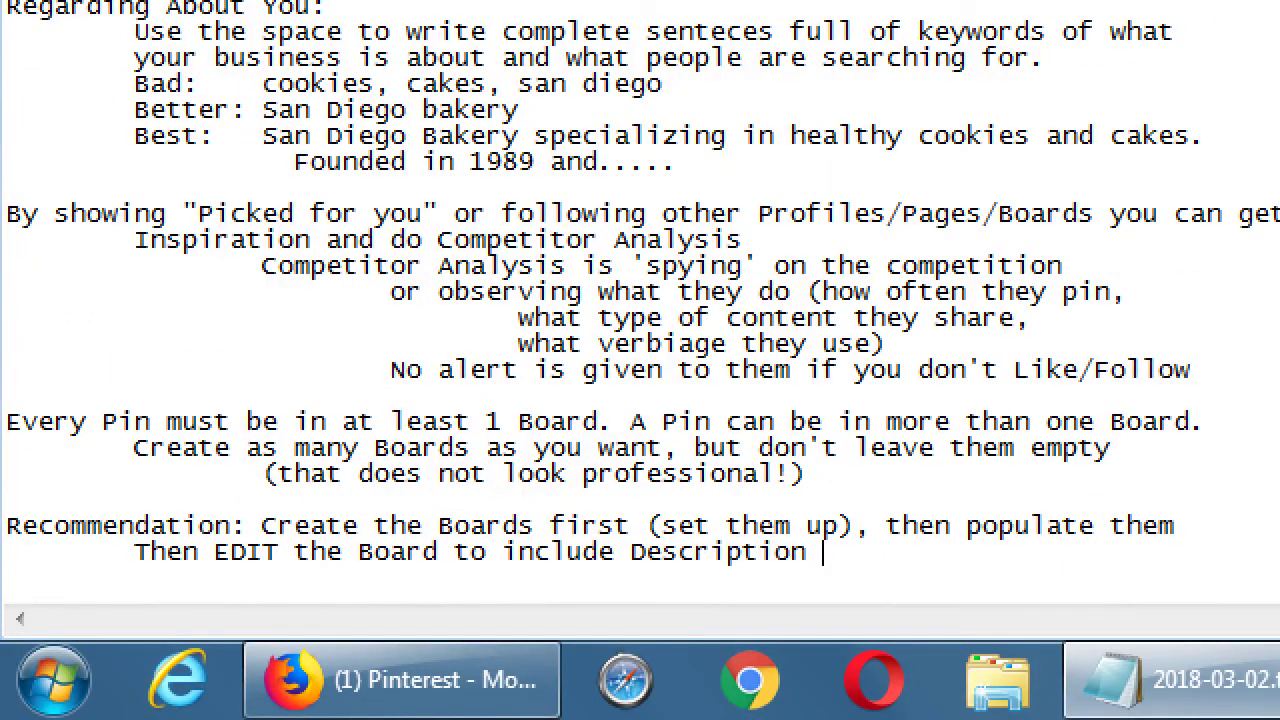
type("and Category.")
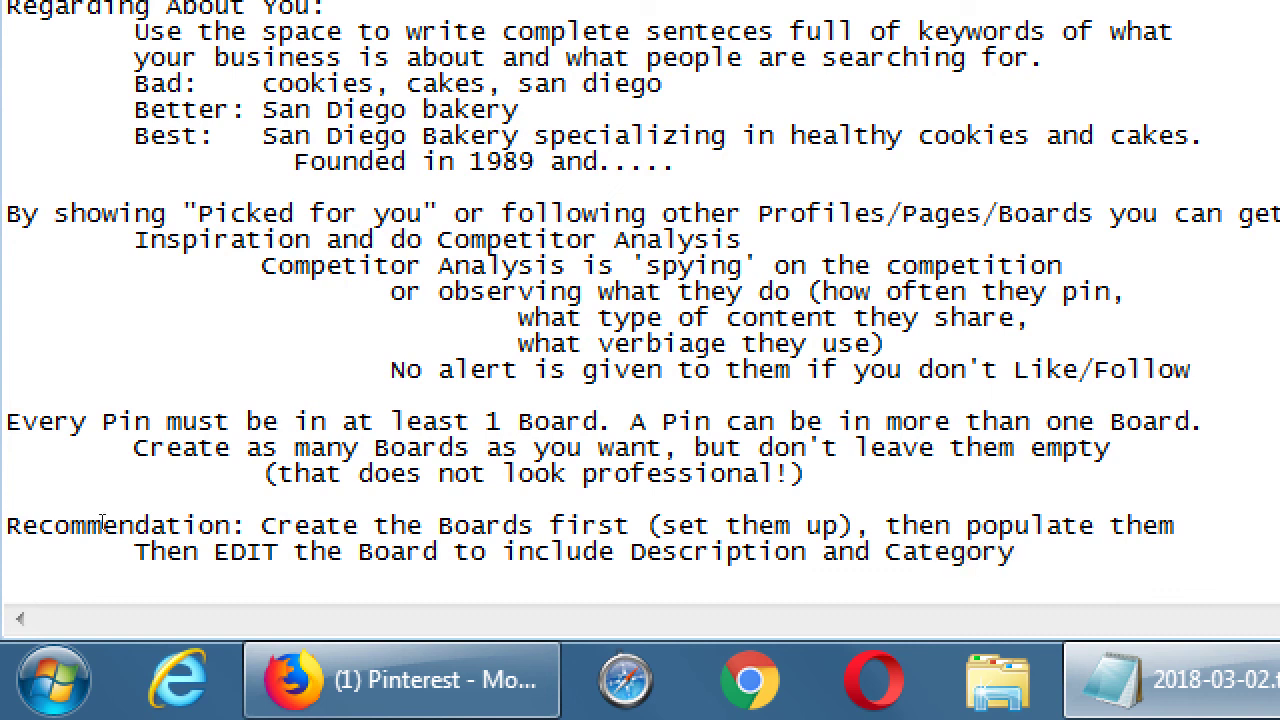
Step: Add a further-indented line to the notes reading "Most people don't do this, and are at a disadvantage"
key("Return")
key("Tab")
key("Tab")
type("Most people don't do ")
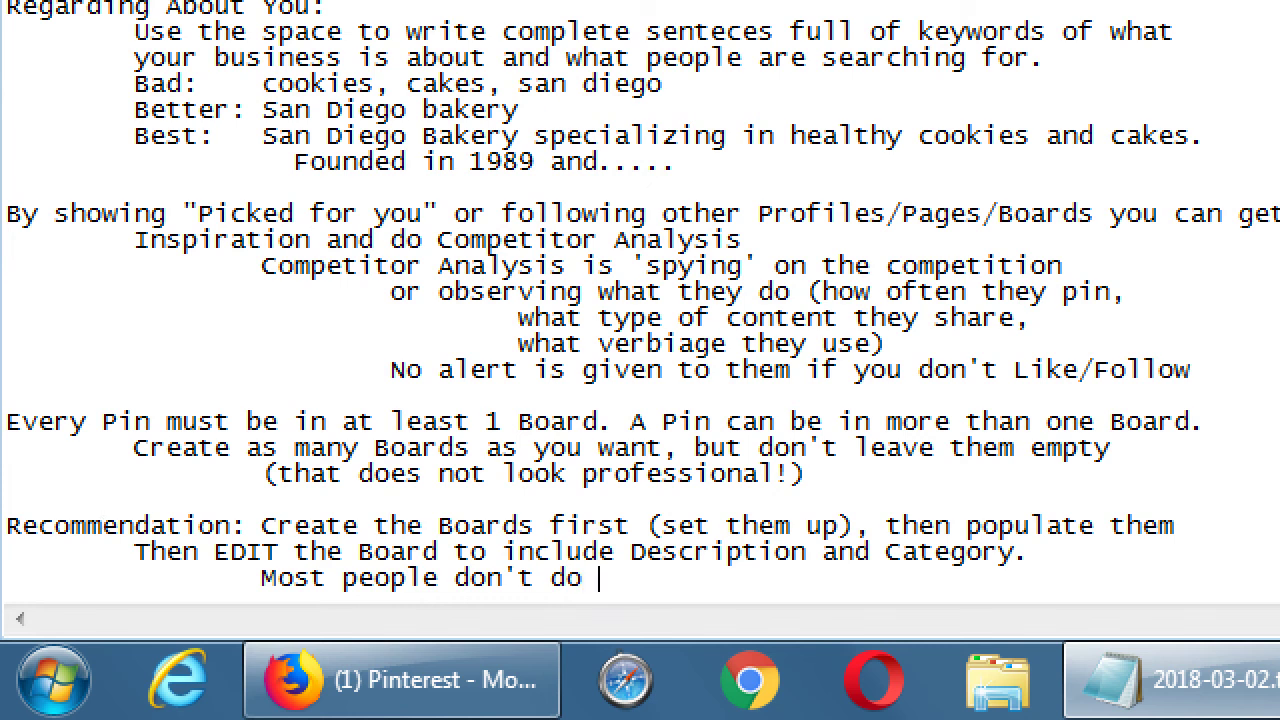
type("this, anda r")
key("BackSpace")
key("BackSpace")
key("BackSpace")
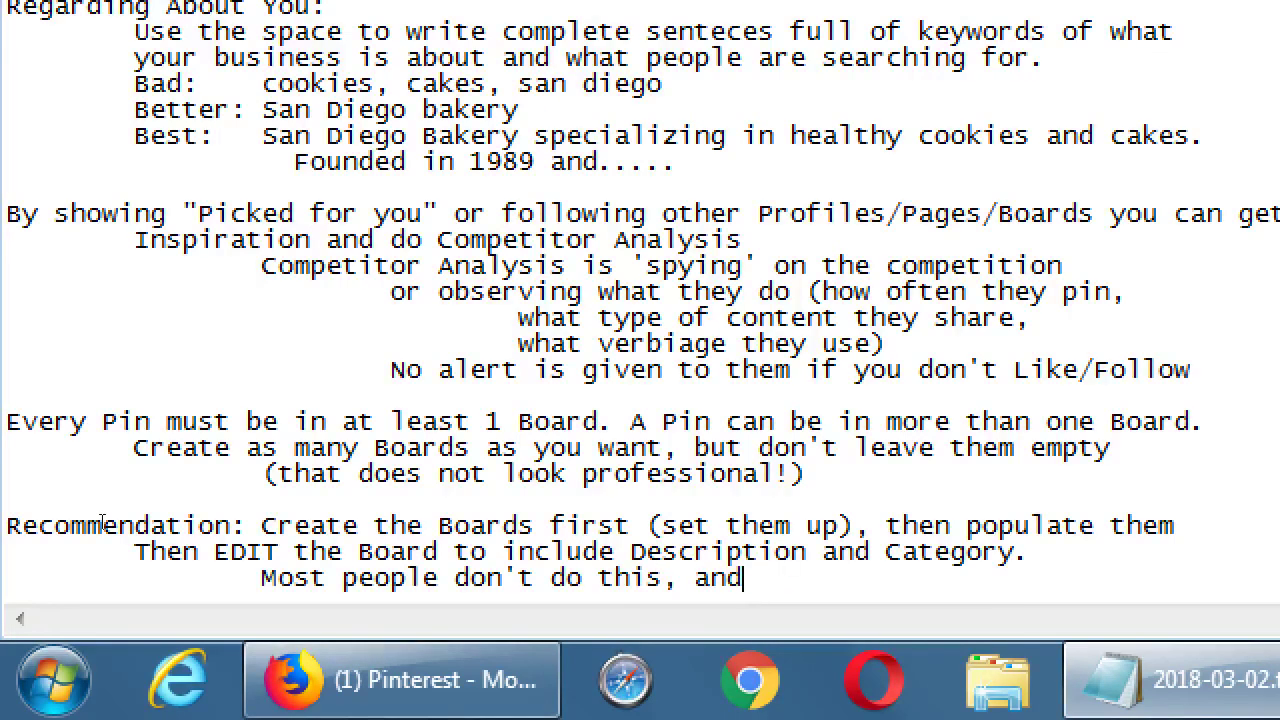
type("are at a dis")
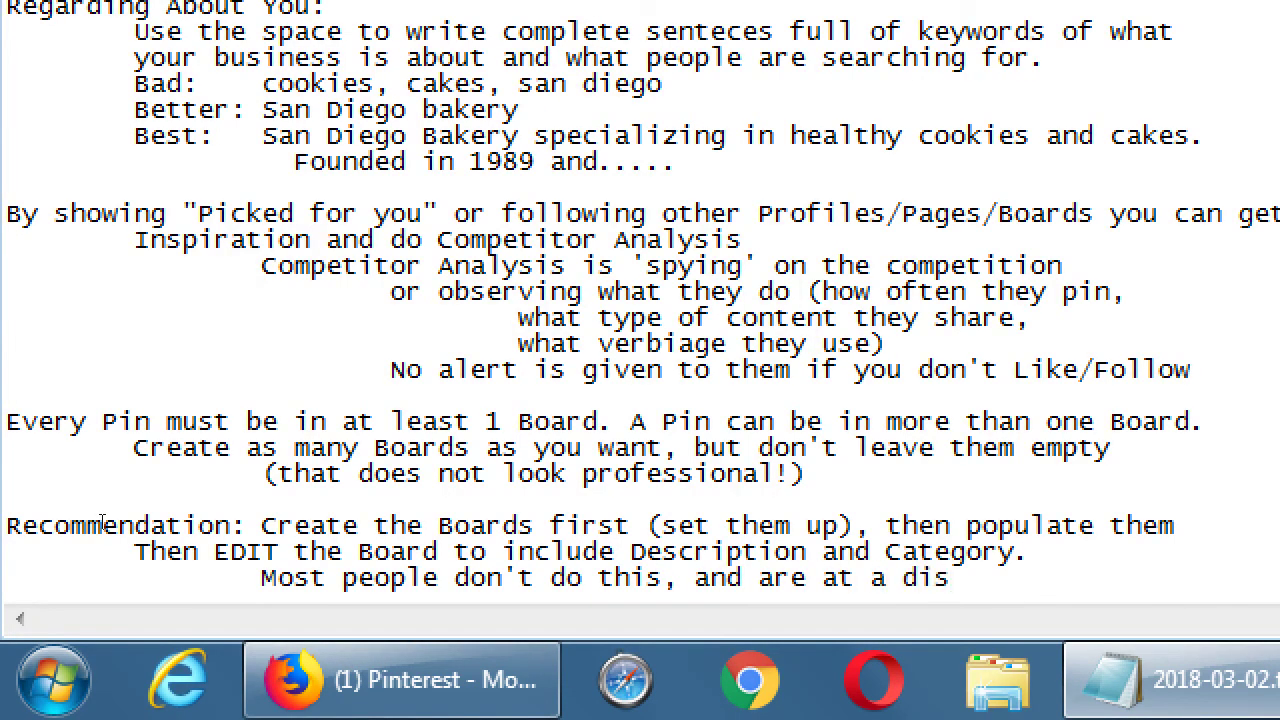
type("advantage")
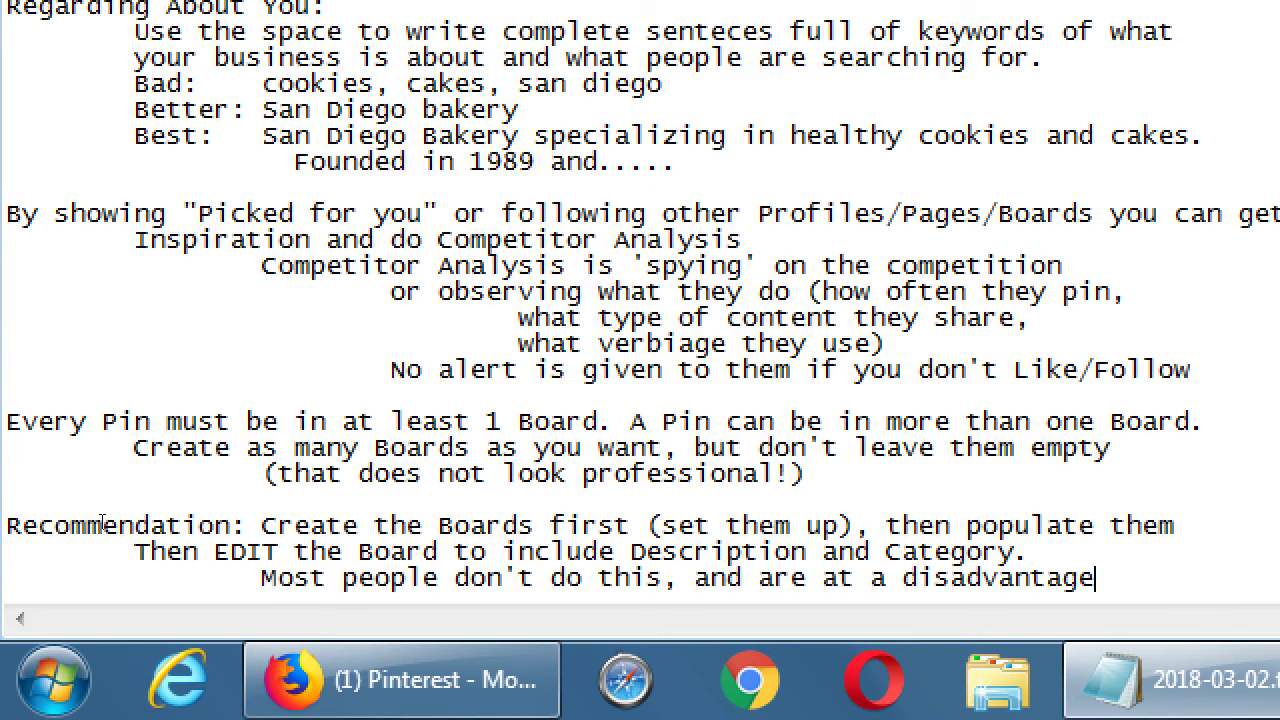
Step: Return to Pinterest in Firefox and save the edits to the Fun Cupcakes for Kids board
key("super+minus")
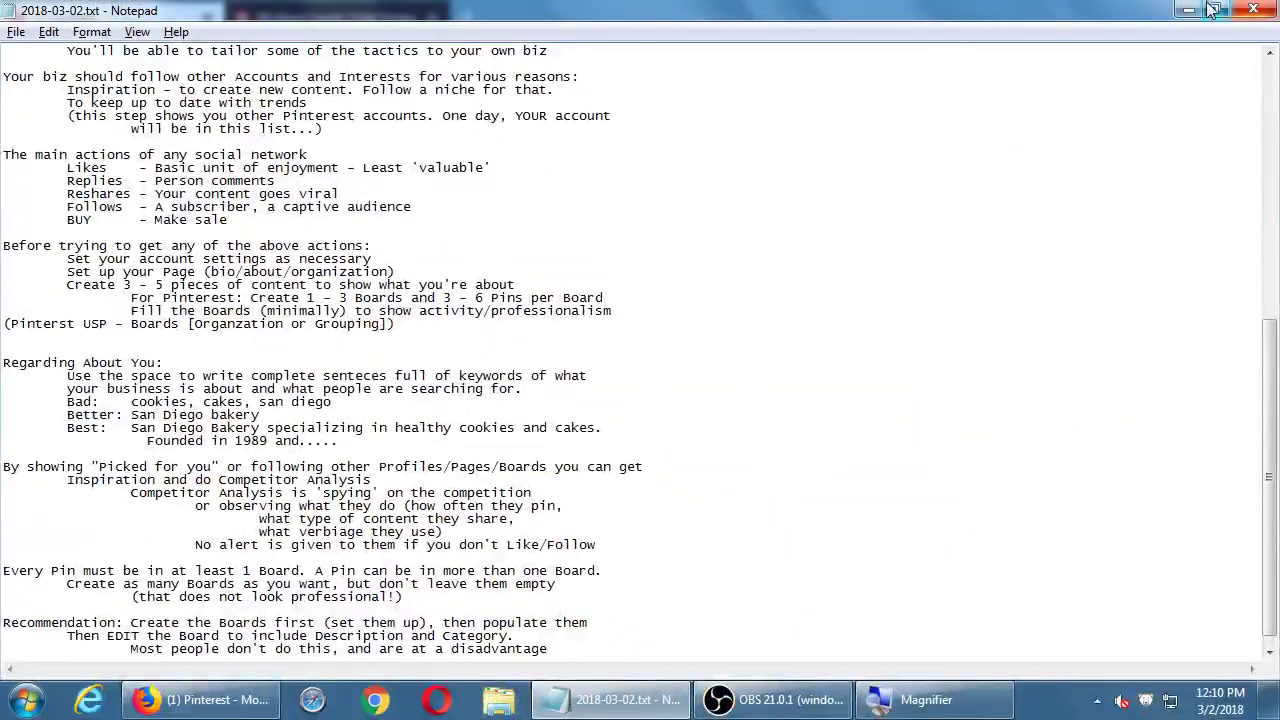
left_click(1183, 8)
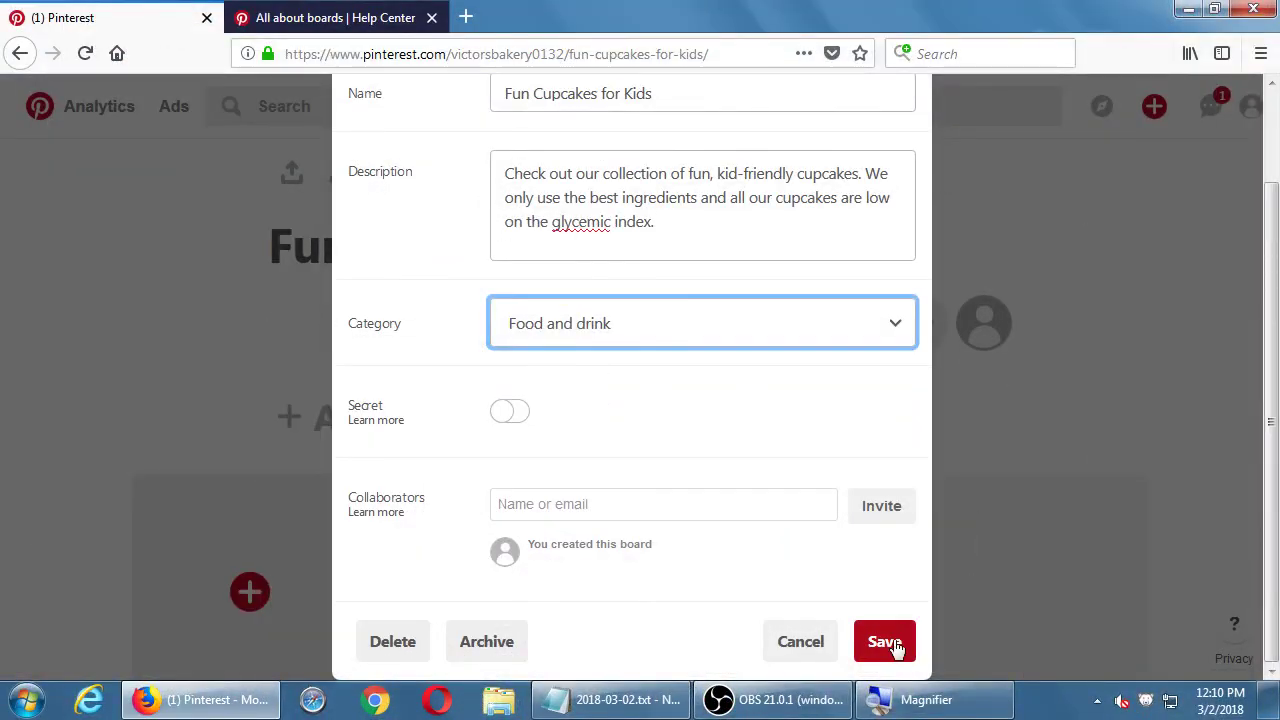
left_click(886, 640)
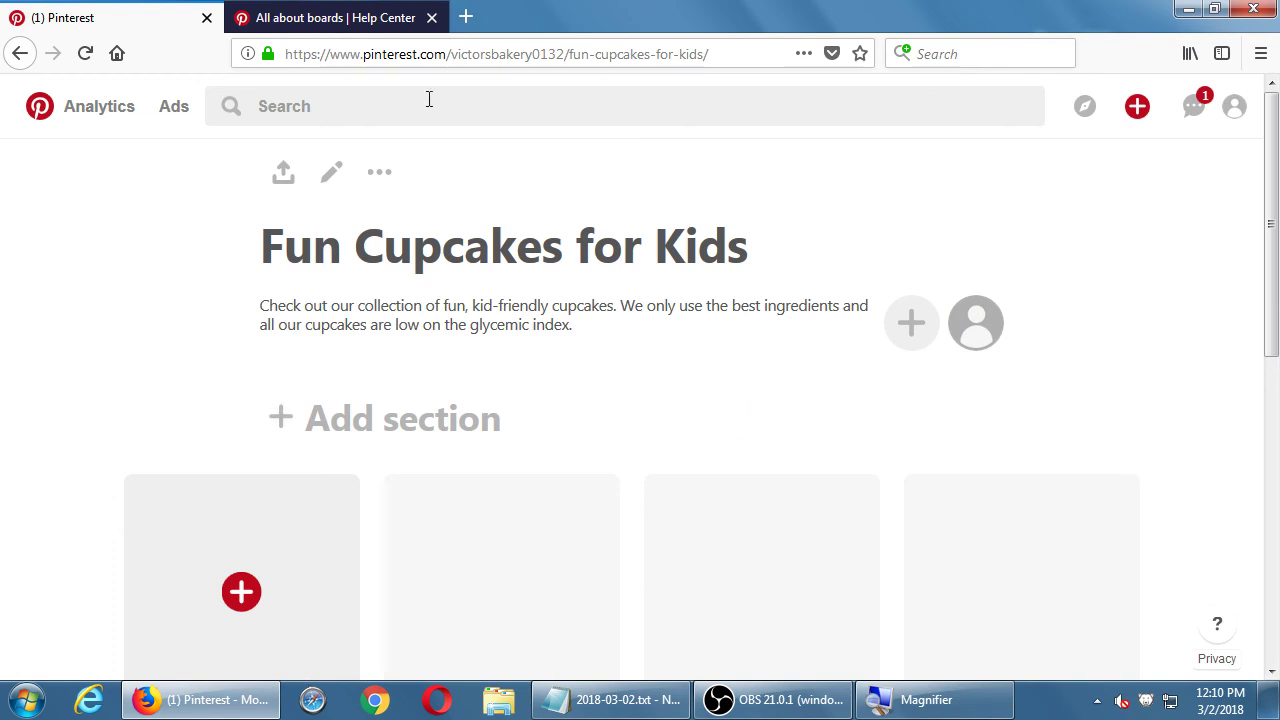
Step: Look at the board's additional options and its collaborator invitation options without inviting anyone
left_click(379, 176)
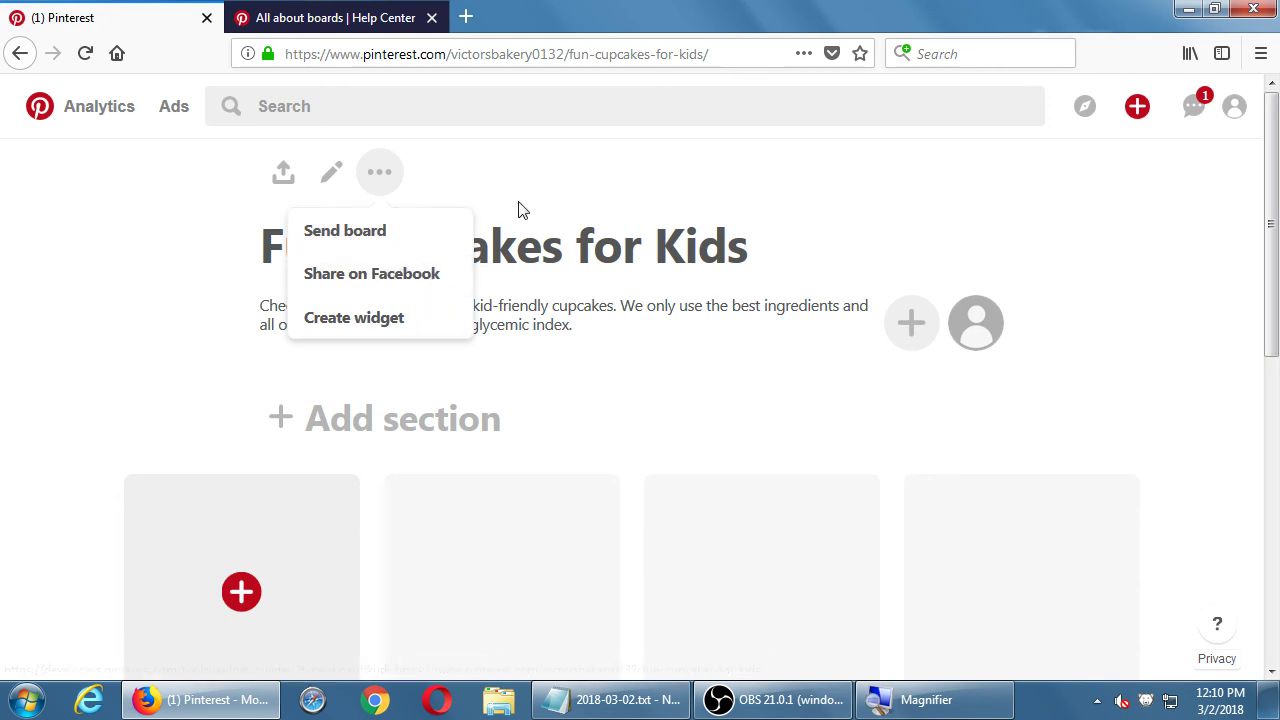
left_click(917, 226)
left_click(912, 322)
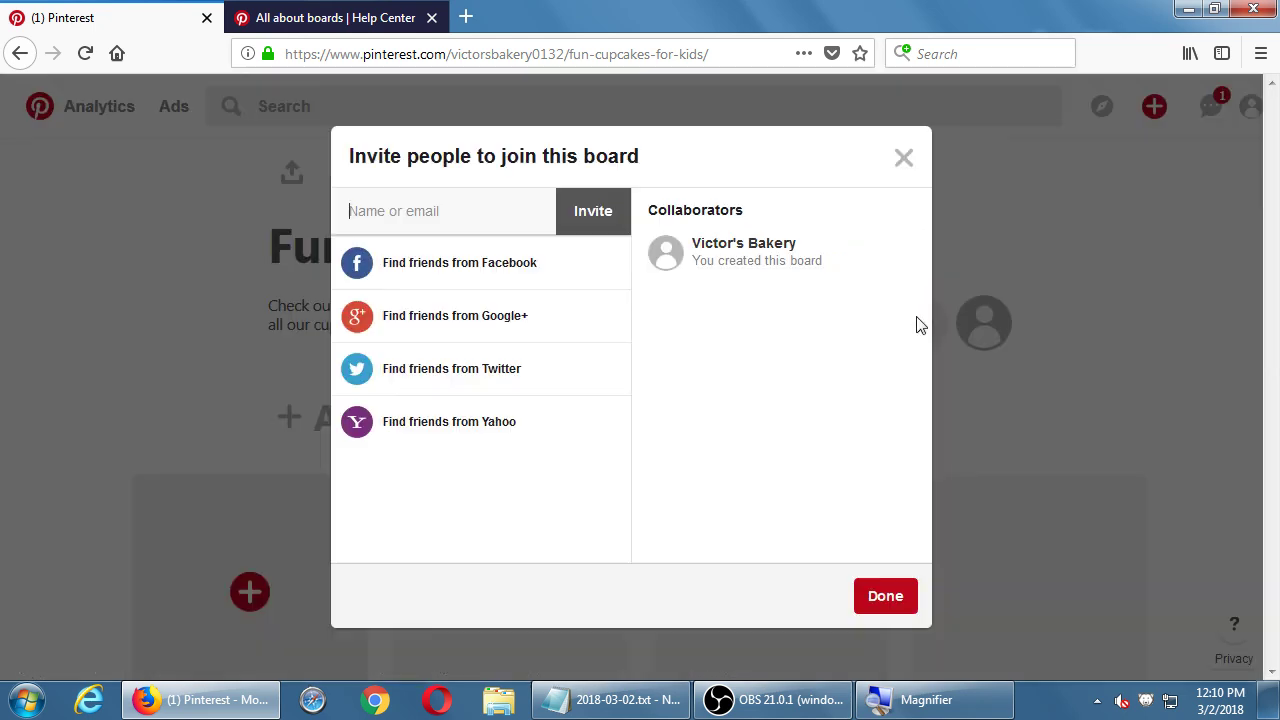
left_click(903, 159)
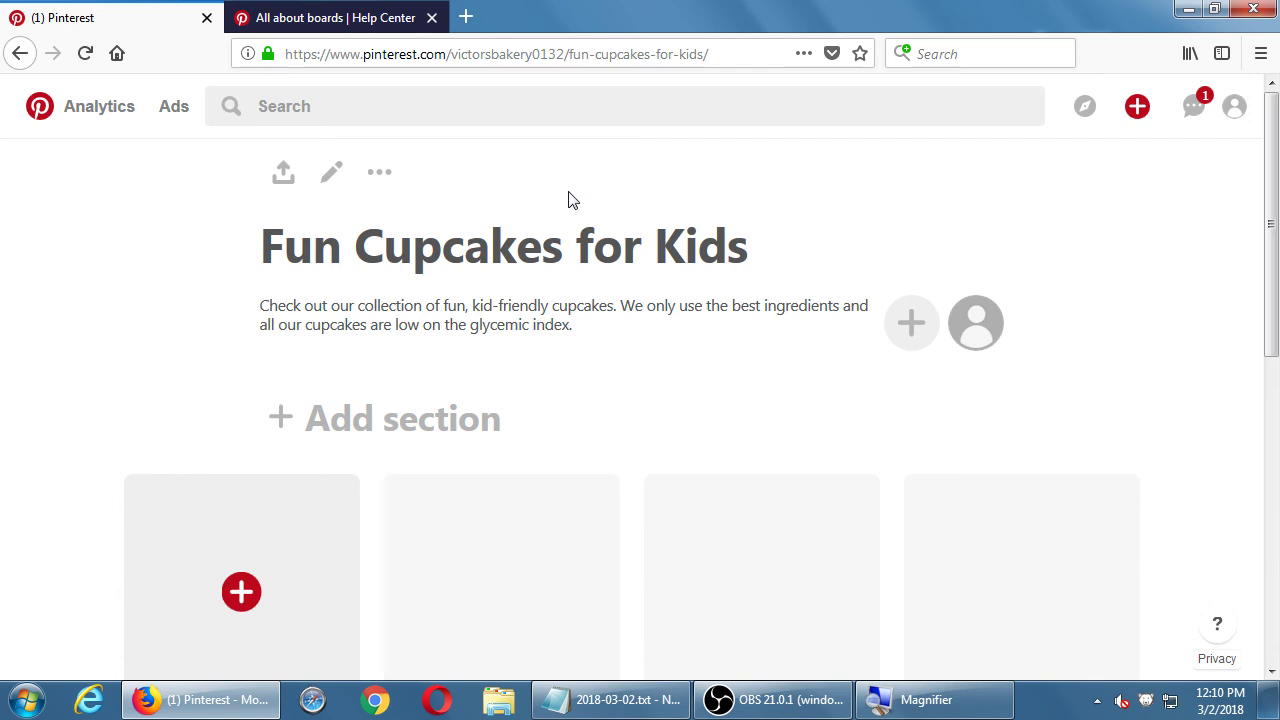
Step: Reopen the Fun Cupcakes for Kids board for editing and review its settings down to the collaborators
scroll(569, 200, "down", 3)
scroll(520, 215, "up", 3)
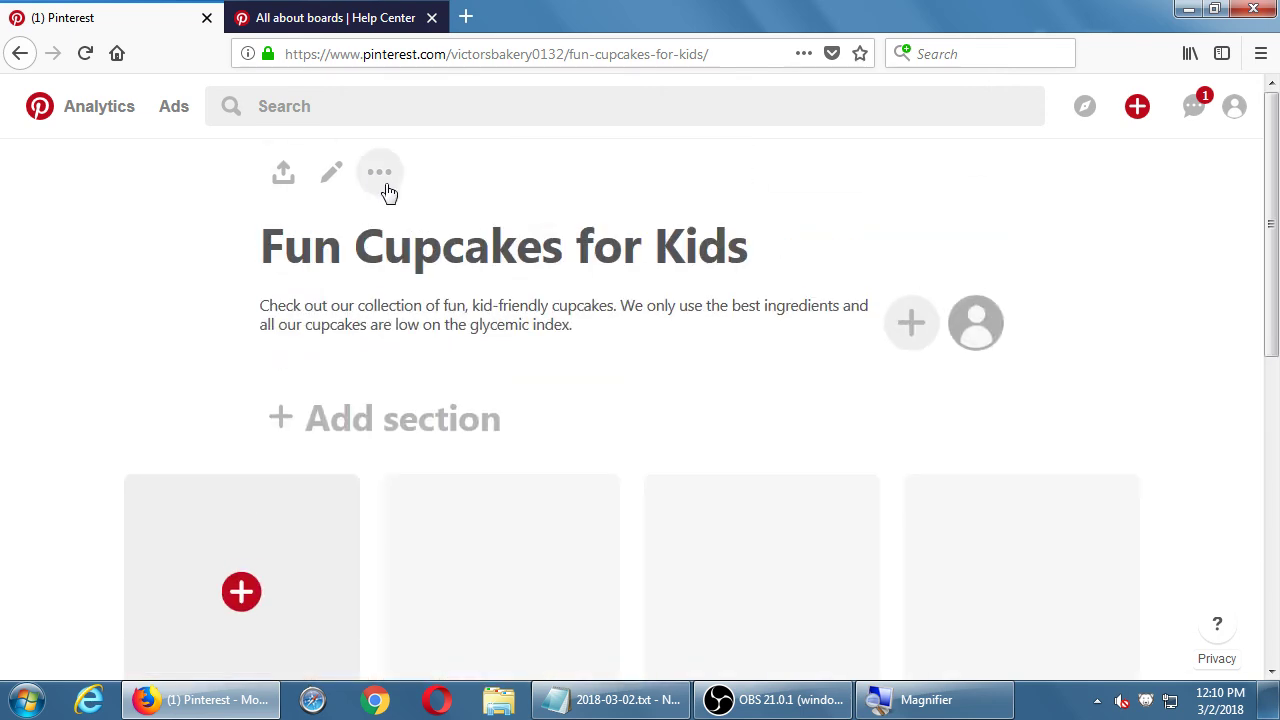
left_click(320, 180)
scroll(549, 349, "down", 2)
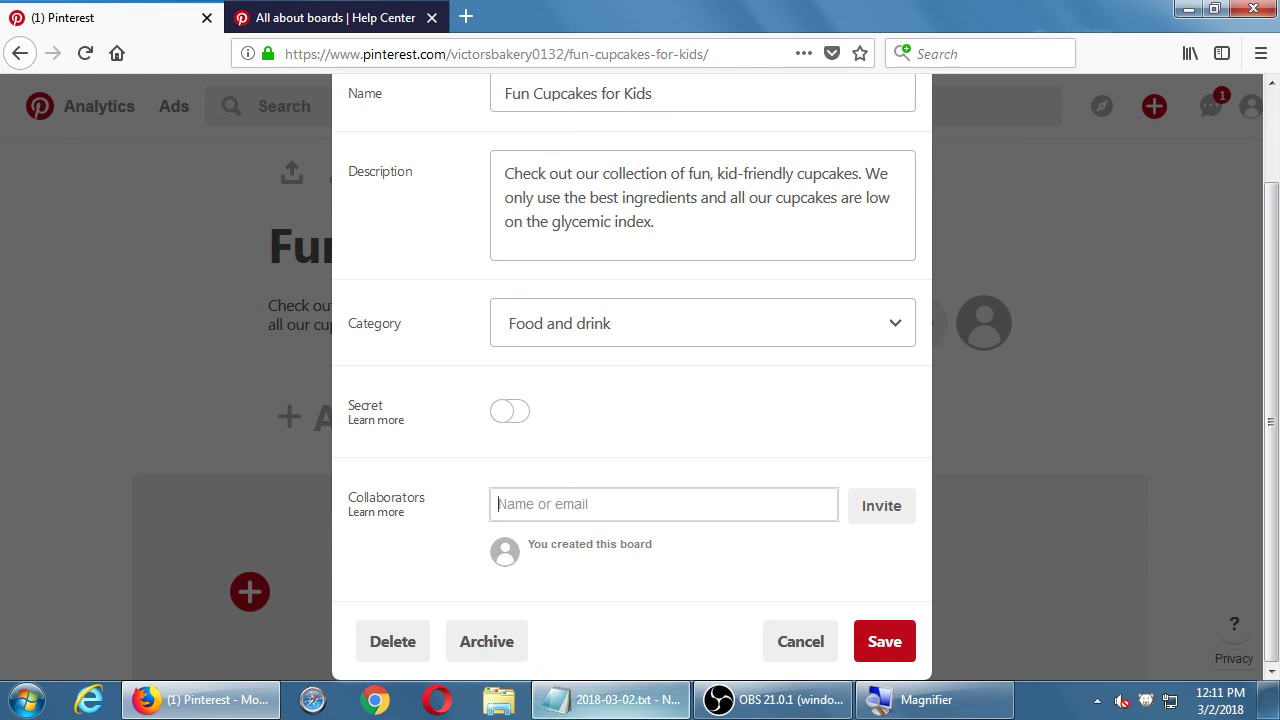
Step: Switch to the Notepad notes and add an unindented last line reading "Note: Each Board needs to have Collaborators assigned on a case-by-case basis"
left_click(594, 705)
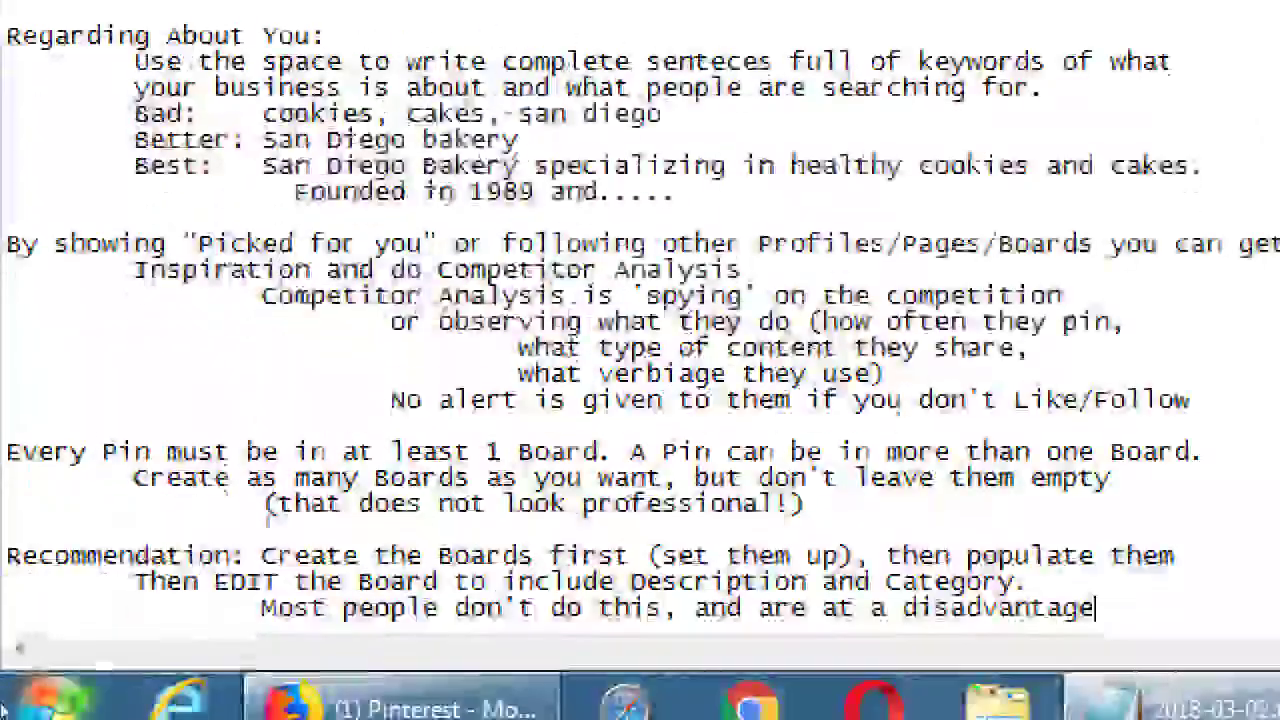
key("Return")
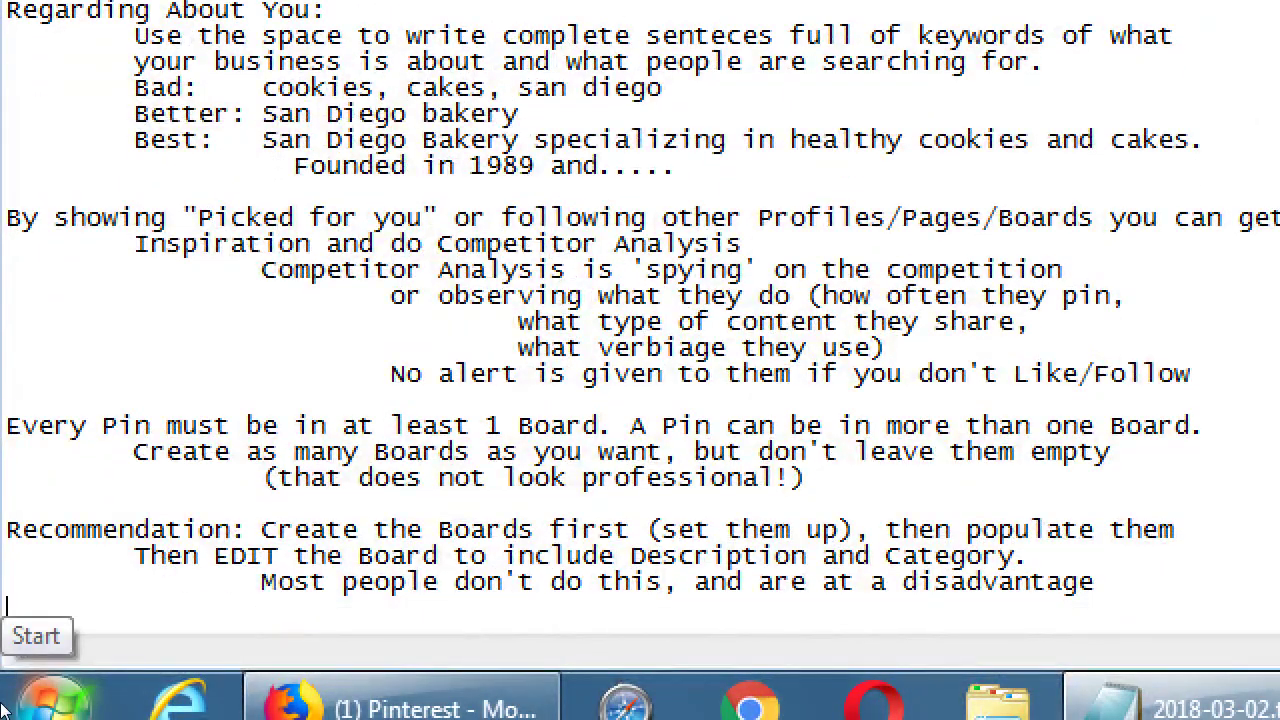
type("Note: Each")
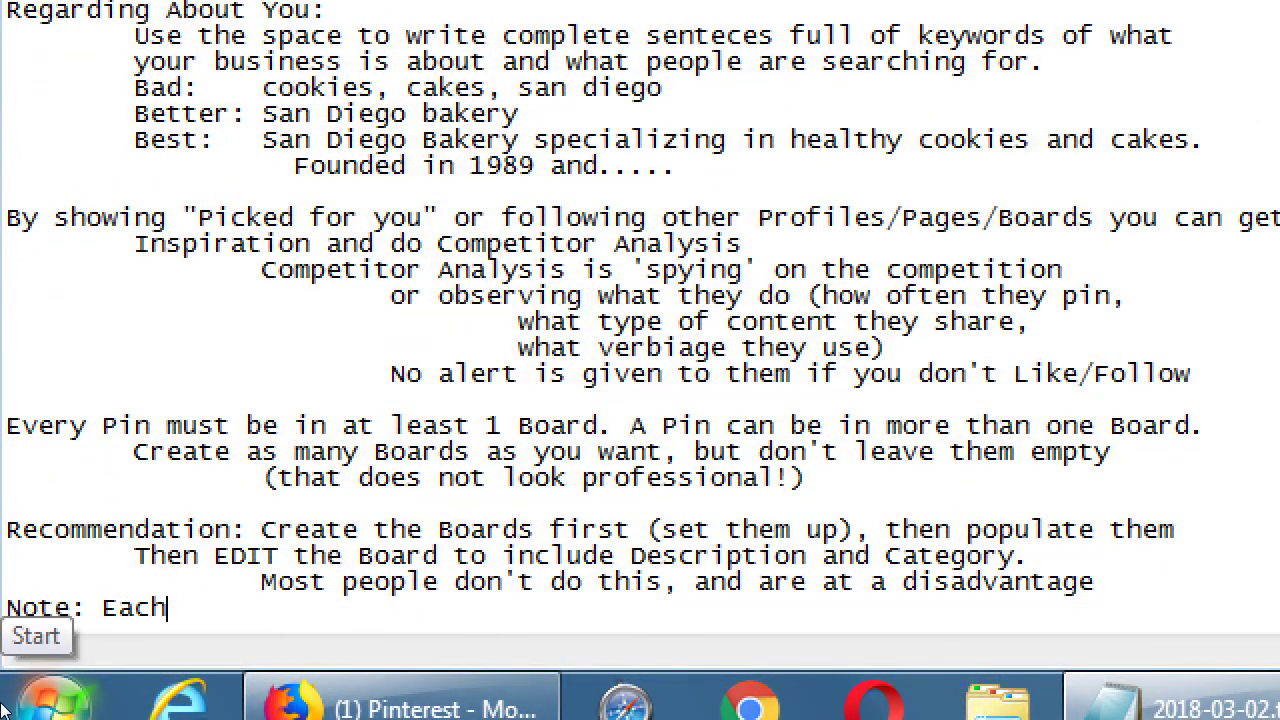
type(" Board n")
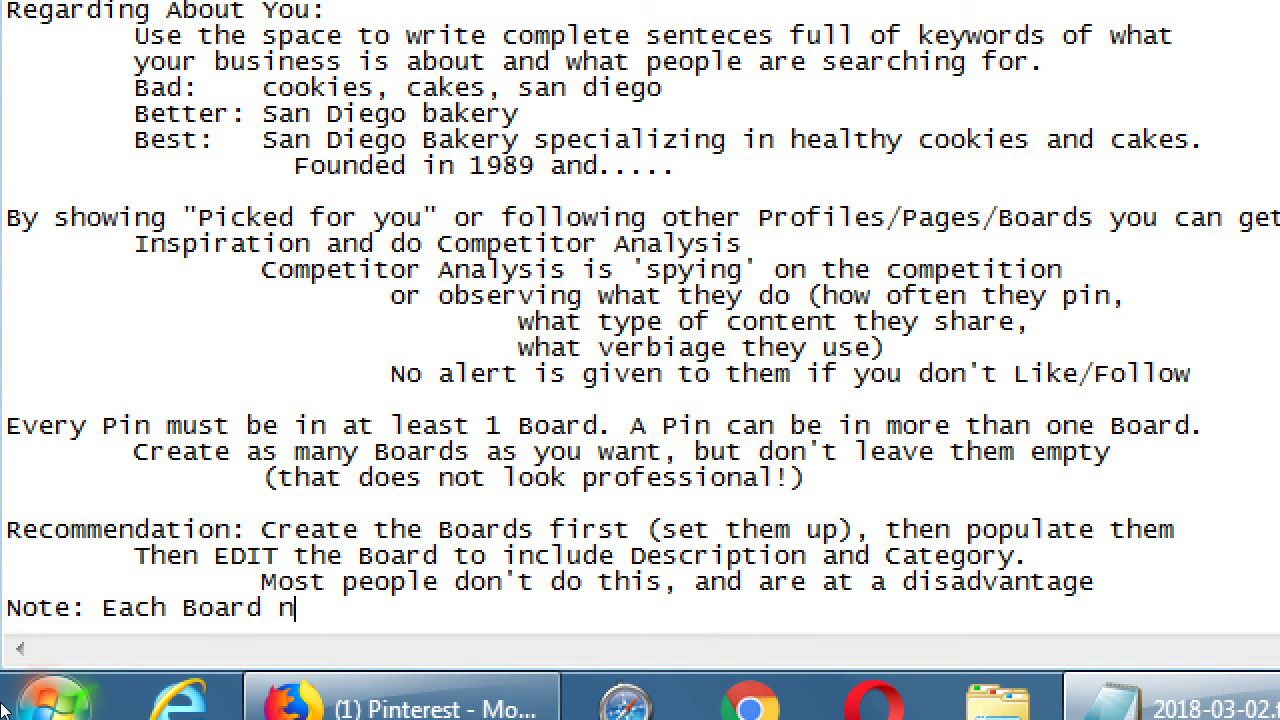
type("eeds to have Col")
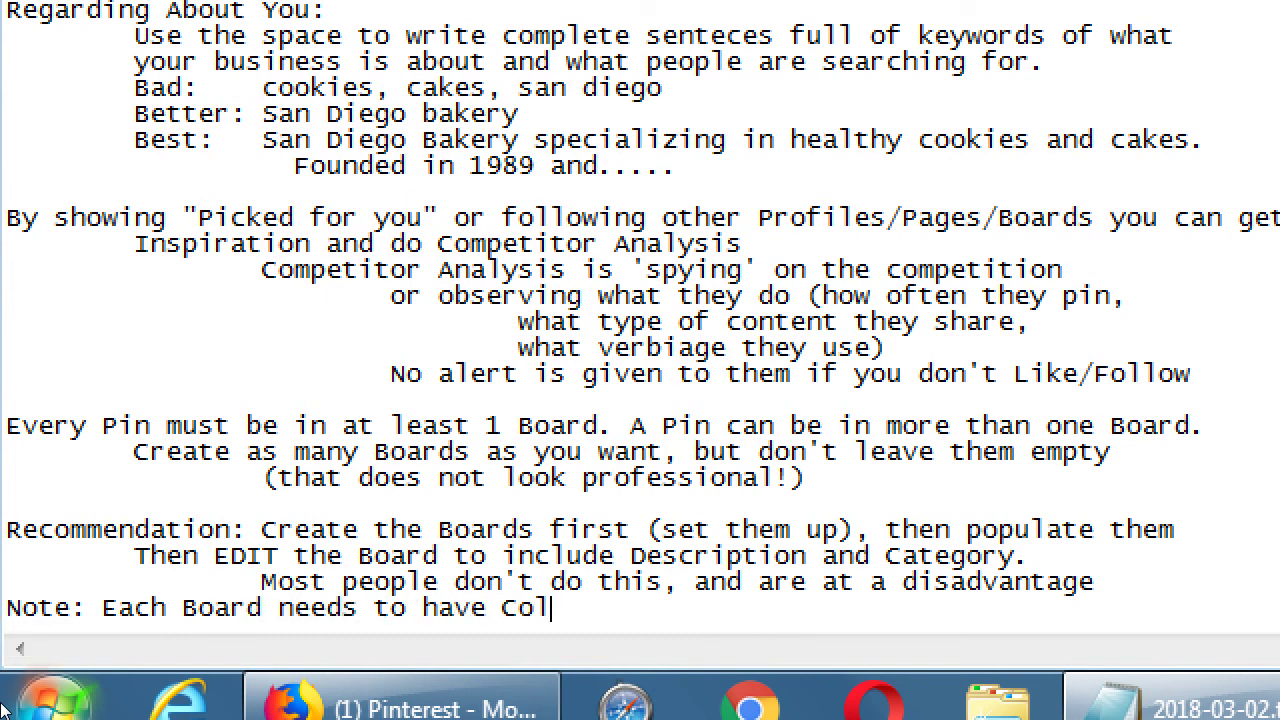
type("labator")
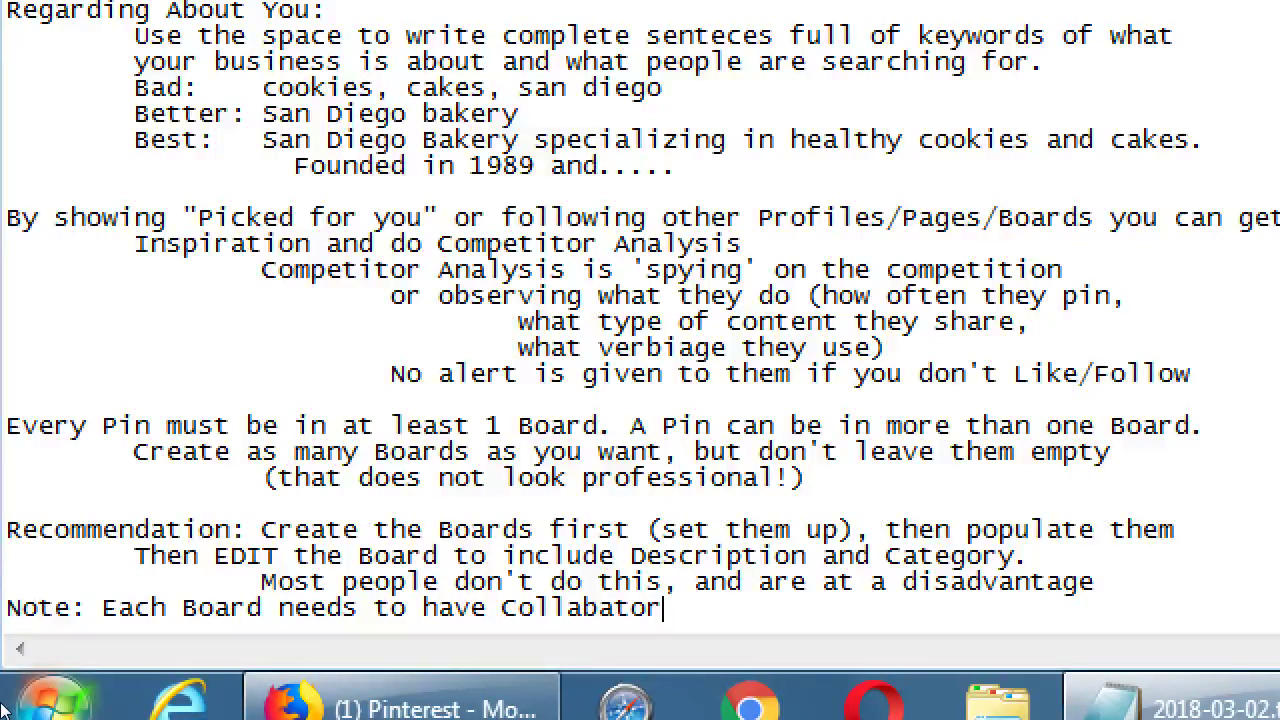
type("a")
key("BackSpace")
key("BackSpace")
key("BackSpace")
key("BackSpace")
key("BackSpace")
type("orators ")
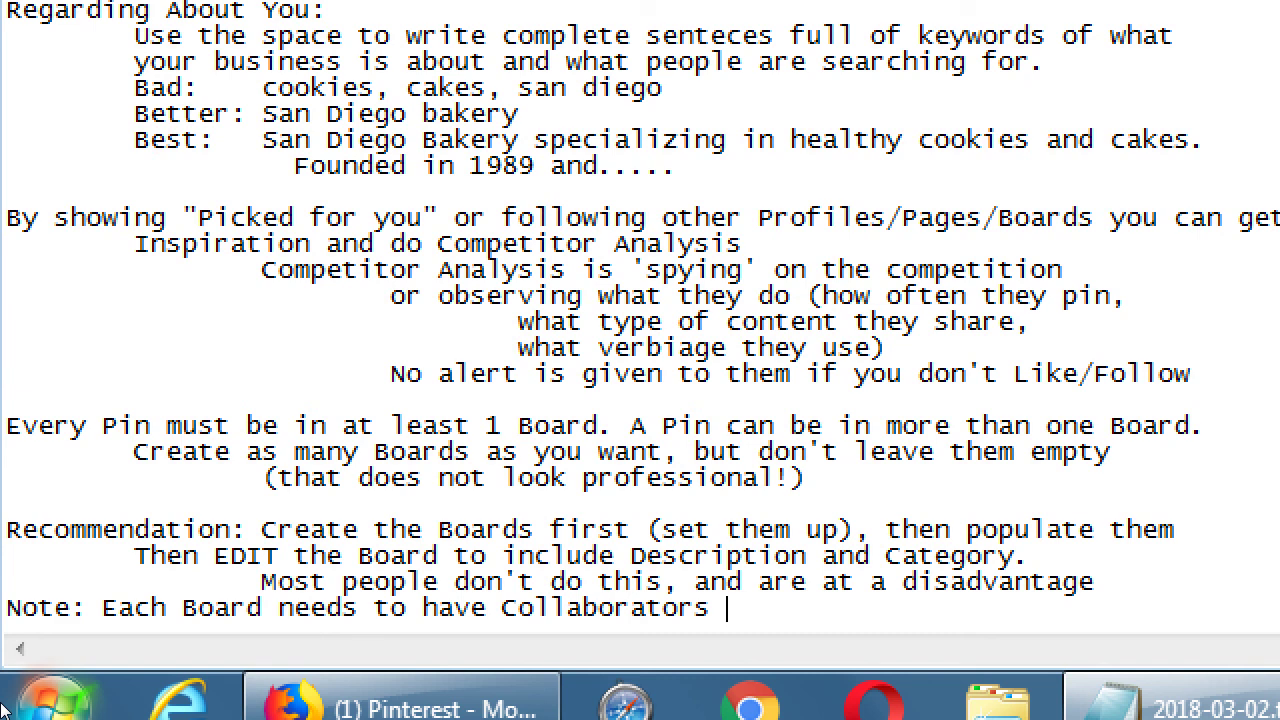
type("assigned")
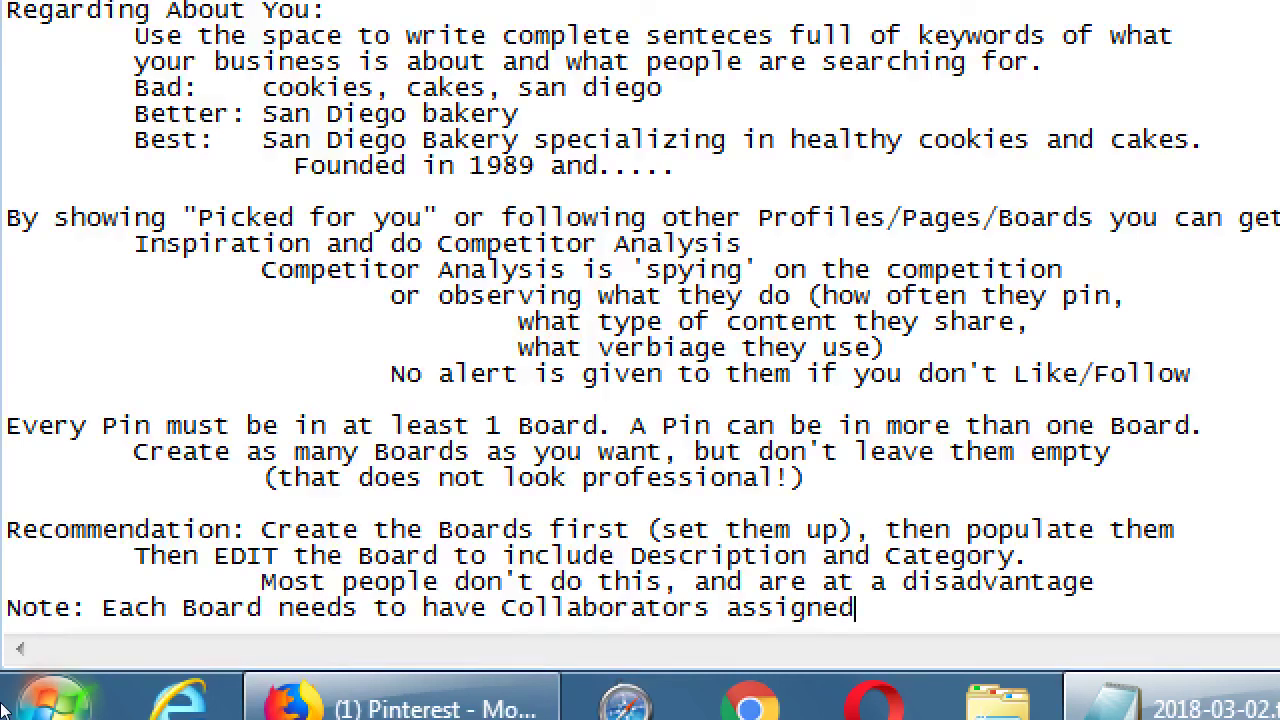
type(" on a case-b")
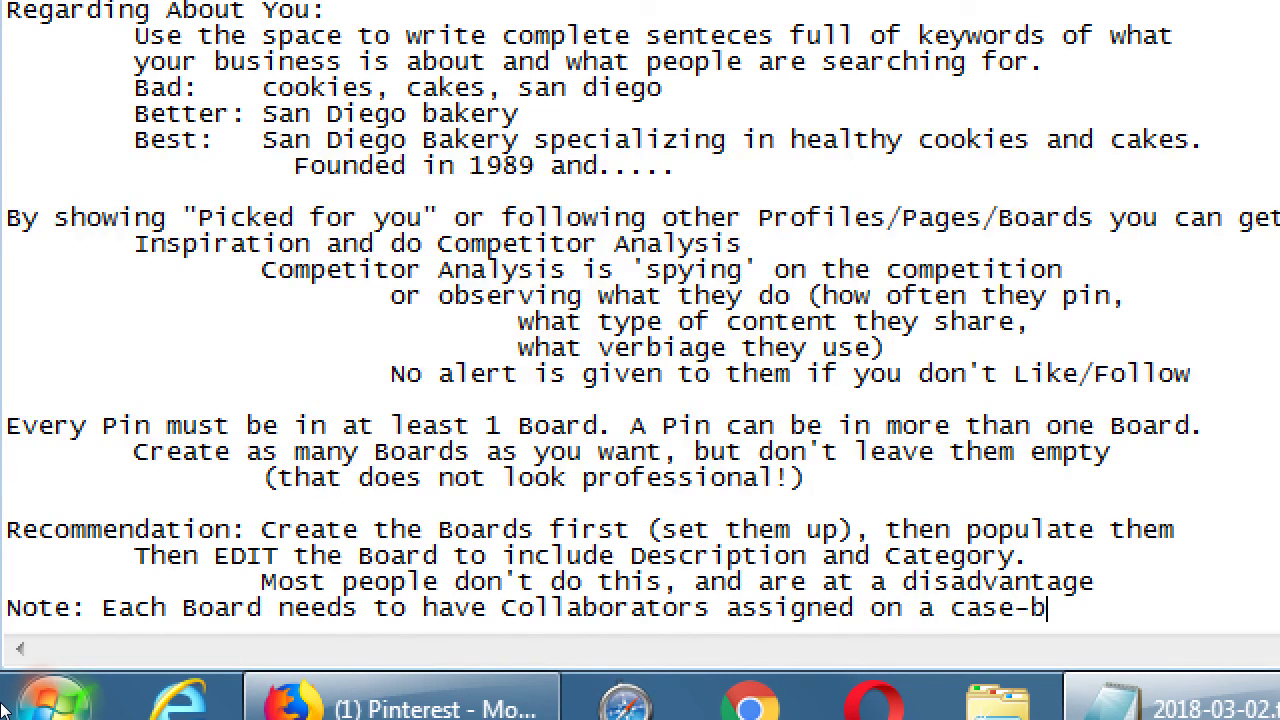
type("y-case ba")
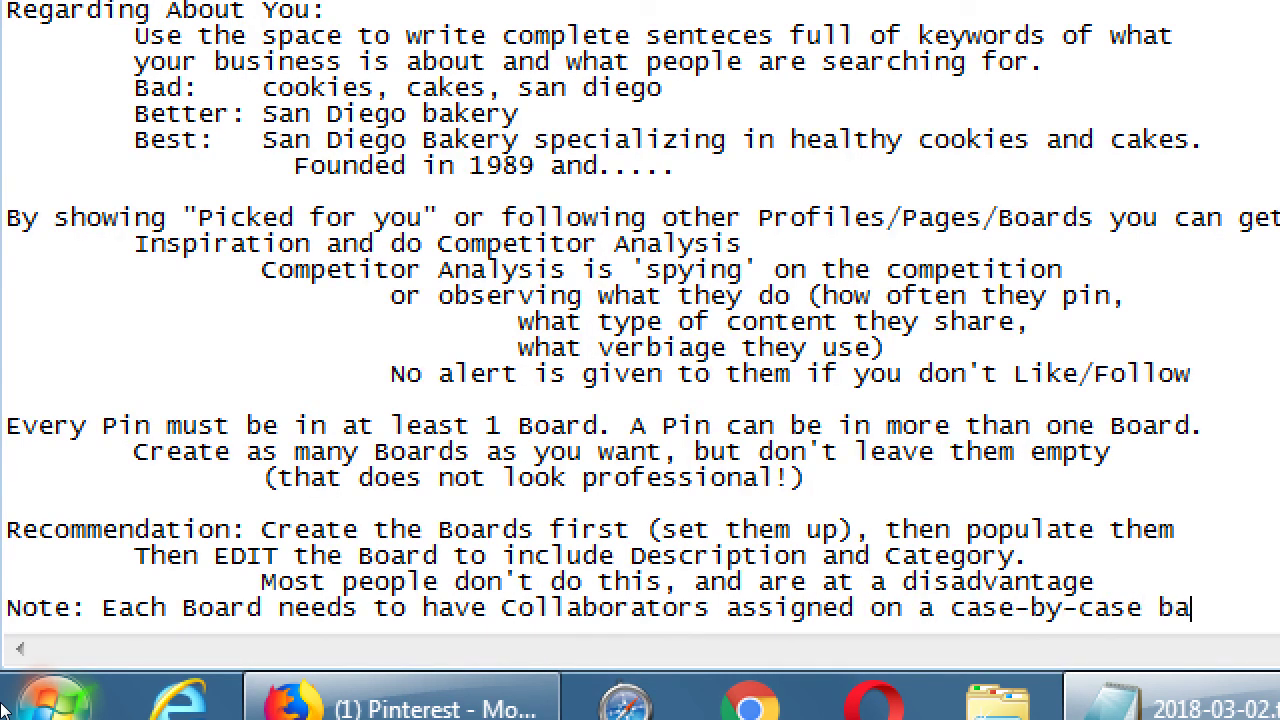
type("sis")
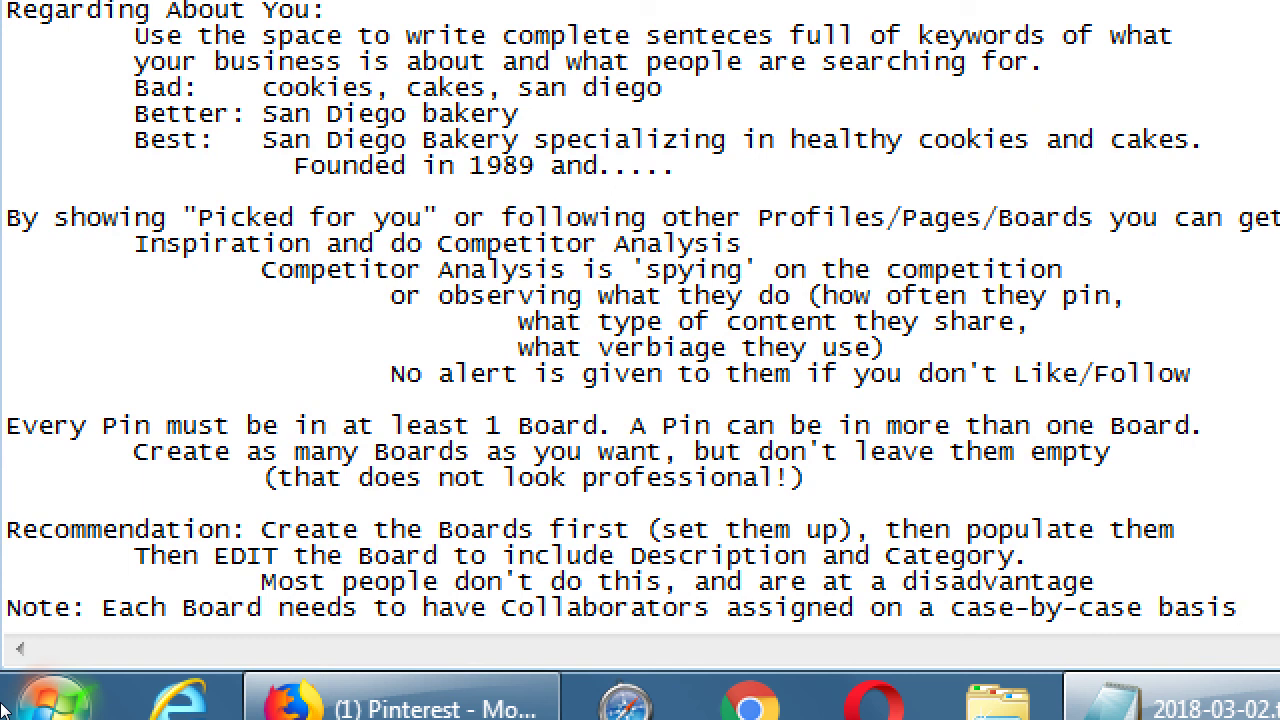